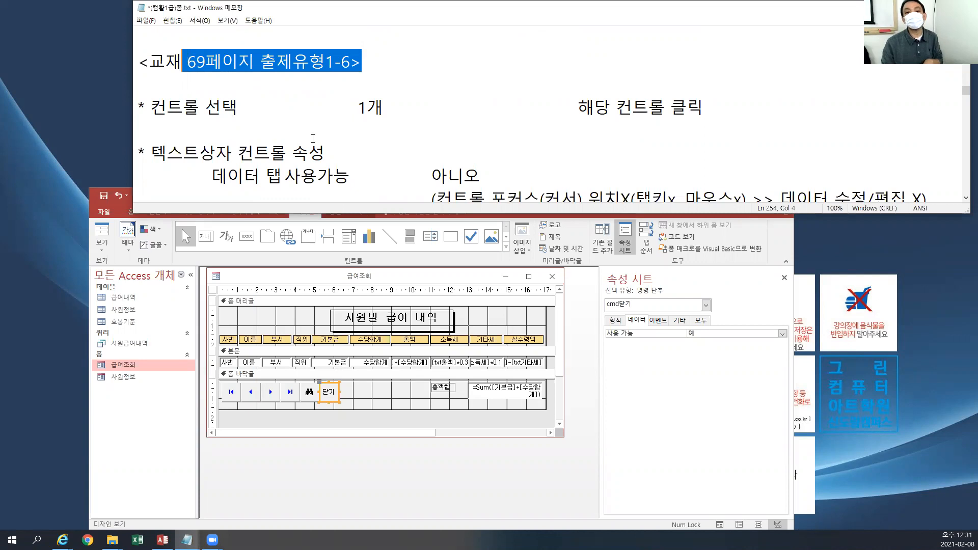
Review the 출제유형1-6 notes on the 사용가능 property and highlight the word 커서 in its explanation.
left_click(964, 198)
left_click(964, 198)
left_click(965, 30)
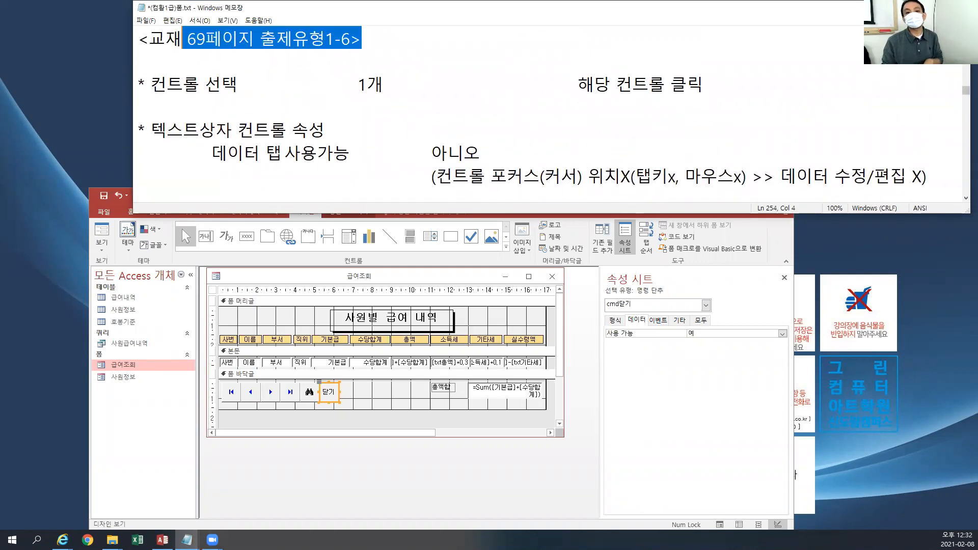
left_click_drag(544, 175, 570, 171)
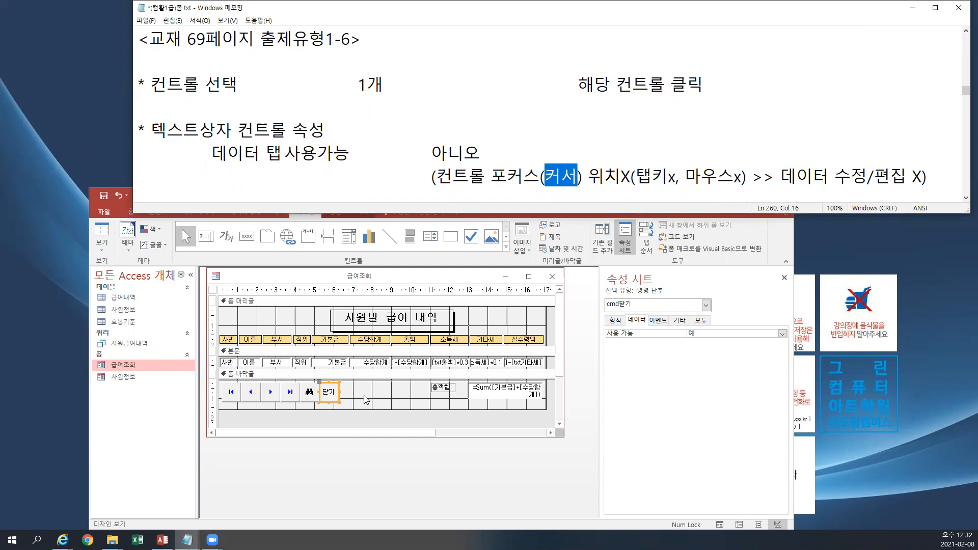
Switch to Access, preview the 급여조회 form in Form View, and return it to Design View.
left_click(101, 247)
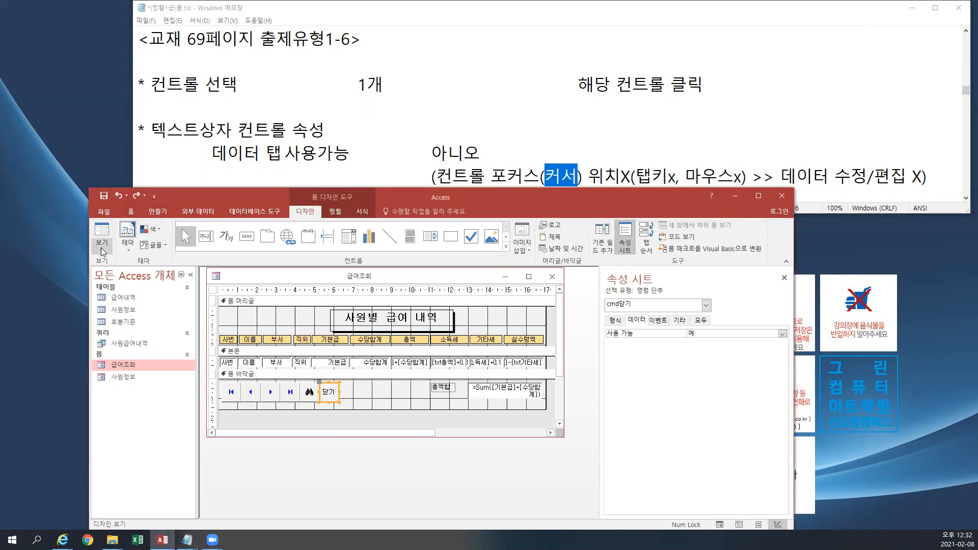
left_click(100, 248)
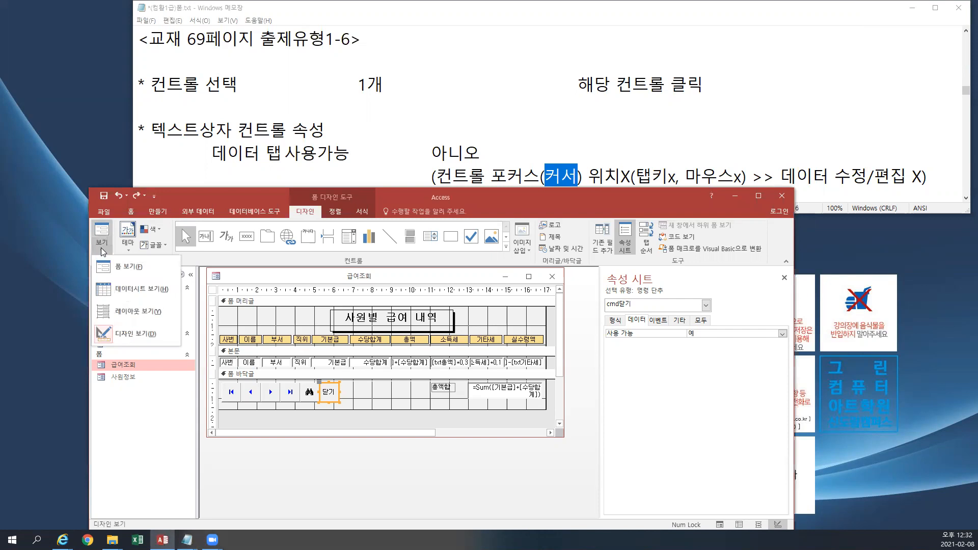
left_click(120, 278)
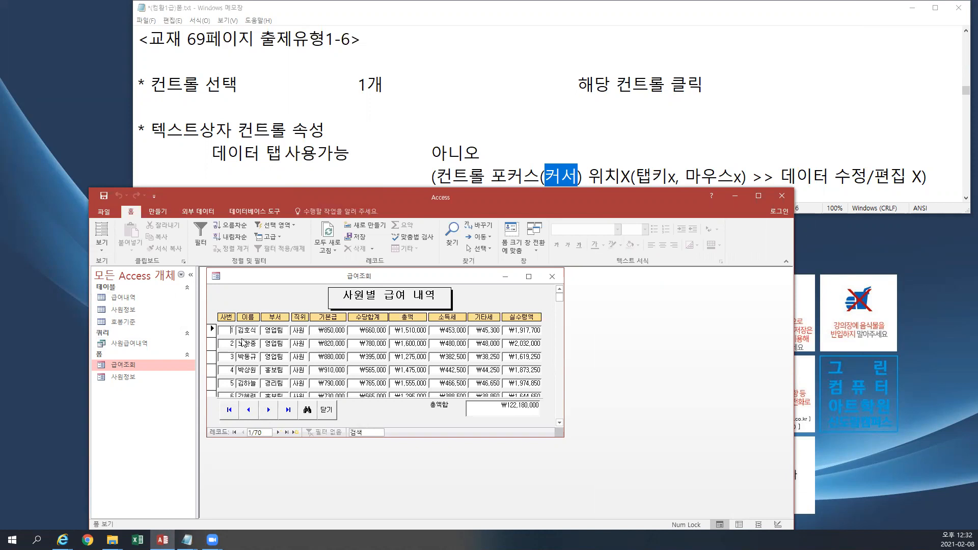
left_click(102, 247)
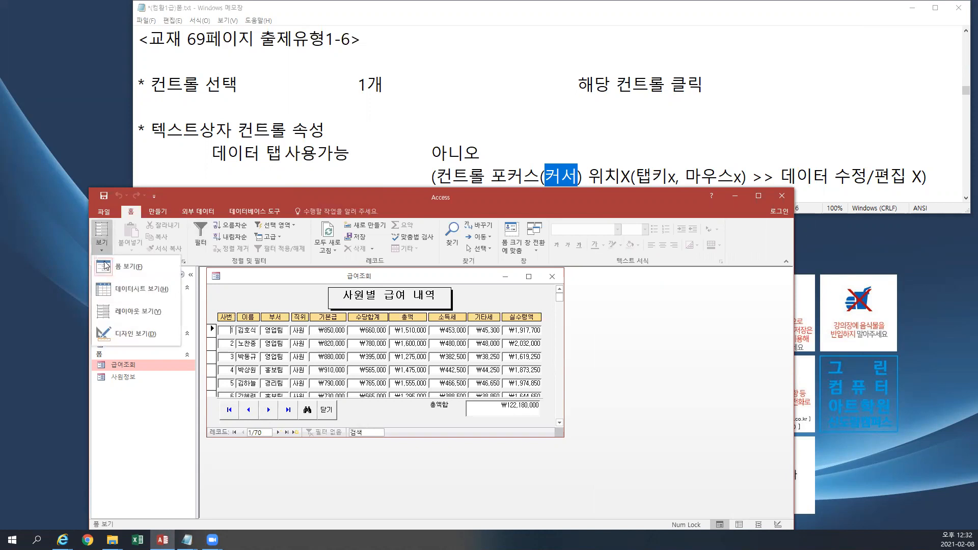
left_click(127, 337)
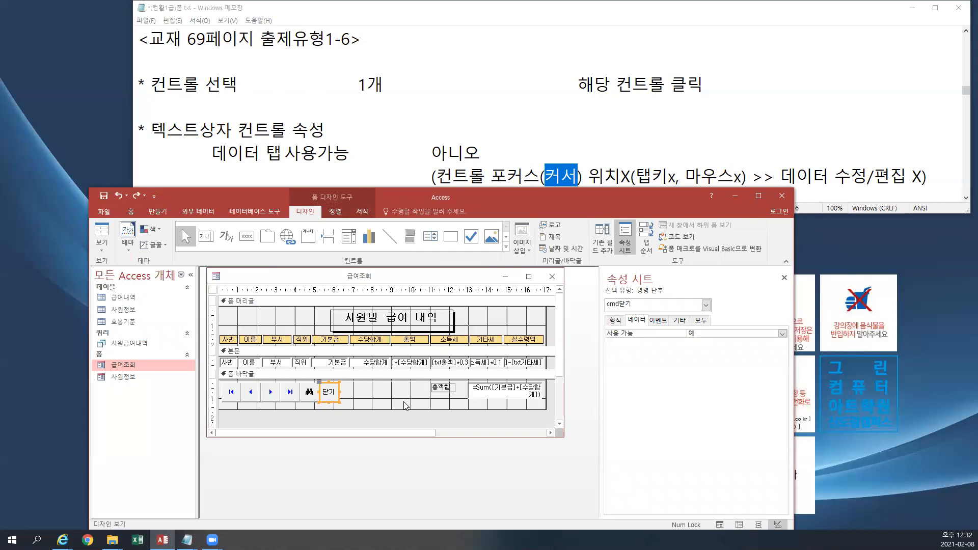
Separate 데이터 탭 and 사용가능 with a tab in the notes, and set the 사번 text box's 사용 가능 property to 아니요.
left_click(228, 363)
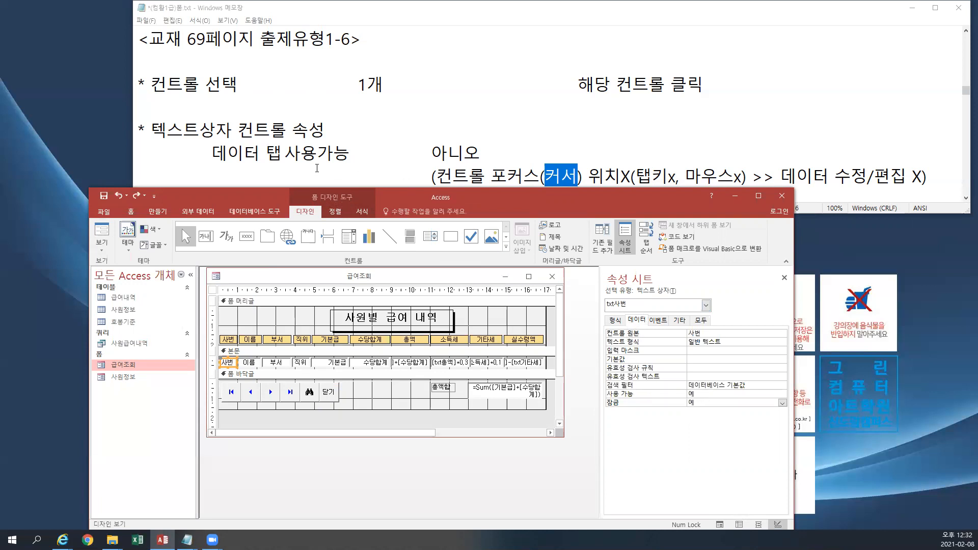
left_click(286, 153)
key("Tab")
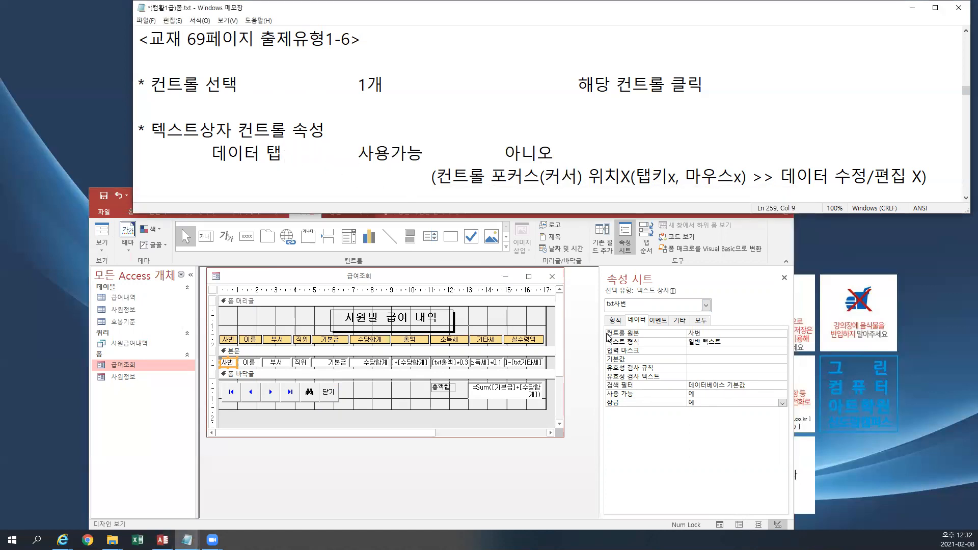
left_click(703, 396)
double_click(703, 395)
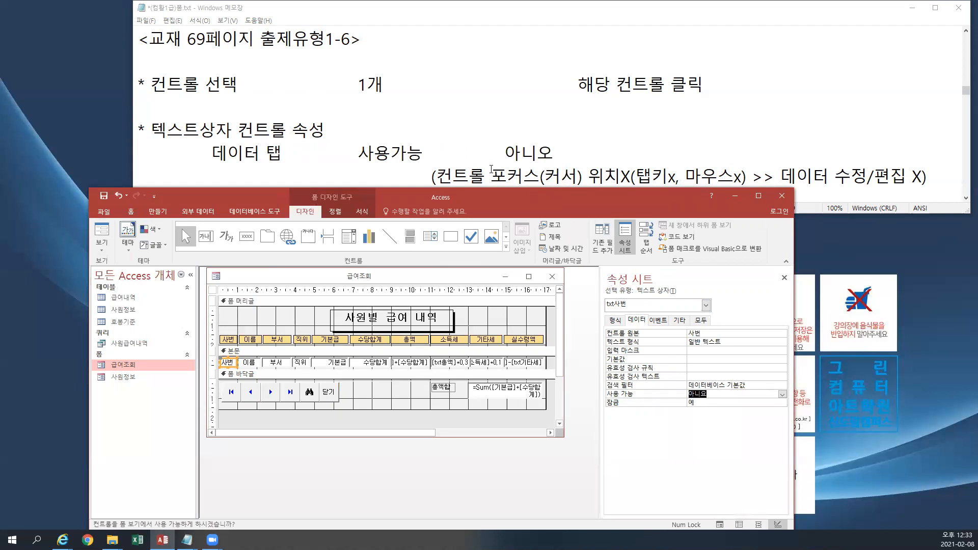
Read through the notes from the 잠금 property to the 출제유형1-9 section and highlight 탭 정지.
left_click(386, 127)
scroll(386, 130, "down", 2)
scroll(387, 134, "up", 4)
scroll(387, 133, "up", 1)
scroll(387, 133, "down", 7)
scroll(387, 133, "up", 2)
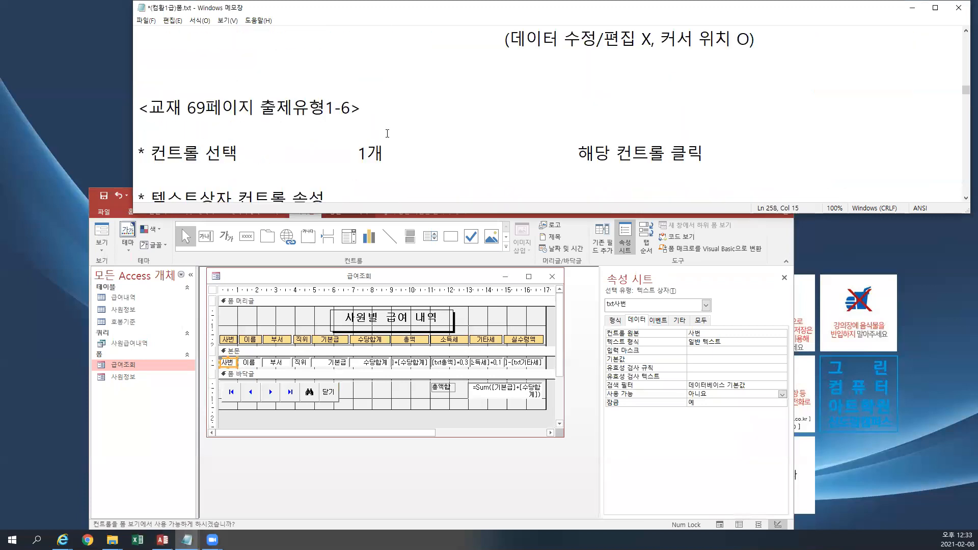
scroll(387, 134, "up", 1)
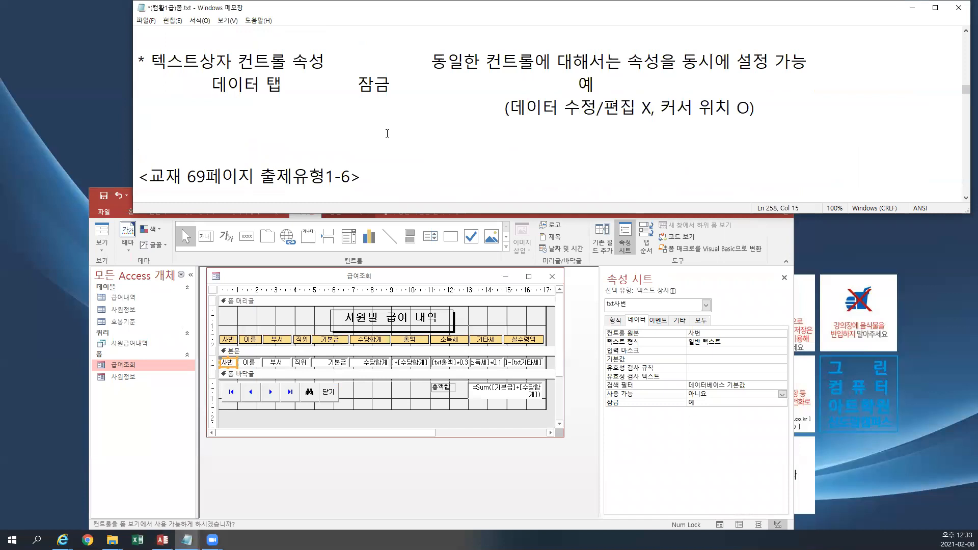
scroll(387, 134, "down", 10)
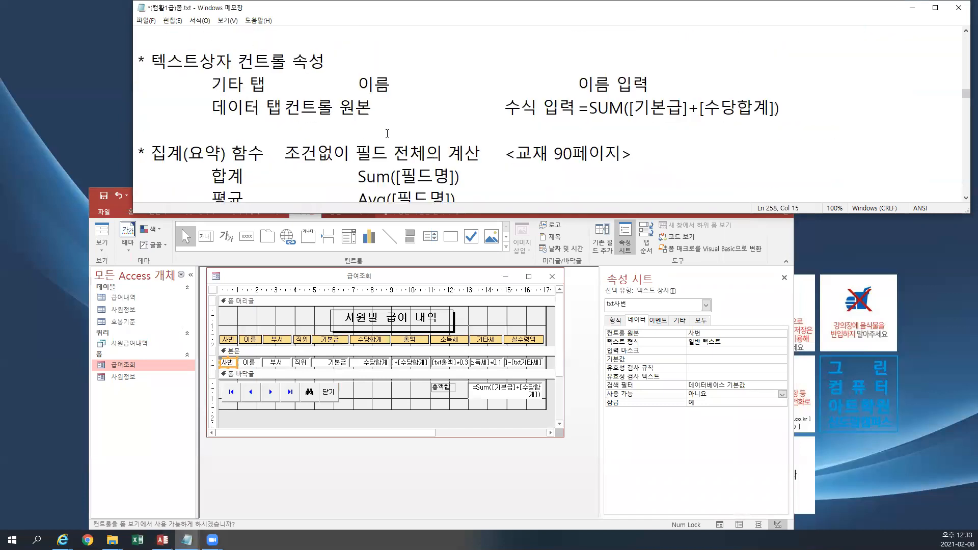
scroll(387, 133, "up", 5)
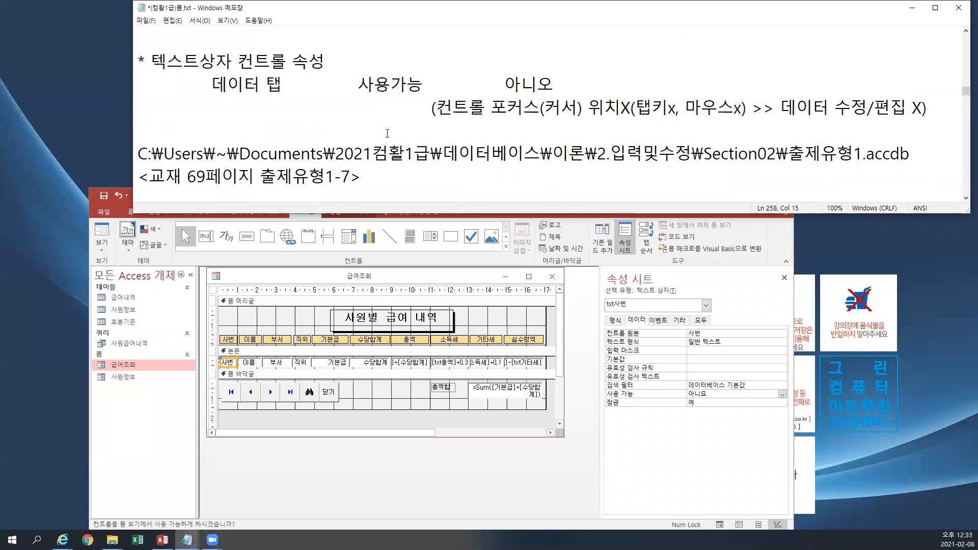
scroll(387, 133, "down", 1)
scroll(387, 133, "down", 4)
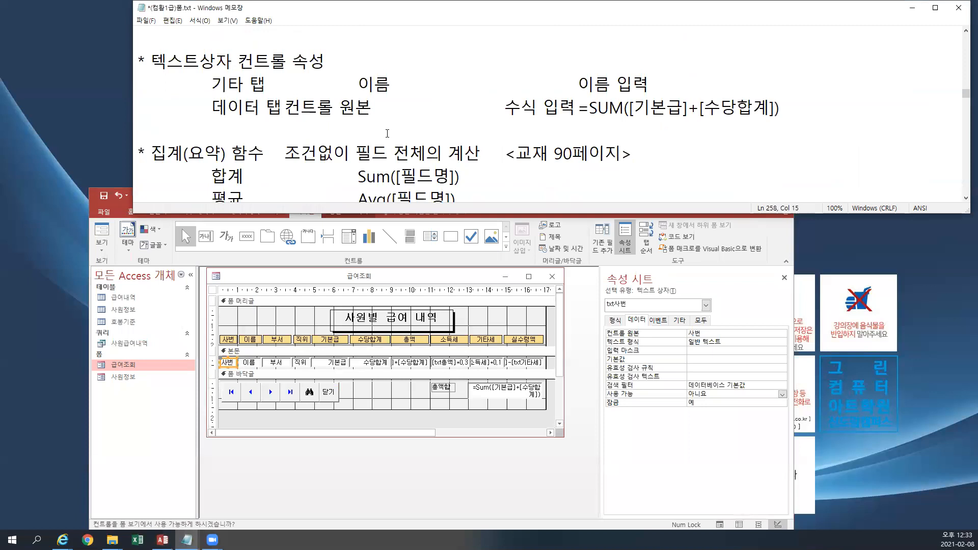
scroll(387, 134, "down", 8)
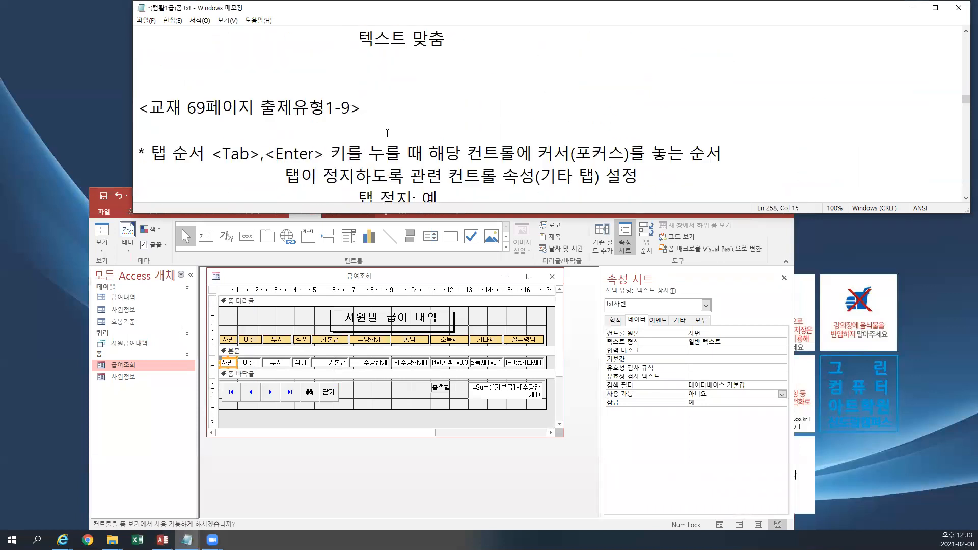
scroll(387, 134, "down", 2)
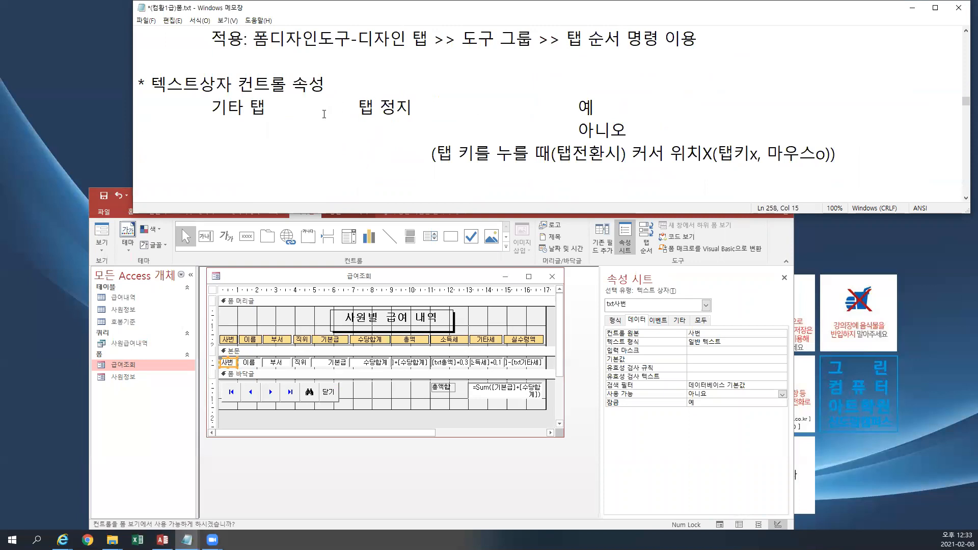
left_click_drag(363, 107, 412, 108)
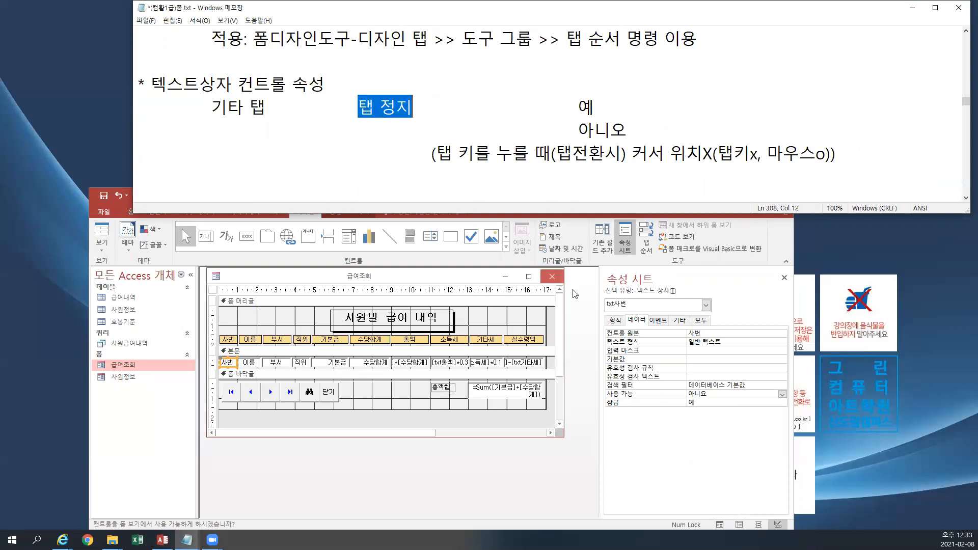
Show the 사번 text box's 기타 properties and highlight 아니오 and 탭 정지 in the notes for comparison.
left_click(681, 321)
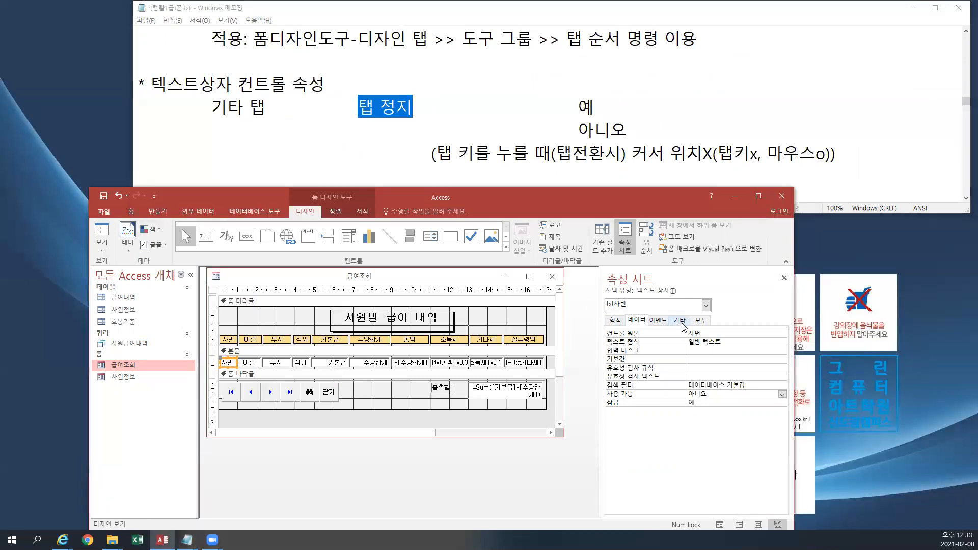
left_click(683, 325)
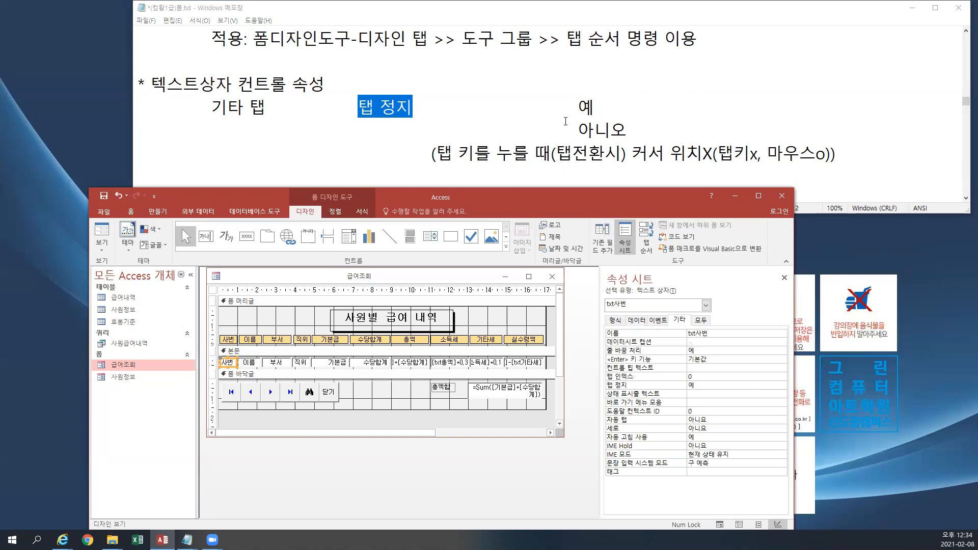
left_click_drag(579, 130, 627, 130)
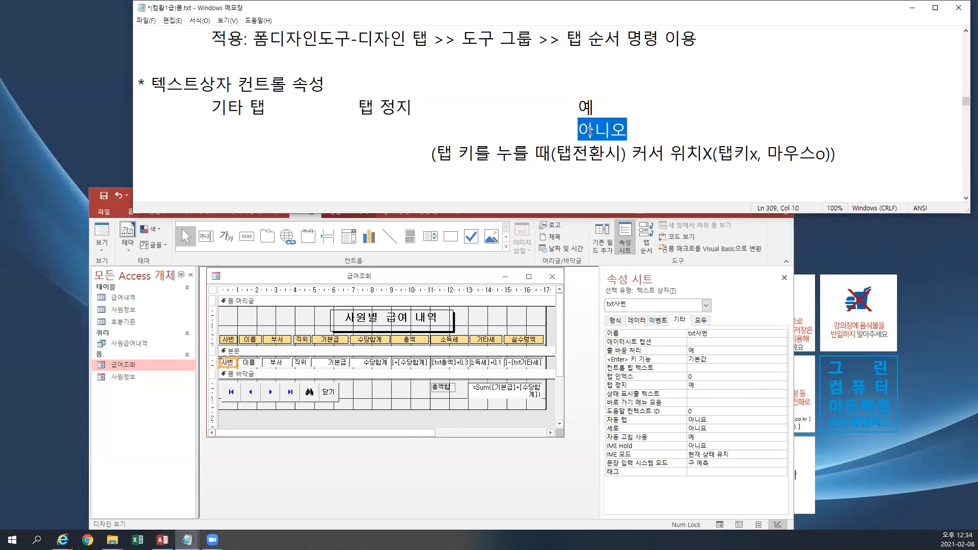
left_click_drag(409, 106, 358, 106)
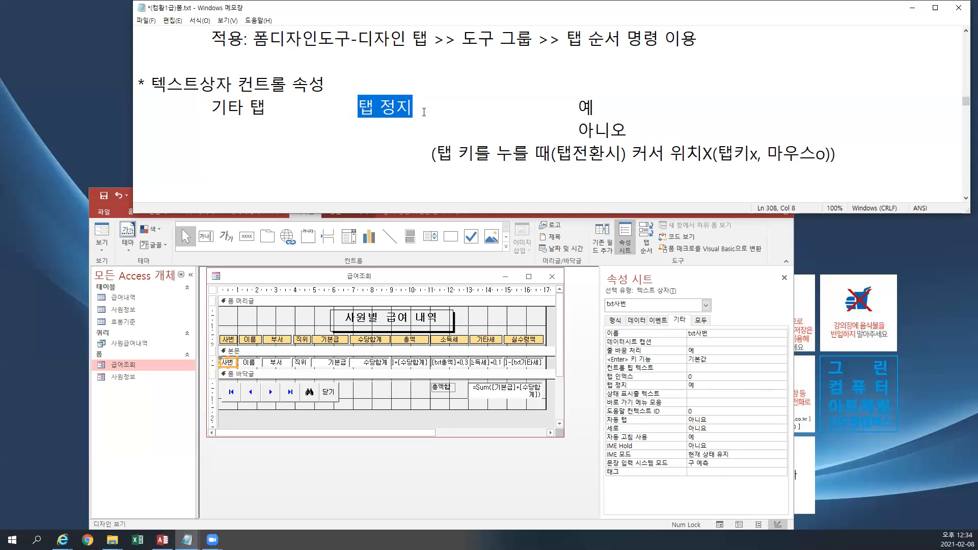
left_click(424, 112)
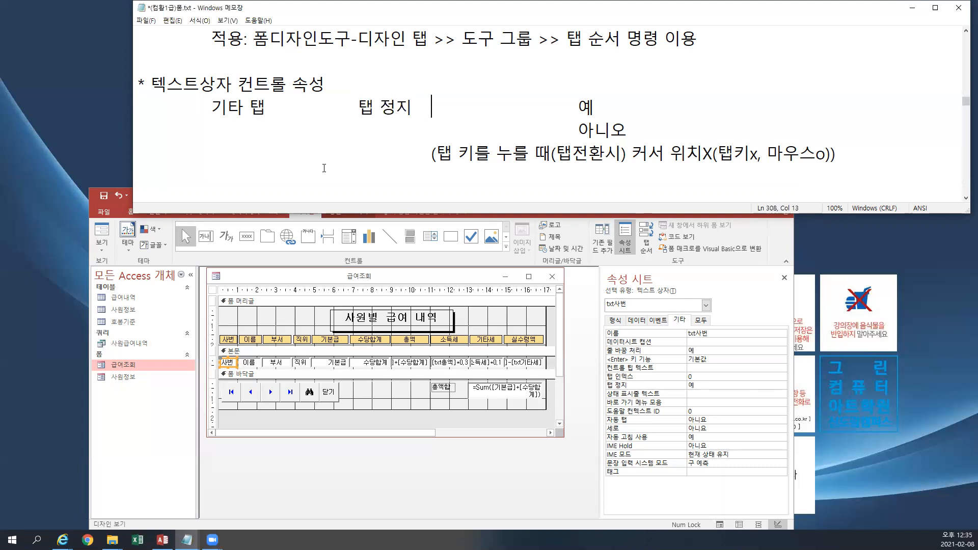
Close the 급여조회 form and highlight the path to 출제유형2.accdb in the notes.
left_click(242, 274)
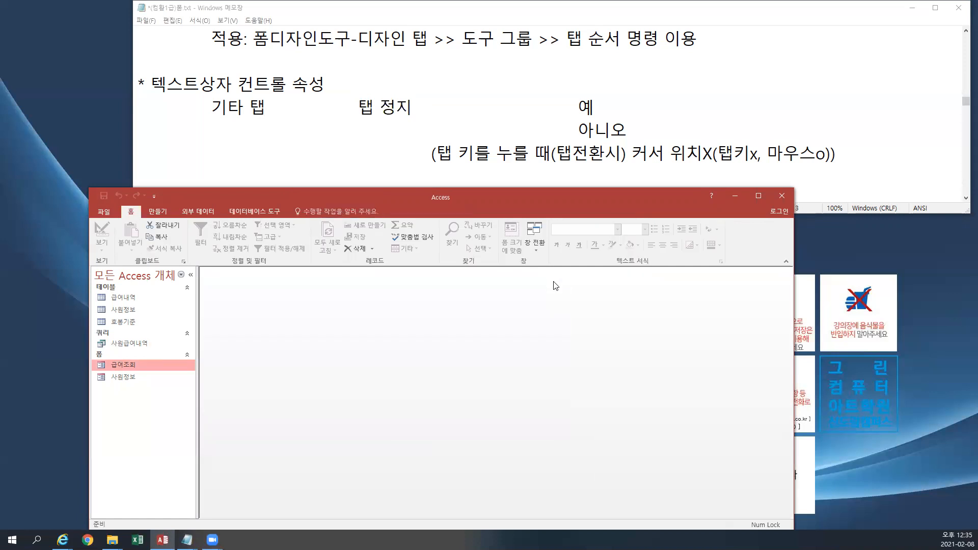
left_click(541, 153)
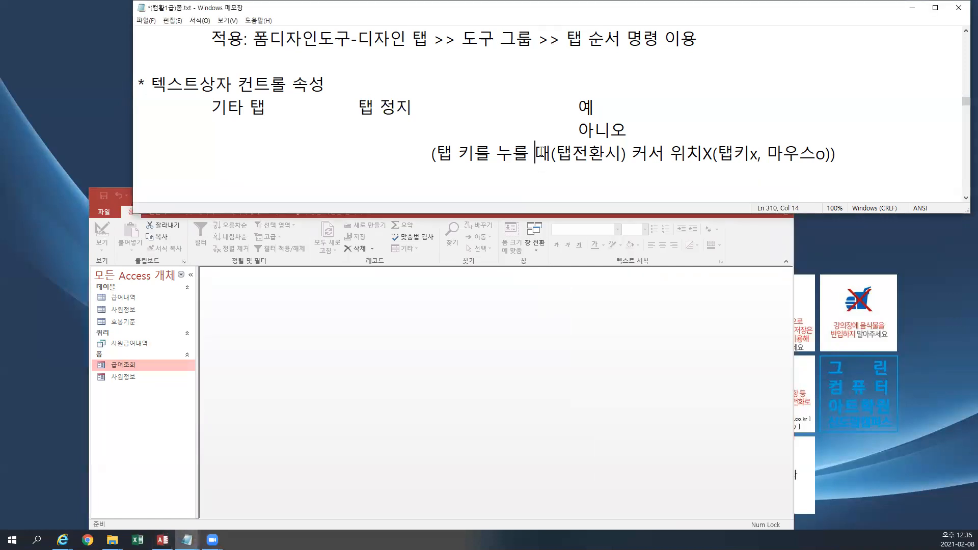
scroll(541, 148, "down", 10)
scroll(541, 148, "up", 3)
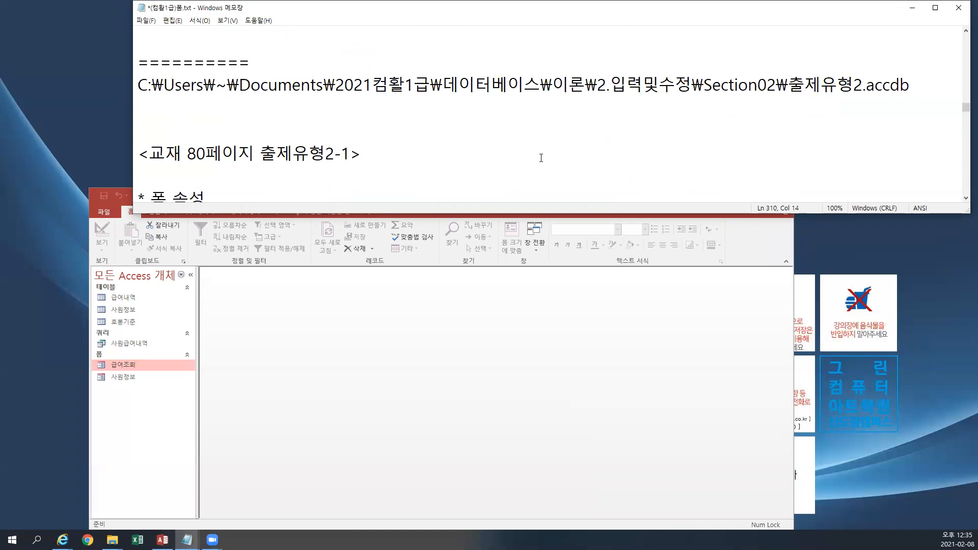
left_click_drag(610, 84, 874, 104)
Switch to Access and open the database 출제유형2.accdb from the 2.입력및수정\Section02 folder.
left_click(614, 256)
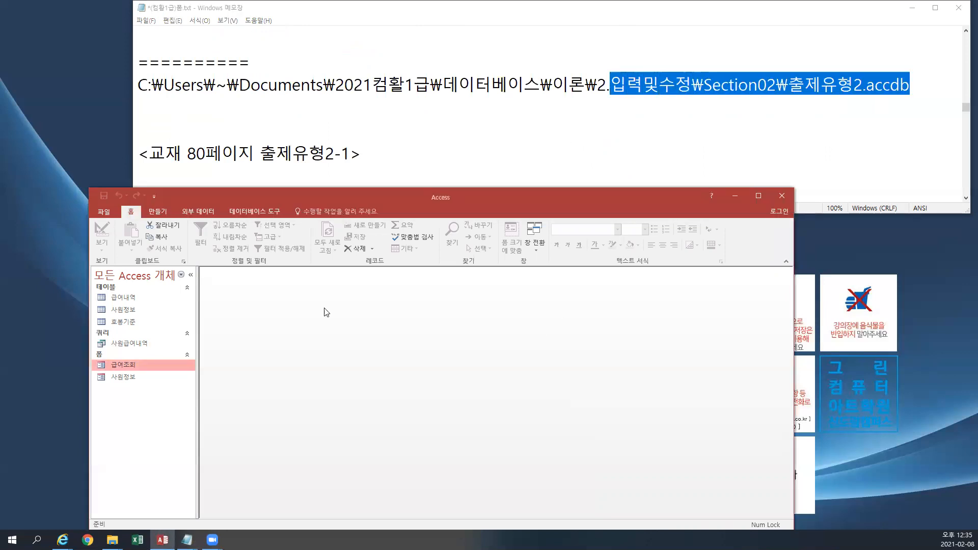
left_click(111, 213)
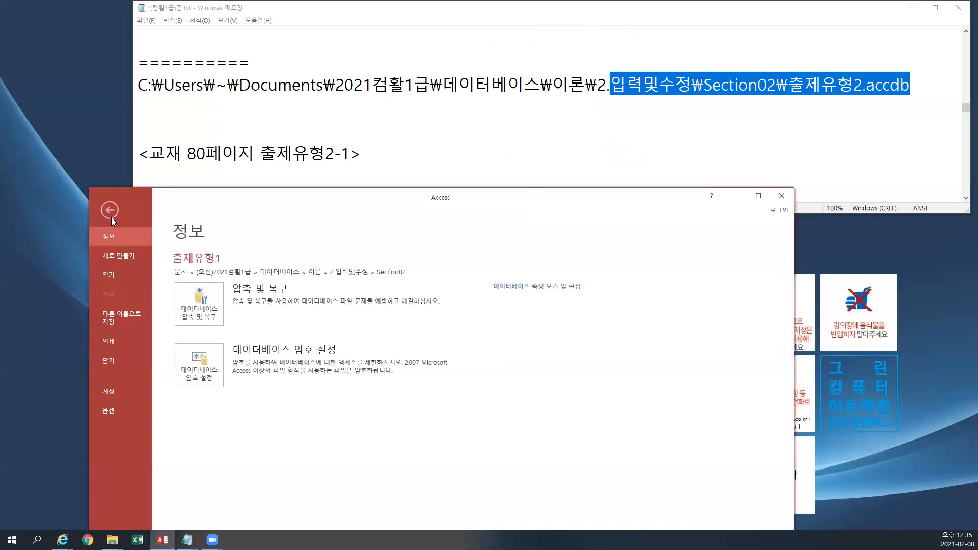
left_click(112, 279)
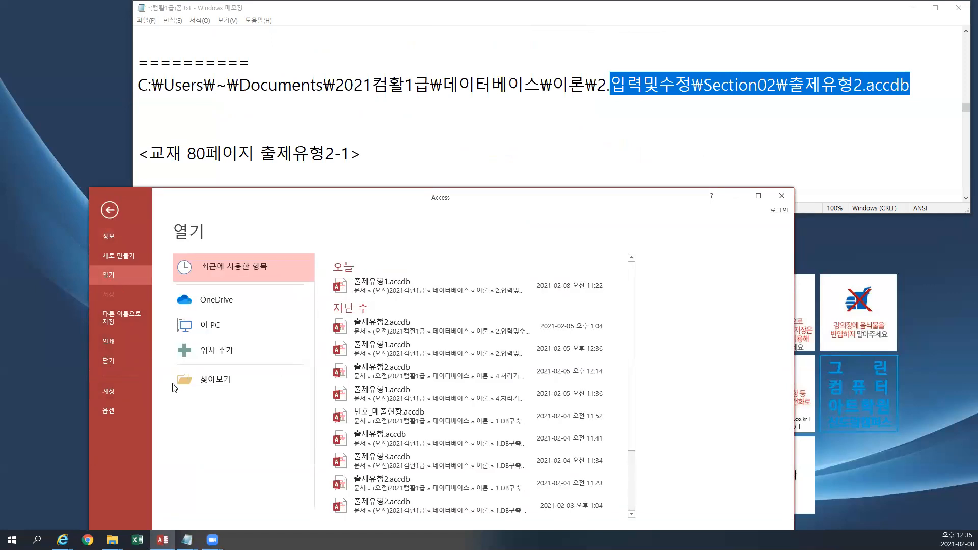
left_click(190, 385)
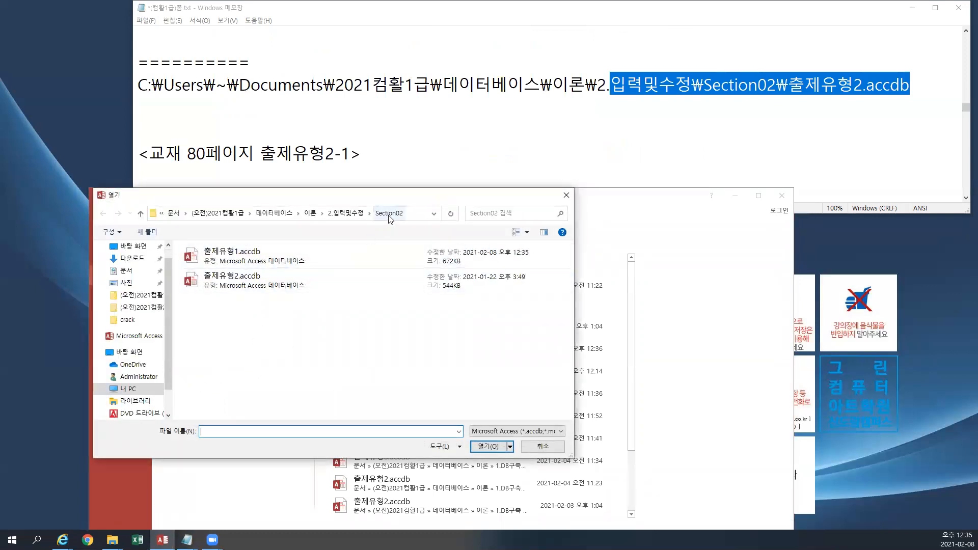
left_click(275, 287)
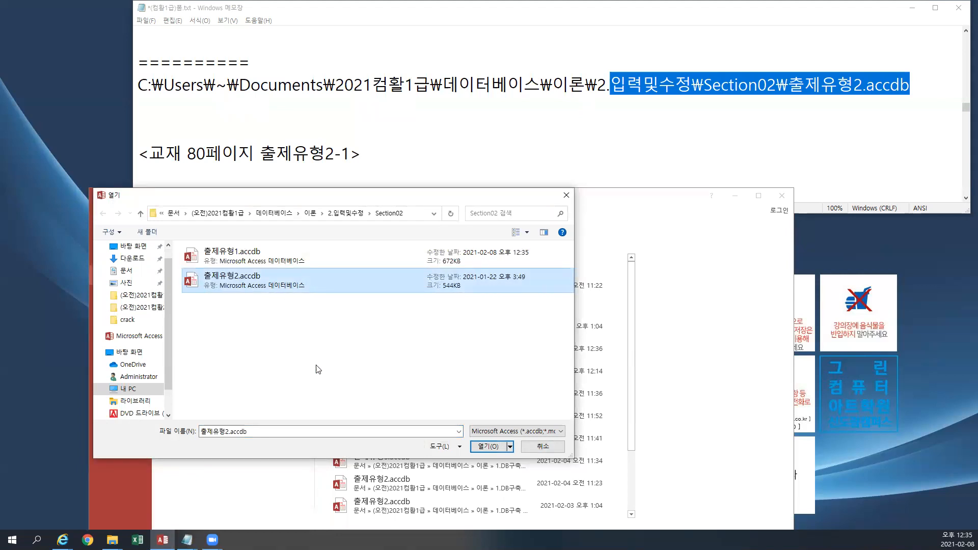
left_click(482, 447)
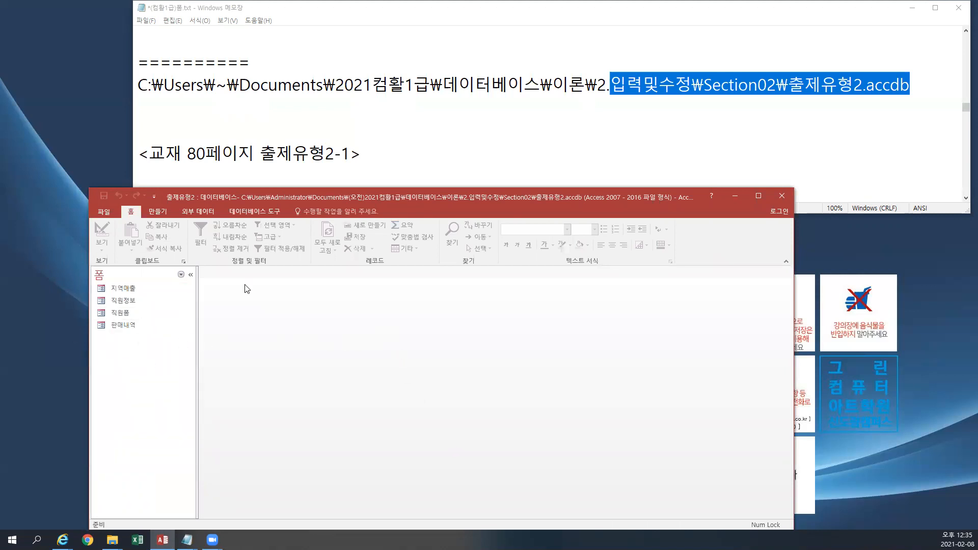
List all Access objects of the database and select the 지역매출 form.
left_click(180, 275)
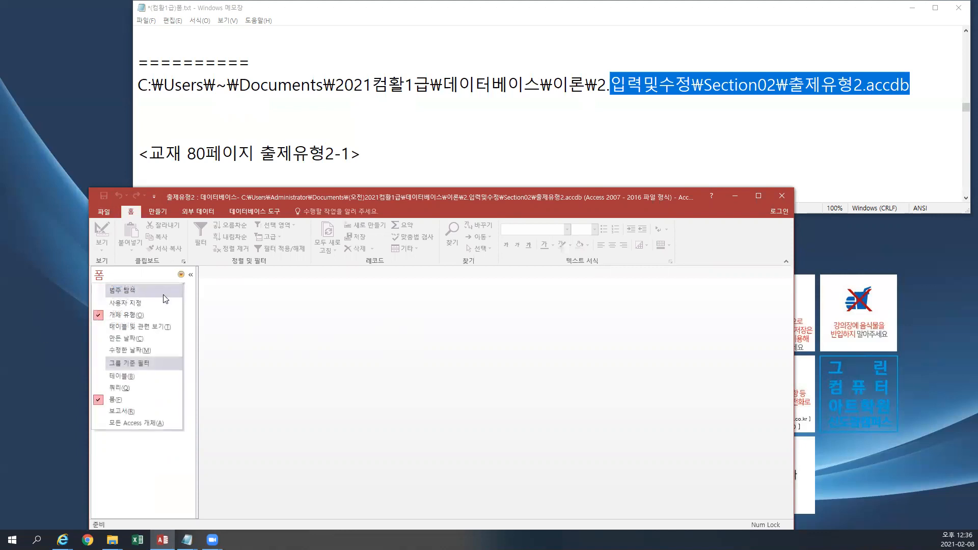
left_click(161, 431)
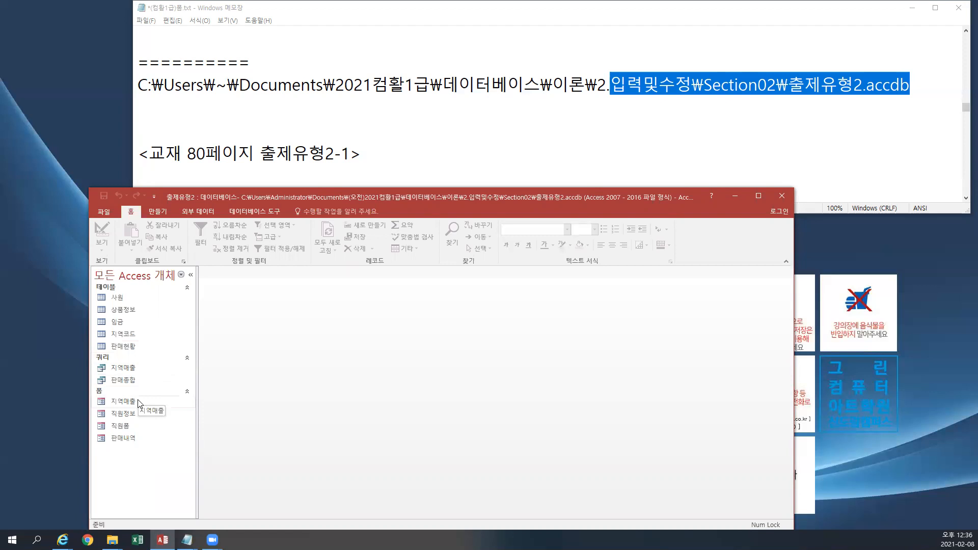
left_click(137, 404)
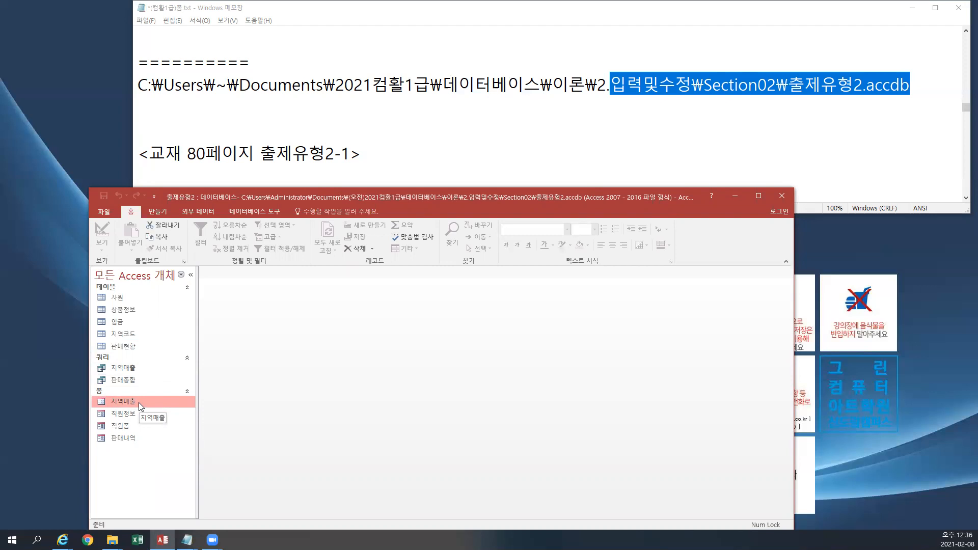
Open the 지역매출 form in design view and show the 폼 속성 section of the 출제유형2-1 notes.
right_click(139, 403)
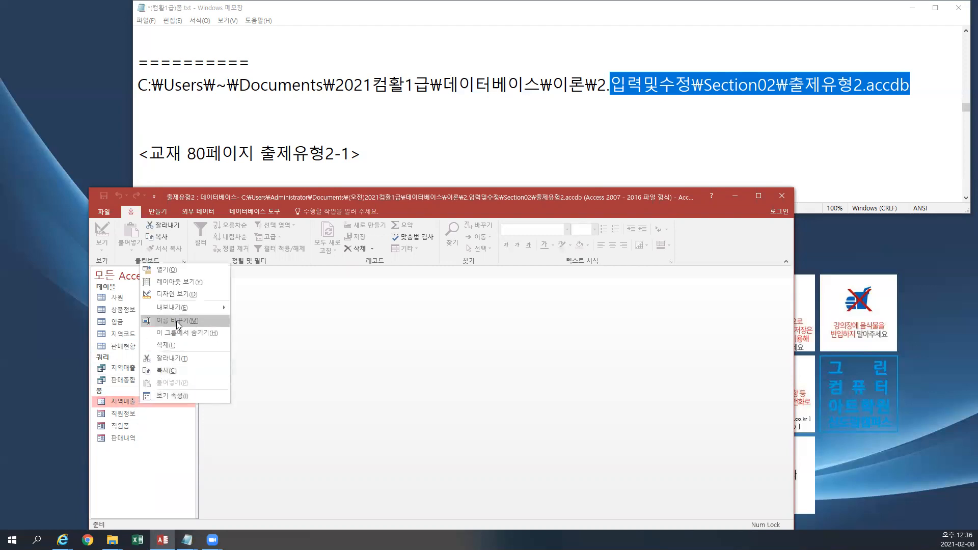
left_click(208, 295)
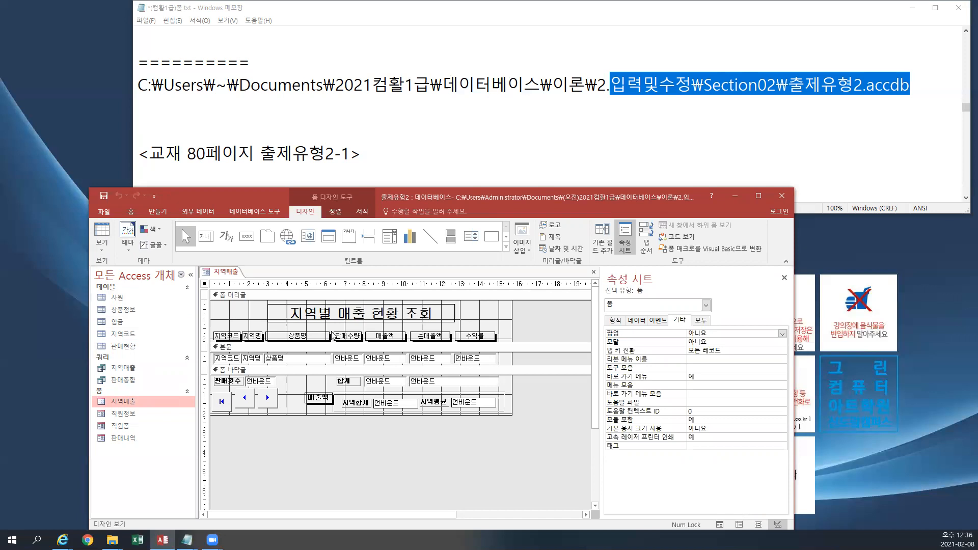
left_click(964, 200)
left_click(964, 200)
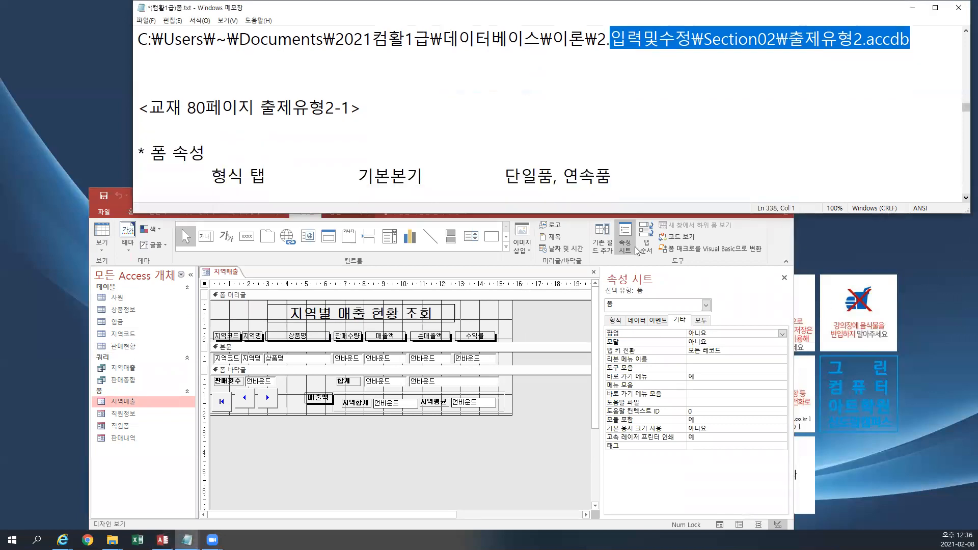
Set the 지역매출 form's 기본 보기 property to 연속 폼.
left_click(205, 285)
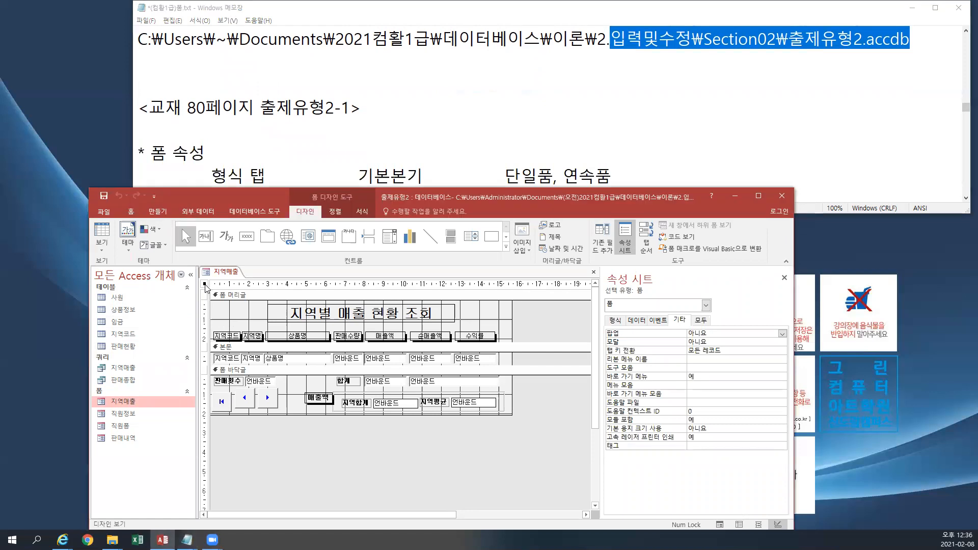
left_click(615, 320)
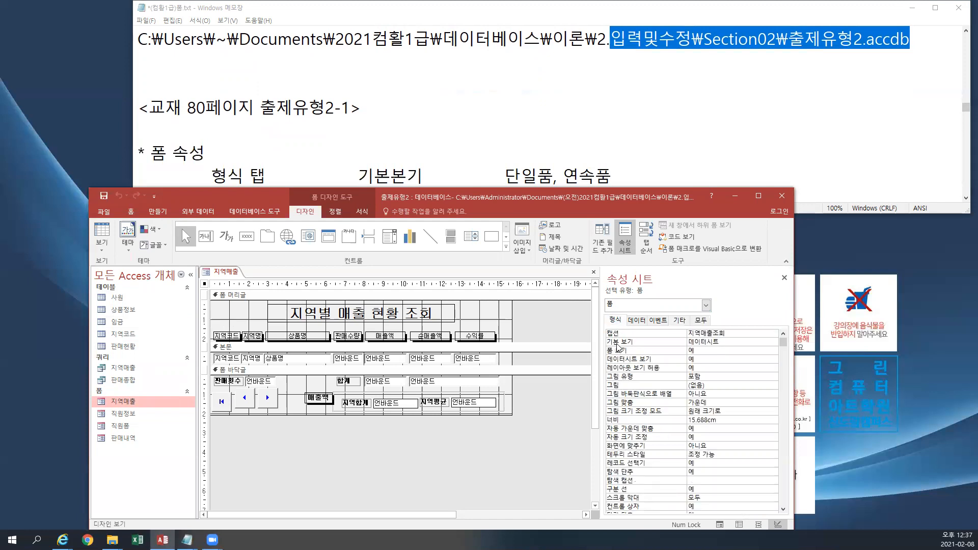
left_click(734, 342)
left_click(773, 342)
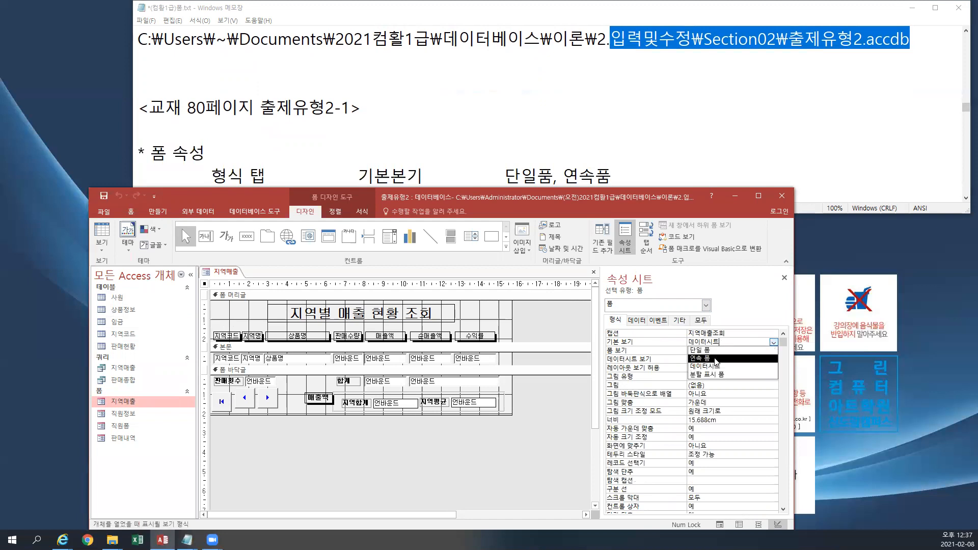
left_click(715, 359)
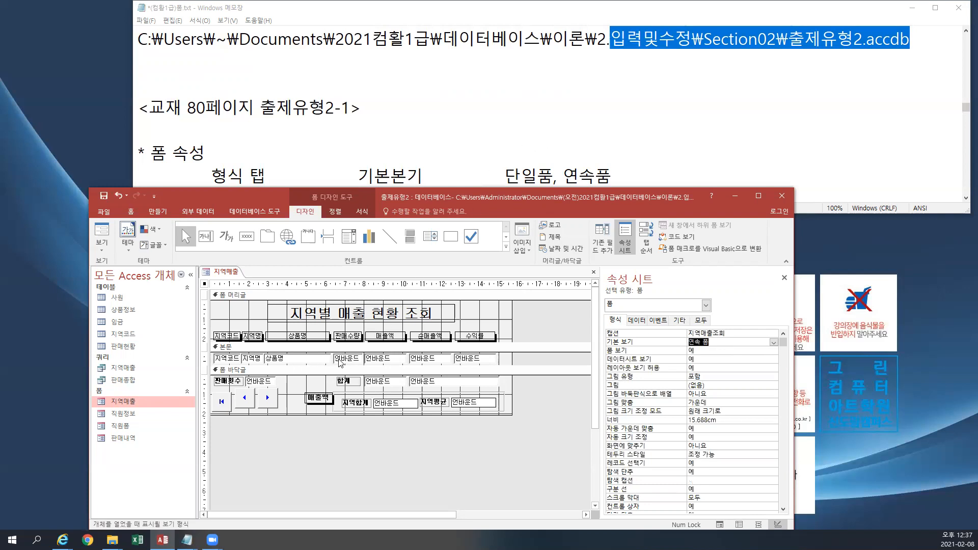
Check the names of the unbound text boxes in the 본문 section and set txt판매수량's 컨트롤 원본 to 판매수량.
left_click(352, 359)
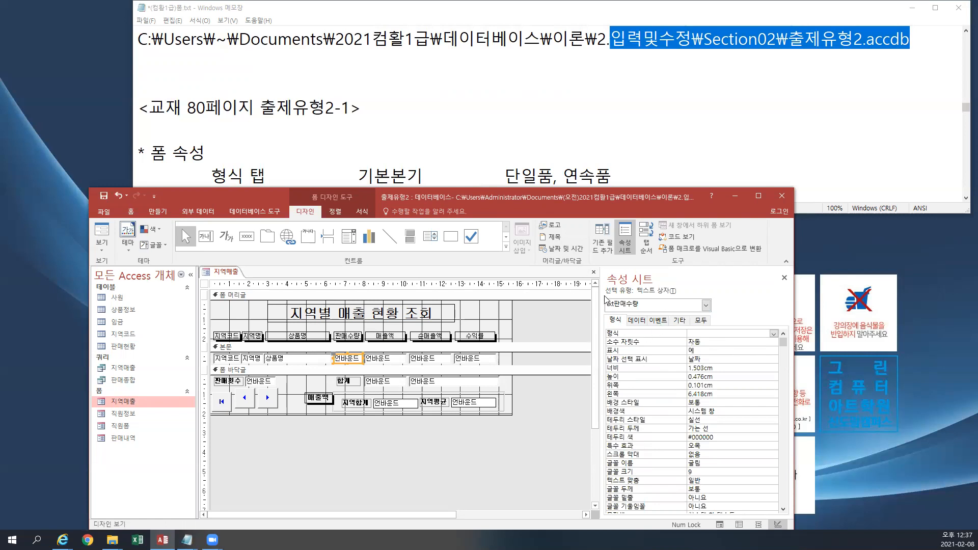
key("Tab")
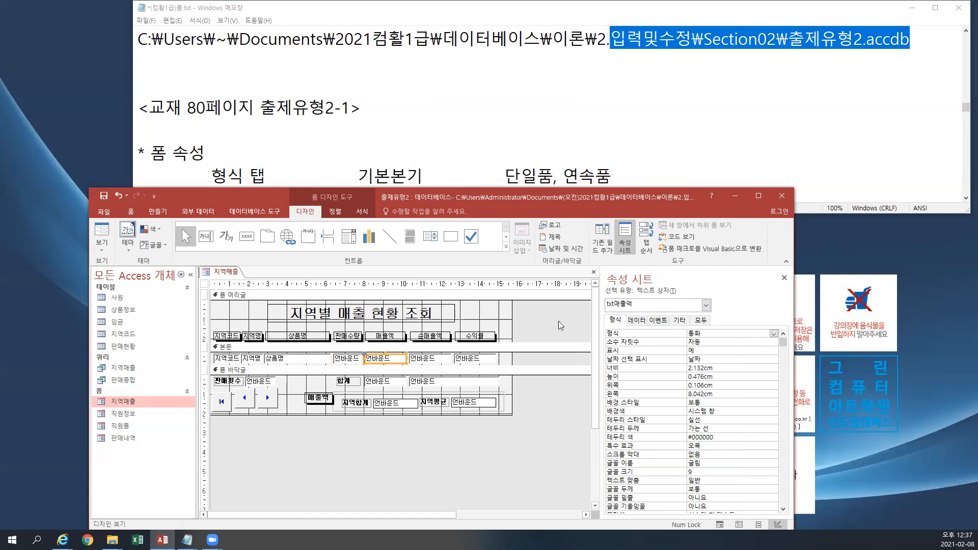
left_click(438, 358)
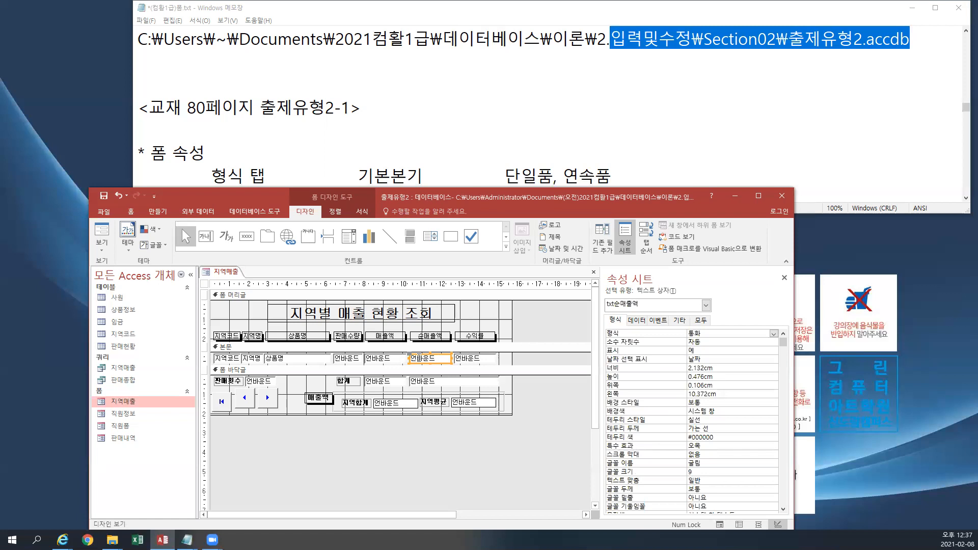
left_click(355, 360)
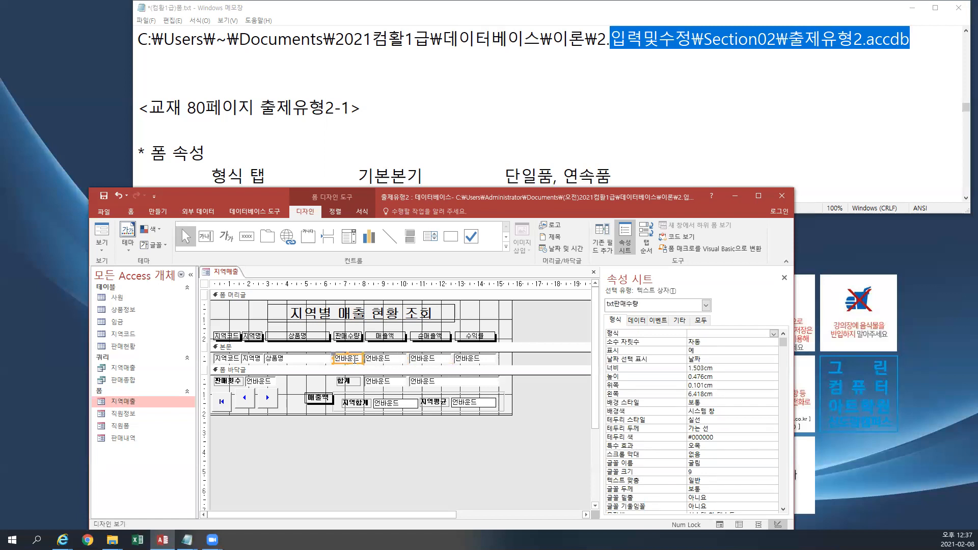
left_click(637, 320)
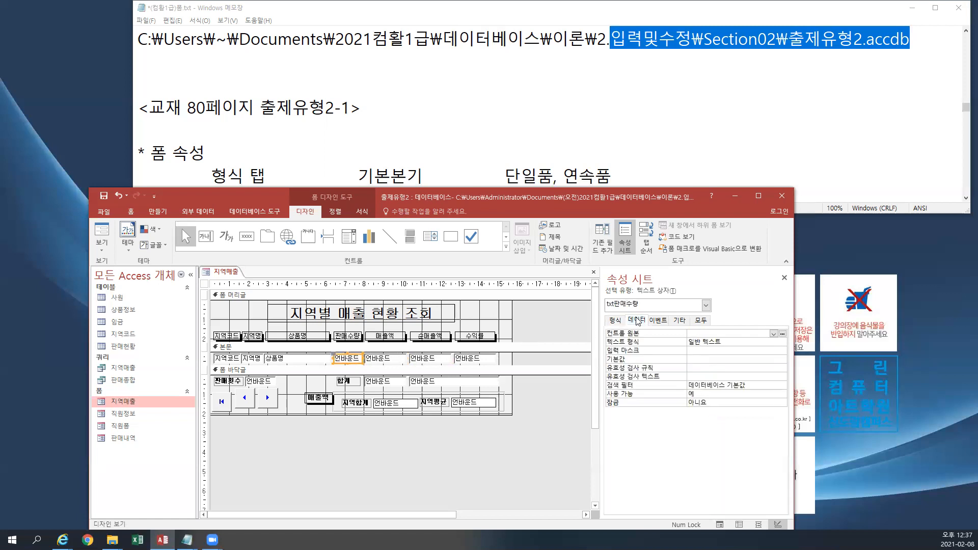
left_click(773, 334)
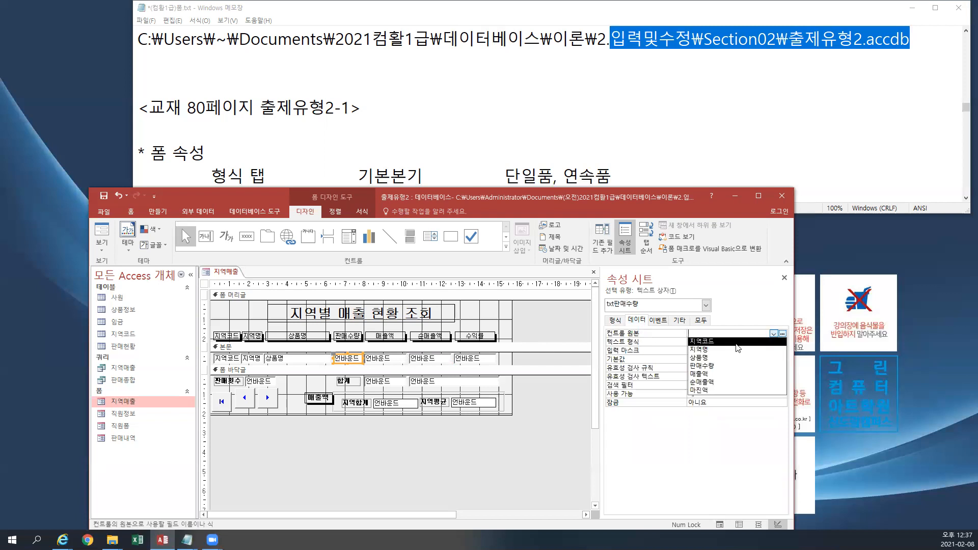
left_click(725, 366)
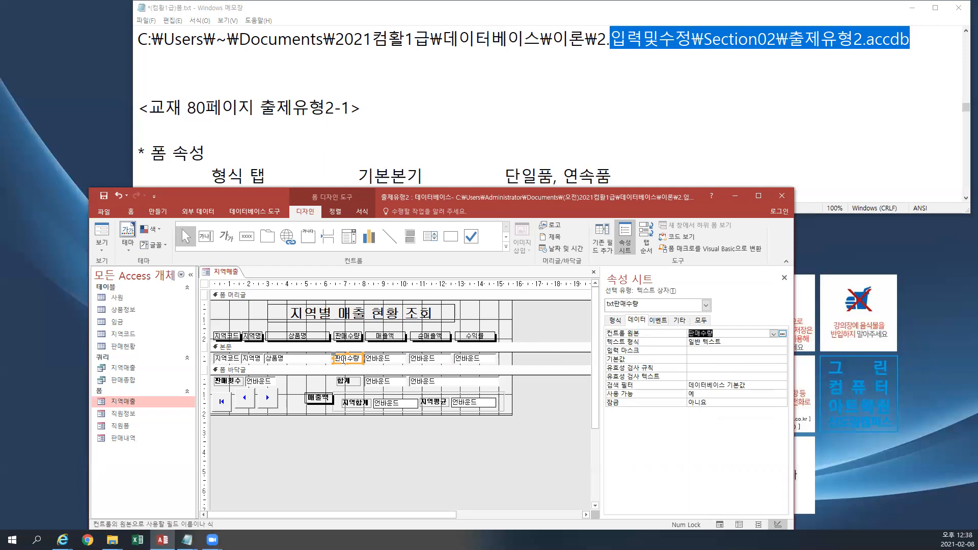
Bind txt매출액 to the 매출액 field and txt순매출액 to the 순매출액 field through their 컨트롤 원본.
left_click(394, 359)
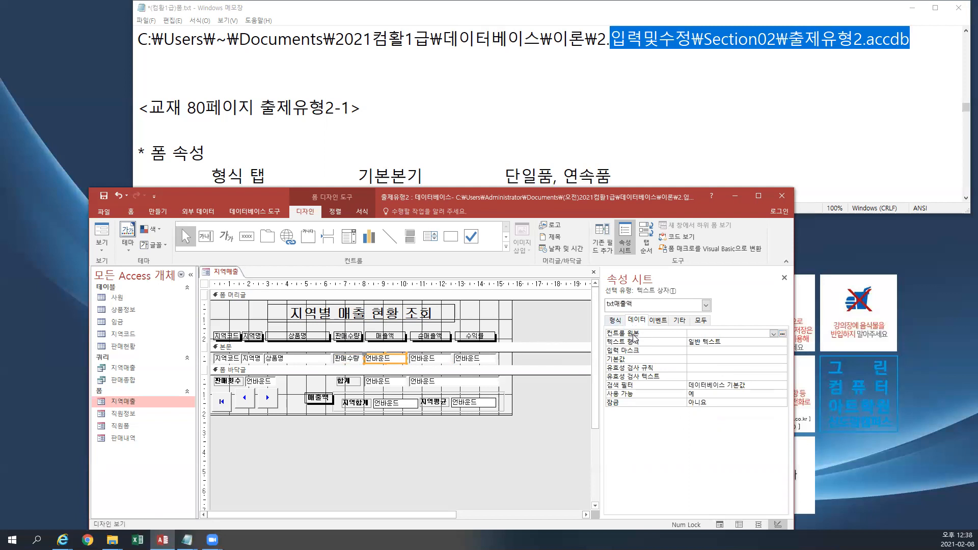
left_click(773, 334)
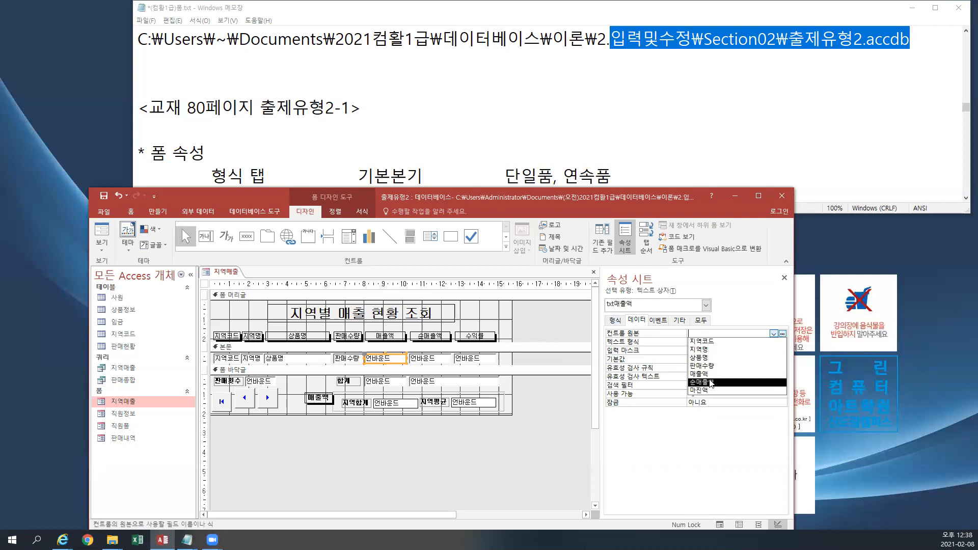
left_click(708, 374)
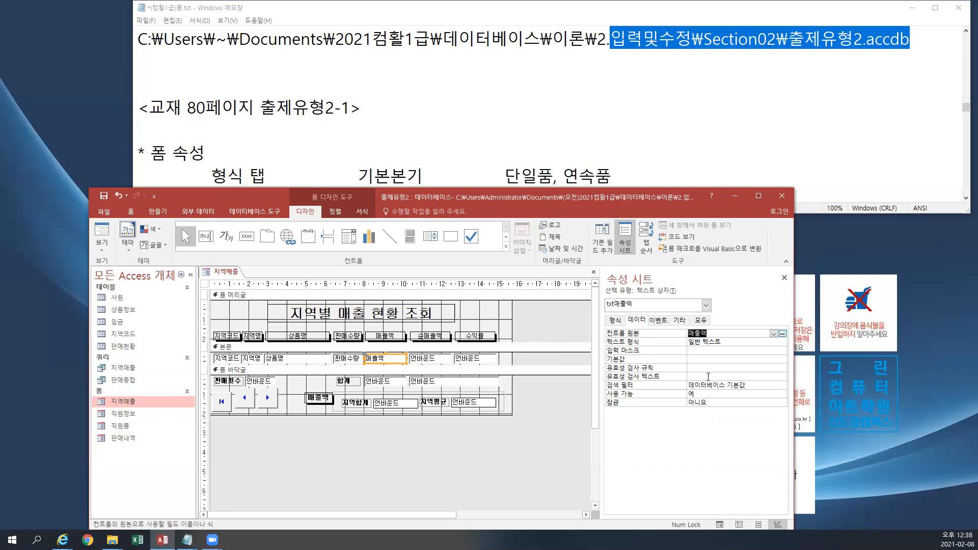
left_click(433, 361)
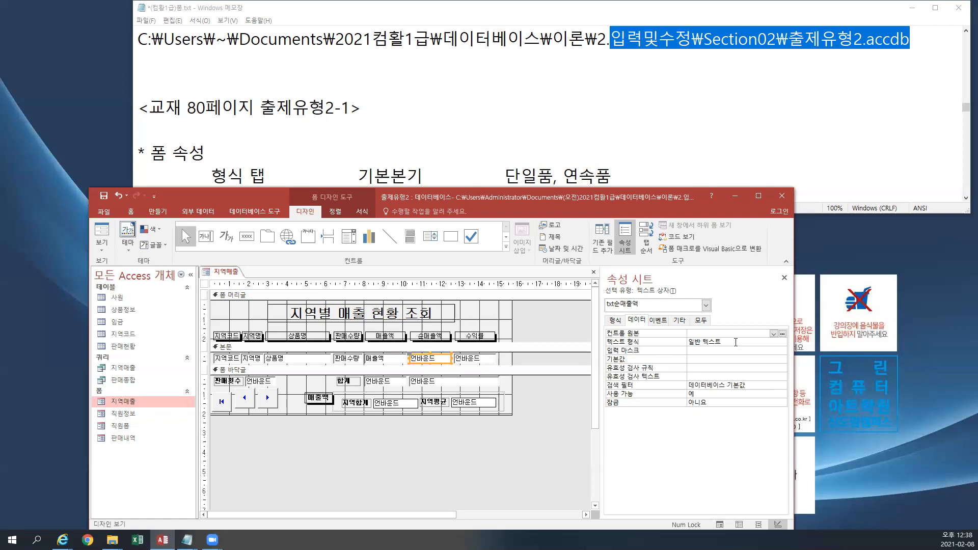
left_click(774, 334)
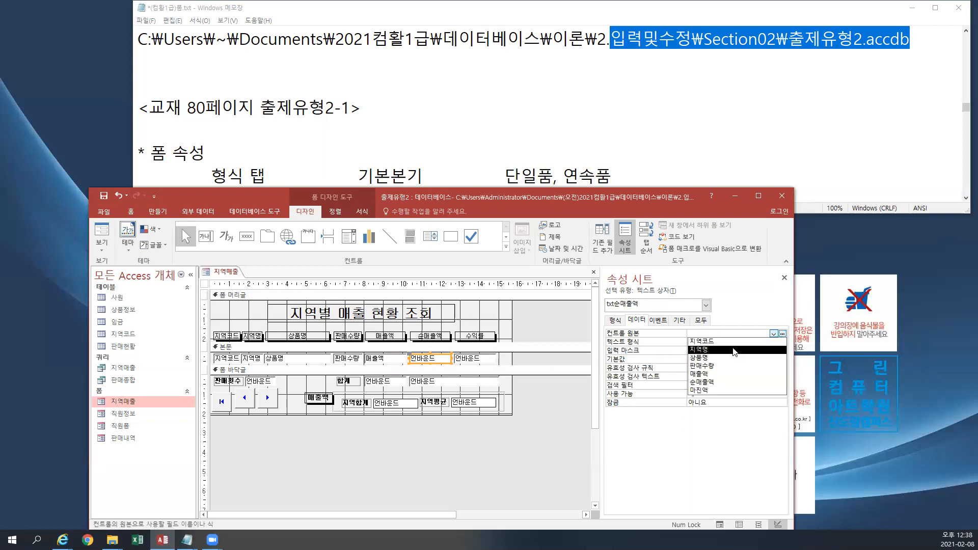
left_click(706, 383)
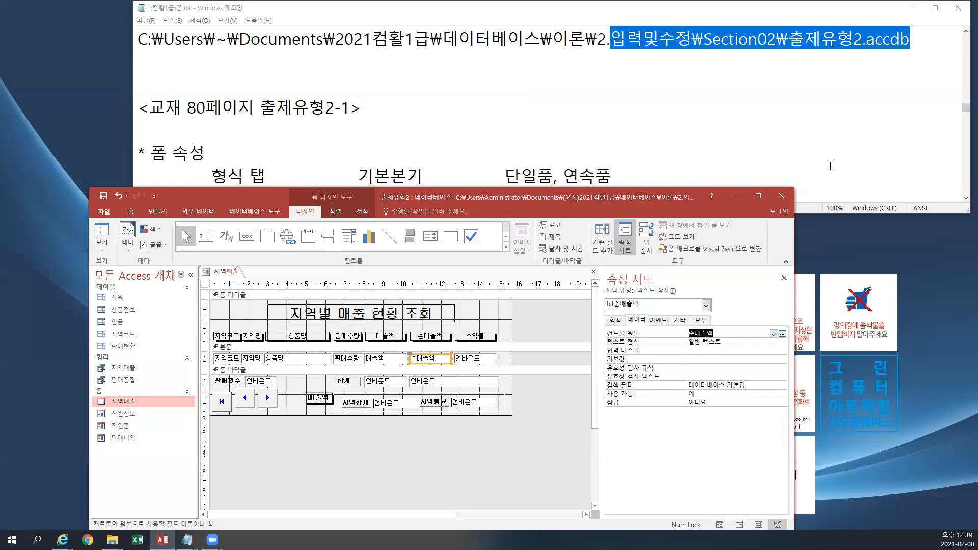
Select the 판매횟수 text box in the form footer and highlight the Count(*) function in the notes.
left_click(830, 166)
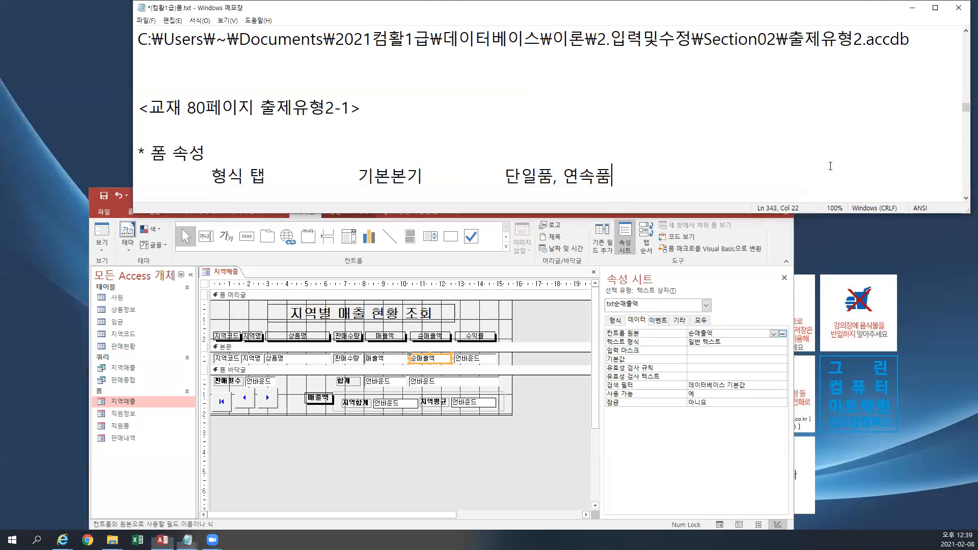
left_click(526, 440)
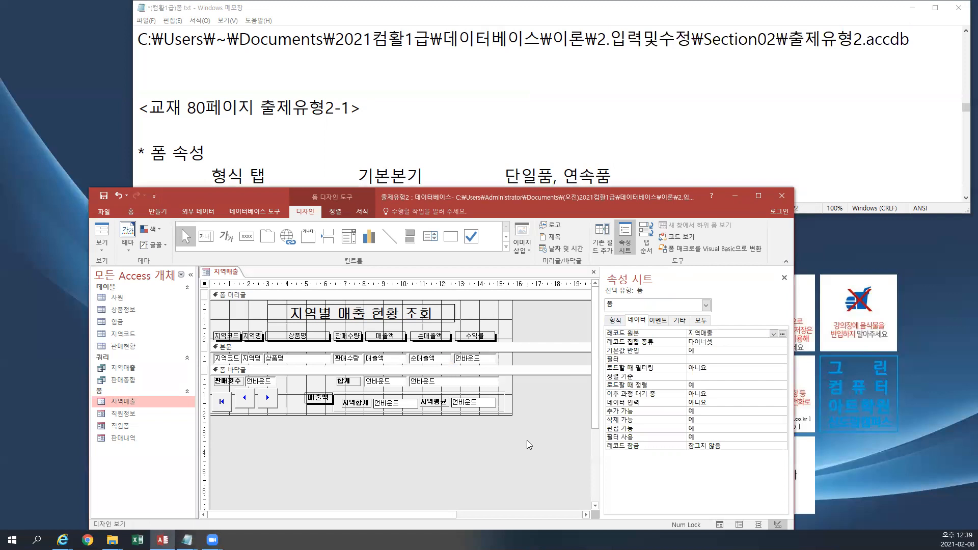
left_click(262, 383)
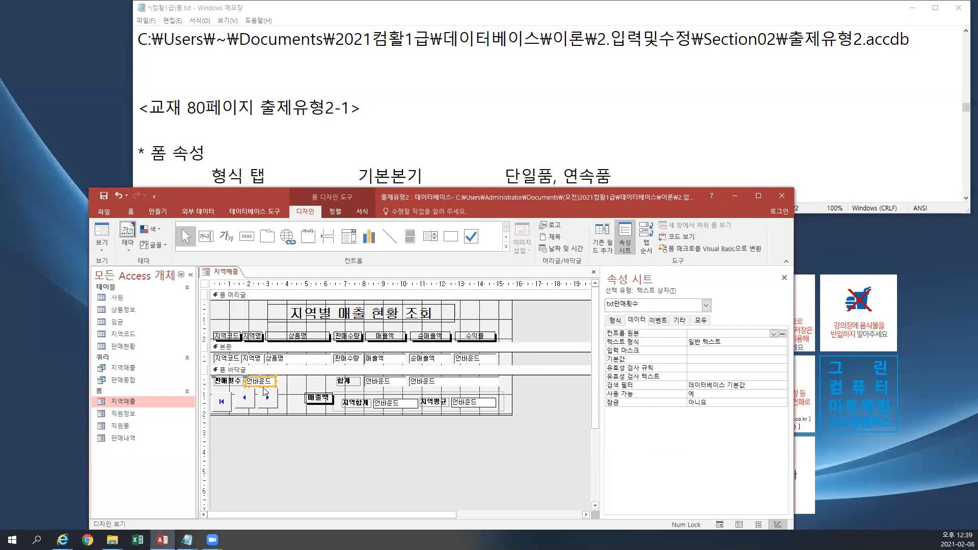
left_click(358, 148)
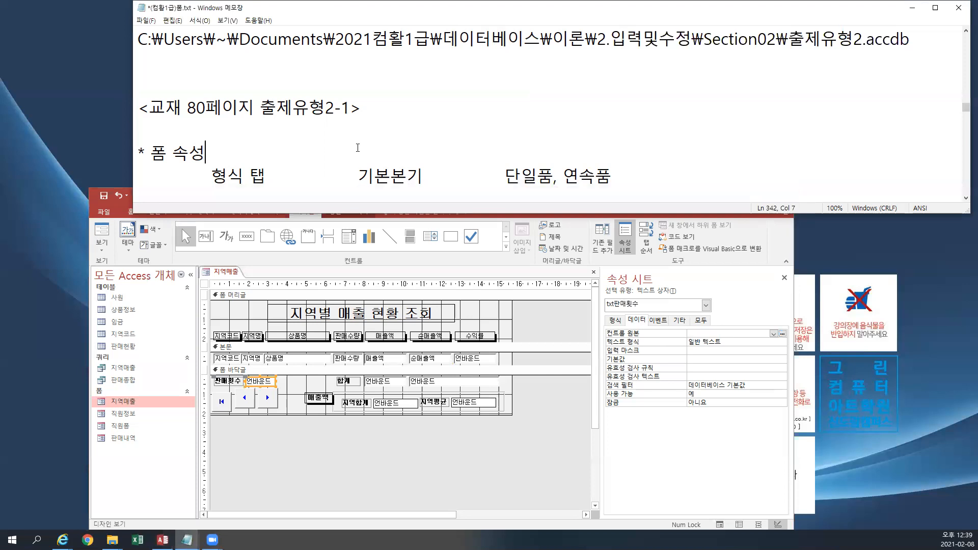
scroll(357, 148, "down", 1)
scroll(358, 148, "down", 2)
scroll(357, 147, "down", 4)
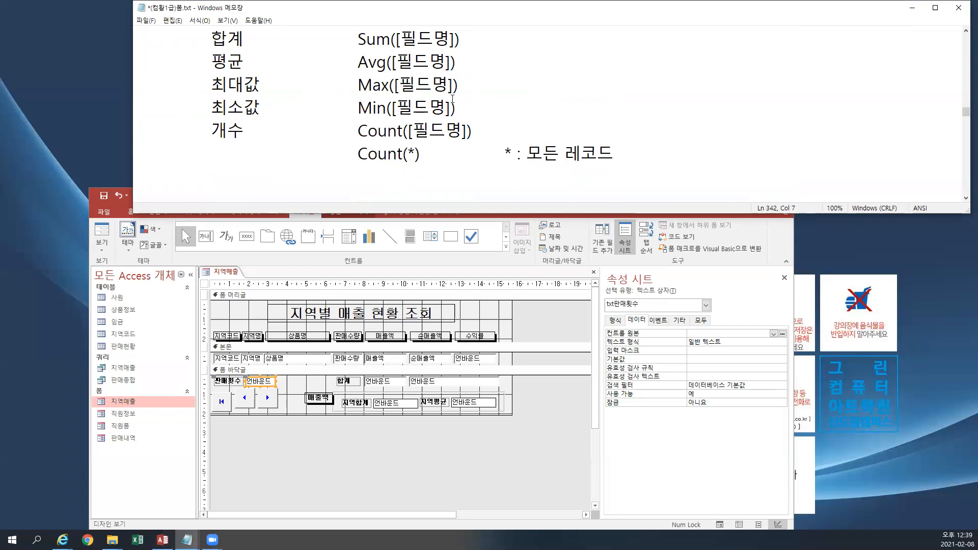
left_click_drag(380, 153, 420, 153)
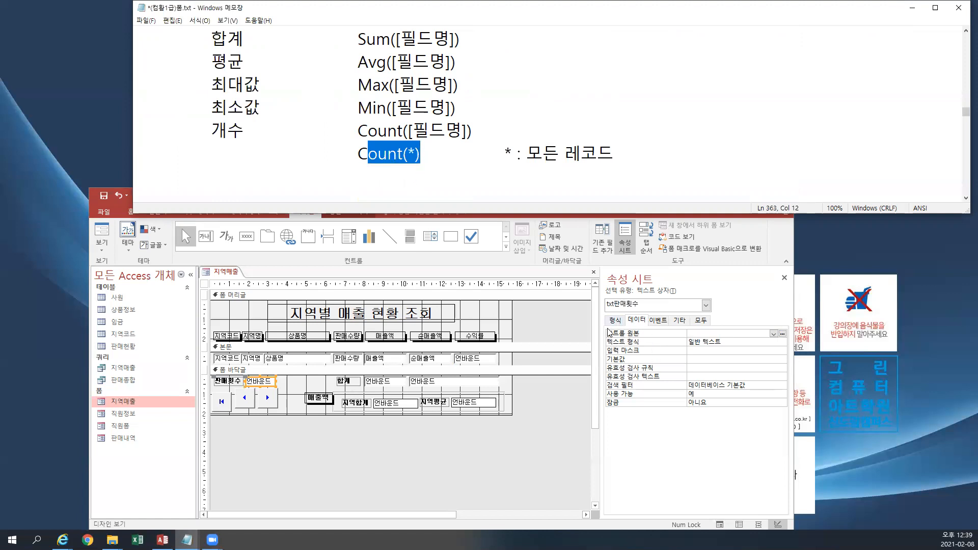
Set the 컨트롤 원본 of txt판매횟수 to =count(*) using the 확대/축소 window.
left_click(700, 333)
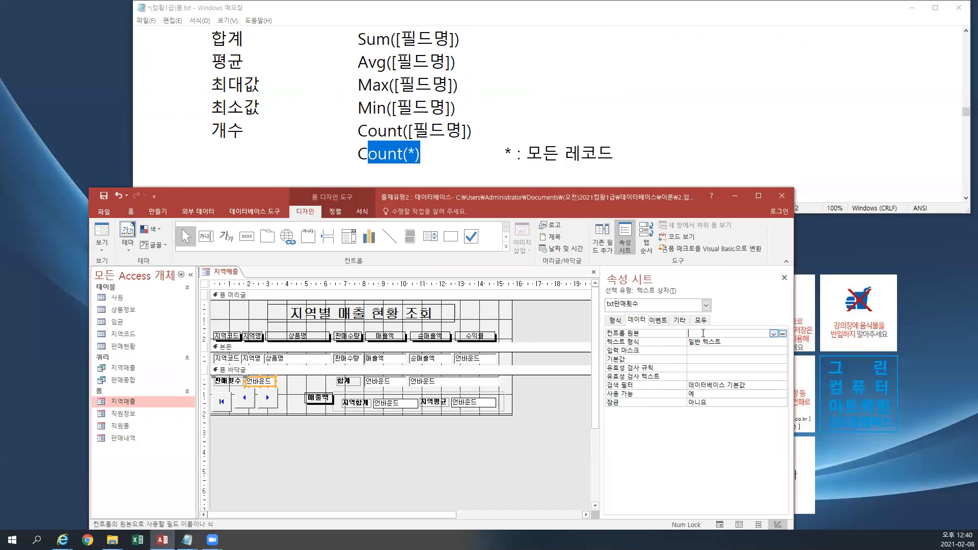
key("shift+F2")
left_click_drag(471, 269, 618, 225)
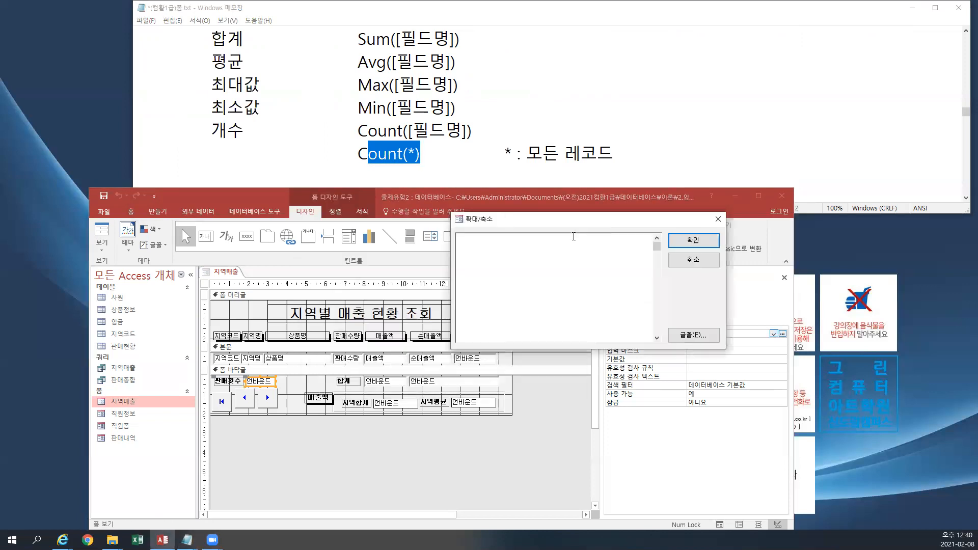
type("=")
type("ㅊ")
key("BackSpace")
key("Hangul")
type("count(*)")
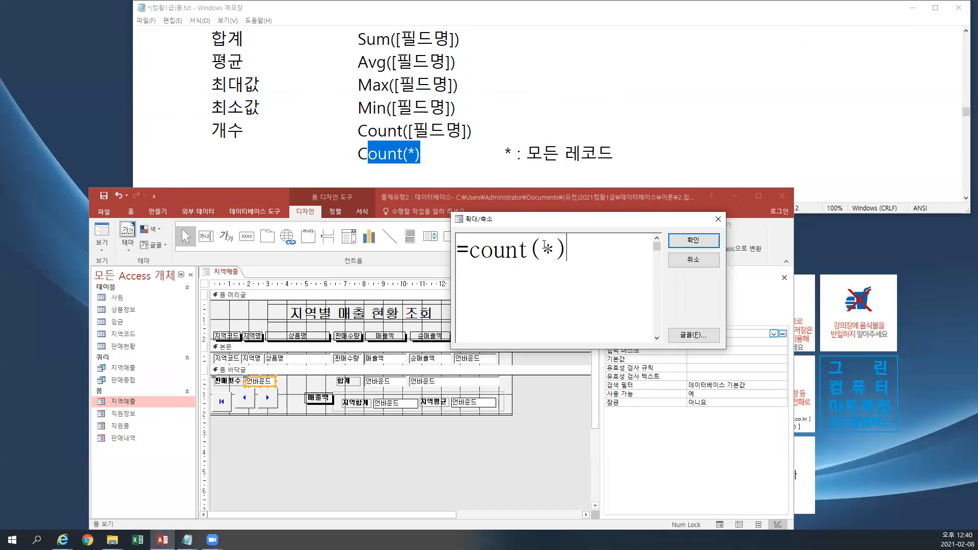
left_click(698, 249)
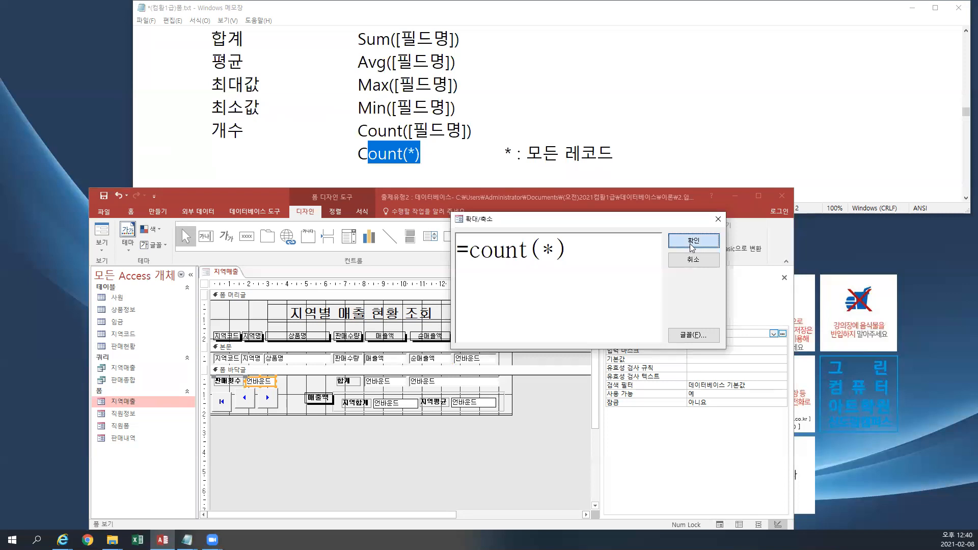
left_click(691, 241)
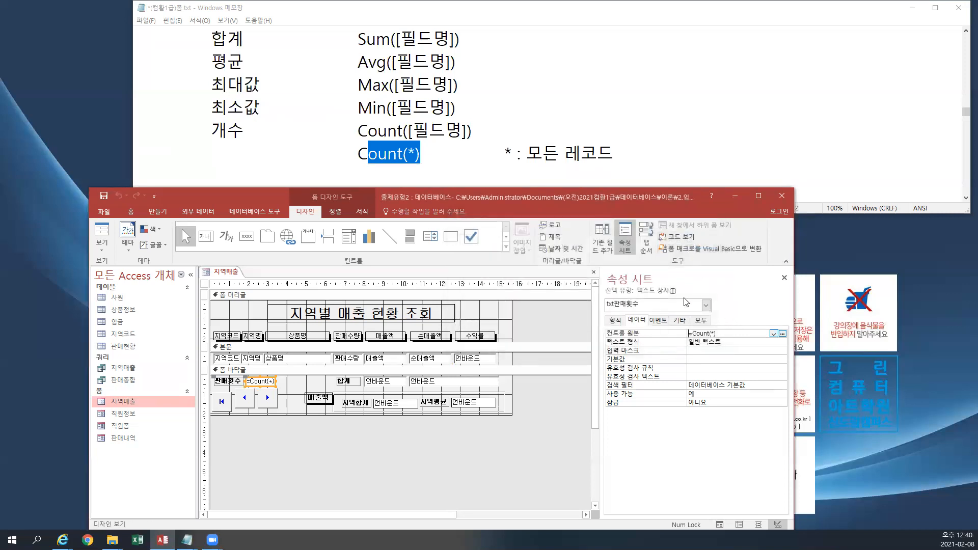
key("Return")
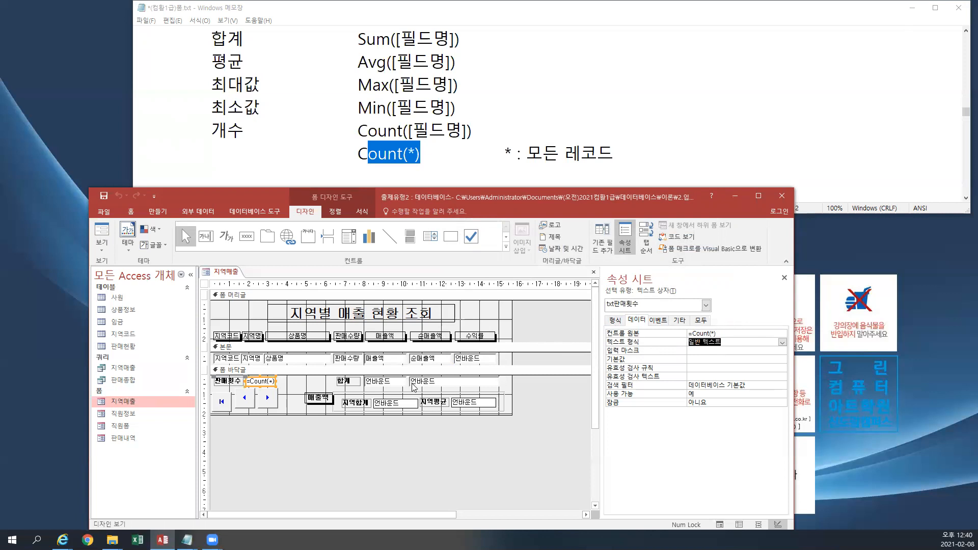
Check the names of the two 합계 text boxes in the footer and show the 텍스트상자 컨트롤 속성 notes.
left_click(394, 384)
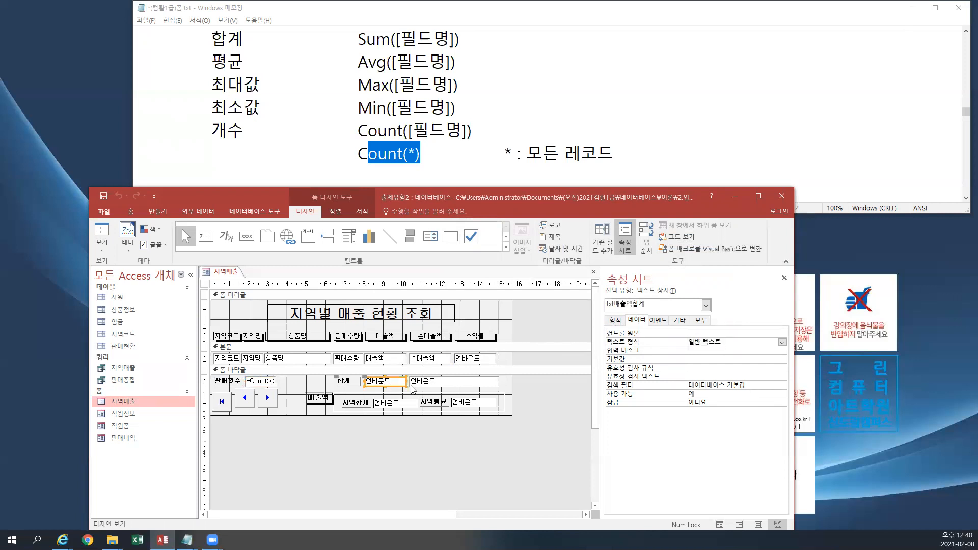
left_click(438, 382)
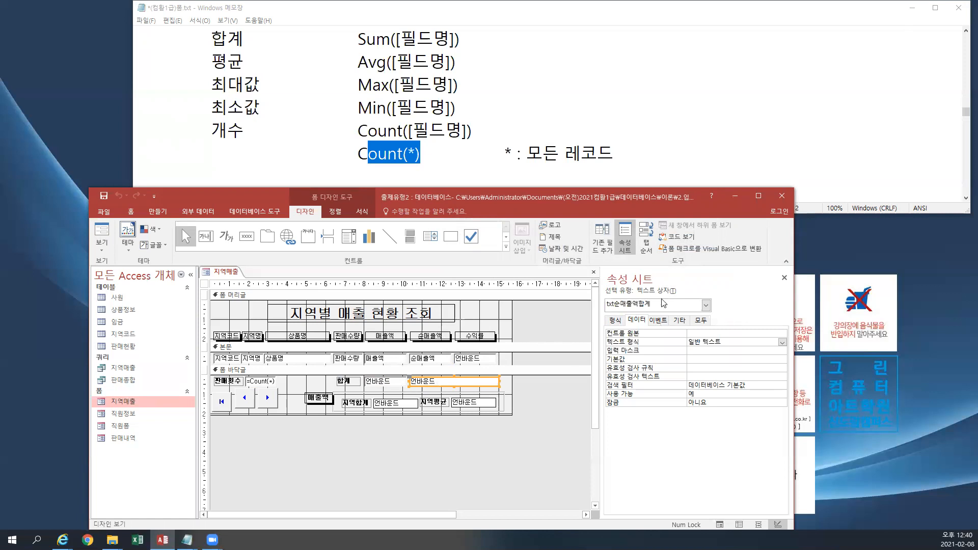
left_click(474, 132)
scroll(647, 131, "down", 2)
scroll(649, 131, "down", 1)
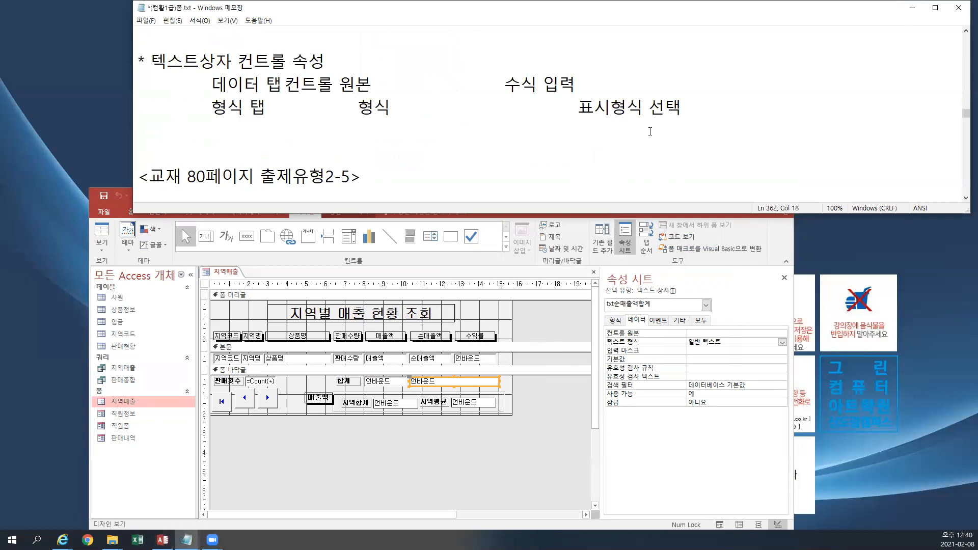
Remove the extra spacing before 표시형식 선택 in the notes so it aligns under 수식 입력.
left_click(513, 107)
key("Delete")
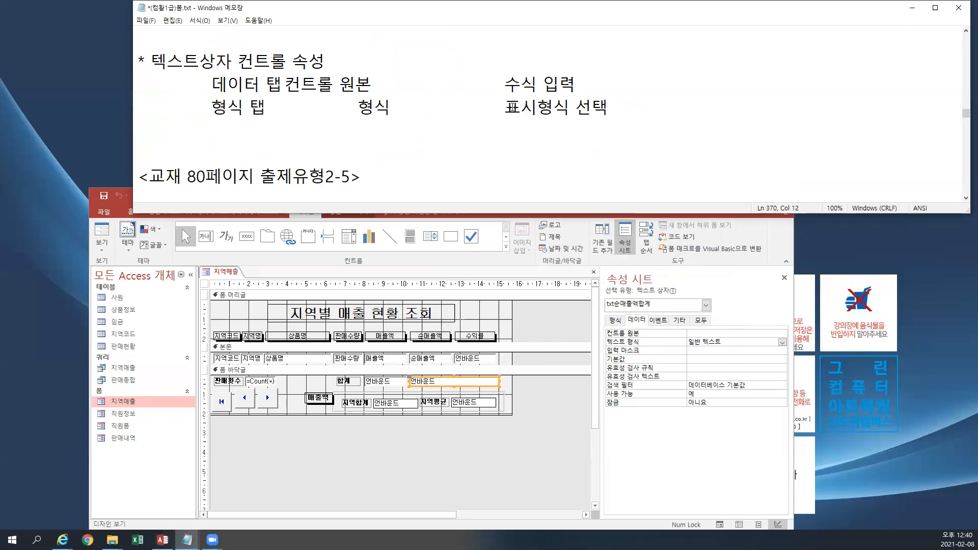
Set the 컨트롤 원본 of txt매출액합계 in the form footer to =sum([매출액]) using the 확대/축소 window.
left_click(392, 381)
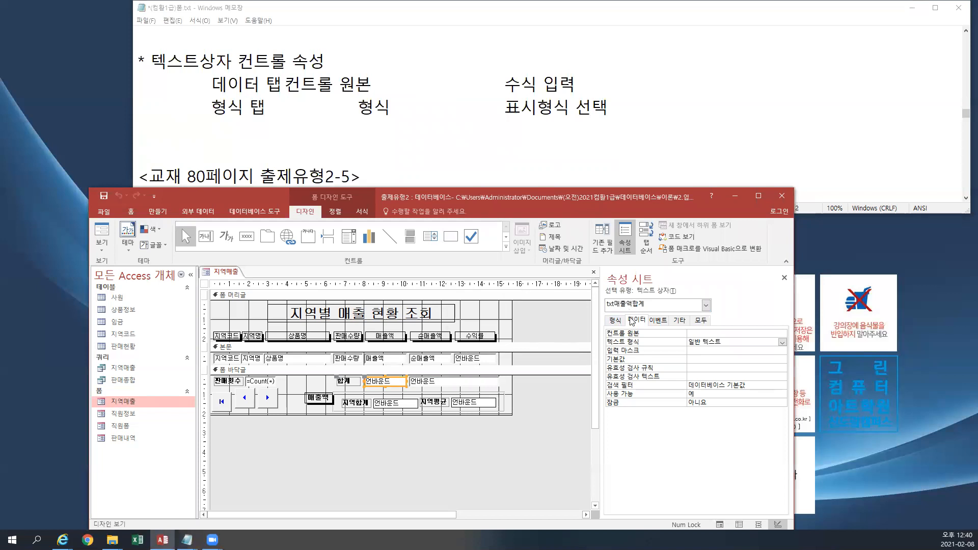
left_click(708, 334)
key("shift+F2")
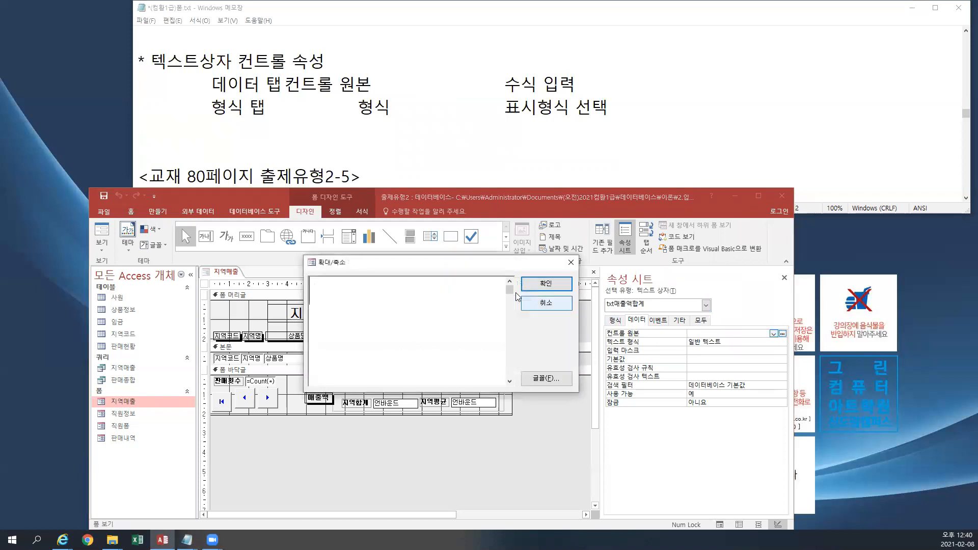
left_click_drag(447, 268, 634, 228)
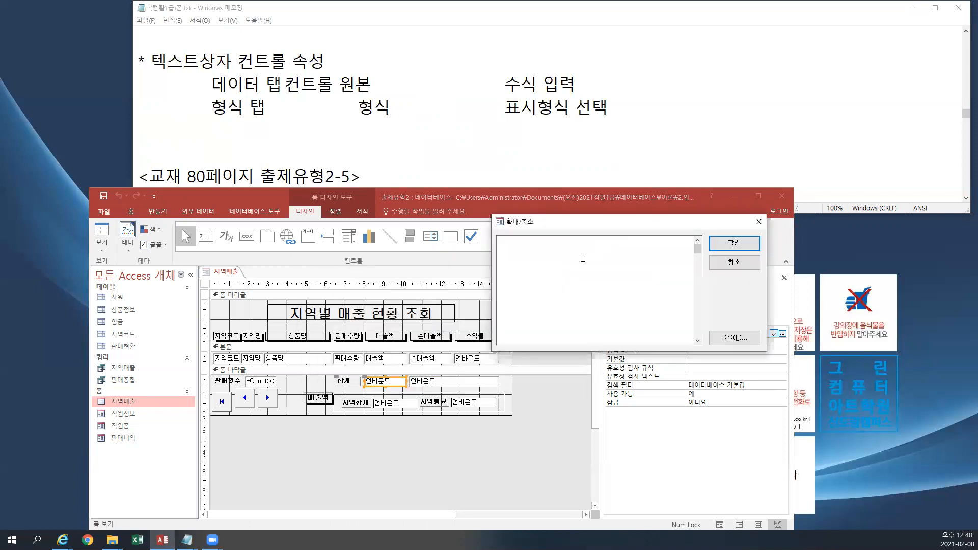
type("=sum([")
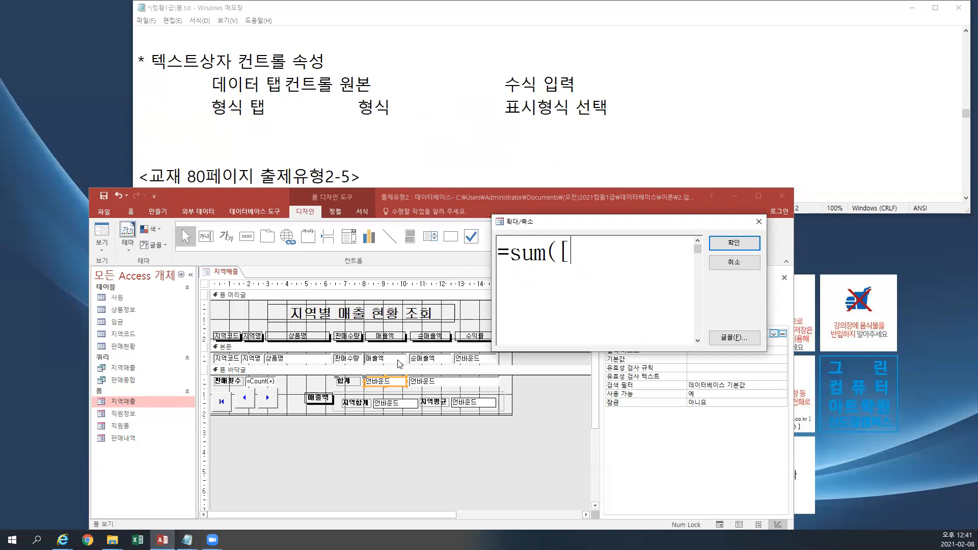
type("ao")
key("BackSpace")
key("BackSpace")
type("매")
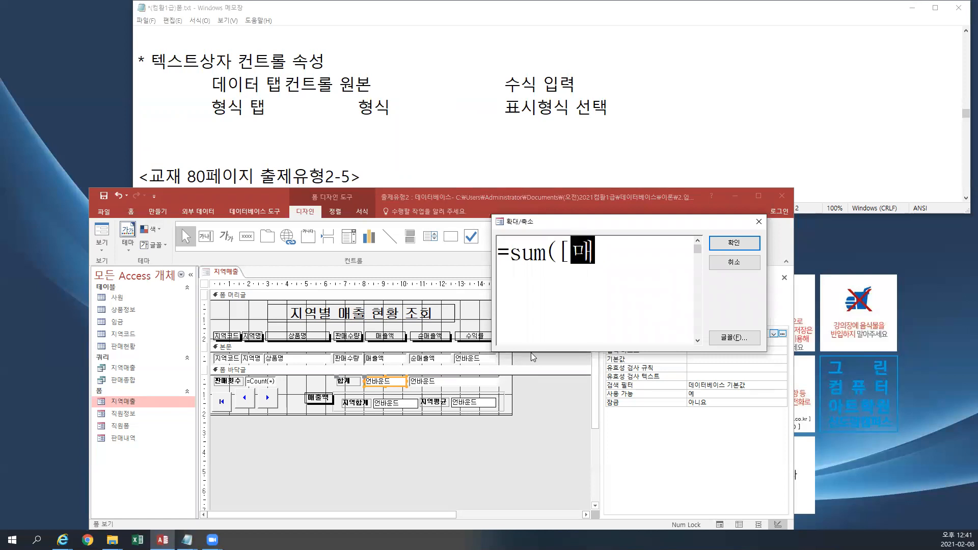
type("출액])")
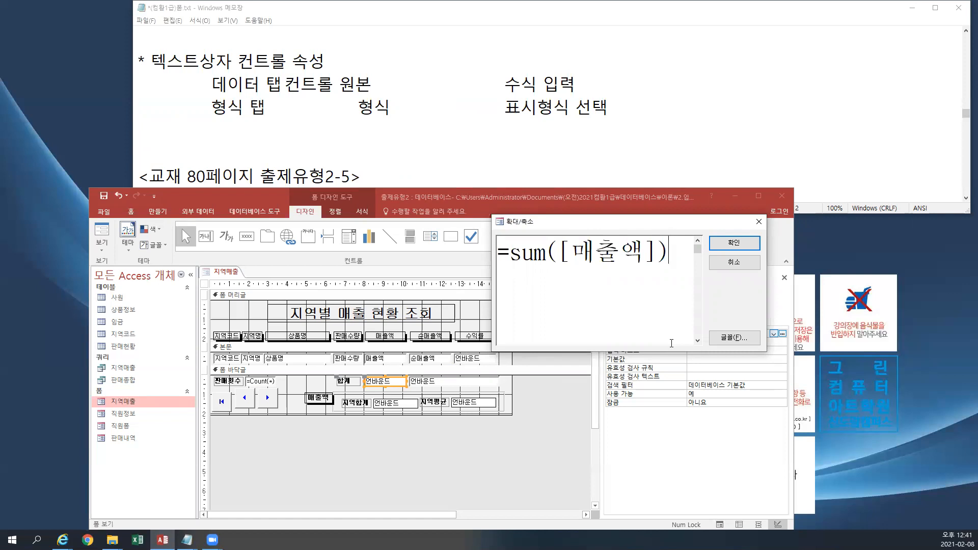
left_click(734, 242)
Set the 컨트롤 원본 of txt순매출액합계 in the form footer to =sum([순매출액]) using the 확대/축소 window.
left_click(452, 384)
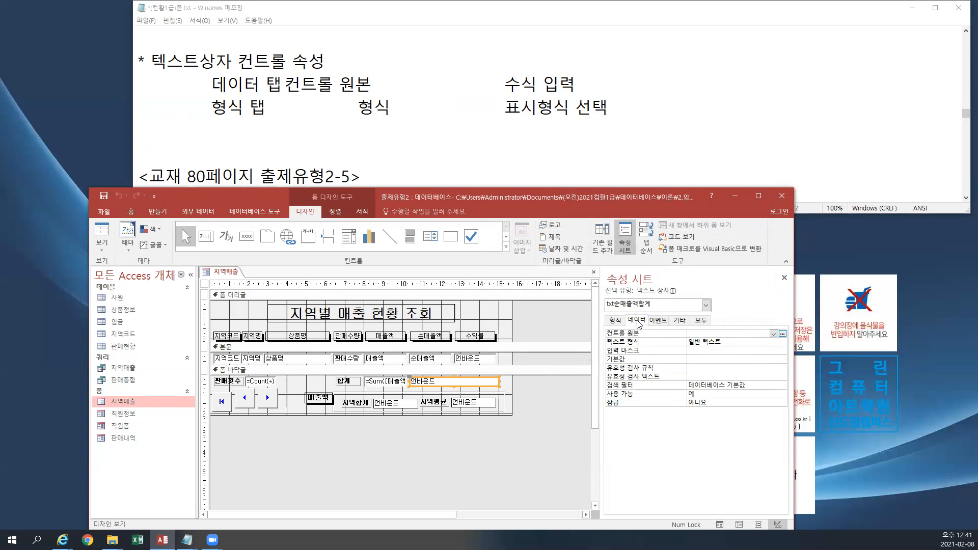
left_click(697, 334)
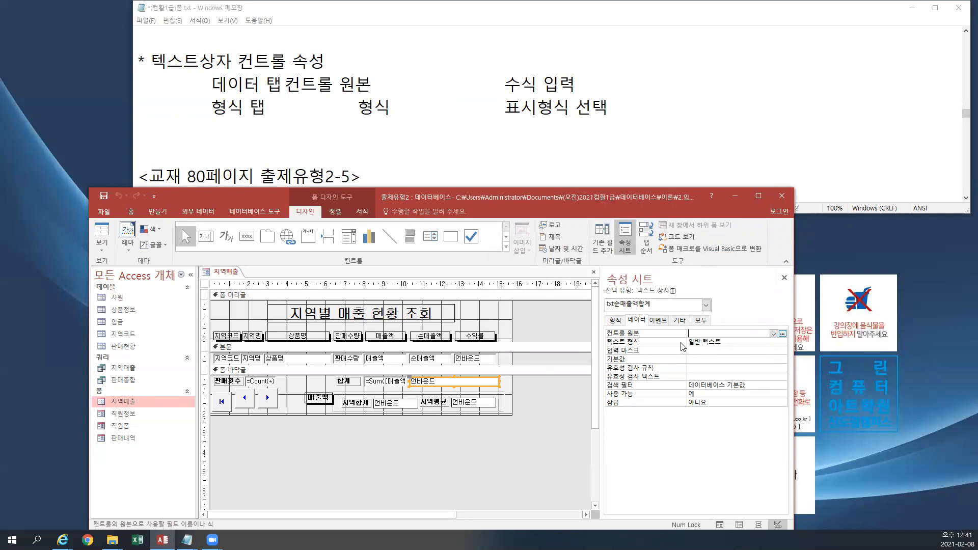
key("shift+F2")
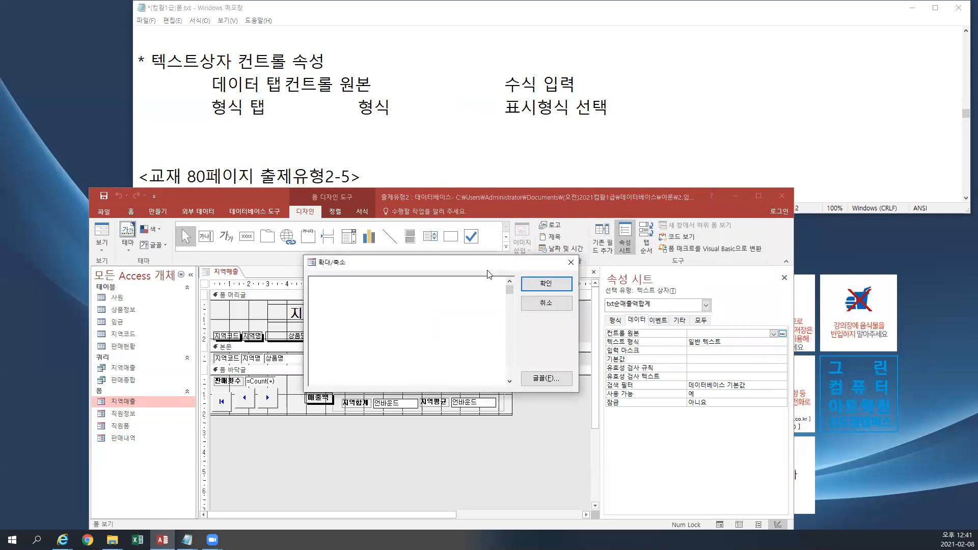
left_click_drag(491, 271, 693, 178)
type("=")
type("ㄴ")
key("BackSpace")
type("sum(")
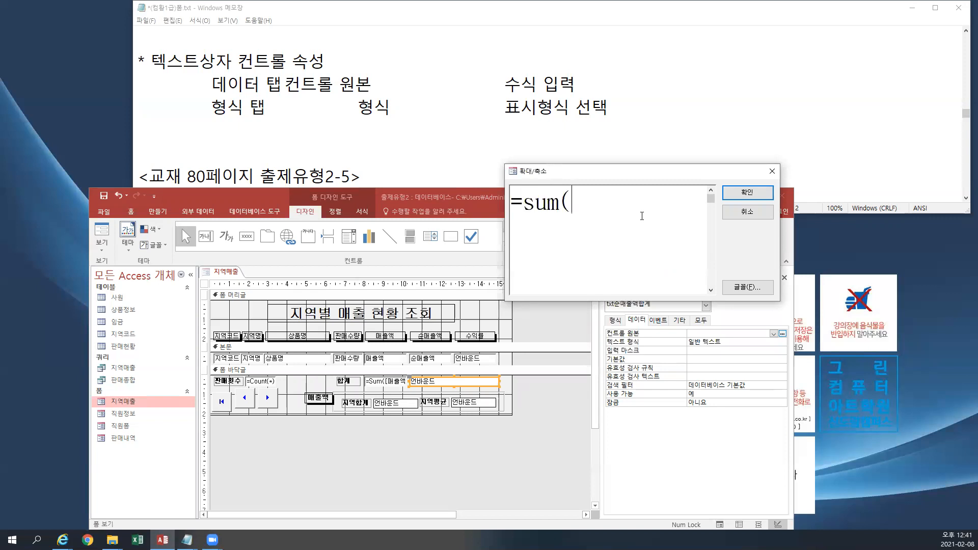
type("[tns")
key("BackSpace")
key("BackSpace")
key("BackSpace")
key("Hangul")
type("ㅅ순ㅈ")
key("BackSpace")
type("매출액")
key("Hangul")
type("])")
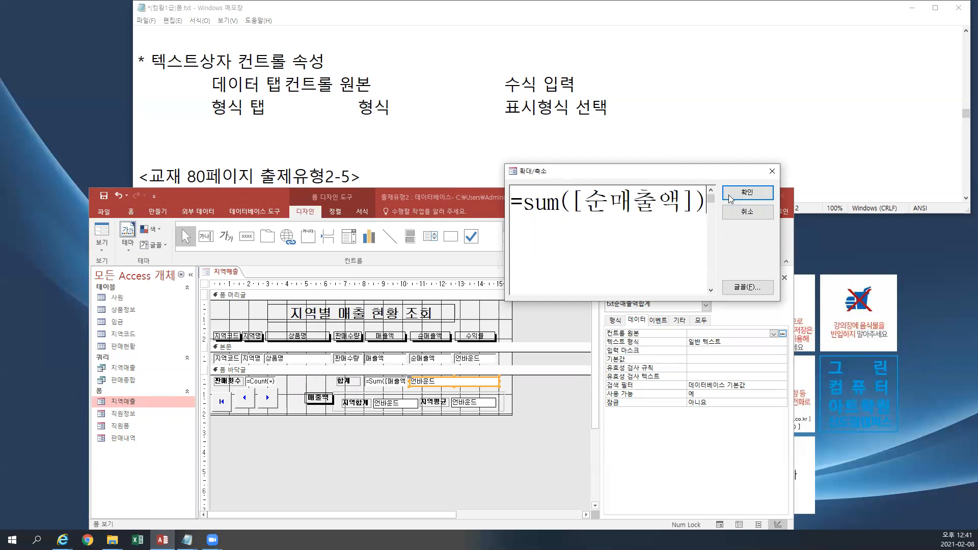
left_click(743, 194)
key("Return")
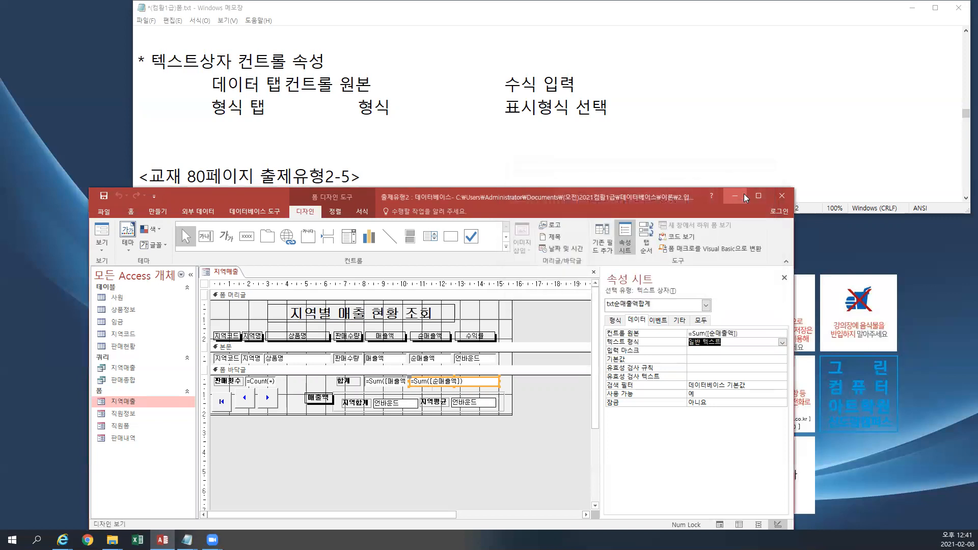
Set the 형식 of both txt매출액합계 and txt순매출액합계 to 통화.
left_click(383, 383, "shift")
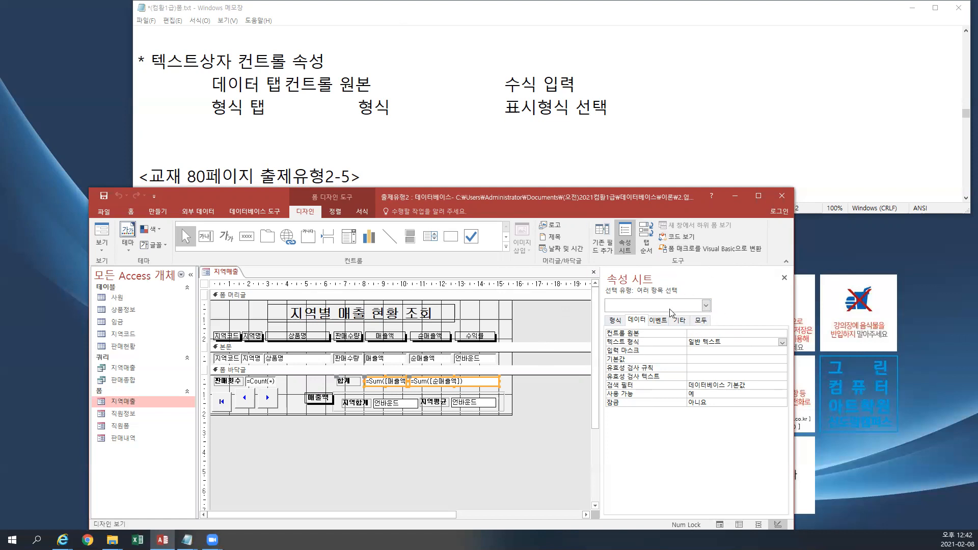
left_click(617, 321)
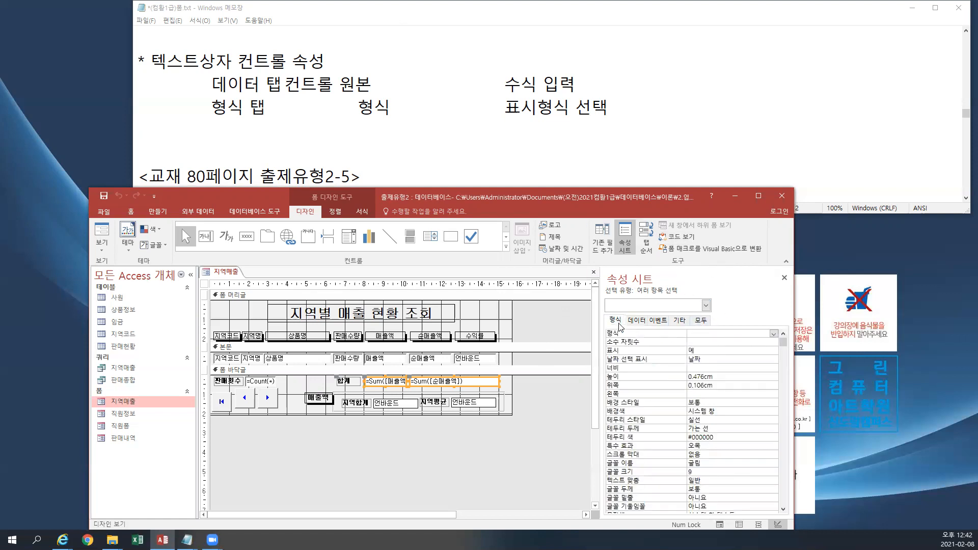
left_click(773, 334)
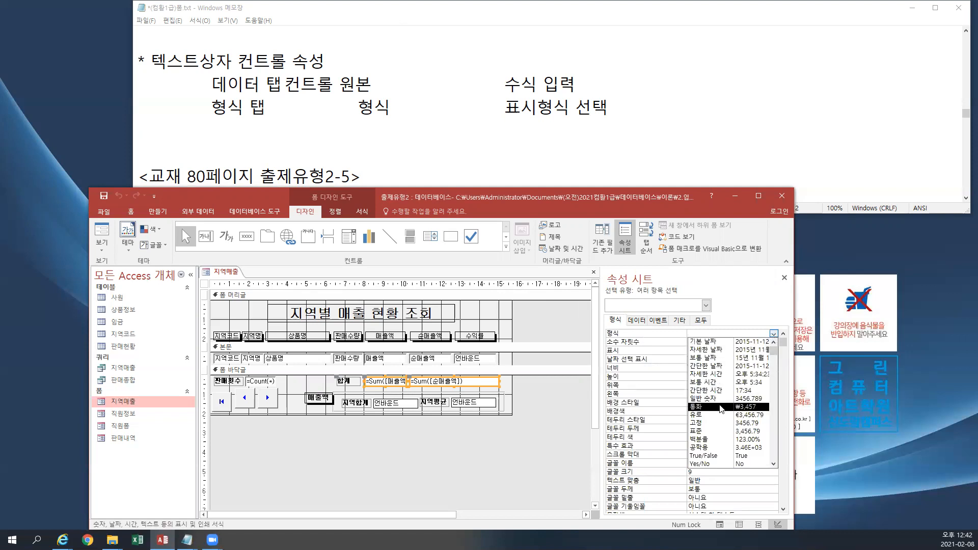
left_click(720, 408)
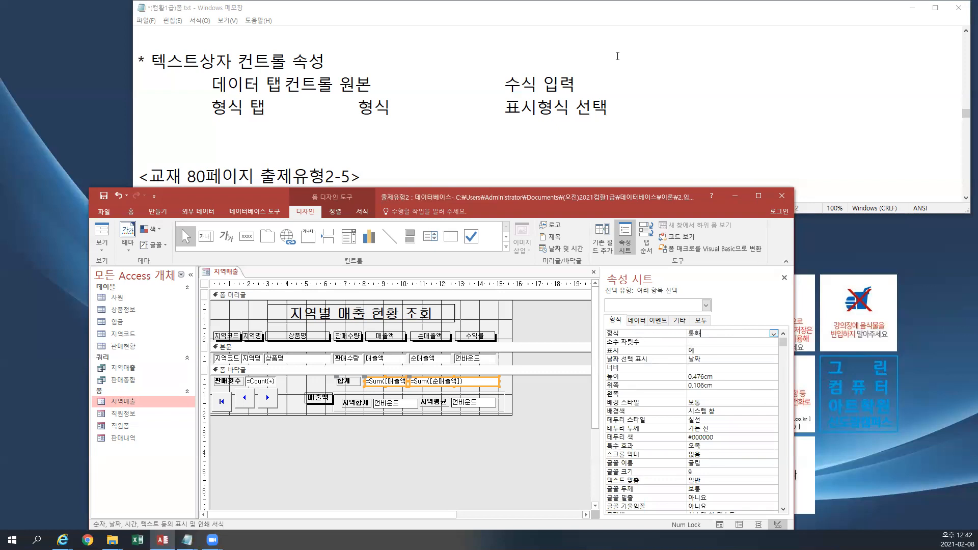
Show the 탭 순서 notes for 출제유형2-5, then return to the 지역매출 form design.
left_click(427, 110)
scroll(429, 112, "down", 3)
scroll(432, 114, "up", 1)
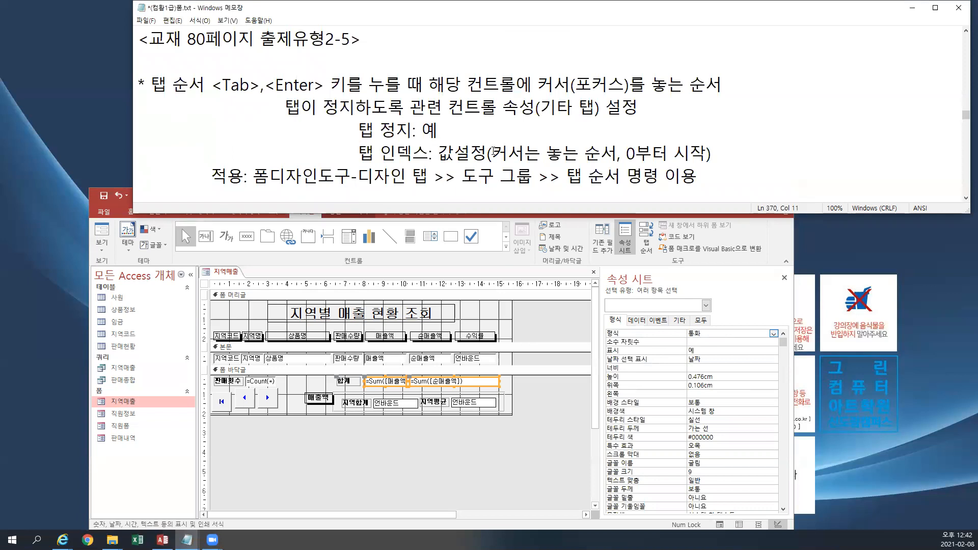
left_click(494, 261)
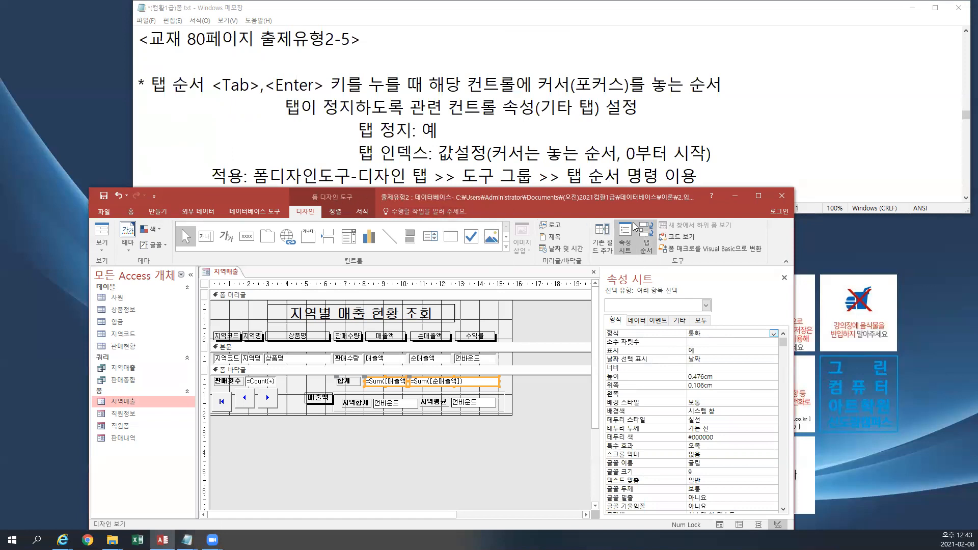
Move txt지역코드 to first place in the 탭 순서 of the 본문 section and apply the order.
left_click(645, 249)
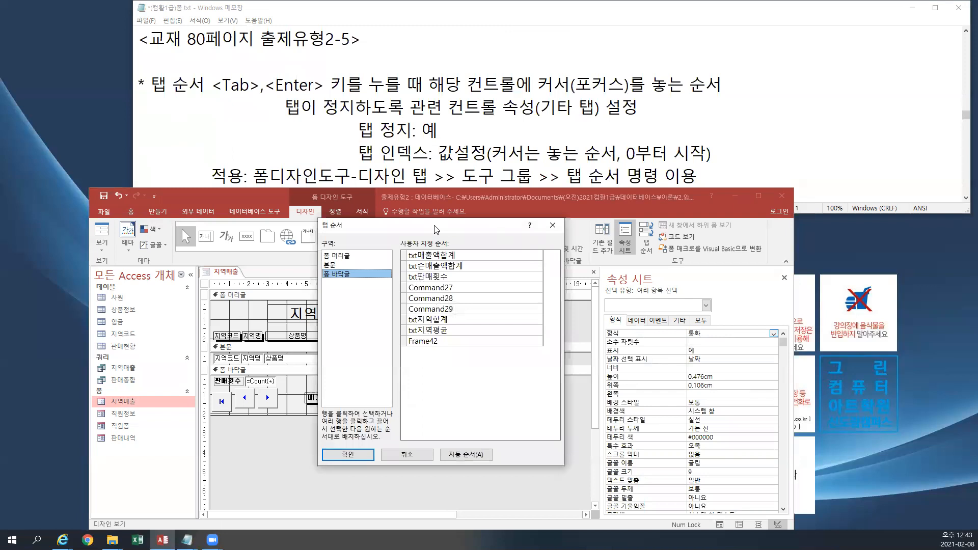
left_click_drag(436, 230, 661, 213)
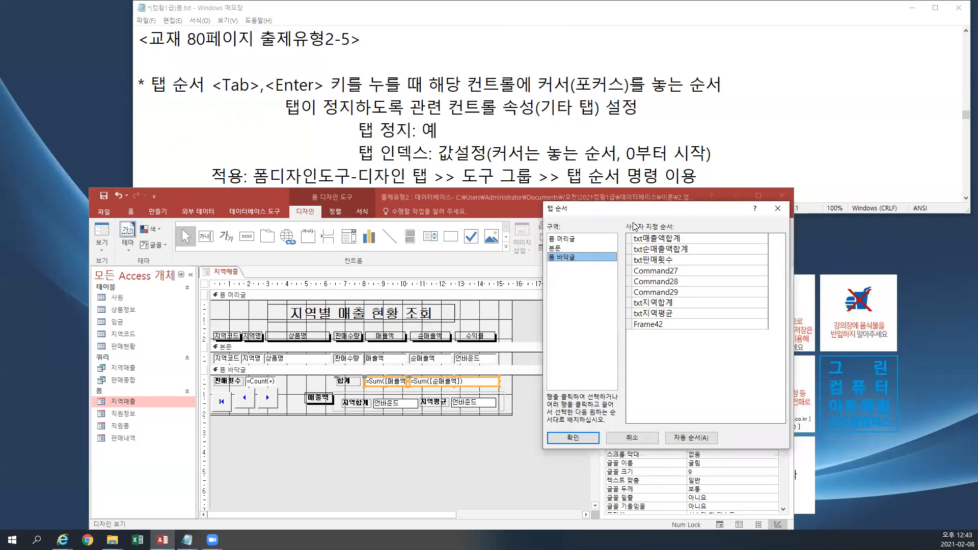
left_click(556, 250)
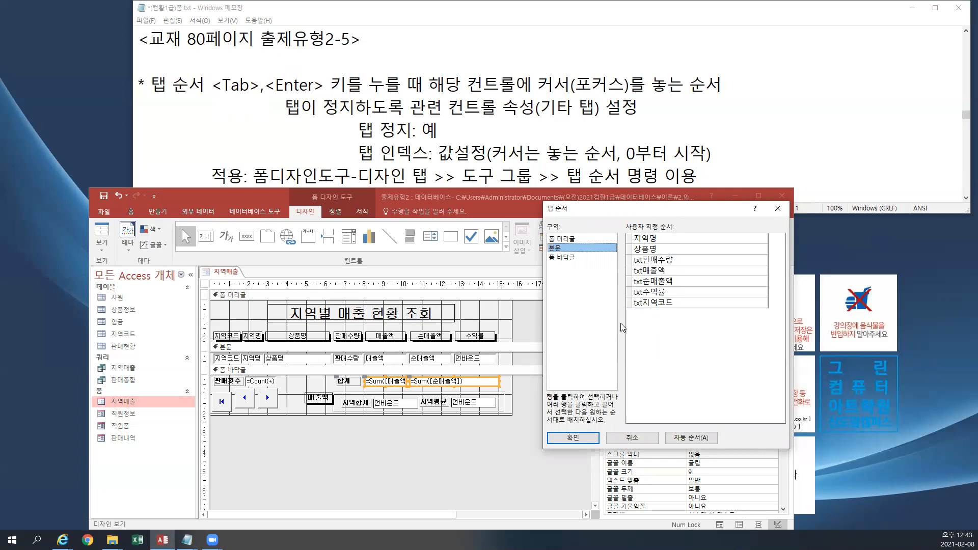
left_click(630, 303)
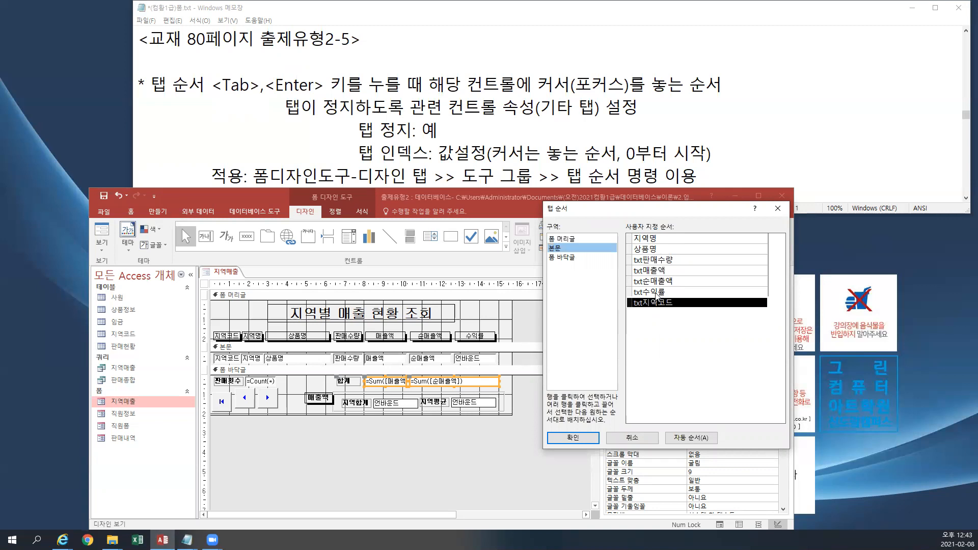
left_click(604, 284)
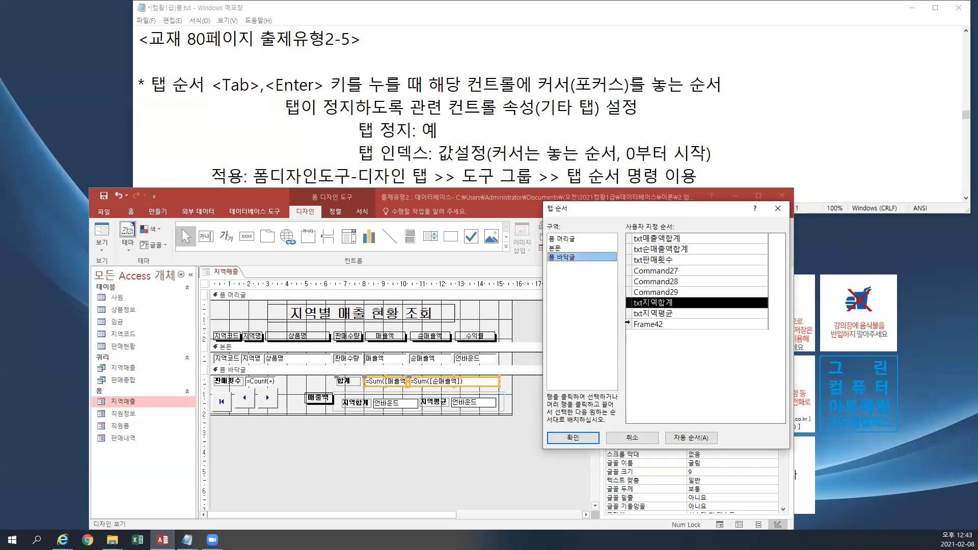
left_click(629, 324)
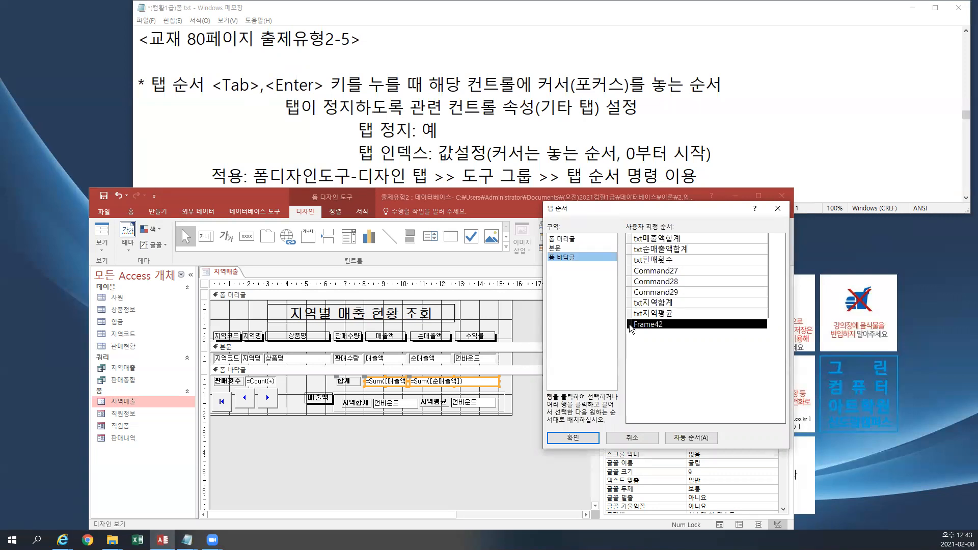
left_click(555, 248)
left_click(630, 302)
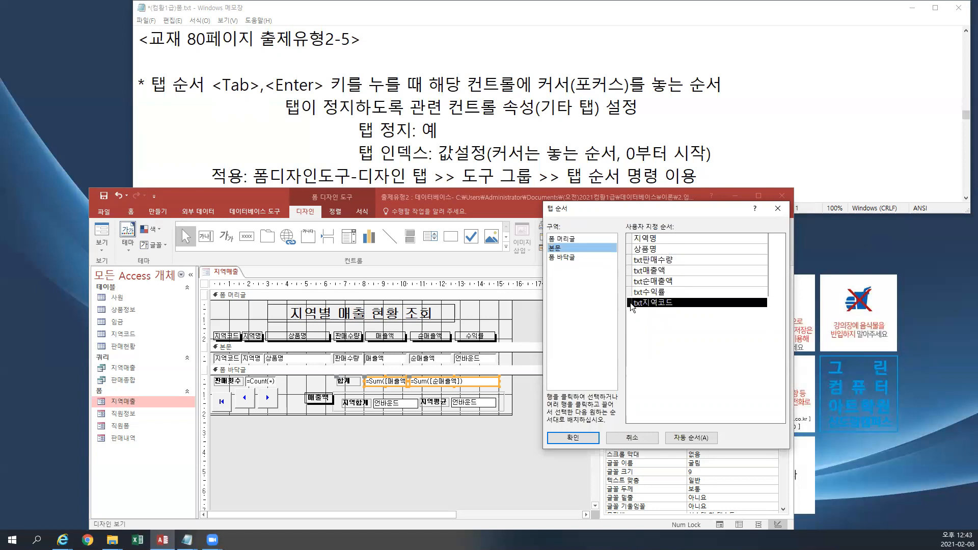
left_click_drag(631, 304, 634, 236)
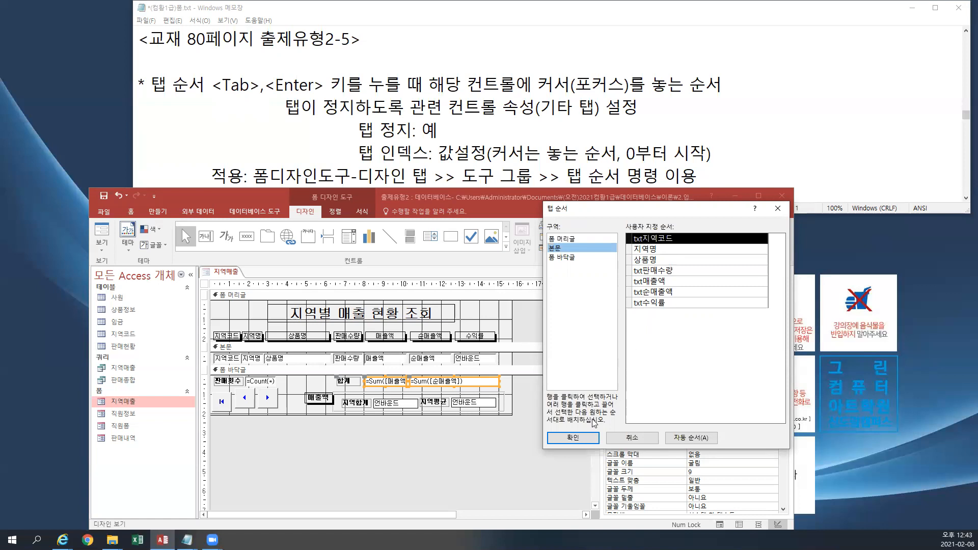
left_click(584, 443)
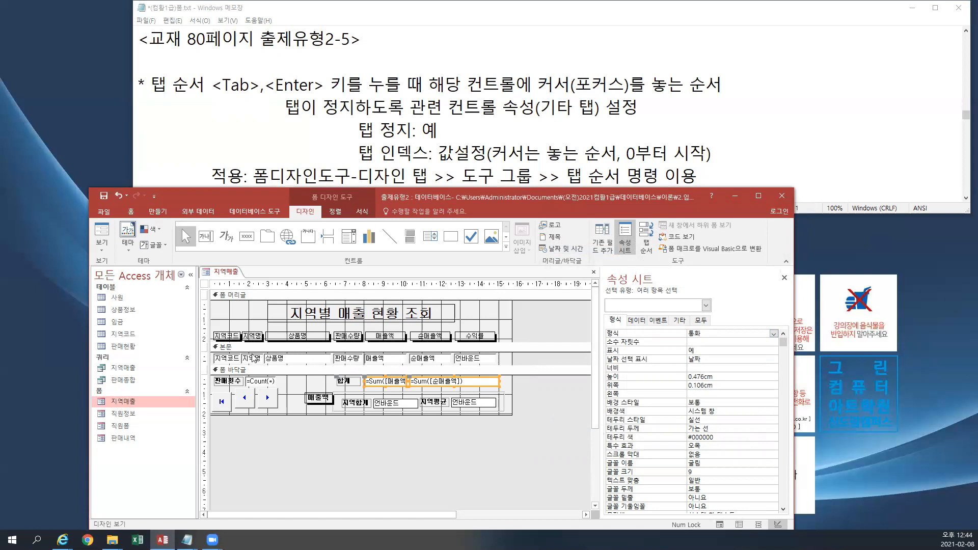
Select the txt수익률 text box in the 본문 section and highlight the iif function in the 출제유형2-6 notes.
left_click(467, 360)
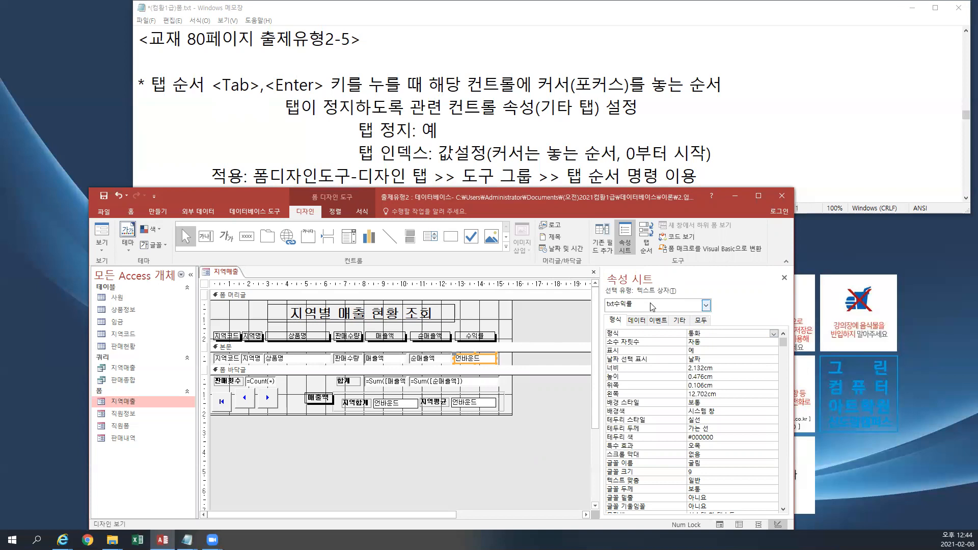
left_click(620, 110)
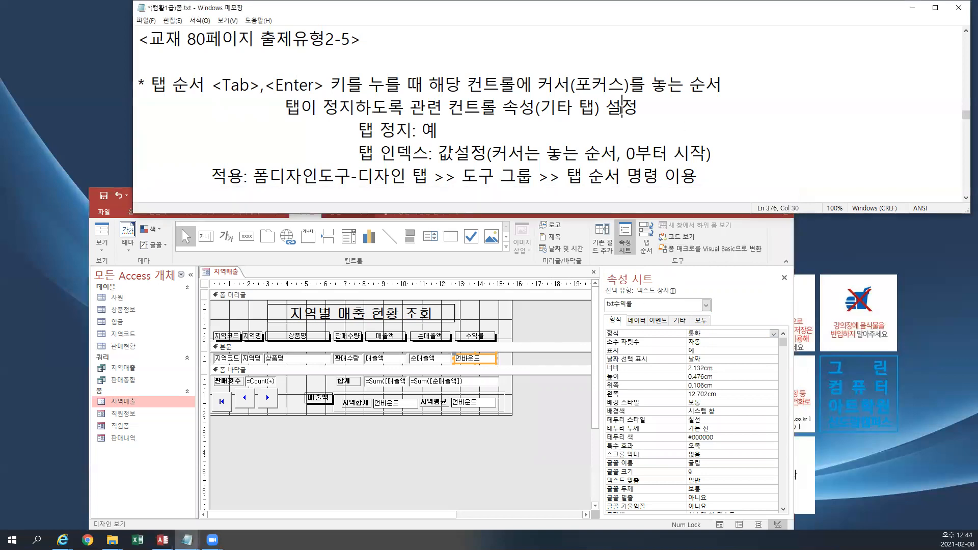
scroll(621, 110, "down", 2)
scroll(621, 110, "down", 1)
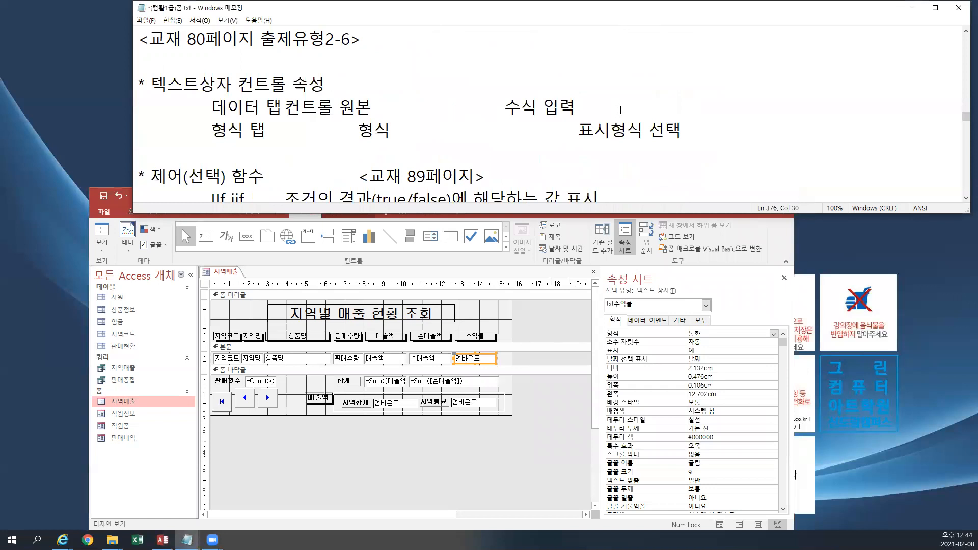
scroll(620, 110, "down", 1)
left_click_drag(211, 131, 245, 131)
left_click(259, 132)
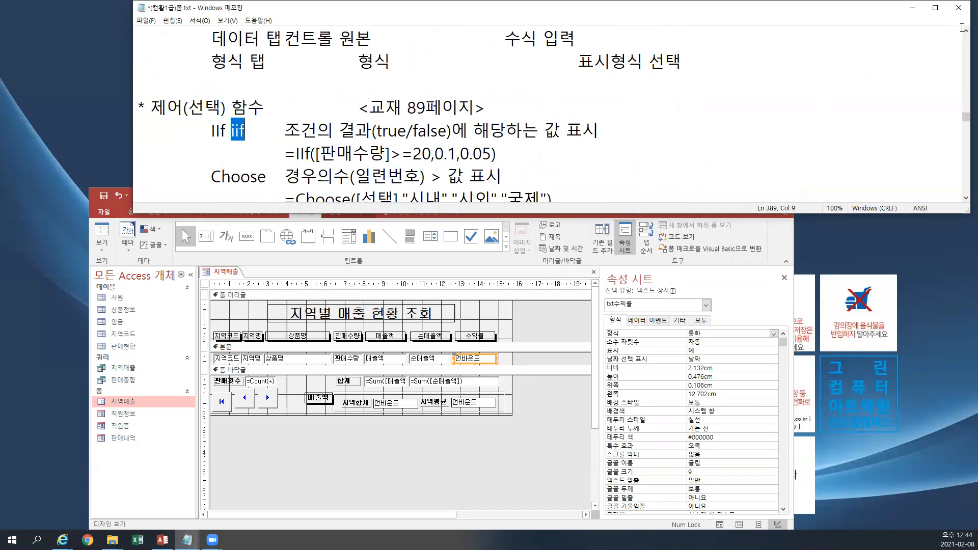
scroll(826, 111, "up", 1)
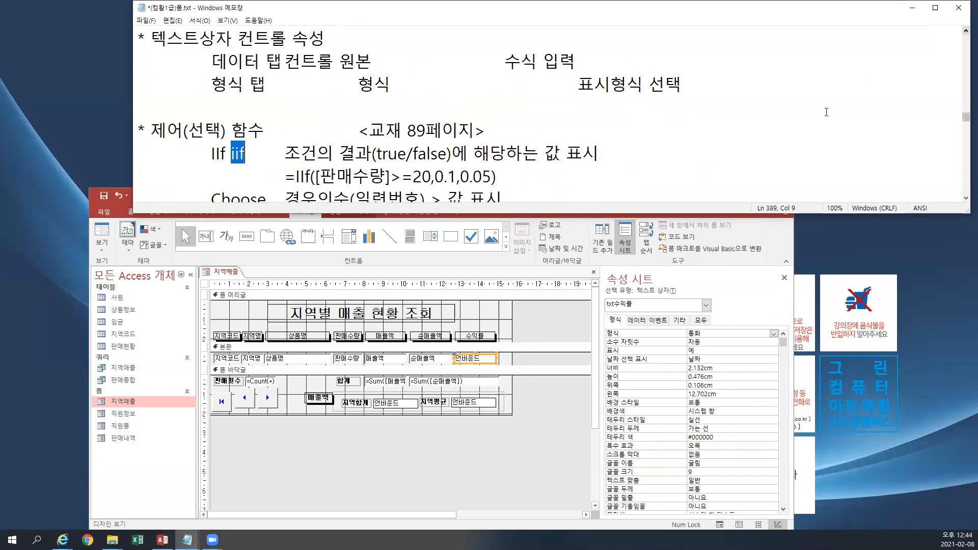
Set the 컨트롤 원본 of txt수익률 to =iif([판매수량]>=20,0.1,0.05) using the 확대/축소 editor.
left_click(637, 320)
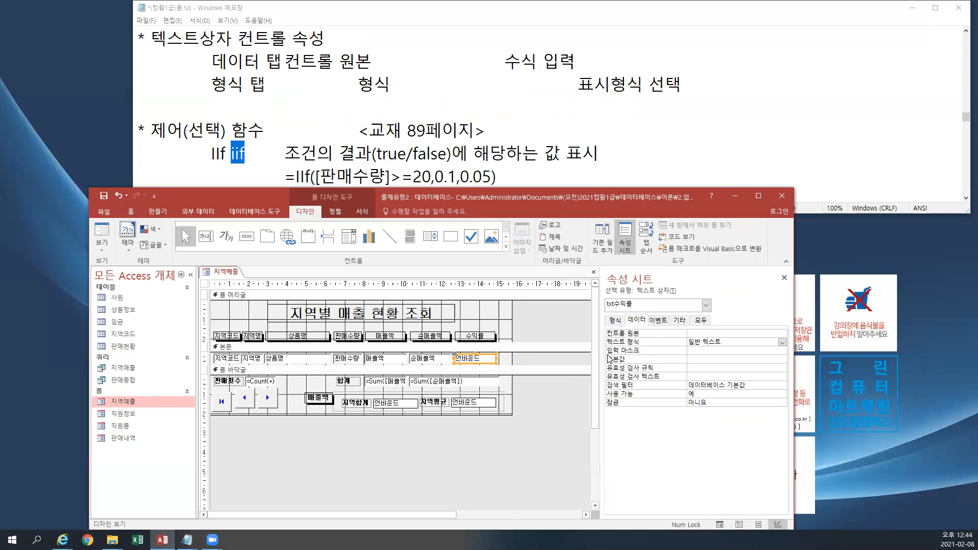
left_click(694, 334)
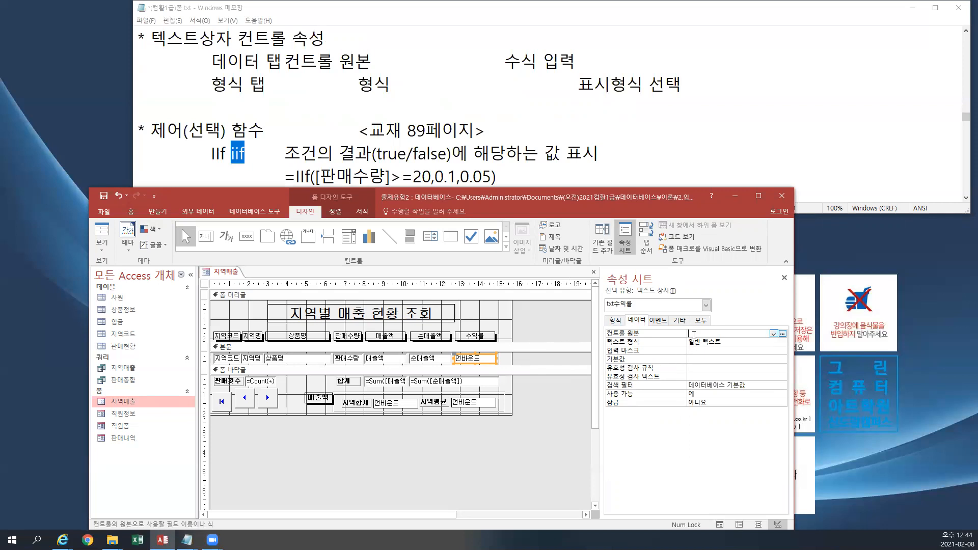
key("shift+F2")
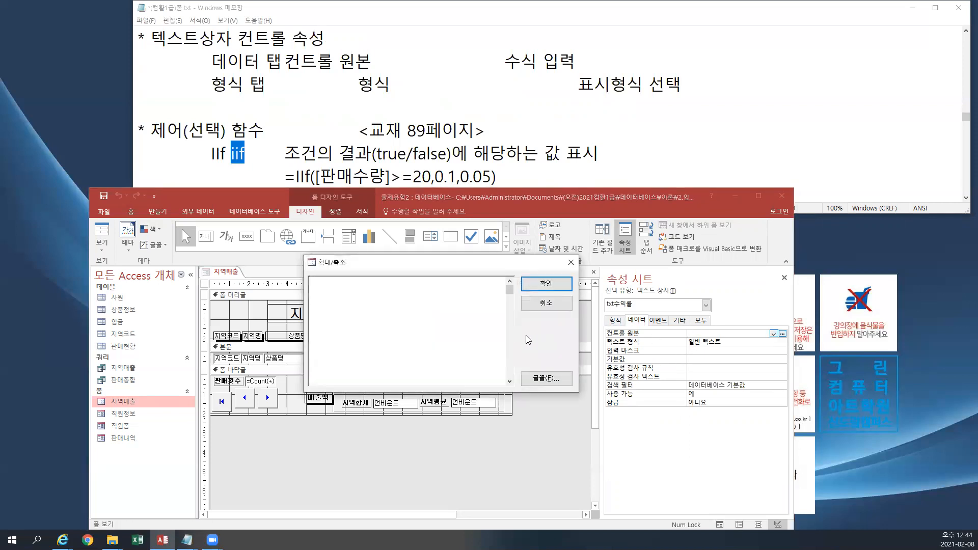
type("=iif([판매수량]")
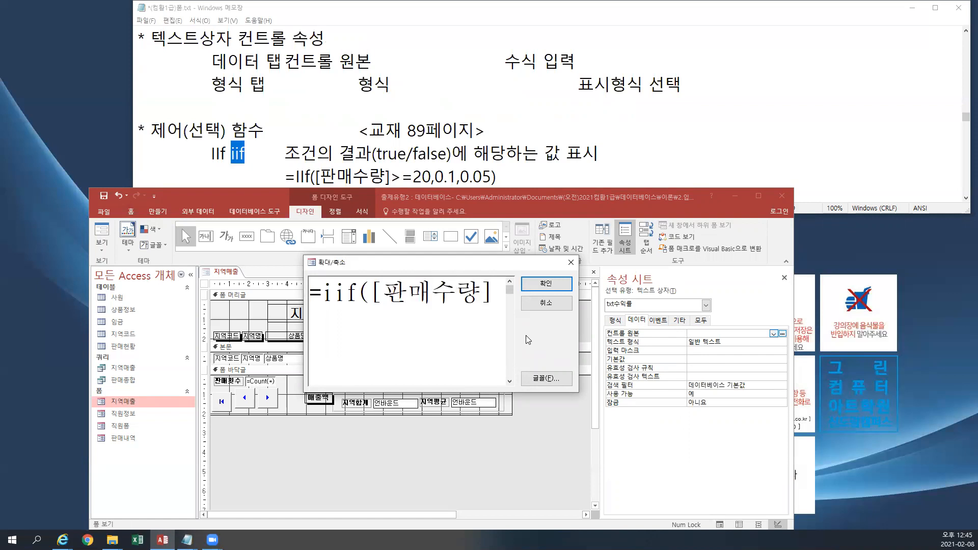
type(">=20")
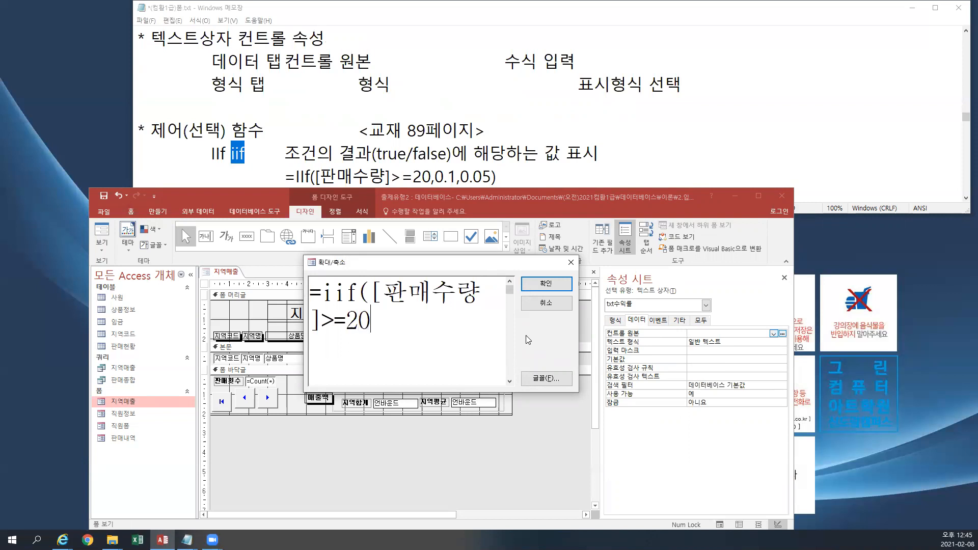
type(",10")
key("BackSpace")
key("BackSpace")
type("0.1,0.05)")
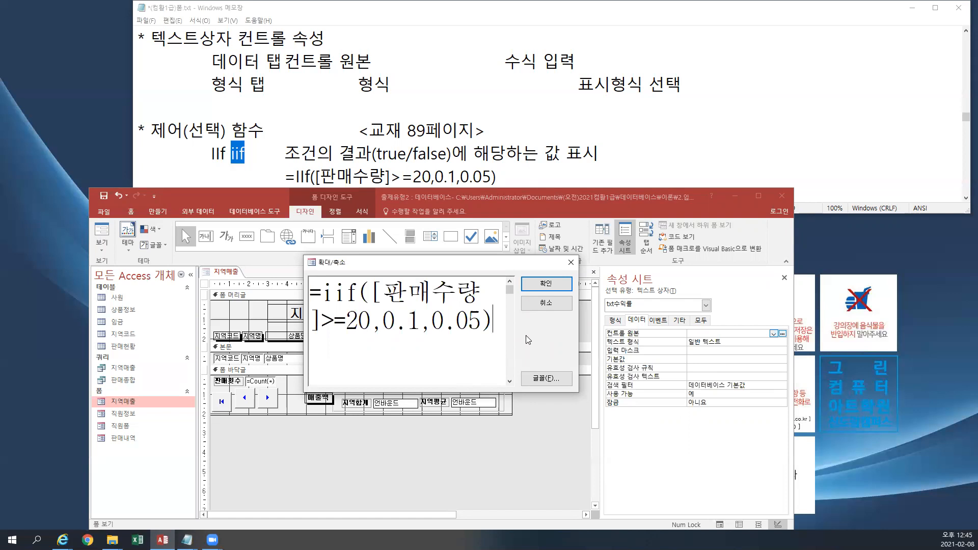
left_click(546, 283)
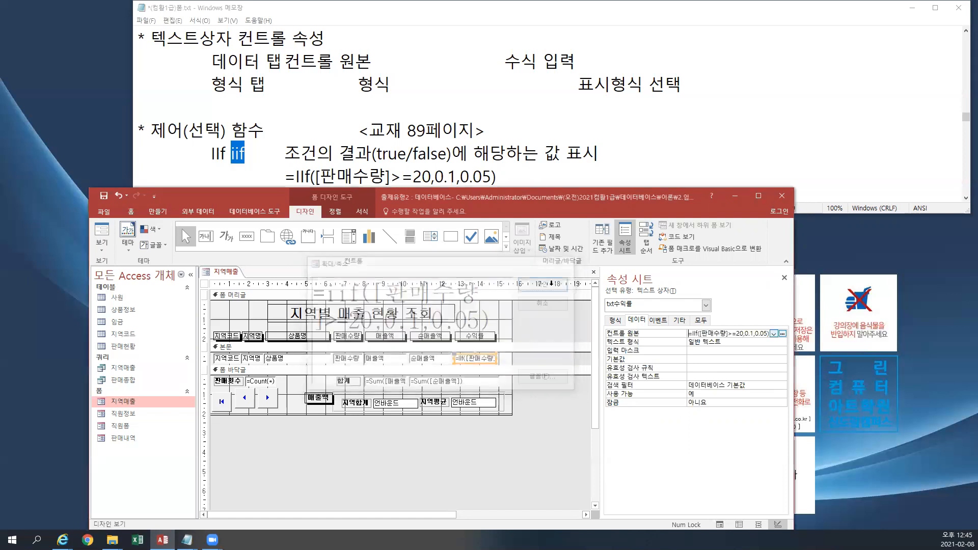
key("Return")
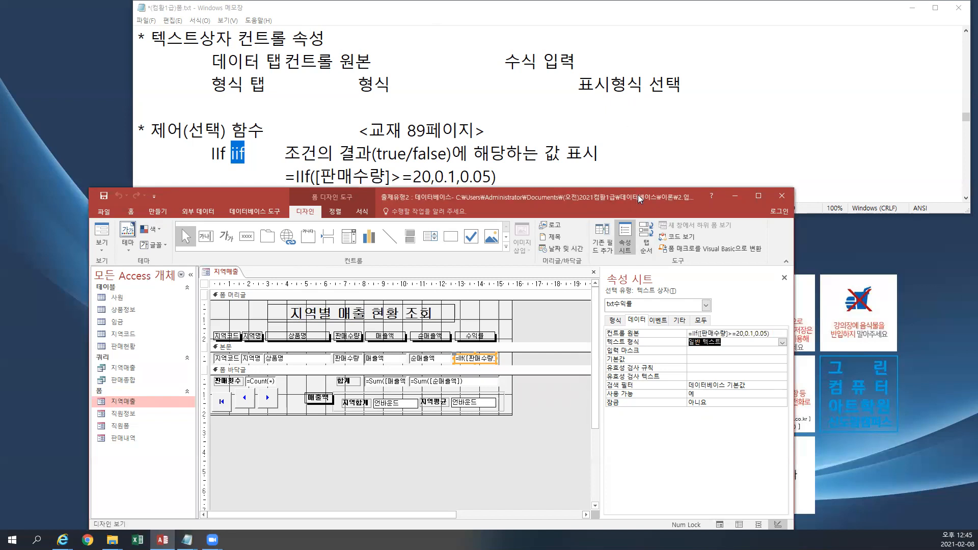
Show the 출제유형2-8 notes on 컨트롤 작성, highlight 생성,만들기,삽입 and return to the 지역매출 form design.
left_click_drag(633, 194, 582, 175)
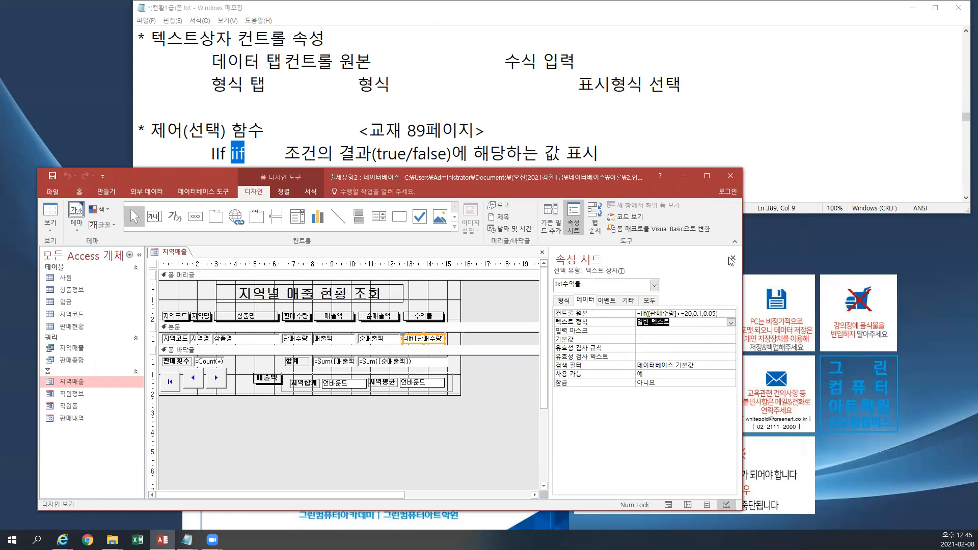
left_click(475, 144)
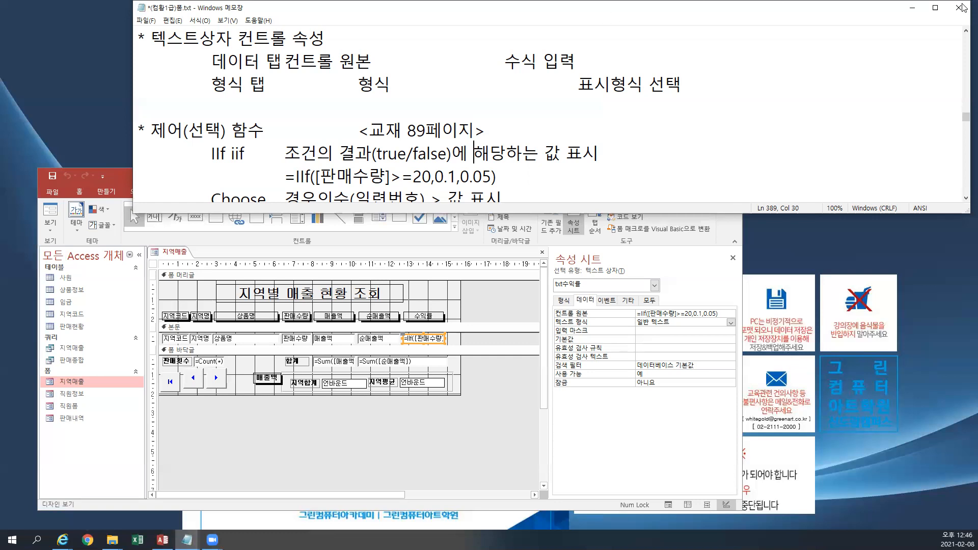
left_click(349, 156)
scroll(348, 156, "down", 10)
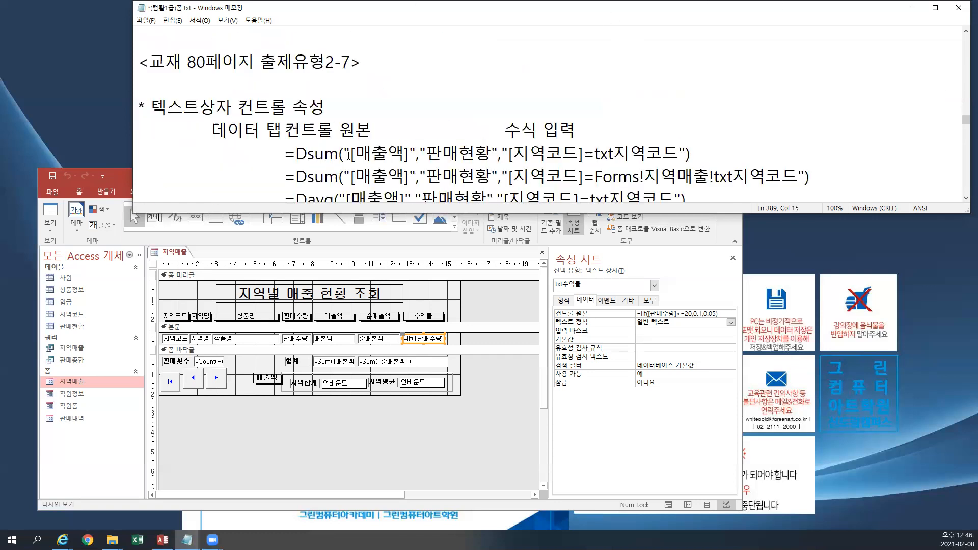
scroll(348, 156, "down", 3)
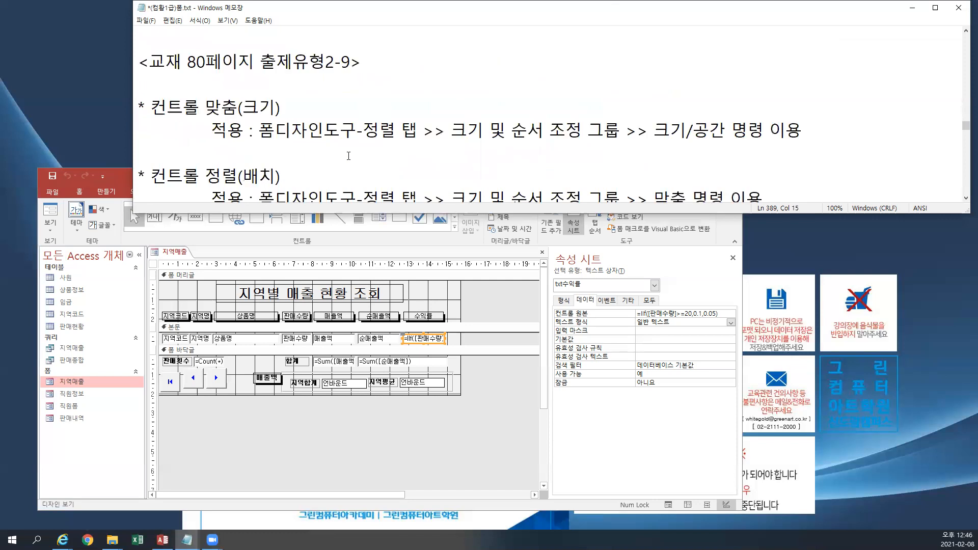
scroll(349, 156, "up", 4)
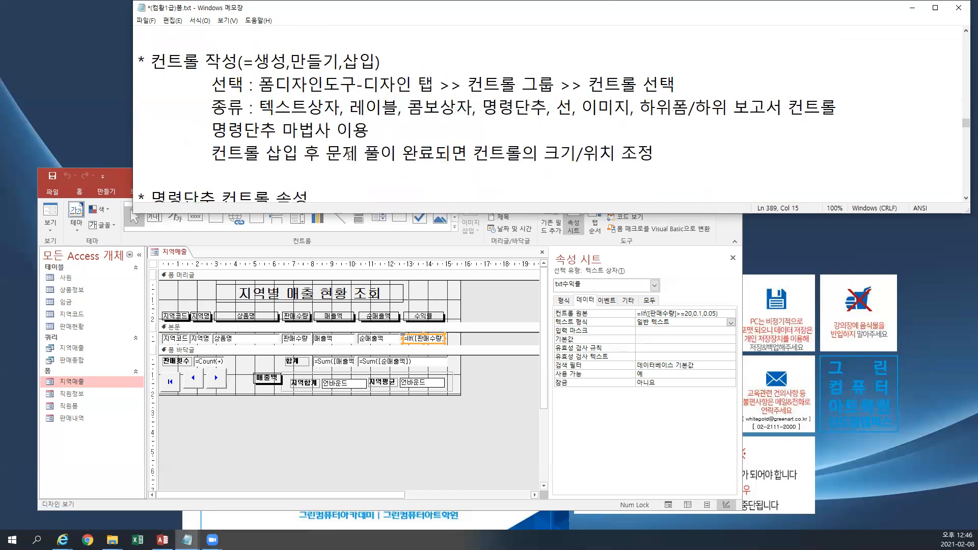
scroll(348, 156, "up", 1)
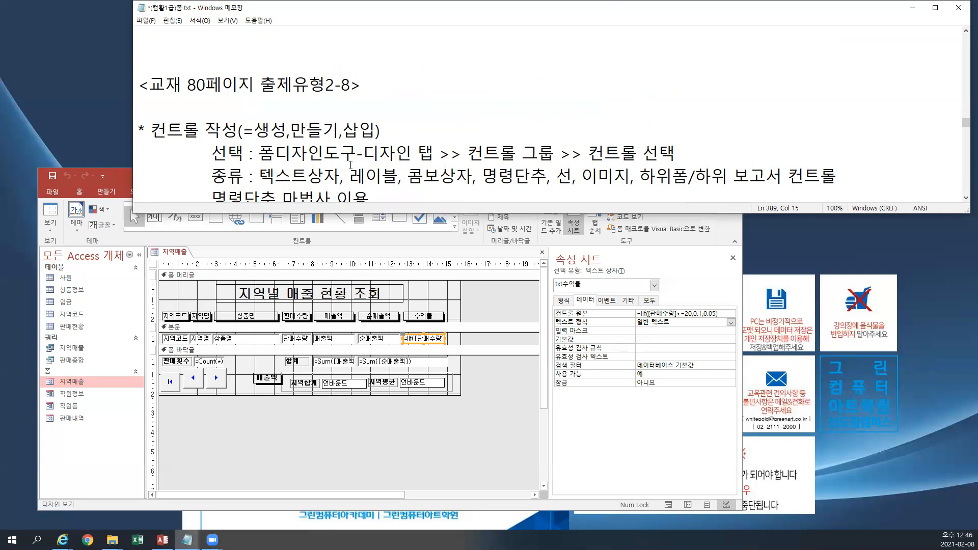
left_click_drag(254, 130, 377, 130)
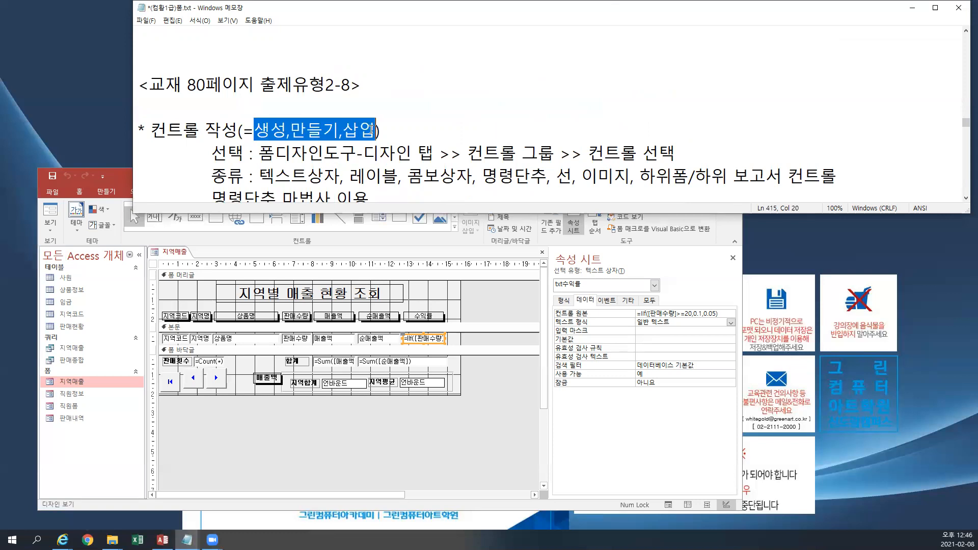
left_click(387, 251)
scroll(363, 127, "down", 1)
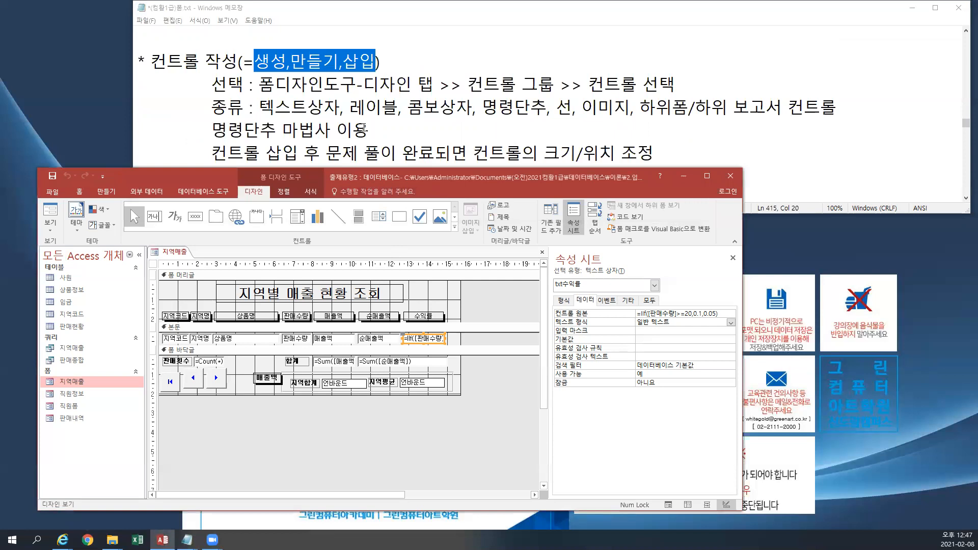
left_click(364, 130)
left_click(337, 243)
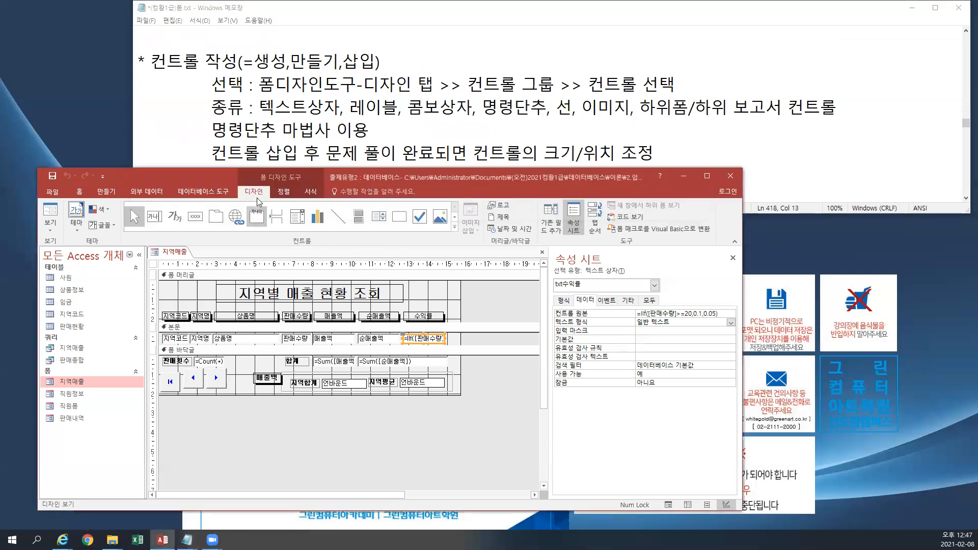
Insert a command button named cmd마지막 in the 폼 바닥글 with the 마지막 레코드로 이동 action and the 마지막으로 이동 picture.
left_click(199, 218)
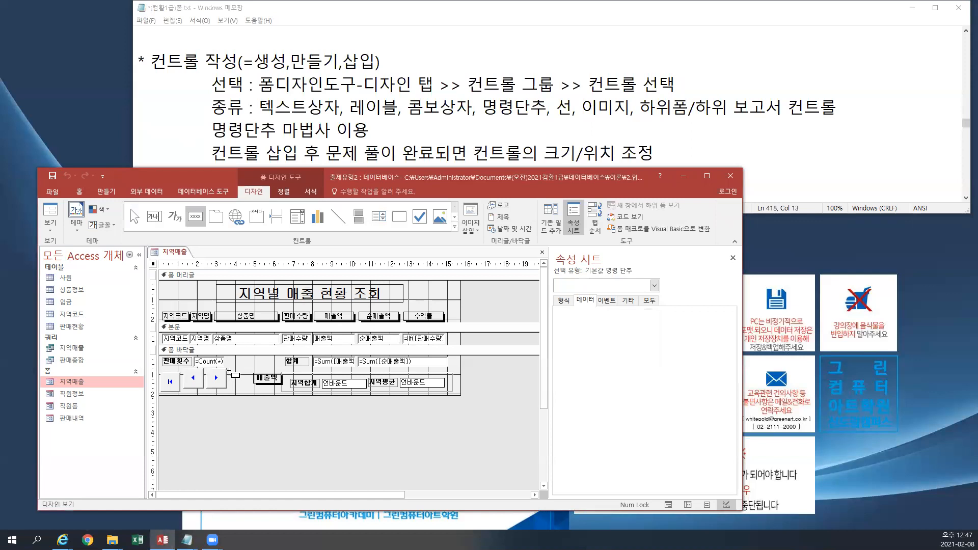
left_click(228, 371)
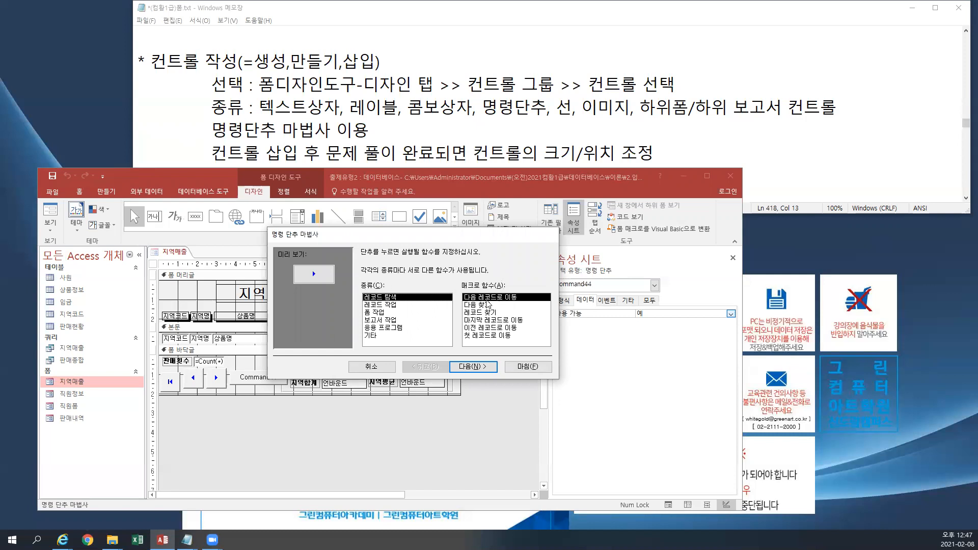
left_click(487, 305)
left_click(484, 320)
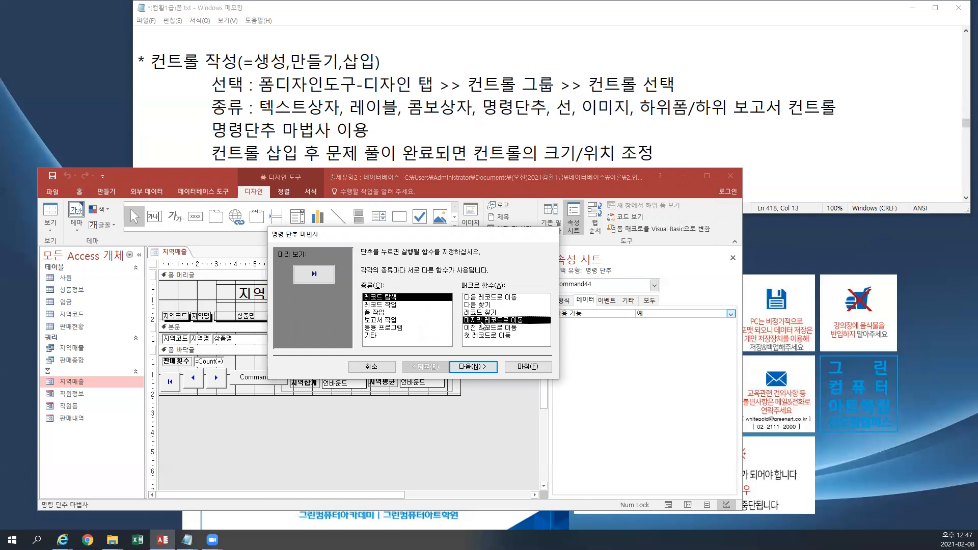
left_click(486, 366)
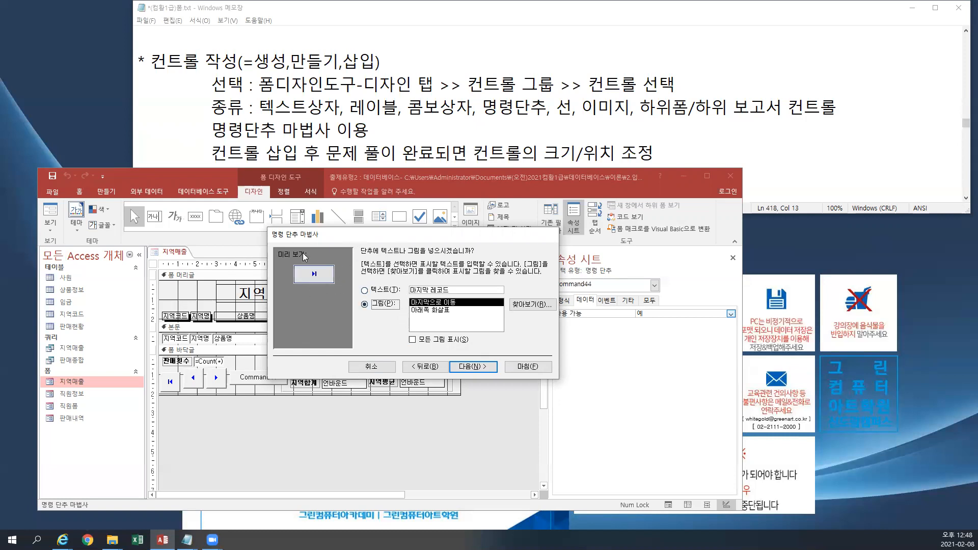
left_click(461, 371)
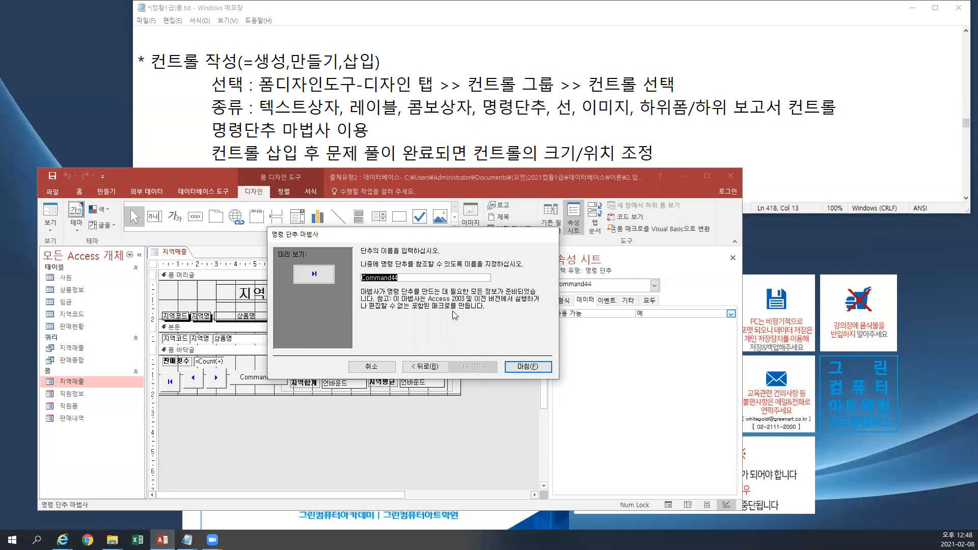
type("cmd마지마")
left_click(523, 366)
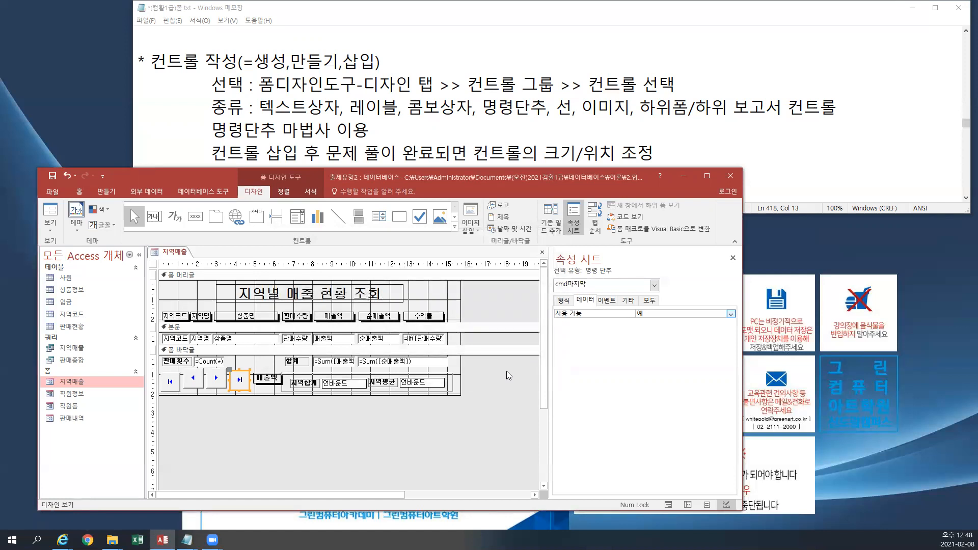
Show the 출제유형2-9 notes on 컨트롤 맞춤(크기) and 컨트롤 정렬(배치).
left_click(400, 106)
scroll(401, 106, "down", 1)
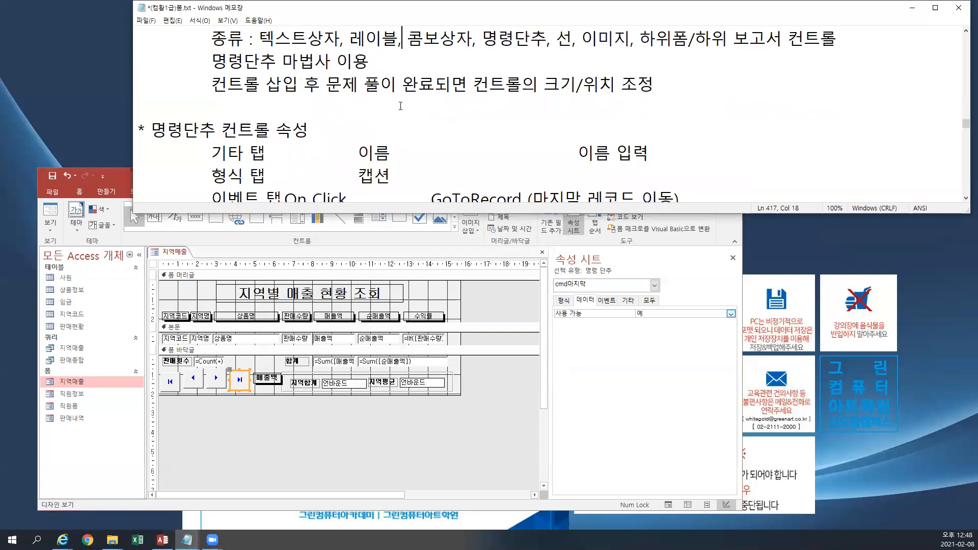
scroll(400, 106, "down", 1)
scroll(400, 106, "down", 2)
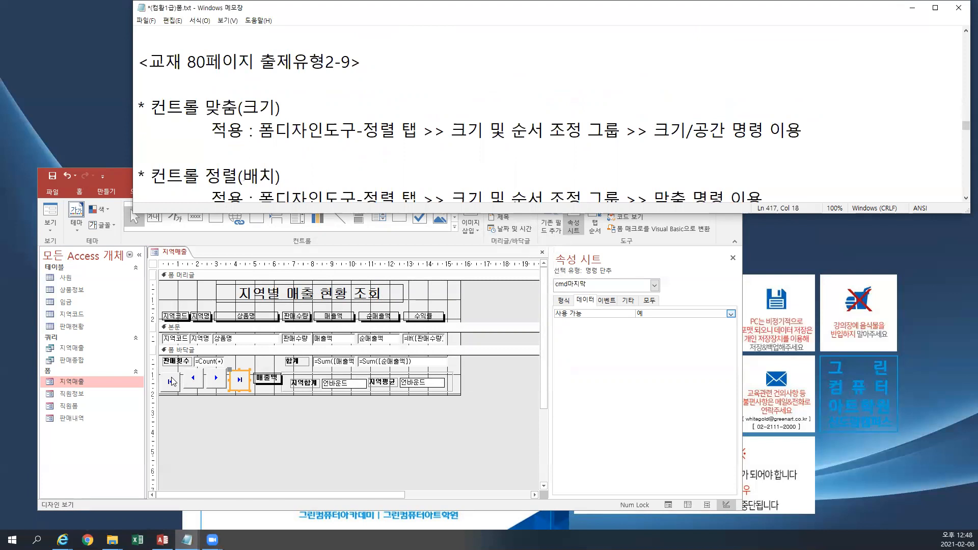
Align the four record navigation buttons in the 폼 바닥글 with 위쪽 and 왼쪽 alignment.
left_click(171, 381)
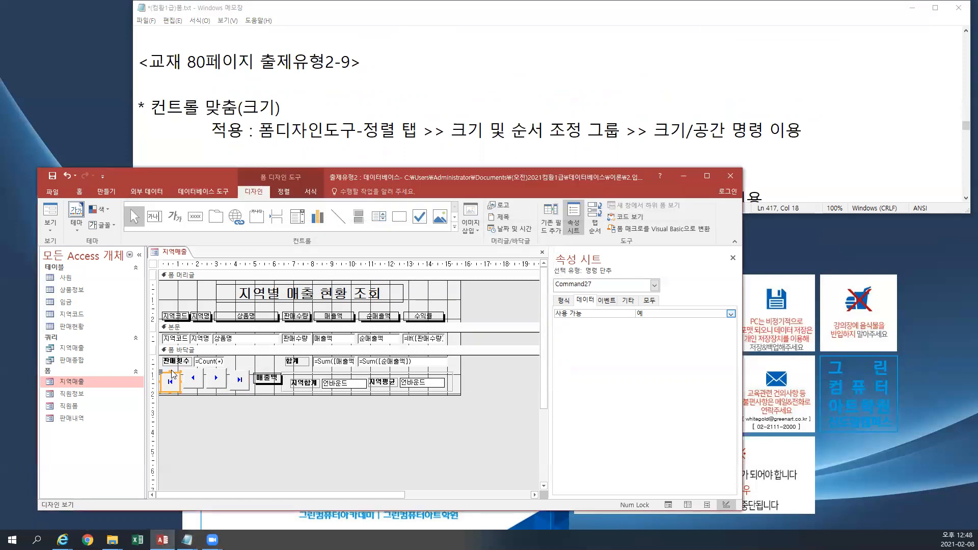
left_click(194, 386, "shift")
left_click(224, 386, "shift")
left_click(240, 385, "shift")
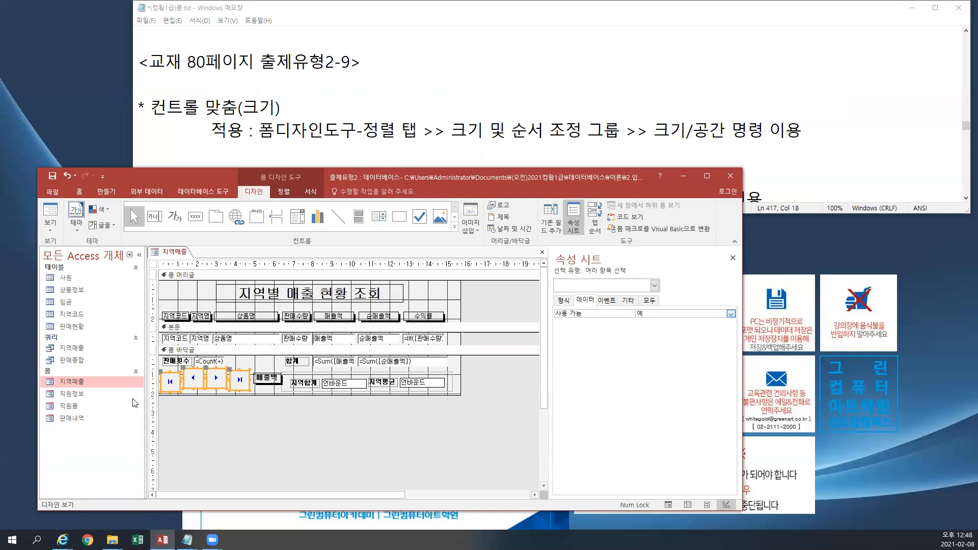
left_click(284, 191)
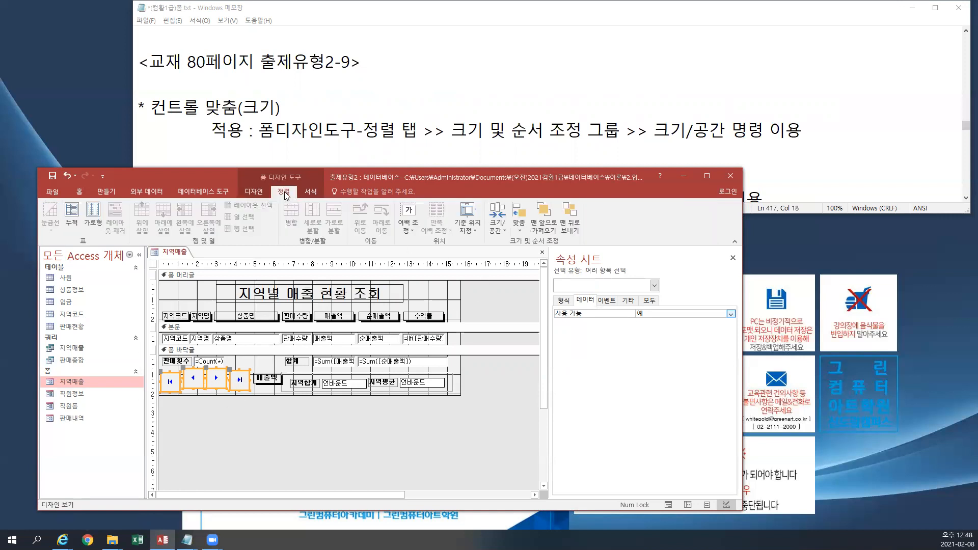
left_click(518, 228)
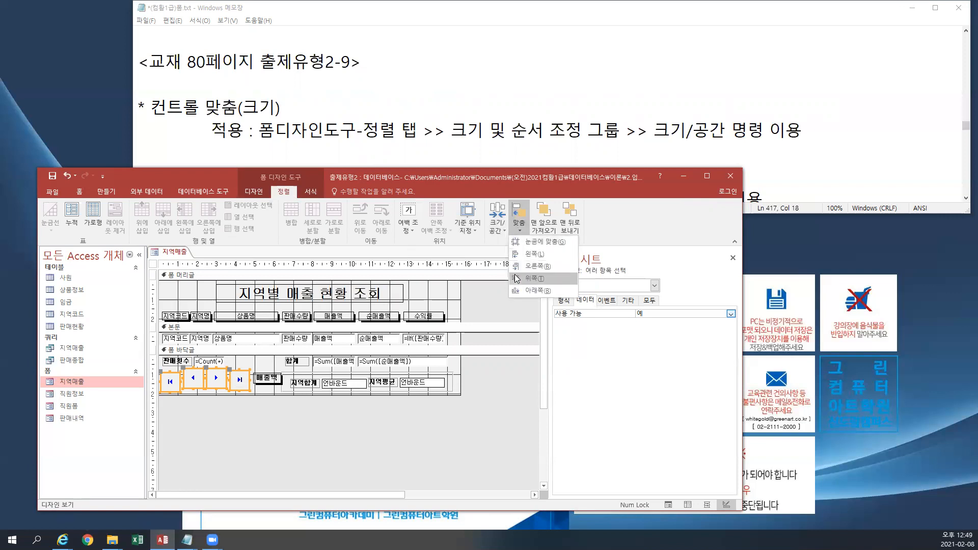
left_click(517, 279)
left_click(519, 224)
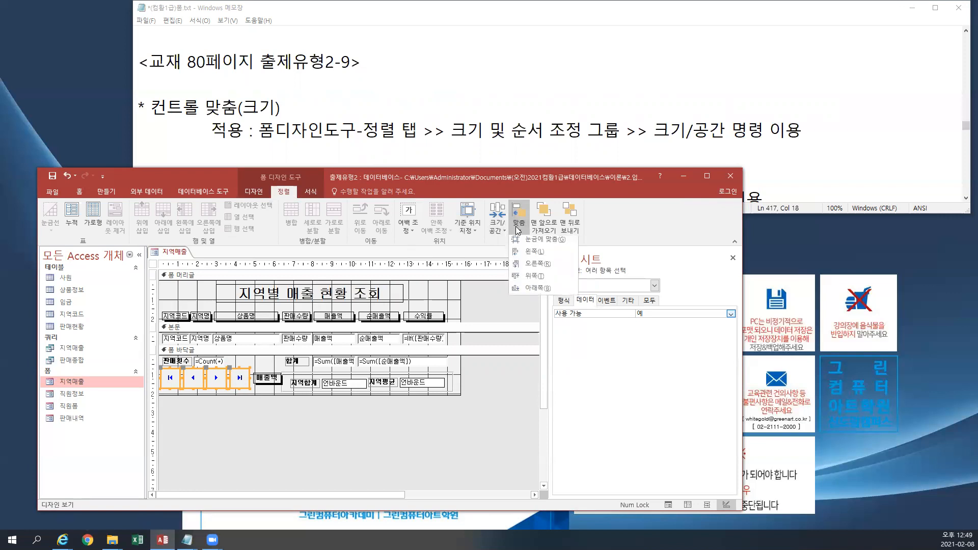
left_click(520, 254)
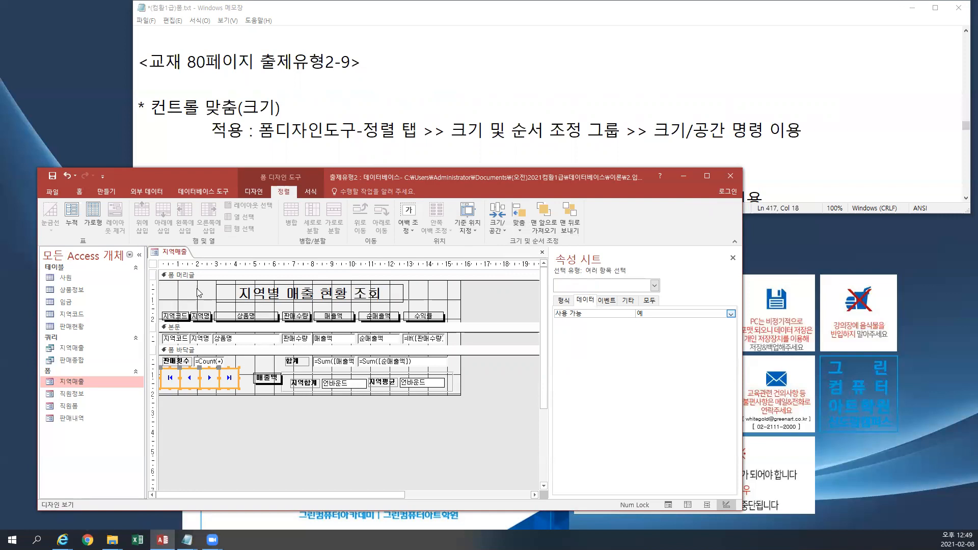
Check the 지역매출 form in 폼 보기, including the 수익률 column, and return to 디자인 보기.
left_click(256, 193)
left_click(49, 228)
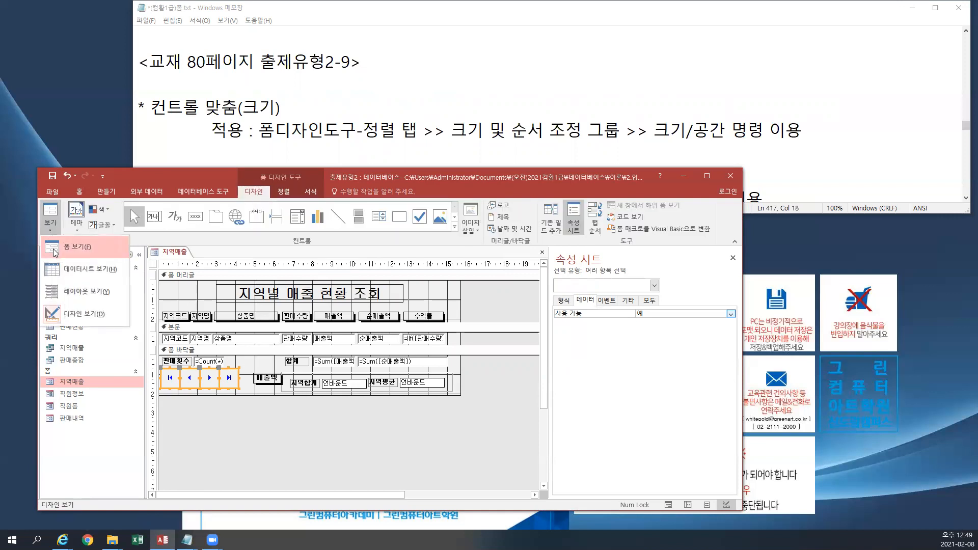
left_click(55, 251)
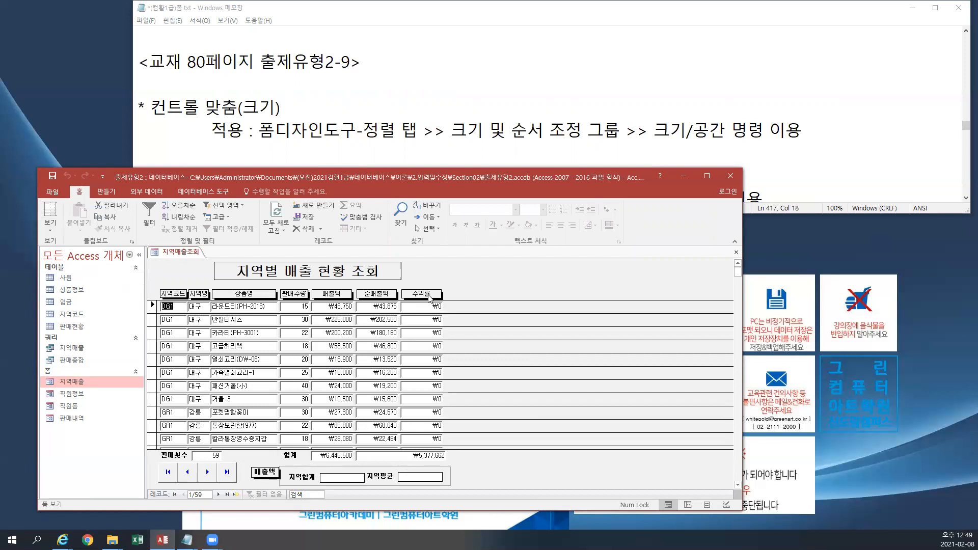
left_click(50, 230)
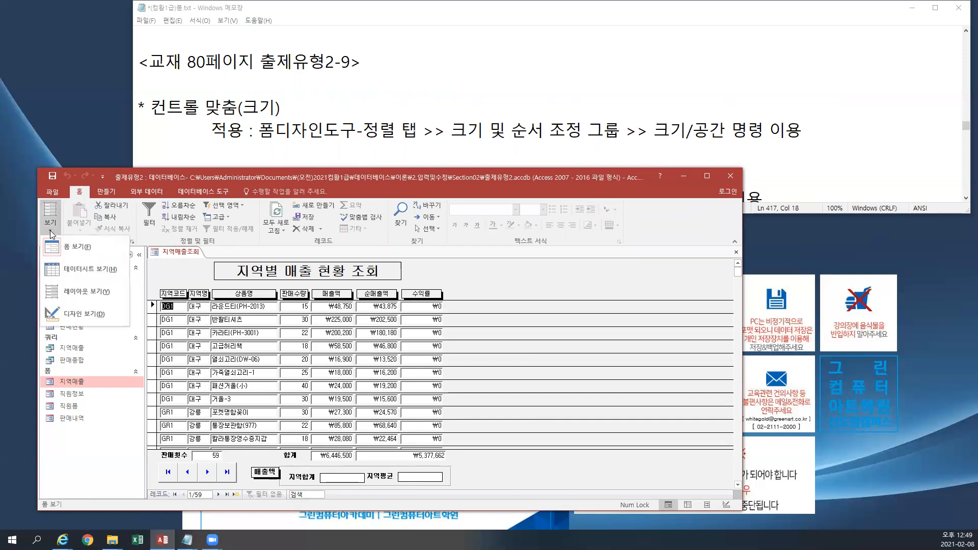
left_click(83, 315)
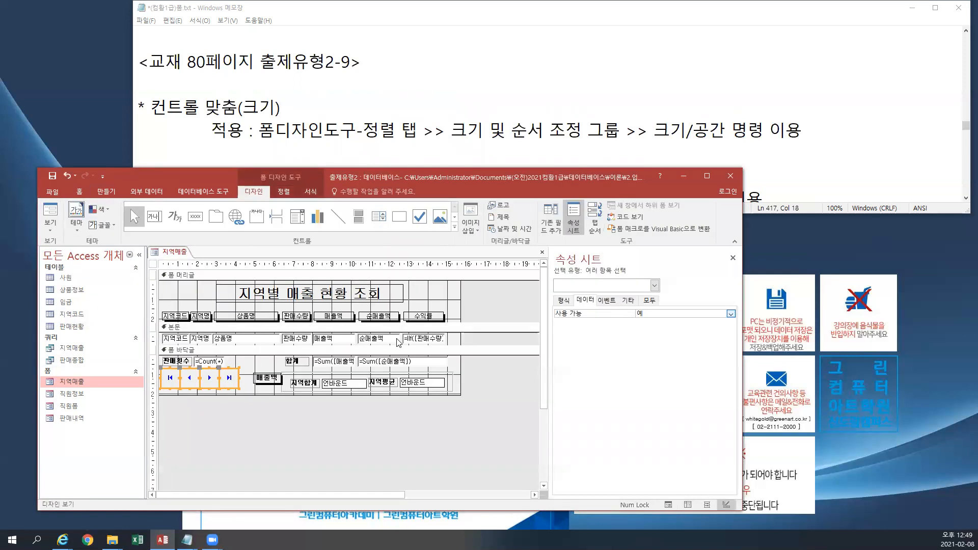
Set the txt수익률 text box in the 본문 to the 백분율 format with 소수 자릿수 1.
left_click(421, 337)
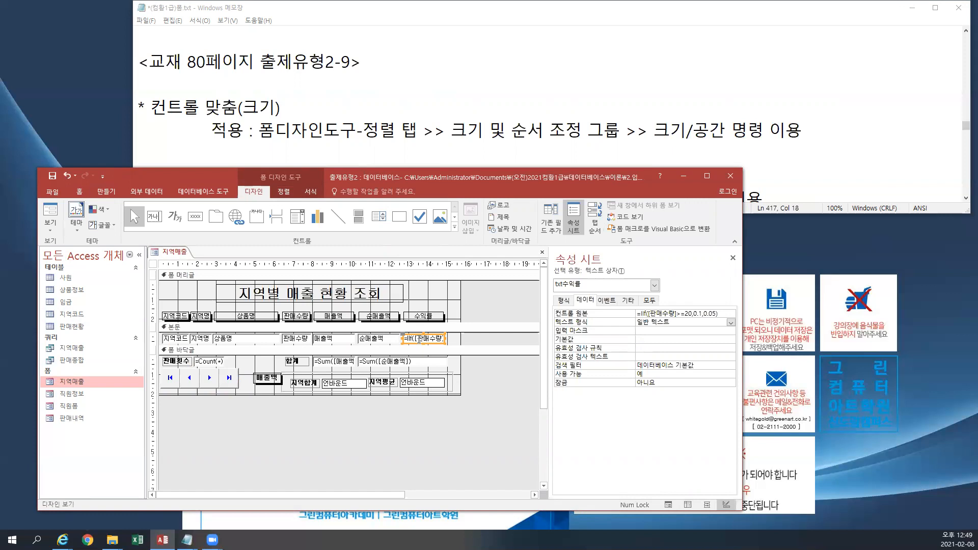
left_click(564, 301)
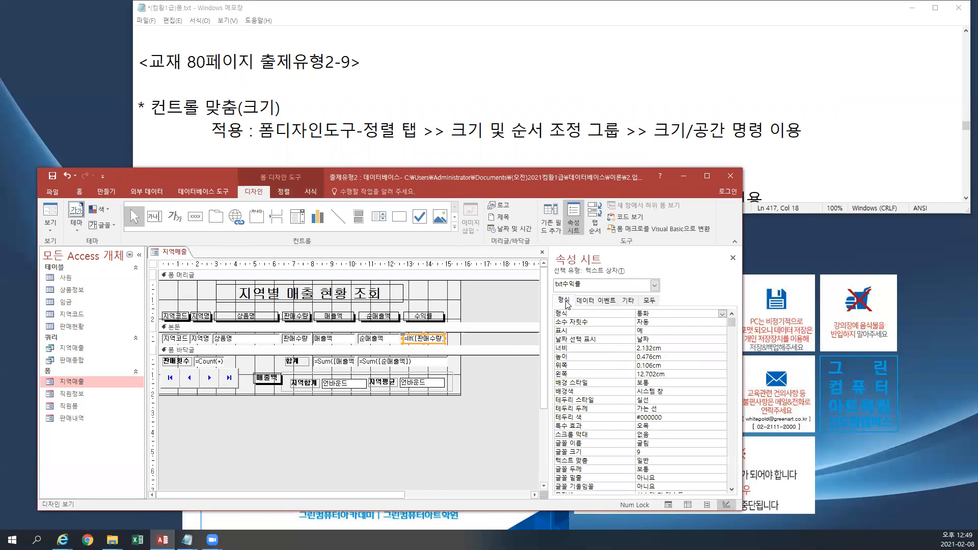
left_click(723, 314)
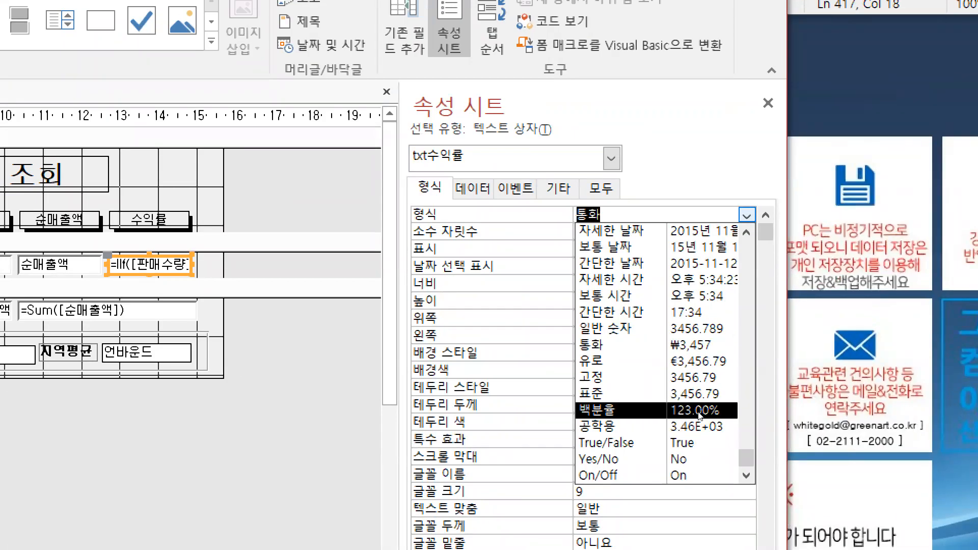
left_click(671, 414)
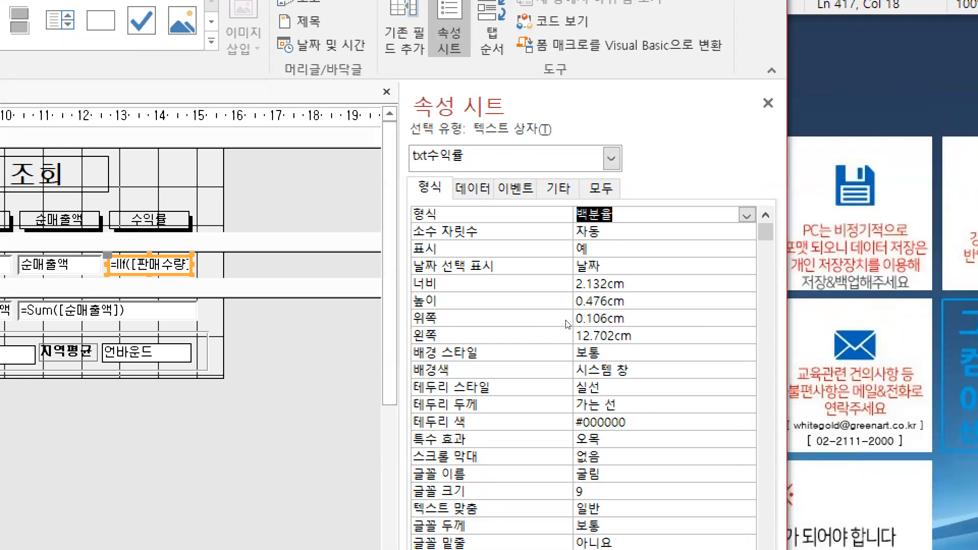
key("Down")
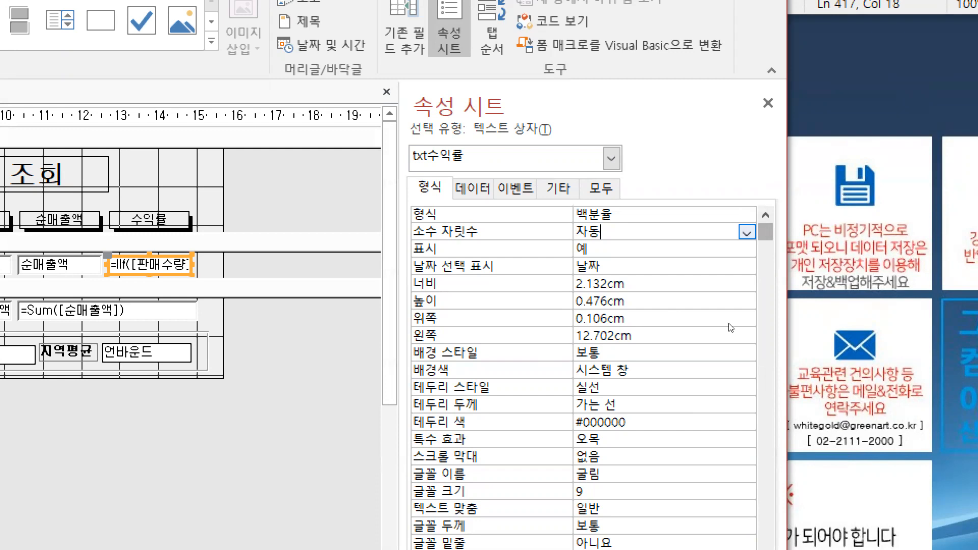
key("alt+Down")
key("Down")
key("Down")
key("Return")
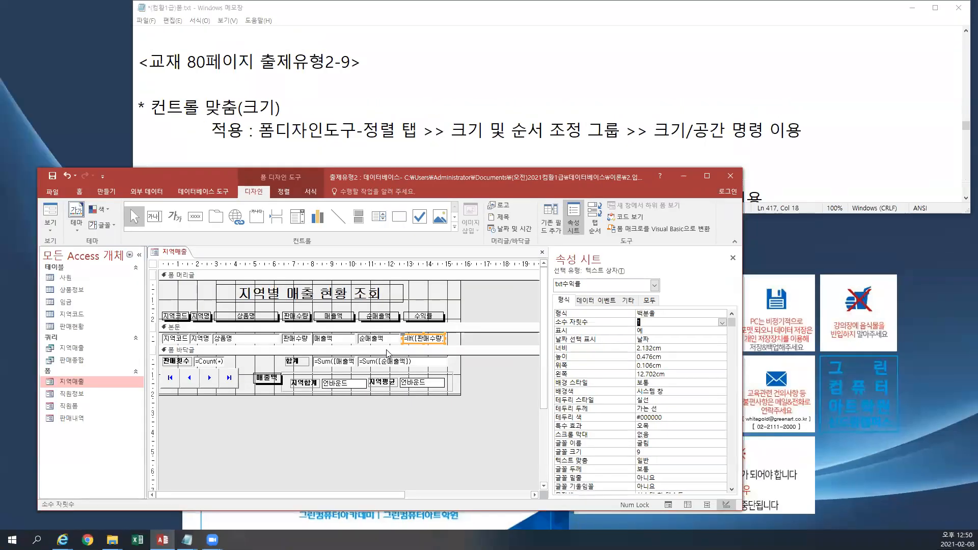
In the 출제유형2-6 notes in Notepad, remove the extra tab before 표시형식 선택 so it lines up with 수식 입력.
left_click(440, 158)
scroll(440, 158, "up", 5)
scroll(440, 158, "up", 10)
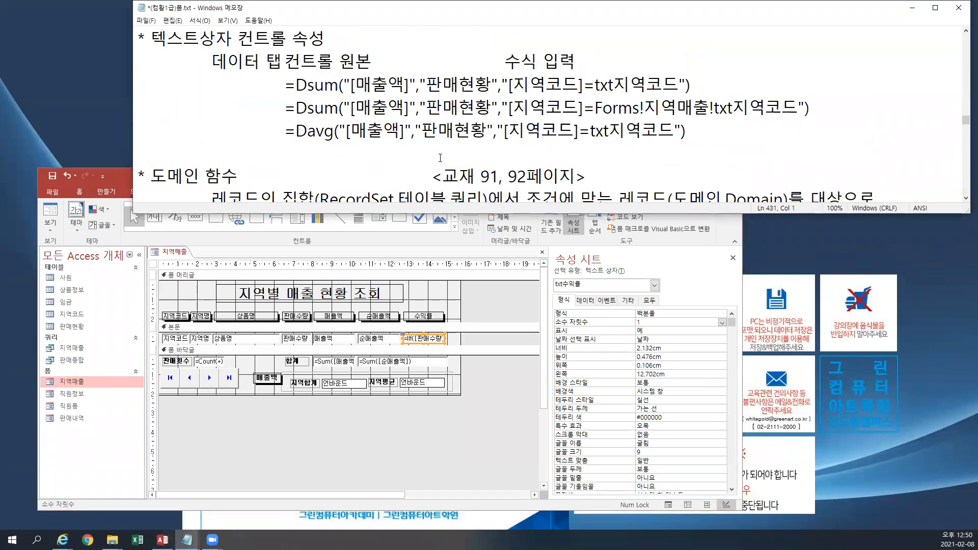
scroll(440, 158, "up", 8)
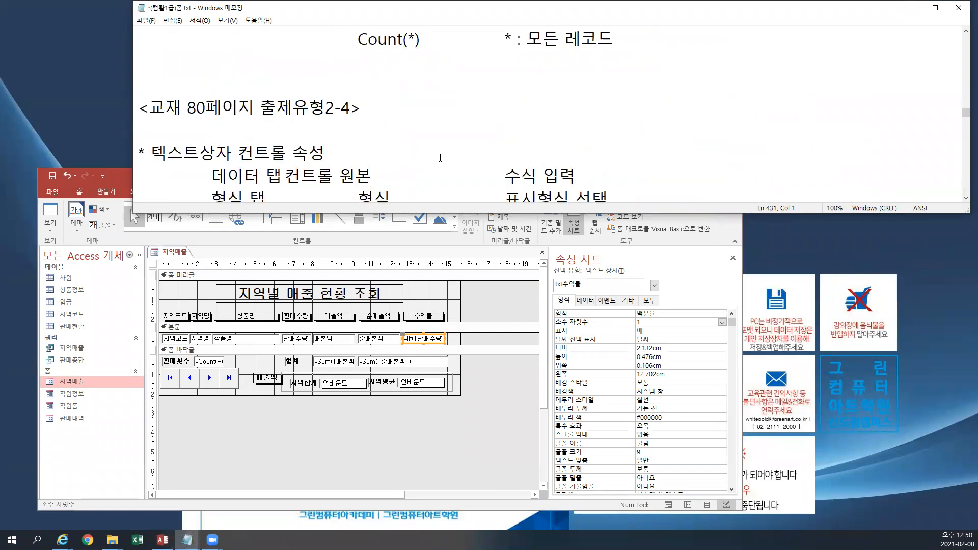
scroll(440, 158, "up", 10)
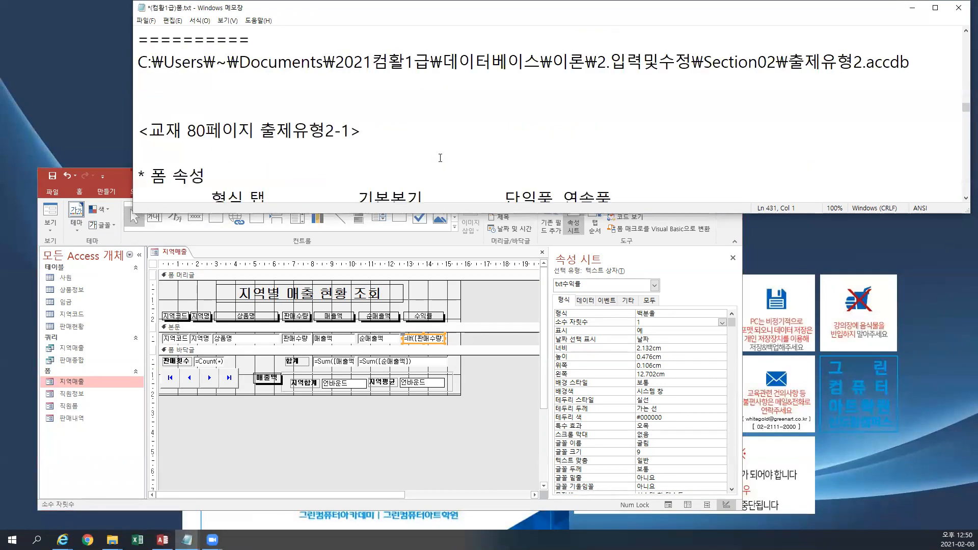
scroll(440, 158, "down", 12)
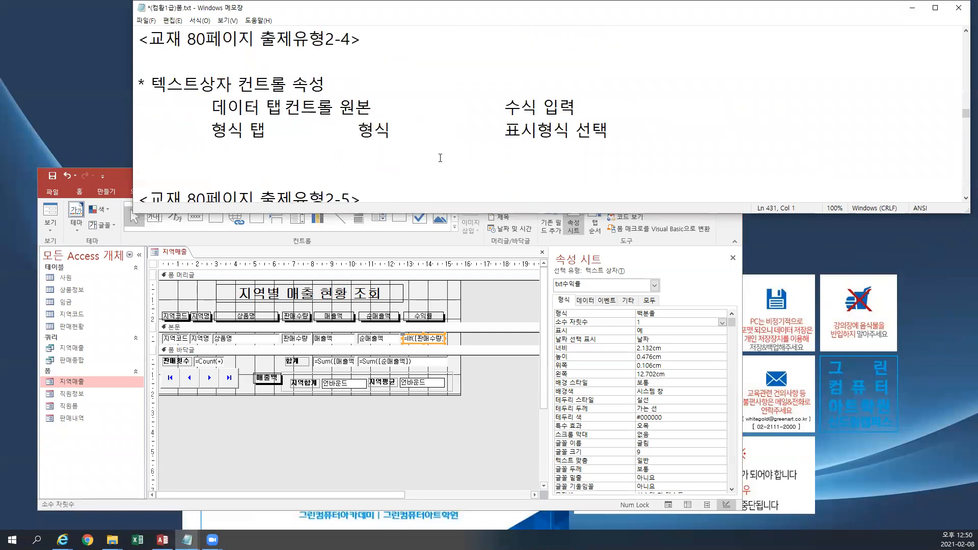
scroll(440, 158, "down", 8)
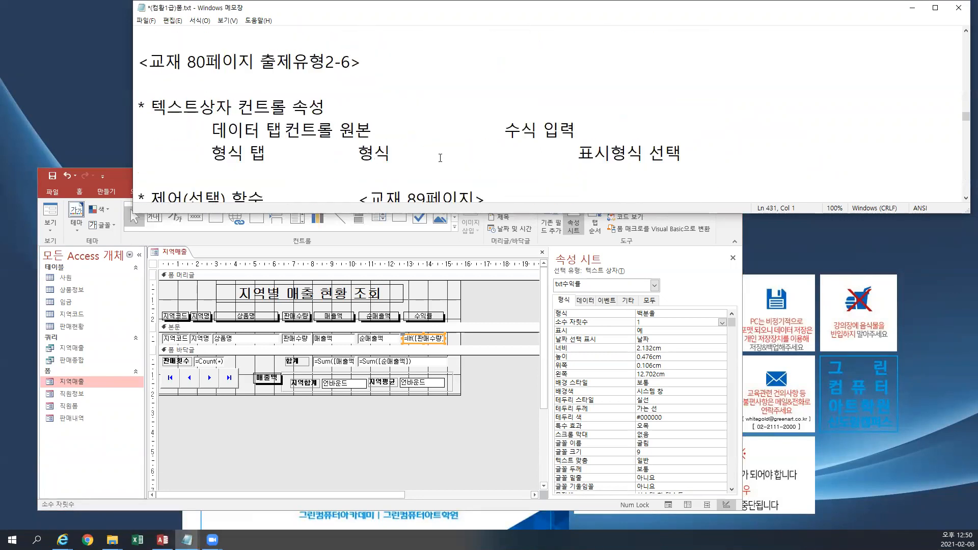
left_click(513, 91)
key("Delete")
Add the indented line "( 사용자 지정 표식 : 0.0% )" below 표시형식 선택 in the notes and save the file.
left_click(523, 106)
left_click(631, 88)
key("Return")
key("Tab")
key("Tab")
key("Tab")
key("Tab")
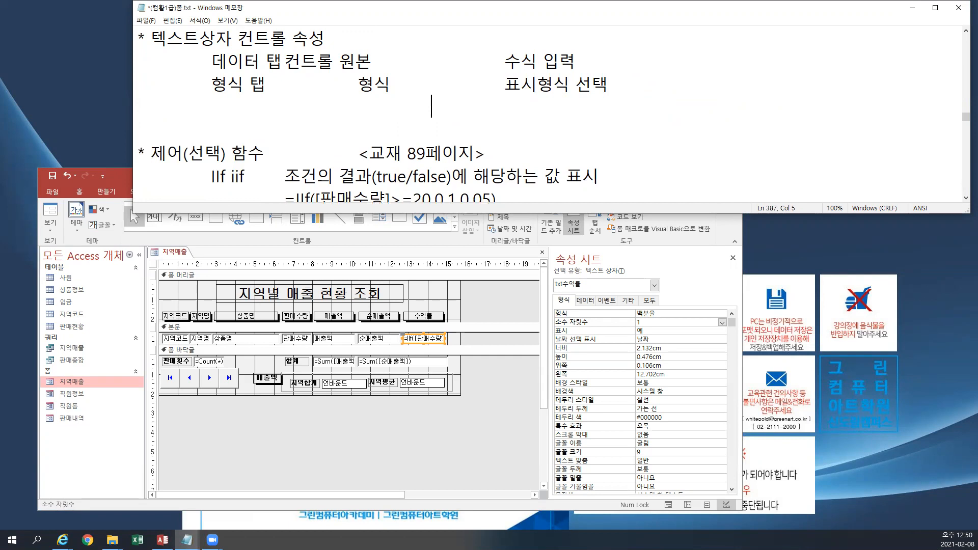
type("(ㅅ")
type("사용자 지정")
type(" 표식 : ")
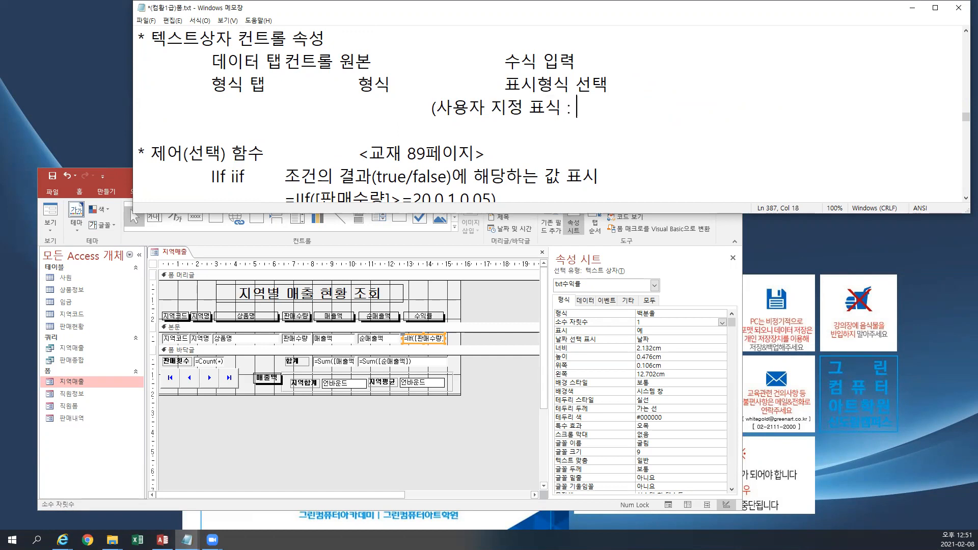
type("0.0%")
type(")")
key("ctrl+s")
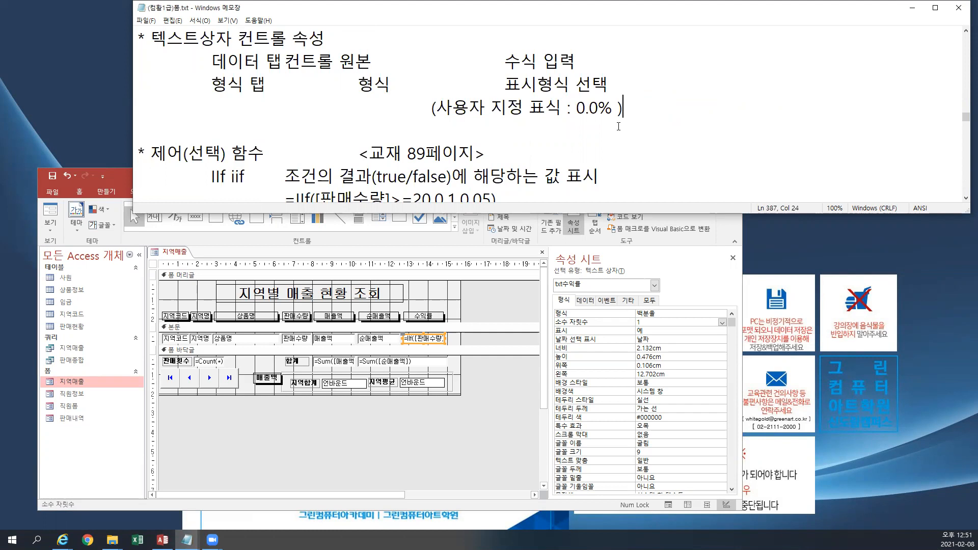
left_click(441, 108)
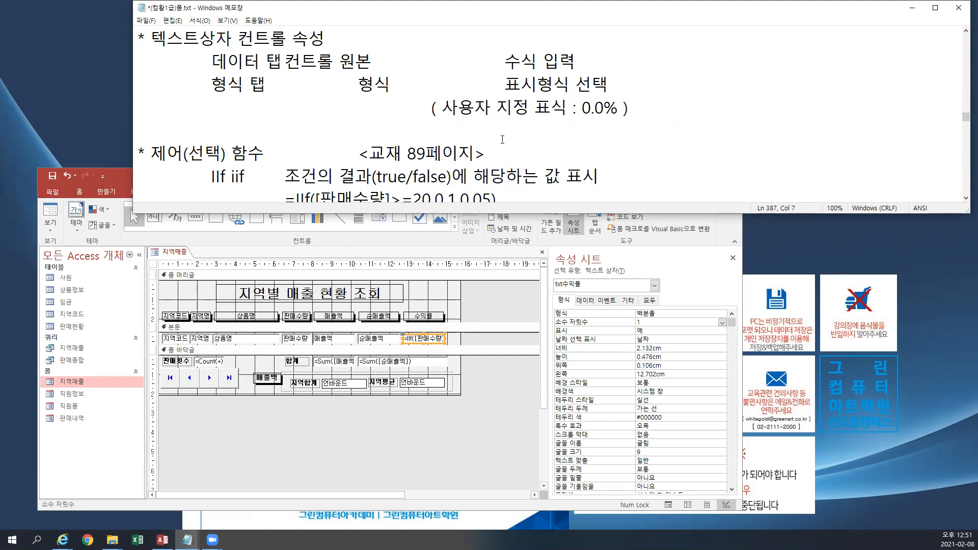
Switch to Access, show the 지역매출 form in 폼 보기 and check the 수익률 column through the records.
left_click(686, 284)
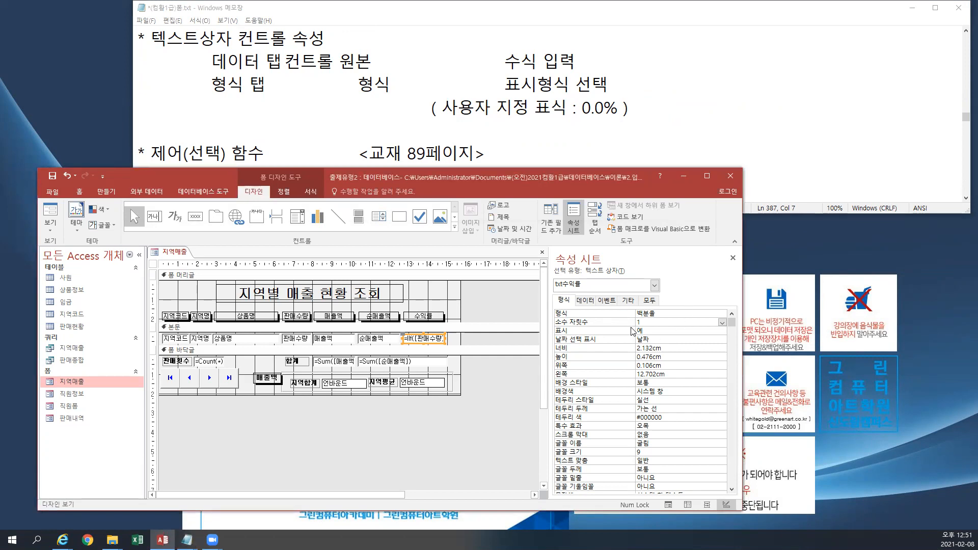
left_click(51, 239)
left_click(51, 251)
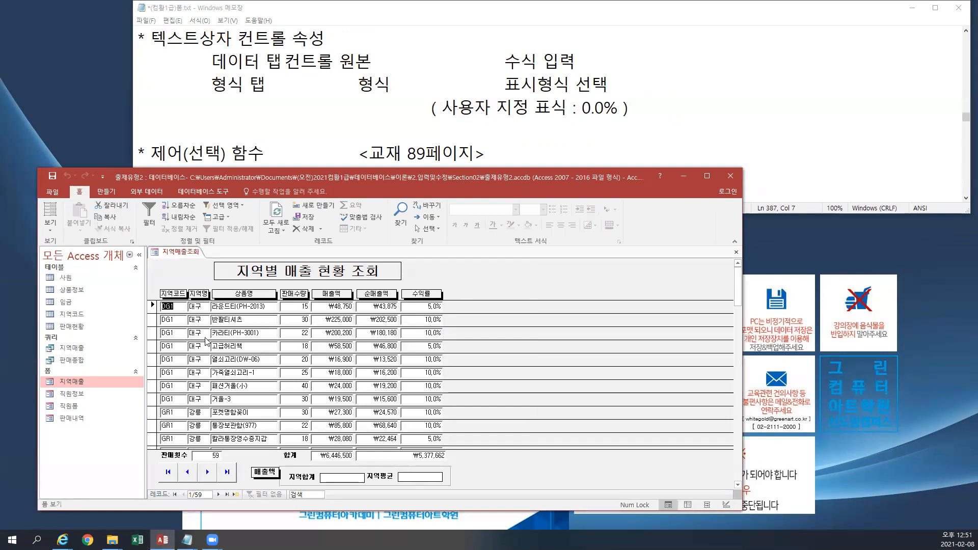
scroll(206, 381, "down", 5)
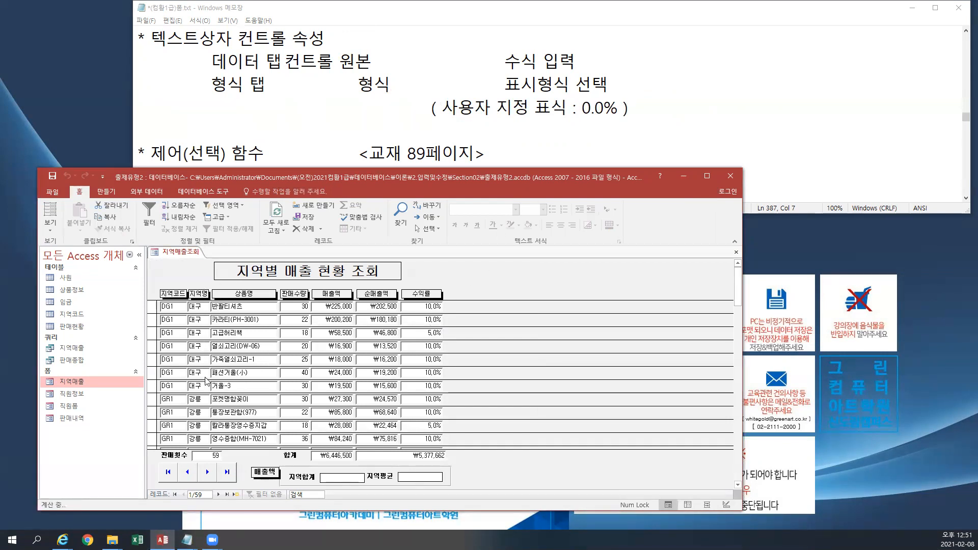
scroll(205, 381, "down", 10)
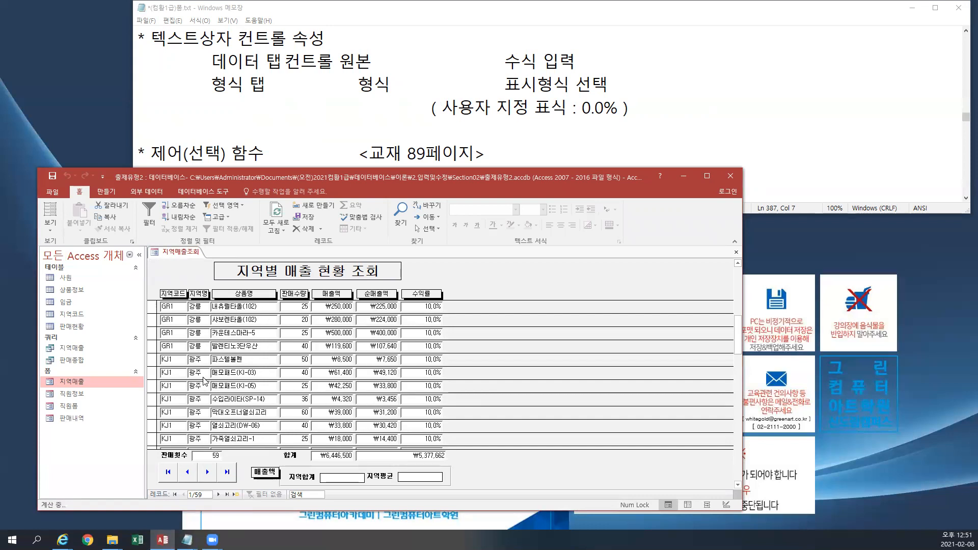
scroll(203, 382, "down", 11)
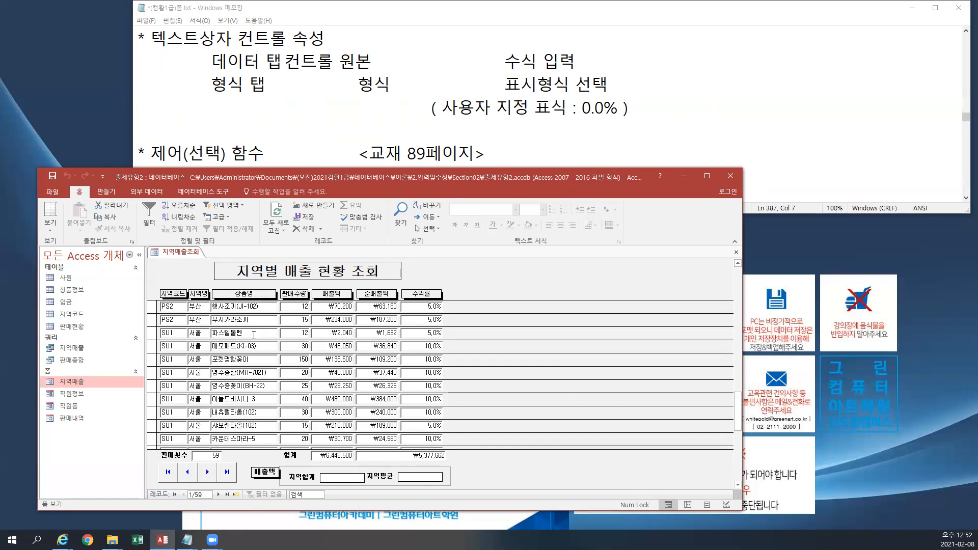
Look through the Notepad notes from 출제유형2-6 onward for the 조건부 서식 section.
left_click(341, 137)
scroll(341, 137, "down", 2)
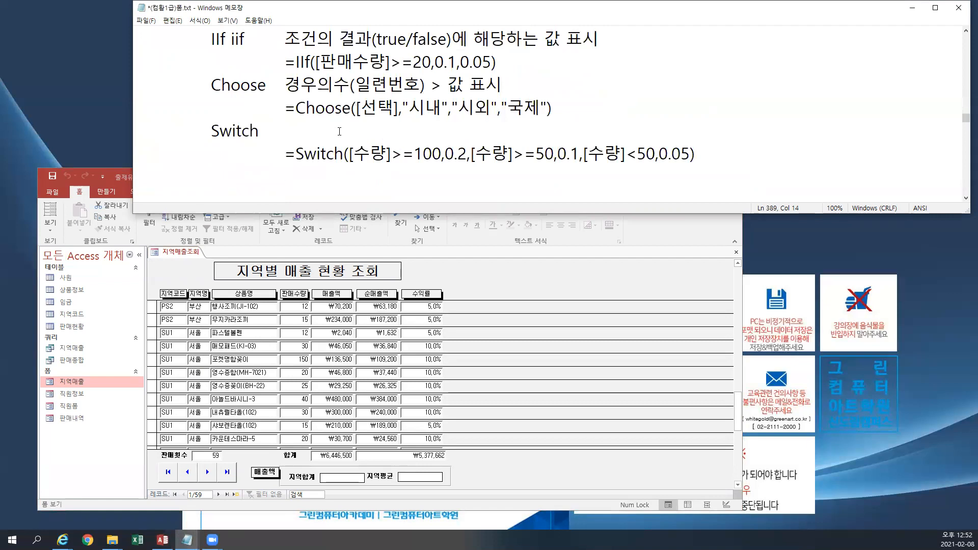
scroll(339, 131, "down", 3)
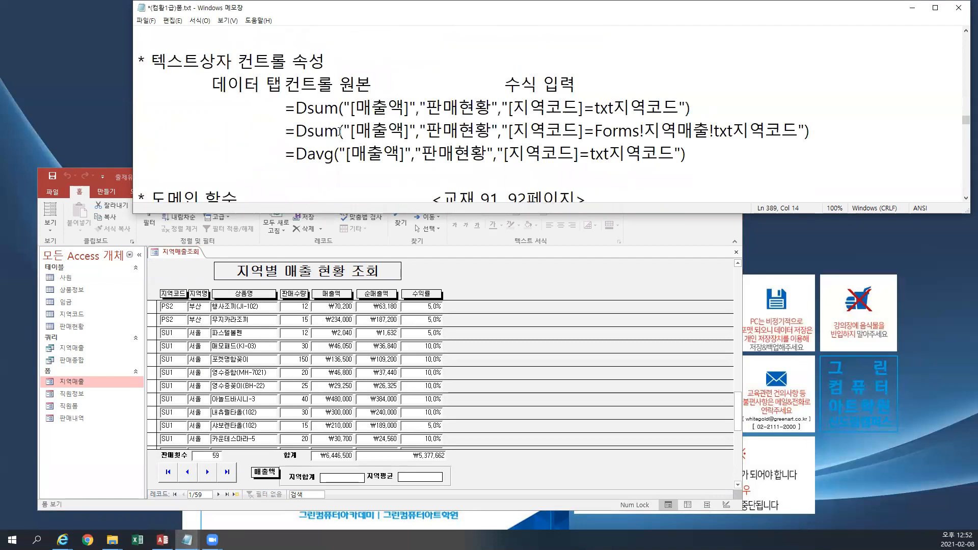
scroll(340, 133, "down", 5)
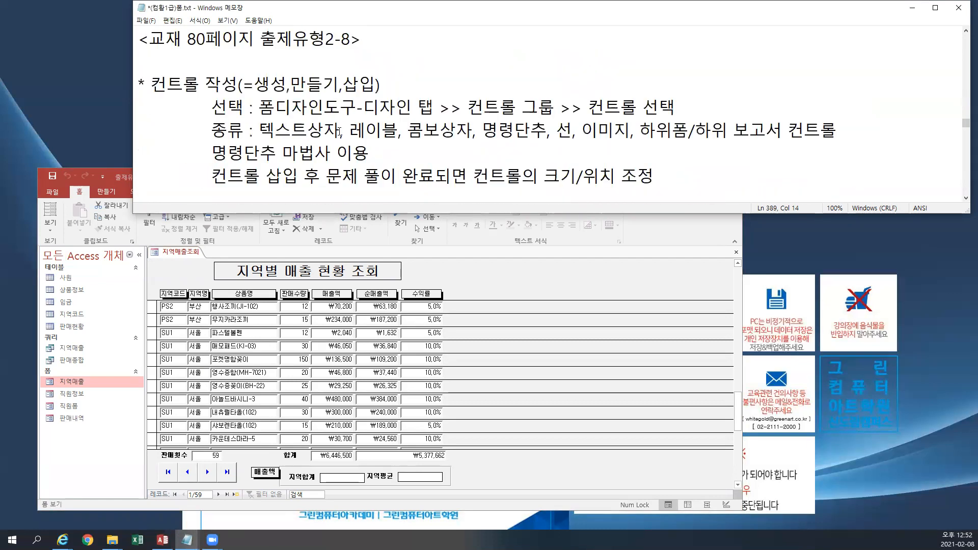
scroll(339, 131, "down", 4)
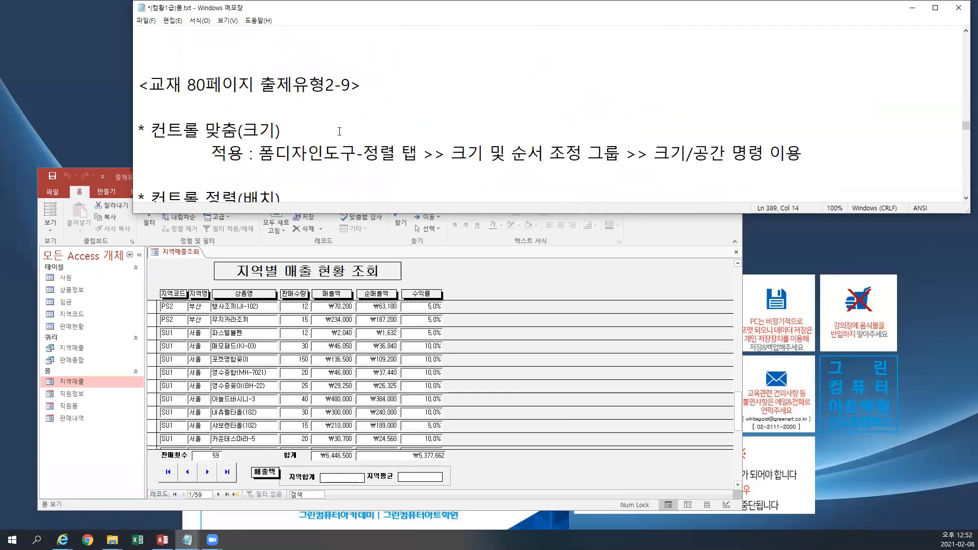
scroll(340, 132, "up", 4)
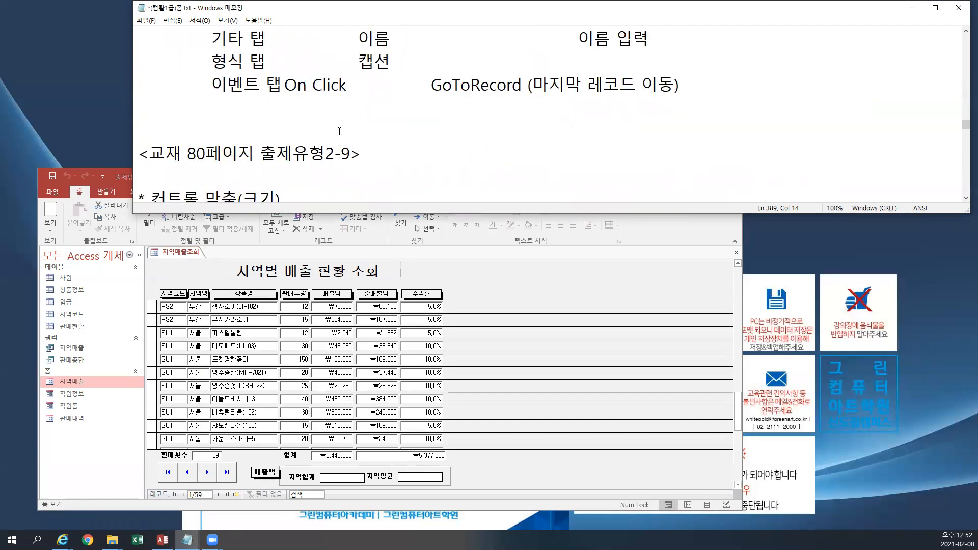
scroll(339, 131, "up", 5)
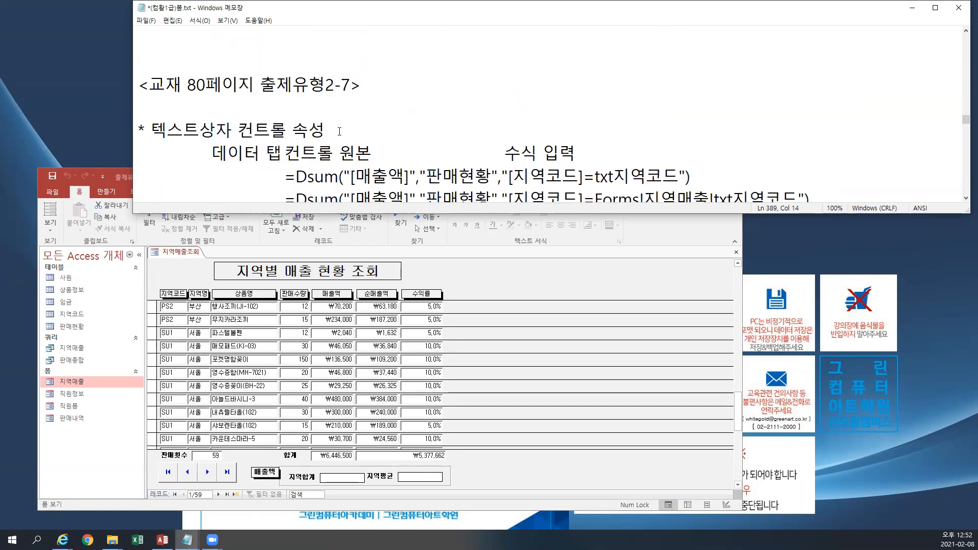
scroll(339, 131, "down", 12)
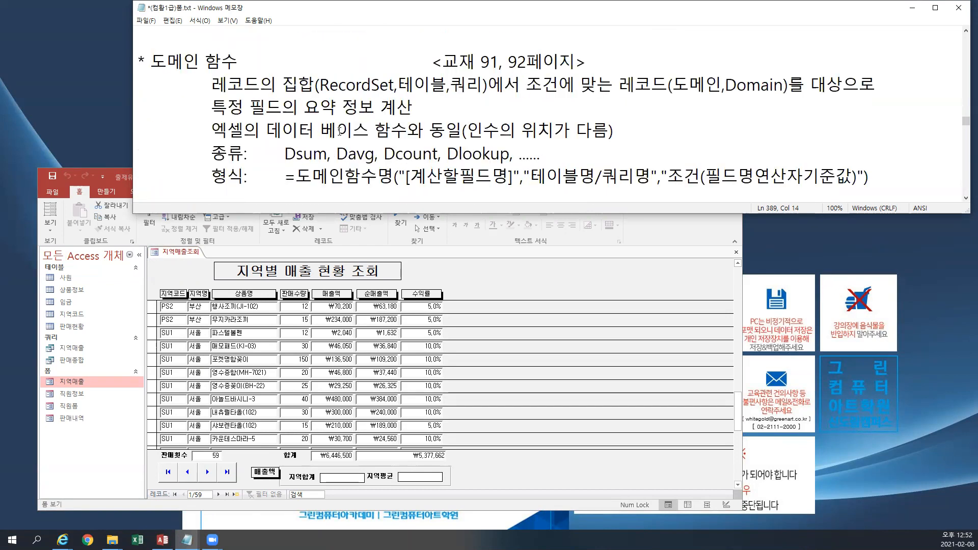
scroll(339, 131, "down", 3)
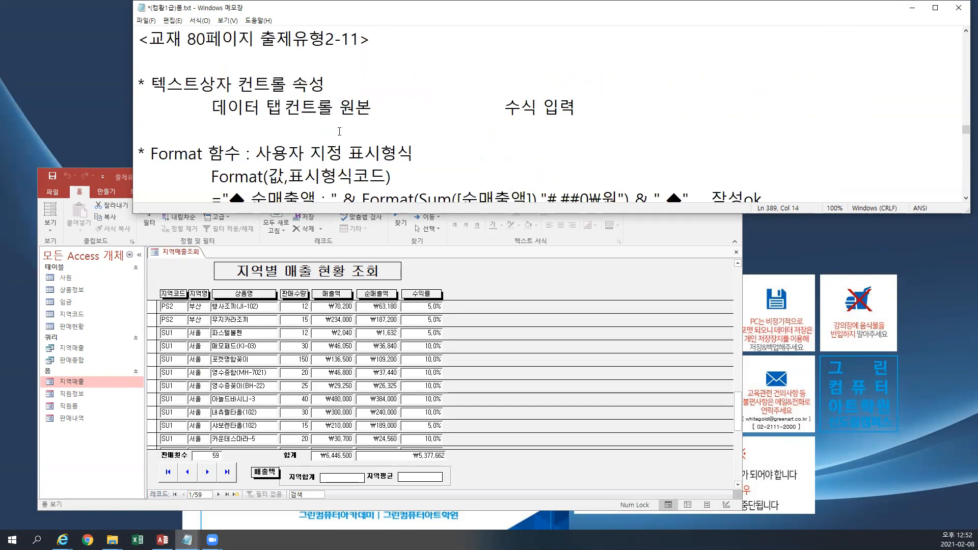
scroll(339, 131, "up", 2)
scroll(339, 131, "up", 1)
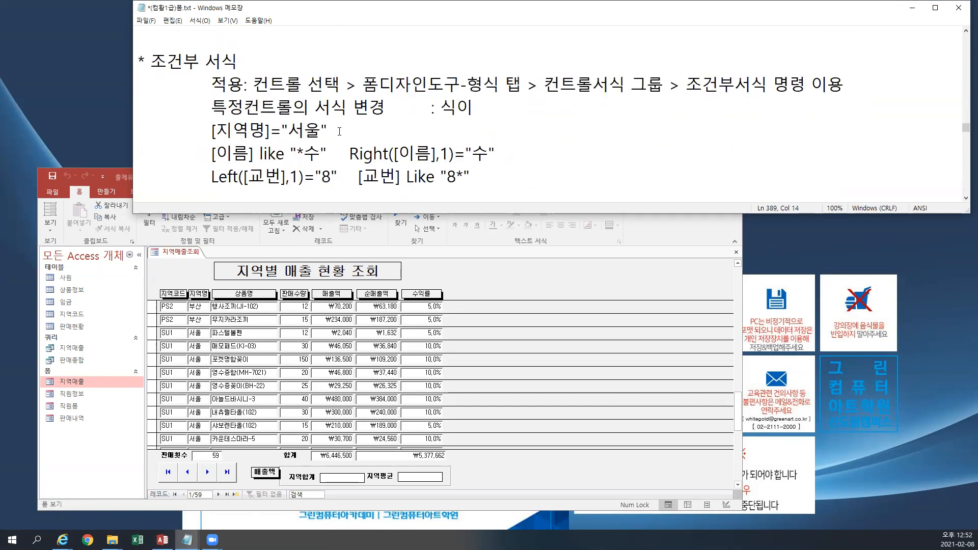
Switch to Access, show the 지역매출 form in 디자인 보기 and select both the 판매수량 and 매출액 boxes in the 본문 section.
left_click(482, 259)
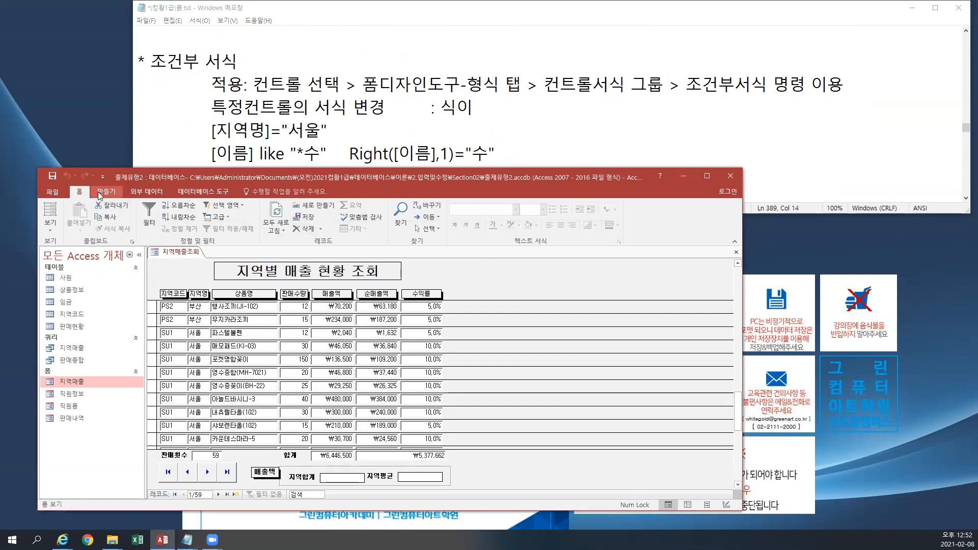
left_click(50, 225)
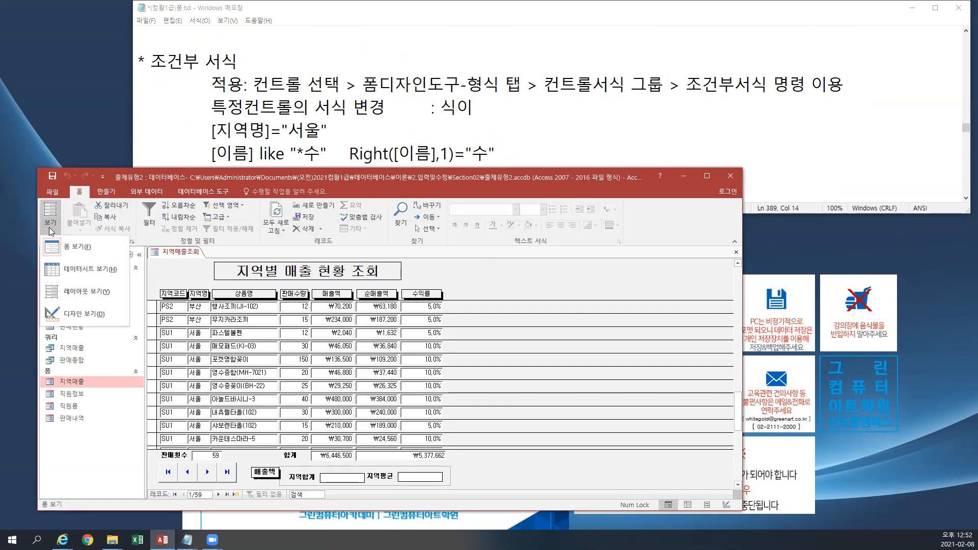
left_click(57, 313)
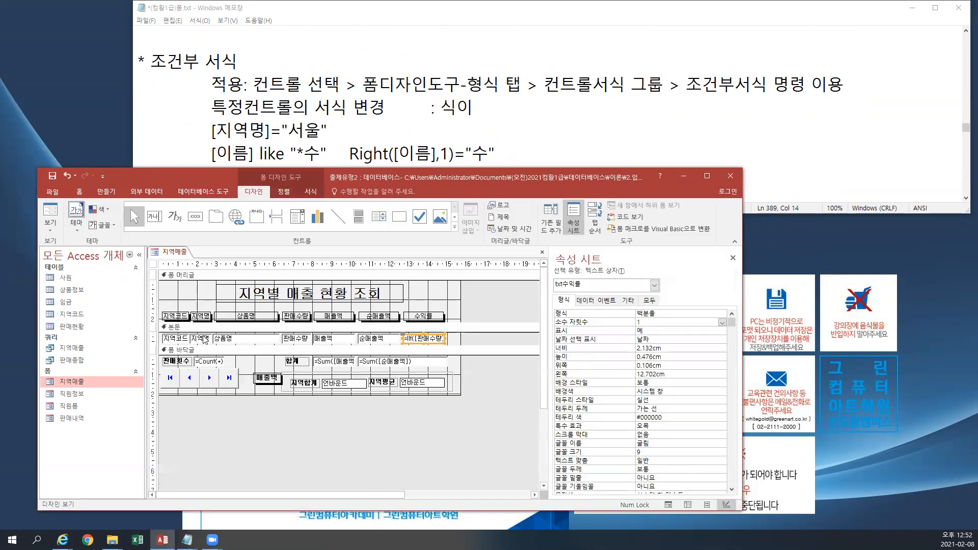
left_click(336, 339)
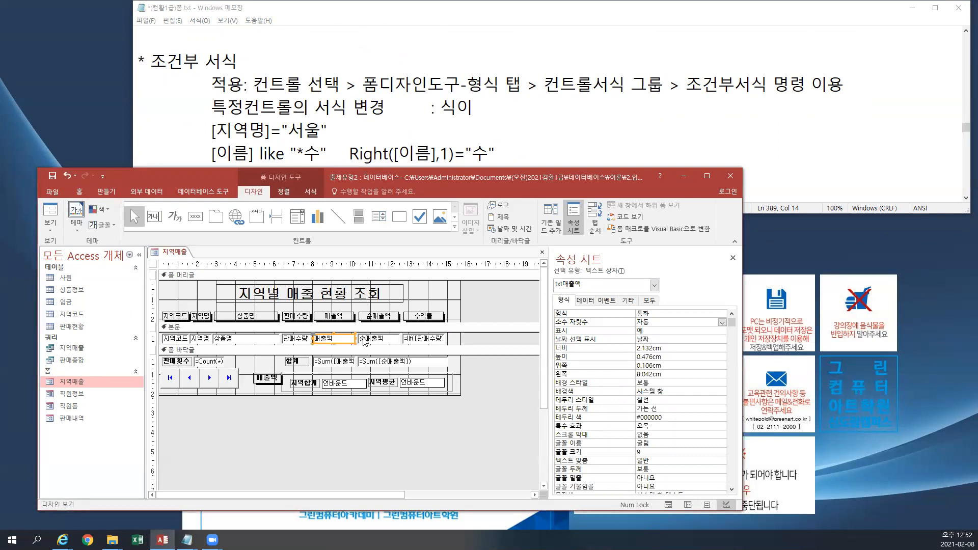
left_click(308, 340)
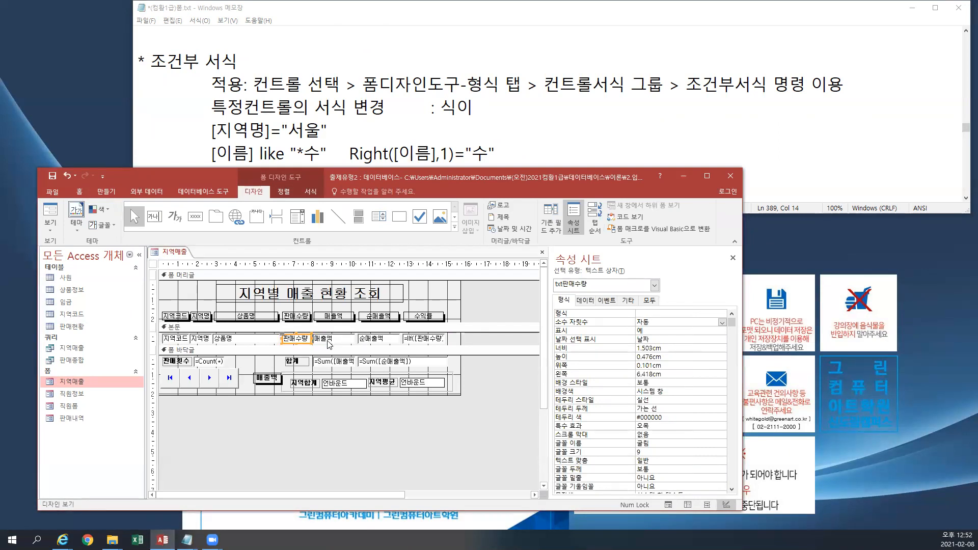
left_click(332, 340, "shift")
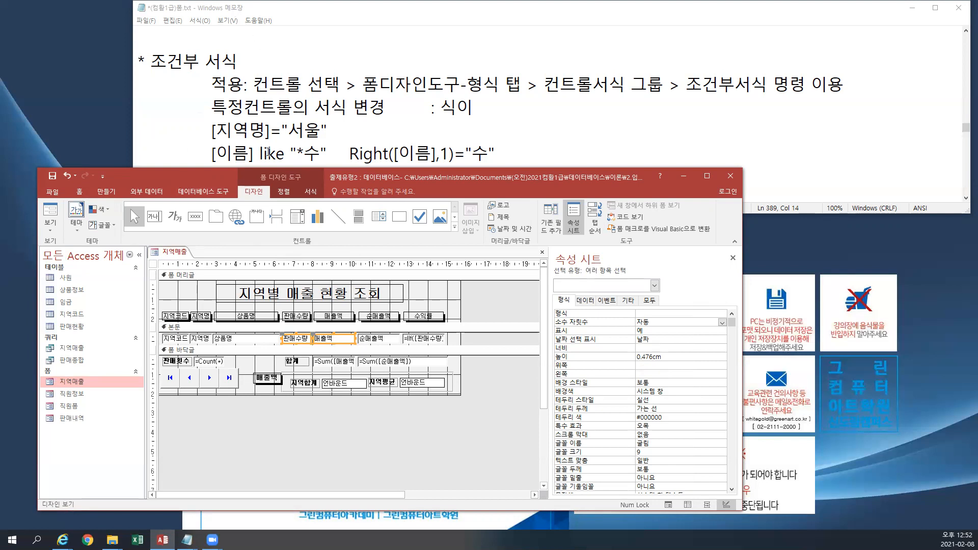
Create a conditional formatting rule for the selected boxes using the 식이 condition [지역명]='서울'.
left_click(311, 191)
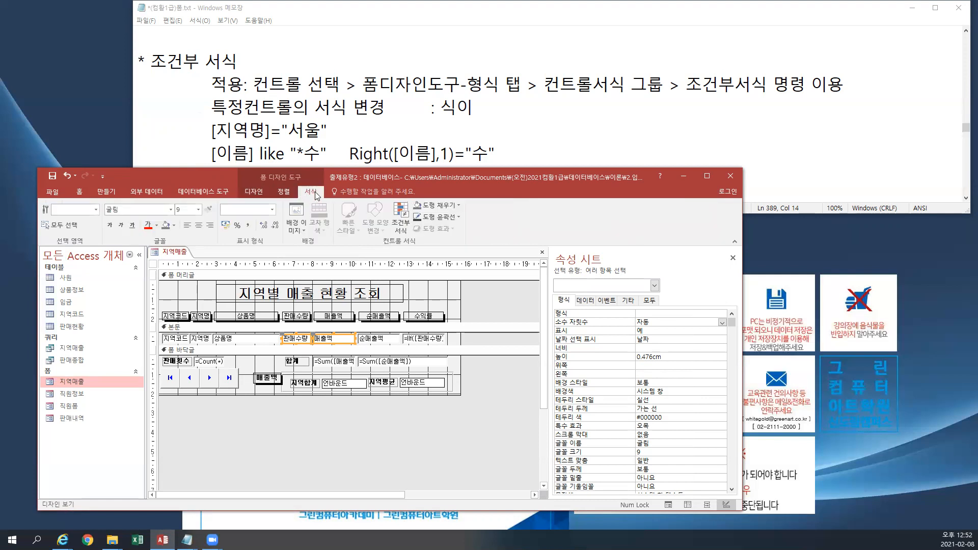
left_click(402, 233)
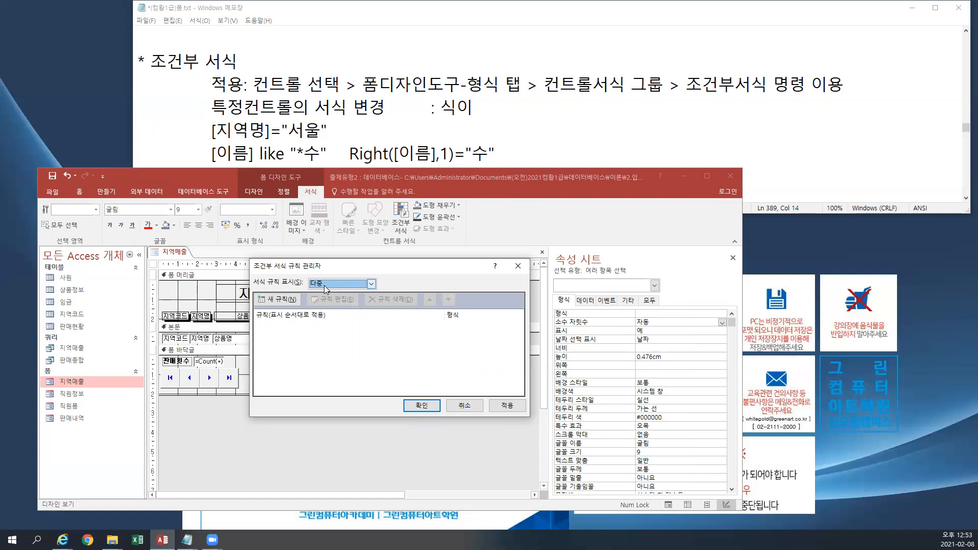
left_click(282, 299)
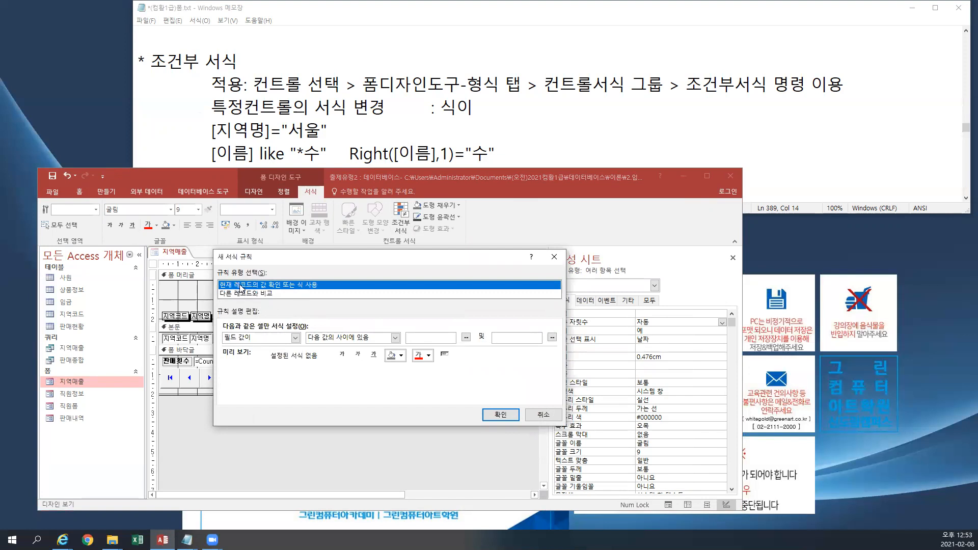
left_click(257, 339)
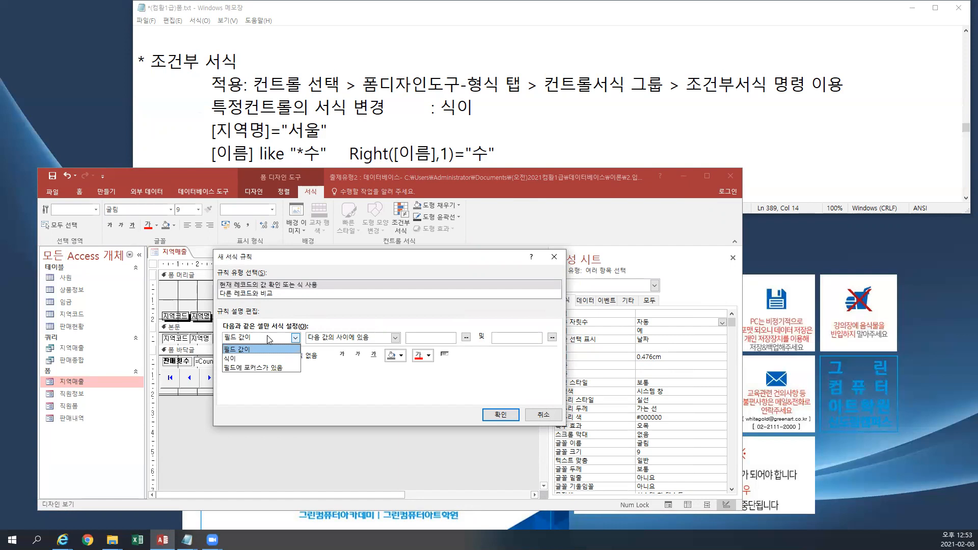
left_click(243, 360)
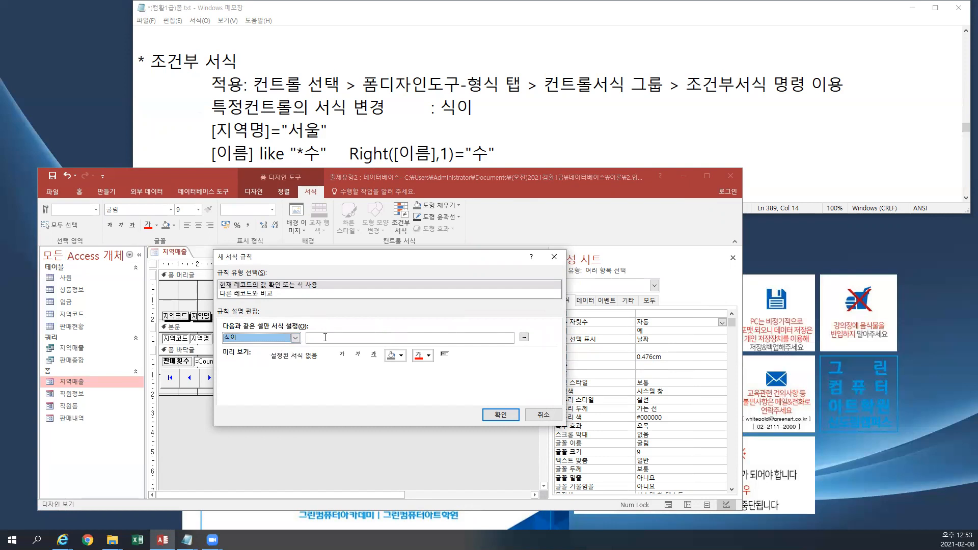
left_click(325, 337)
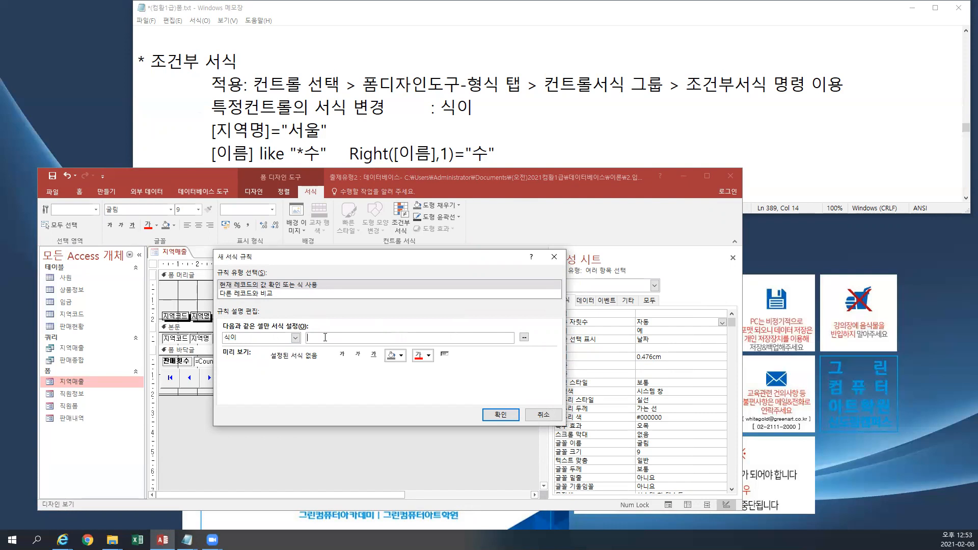
type("지역명]=\"서울\"")
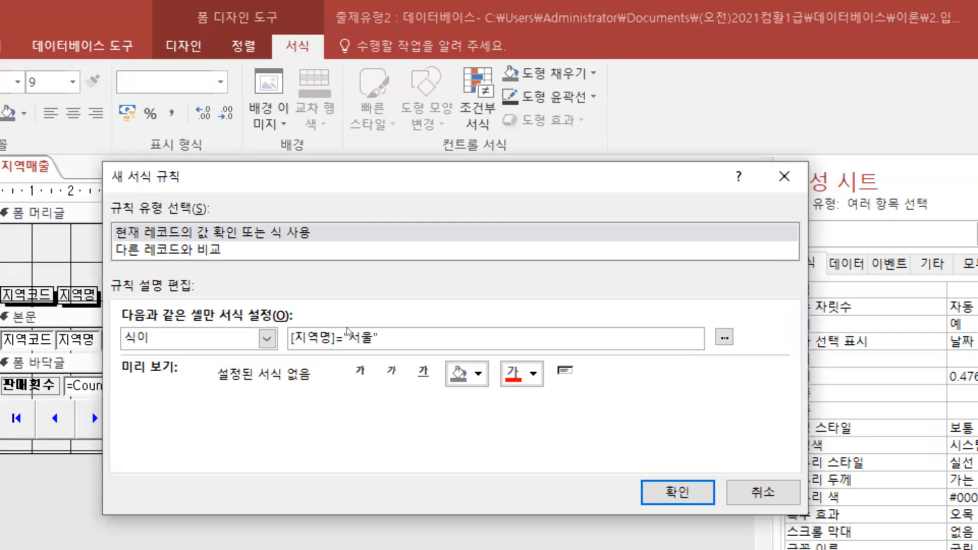
left_click_drag(337, 338, 368, 340)
type("'서울'")
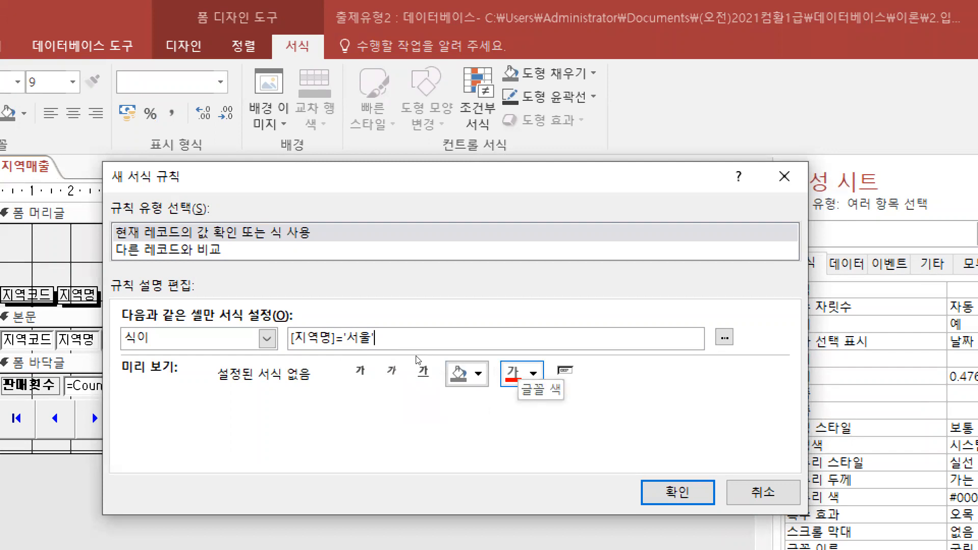
Give the 서울 rule a green (녹색) background colour and apply the conditional formatting.
left_click(467, 373)
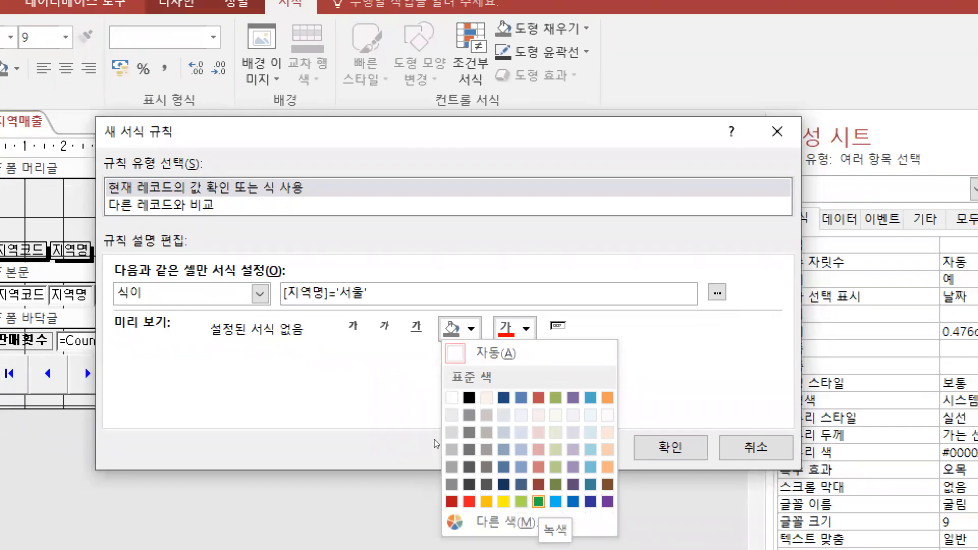
key("Return")
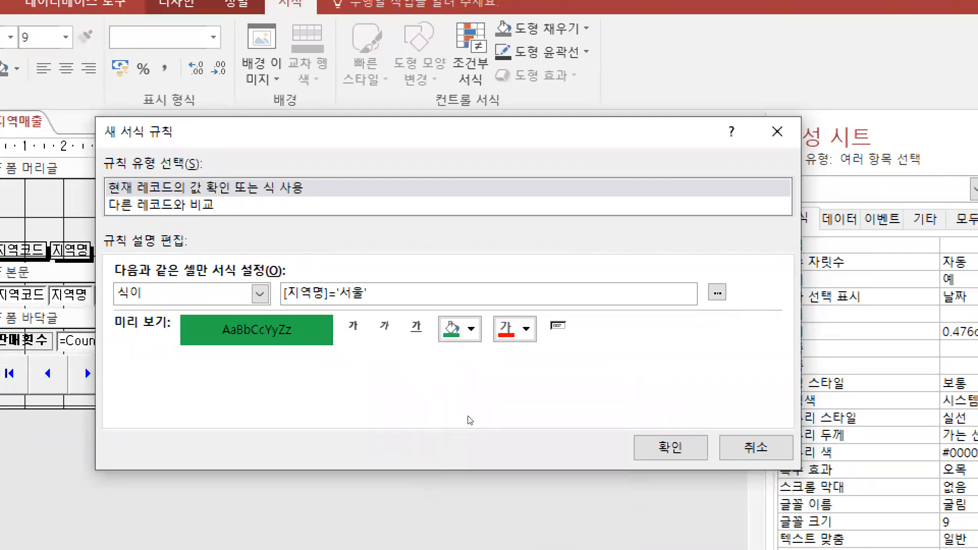
key("Return")
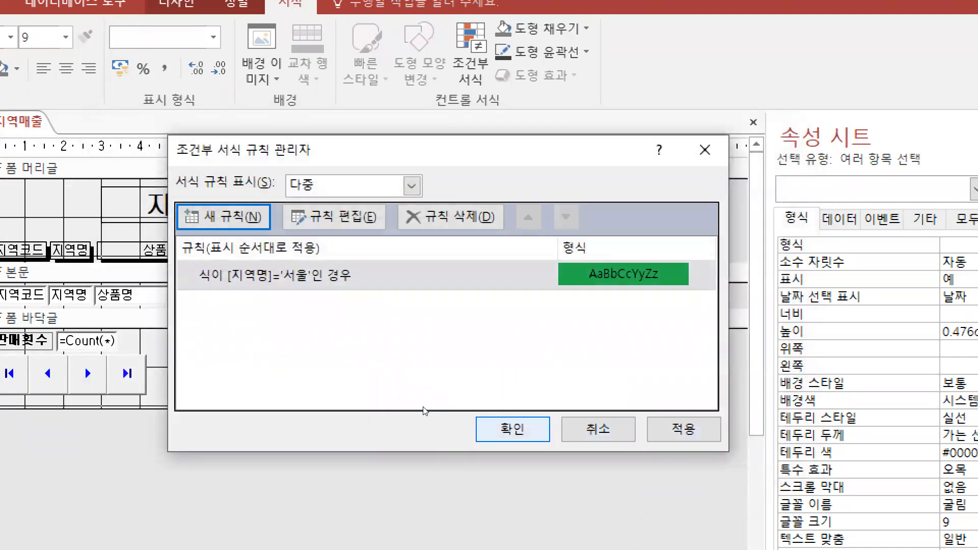
key("Return")
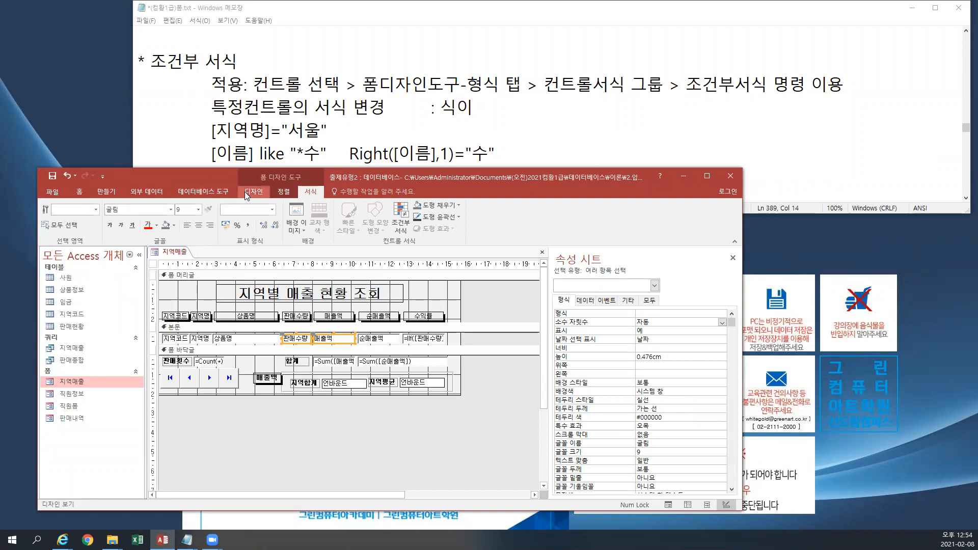
Show the form in 폼 보기 and check the 판매수량 and 매출액 formatting on the 서울 records.
left_click(80, 192)
left_click(51, 229)
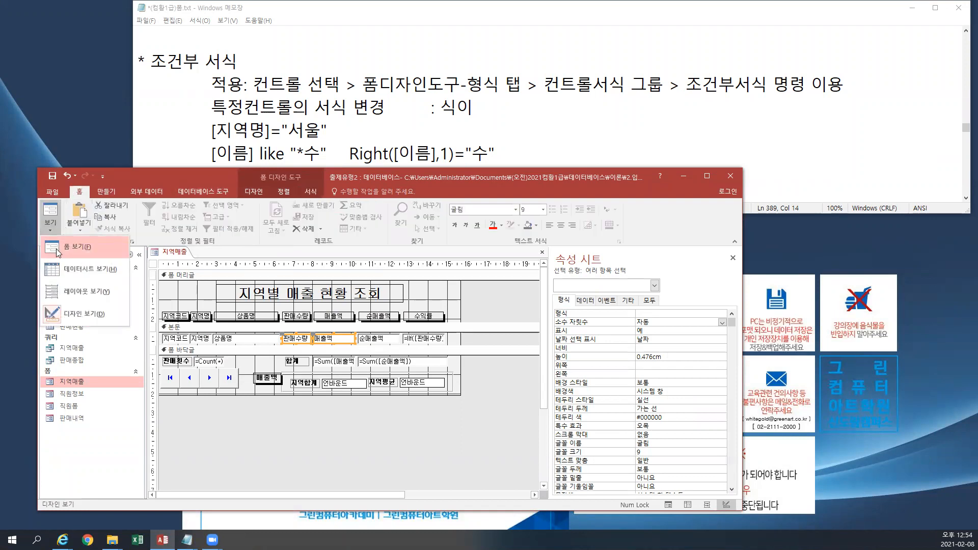
left_click(56, 249)
scroll(241, 371, "down", 4)
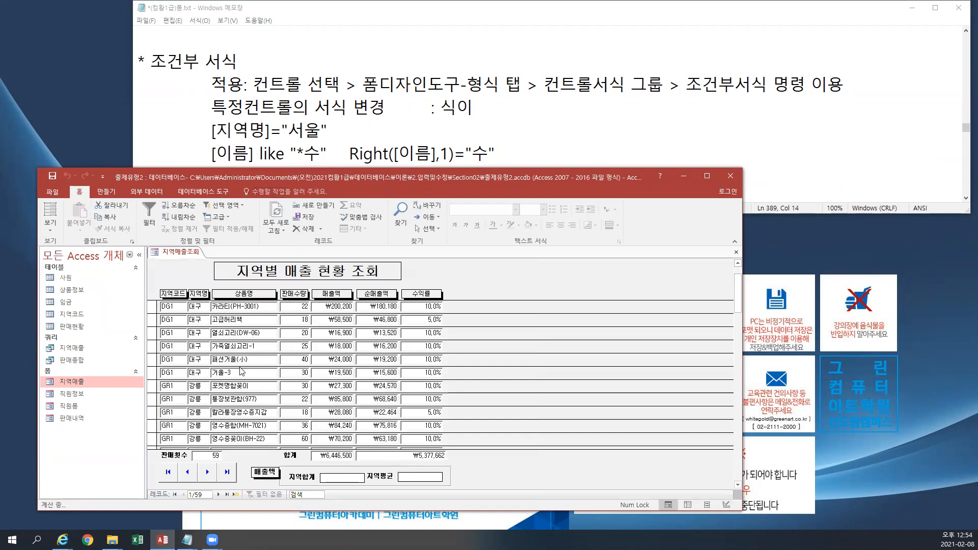
scroll(199, 320, "down", 6)
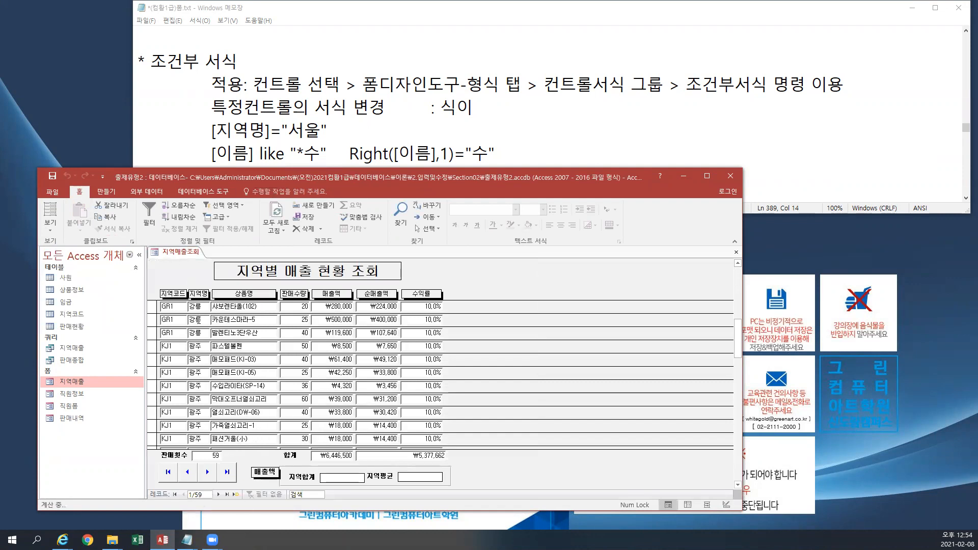
scroll(199, 320, "down", 5)
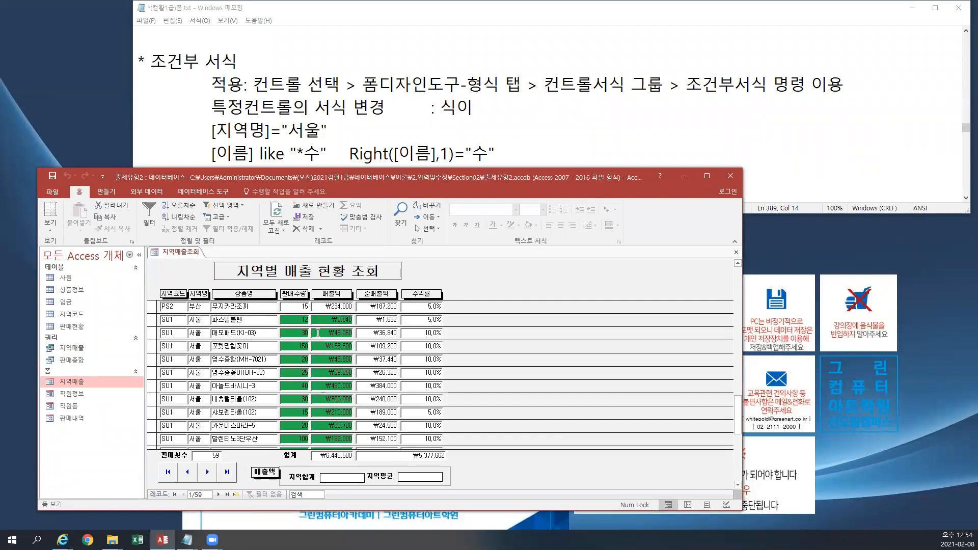
scroll(317, 333, "down", 8)
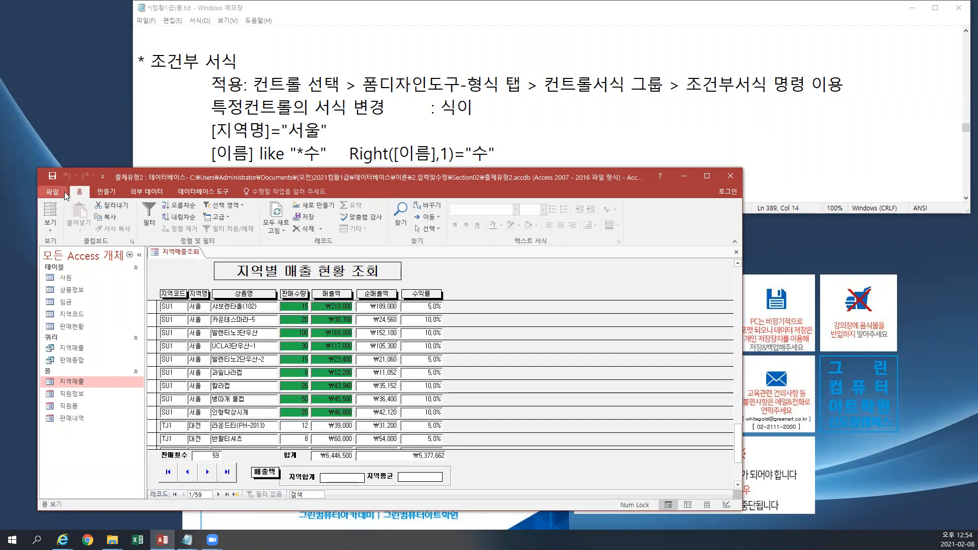
Switch to the Notepad notes and bring the Format 함수 section with its 순매출액 formulas into view.
left_click(200, 152)
scroll(200, 151, "down", 2)
scroll(199, 148, "down", 2)
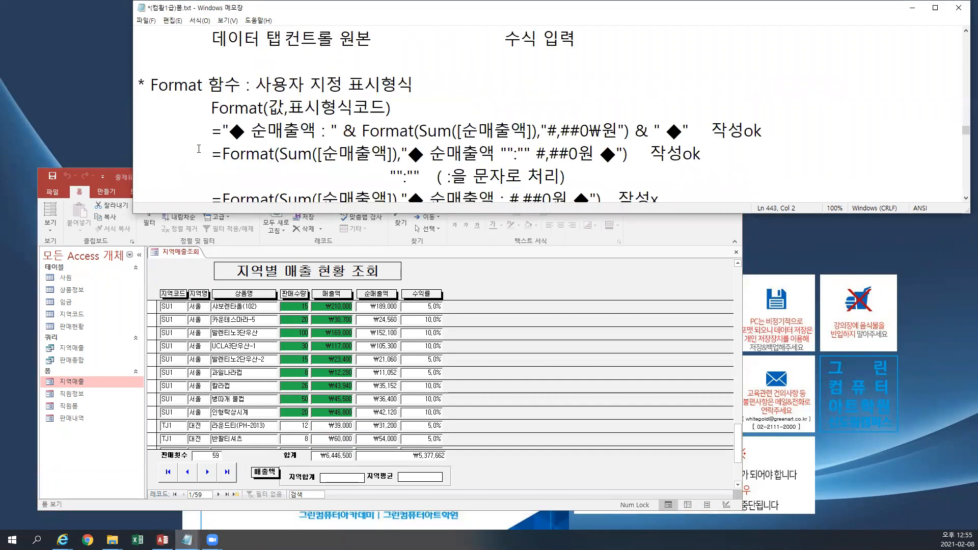
scroll(198, 149, "down", 1)
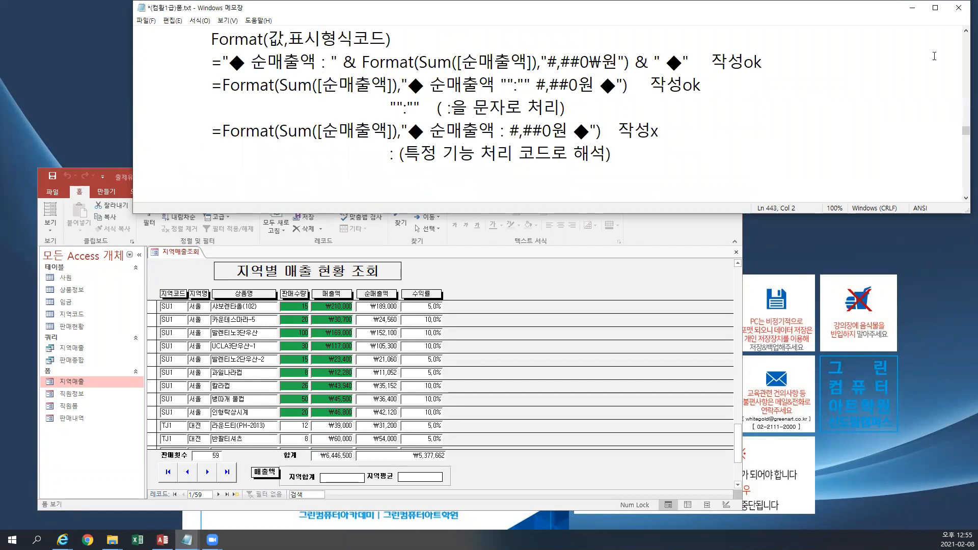
left_click(964, 32)
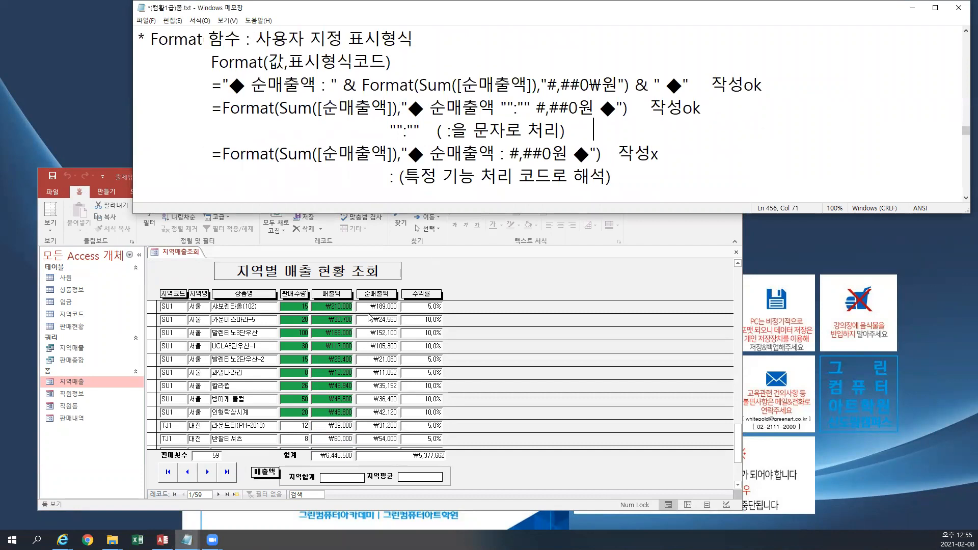
Switch back to Access and show the 지역매출 form in 디자인 보기.
left_click(128, 236)
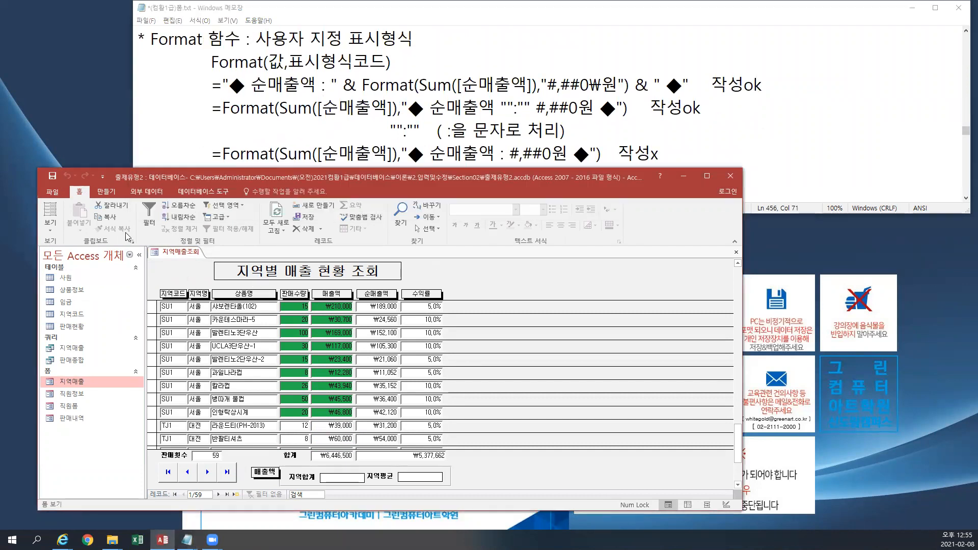
left_click(48, 229)
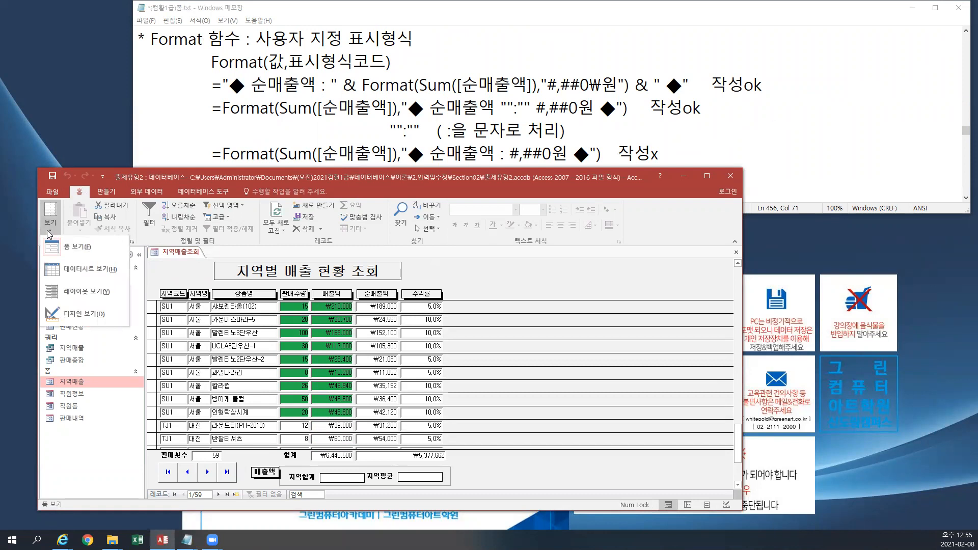
left_click(56, 317)
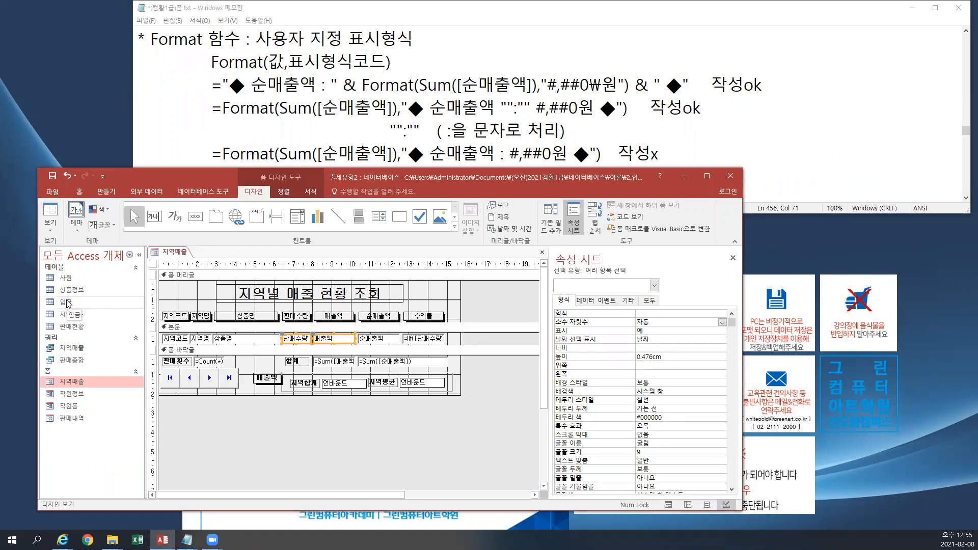
Open the 컨트롤 원본 of txt순매출액합계 in the zoom box and insert format( before Sum([순매출액]).
left_click(378, 362)
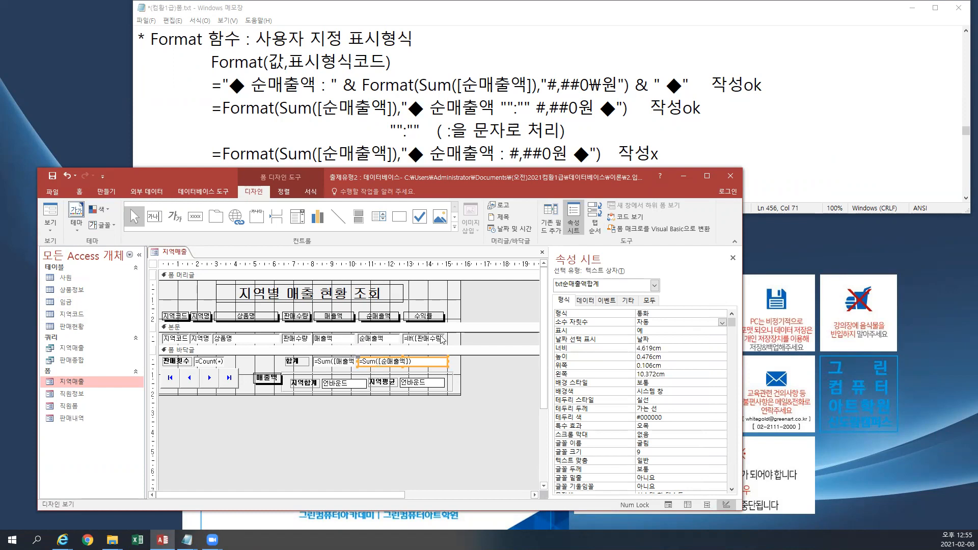
left_click(579, 302)
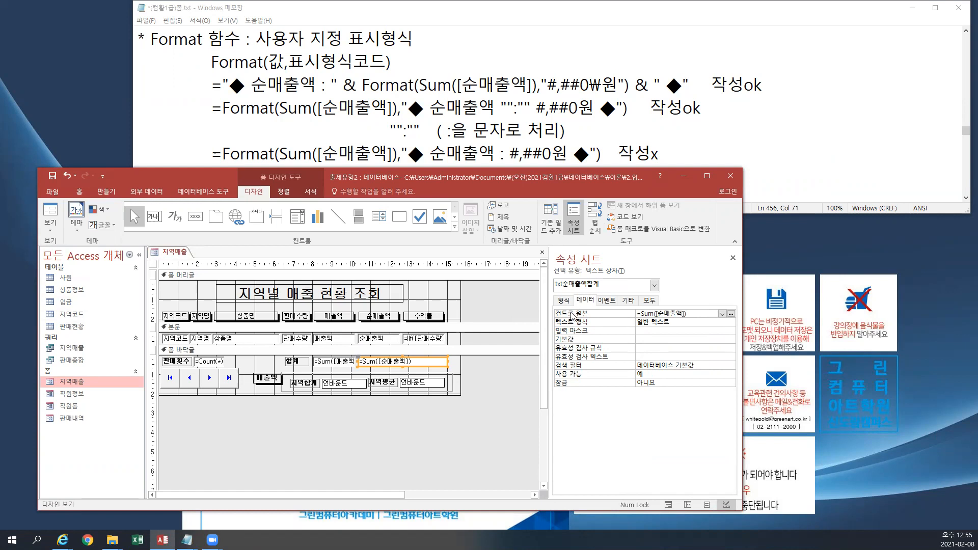
left_click(693, 312)
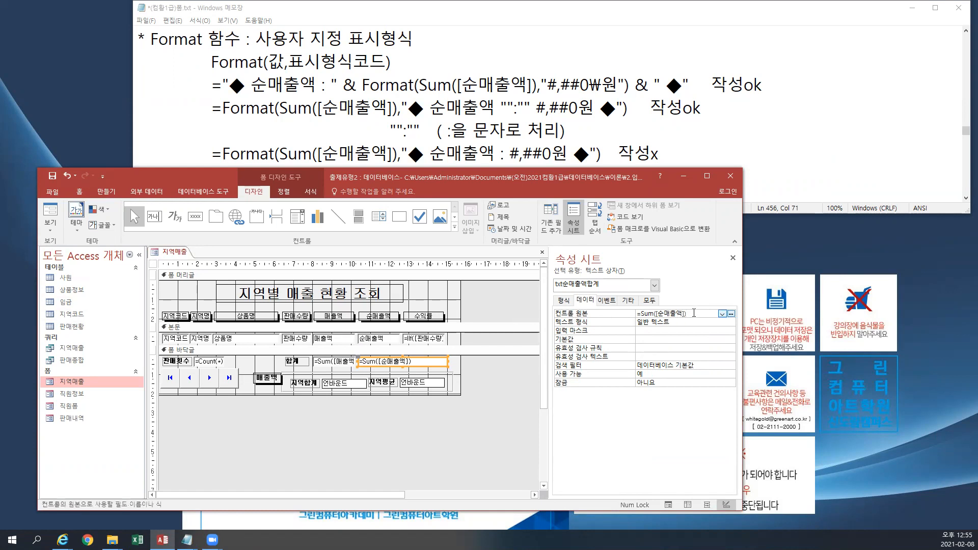
key("shift+F2")
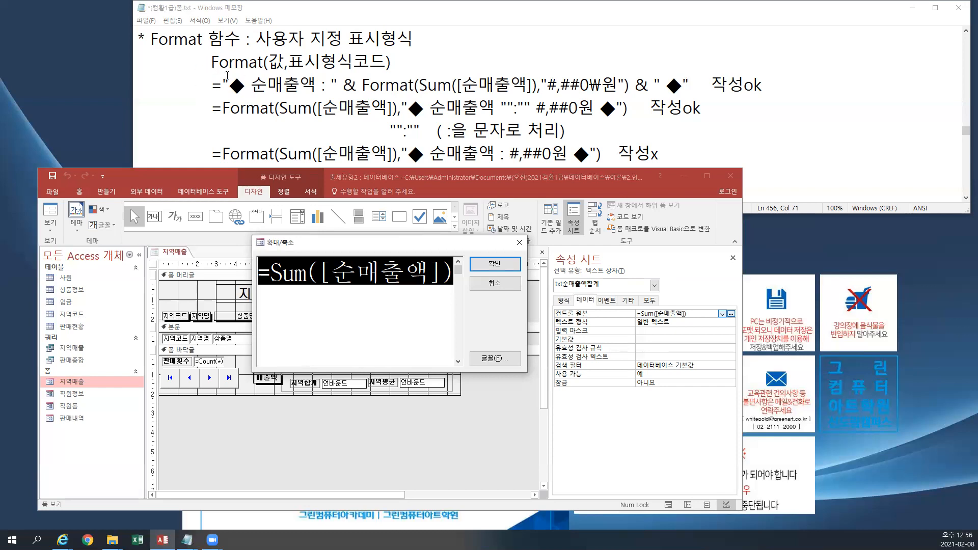
left_click_drag(271, 273, 452, 280)
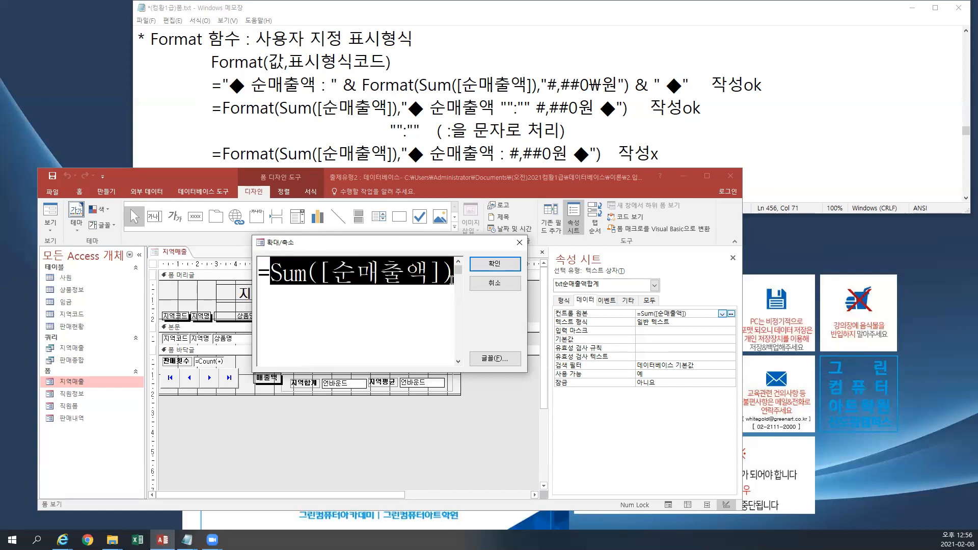
left_click(271, 275)
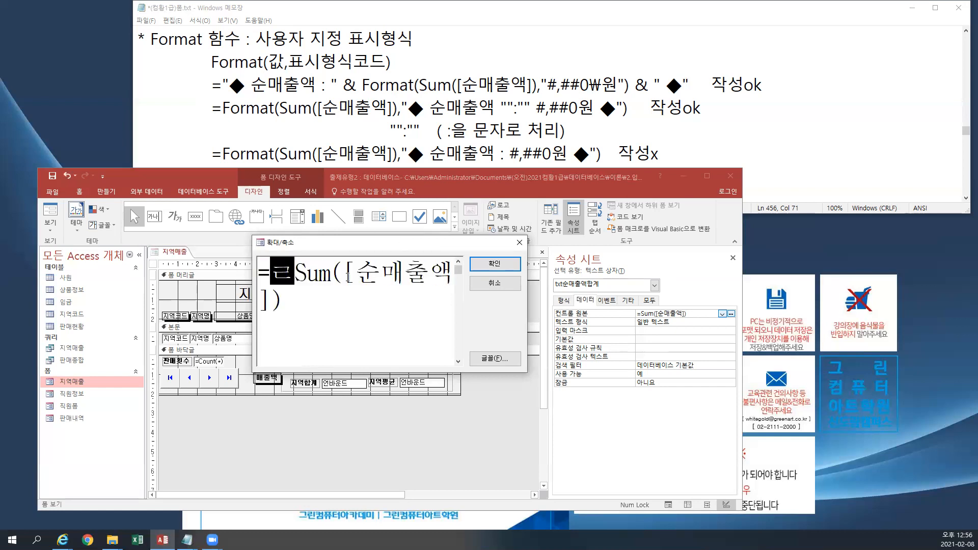
type("for")
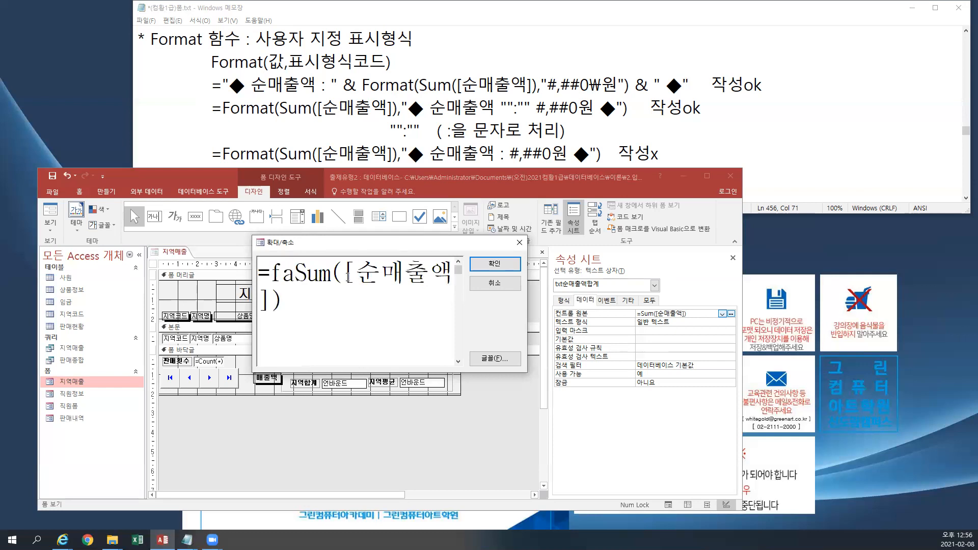
type("mat(")
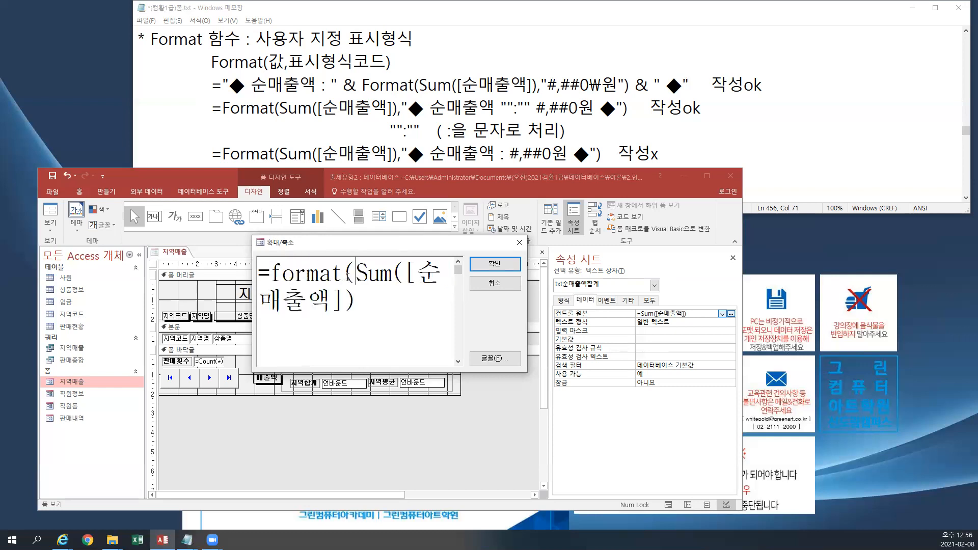
Begin the format code after [순매출액] in the expression with a comma, an opening quotation mark and the ◆ symbol.
left_click(342, 293)
type(",\"")
type("ㅁ")
key("Hangul_Hanja")
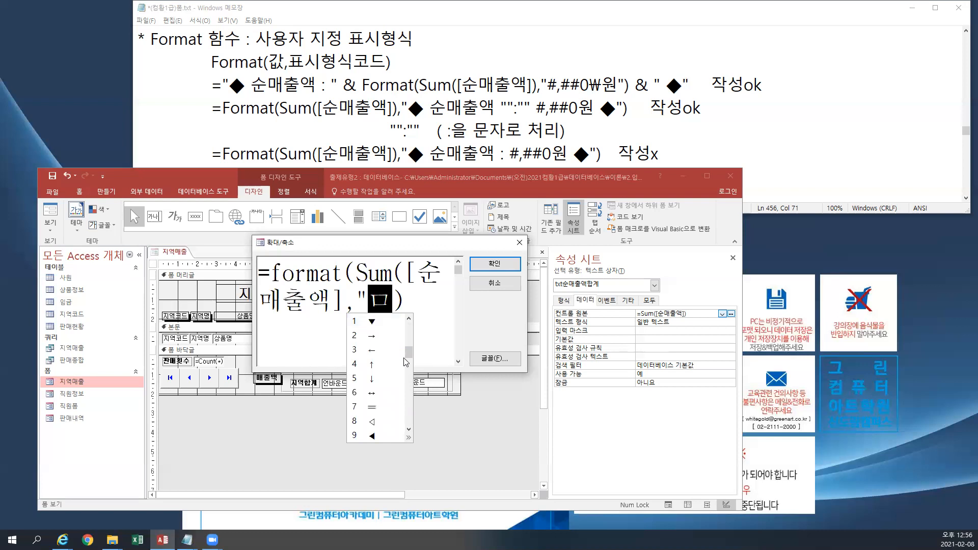
left_click(378, 363)
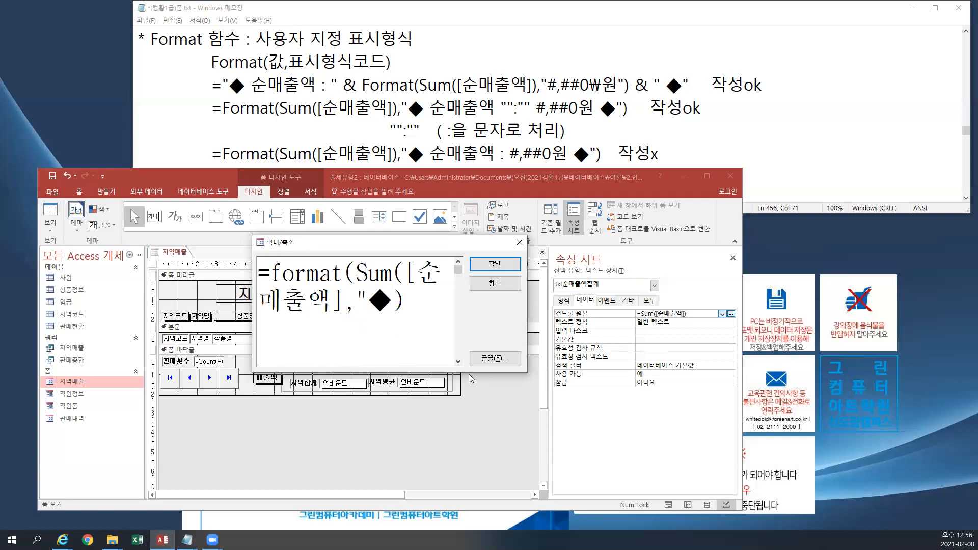
Continue the format code after ◆ with a space and the text 순매출액 : #,##0원.
type("순")
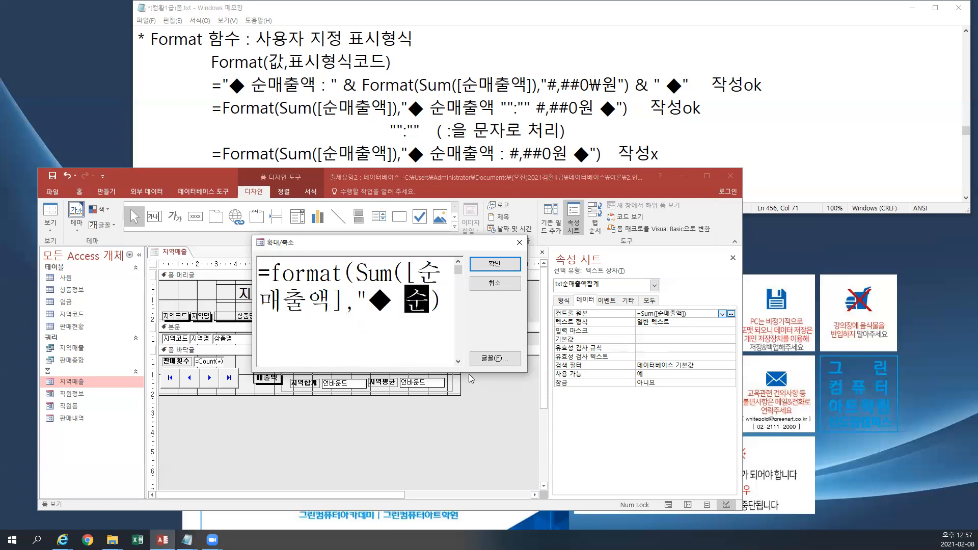
type("매출액")
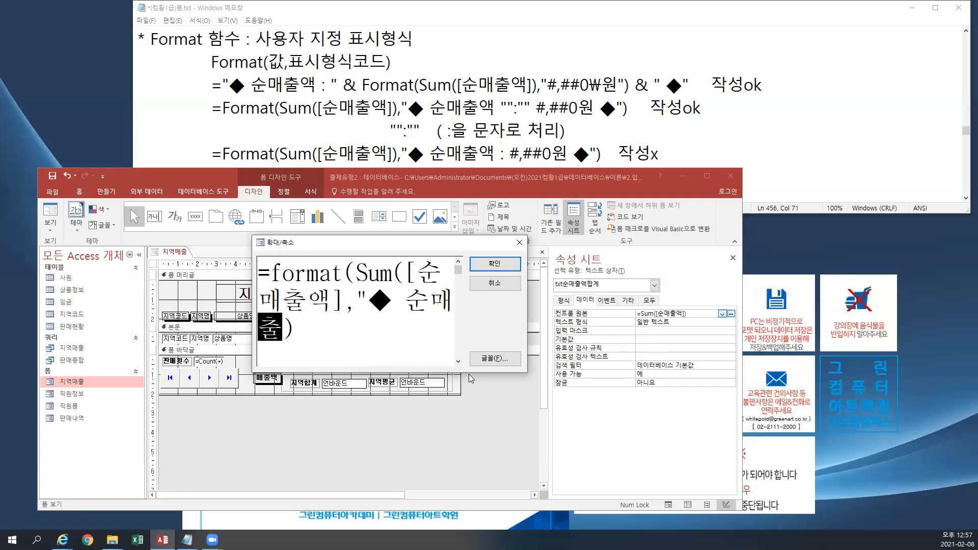
type(" :")
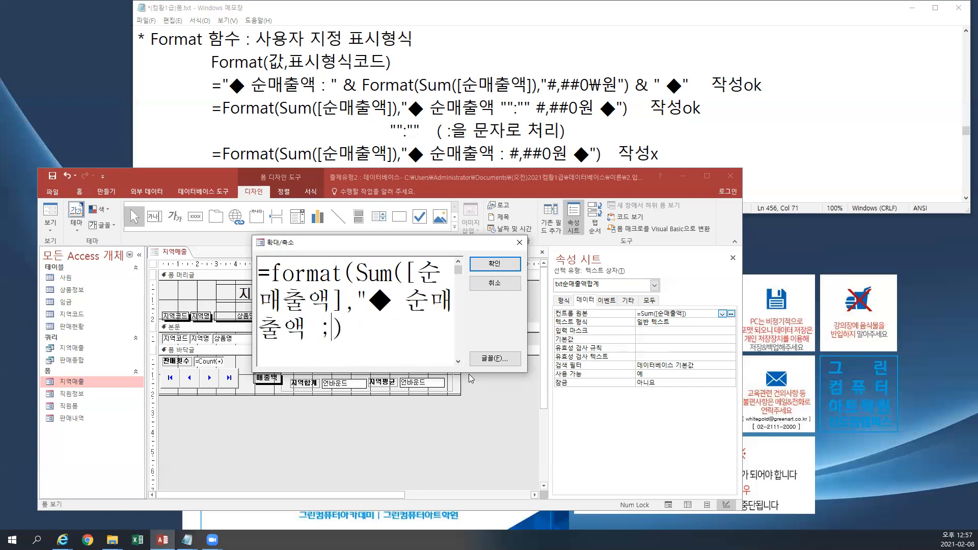
key("BackSpace")
type(": ")
type("#,")
type("##0")
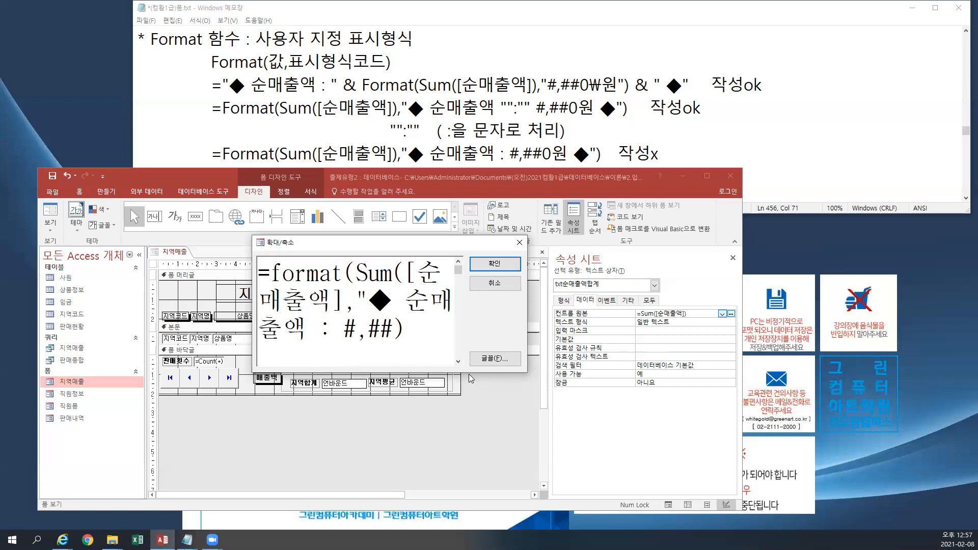
type("원")
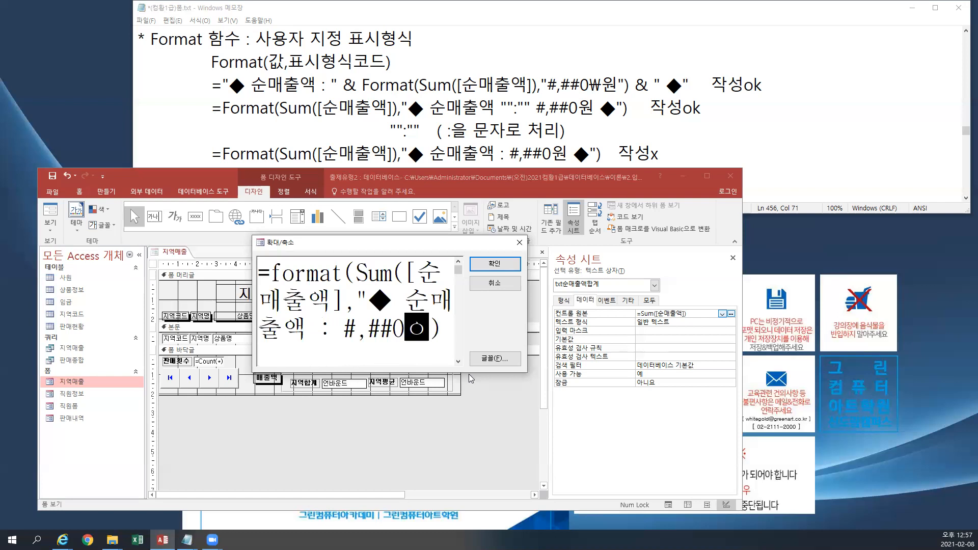
End the format code with a space, the ■ symbol and a closing quotation mark.
type(" ㅁ")
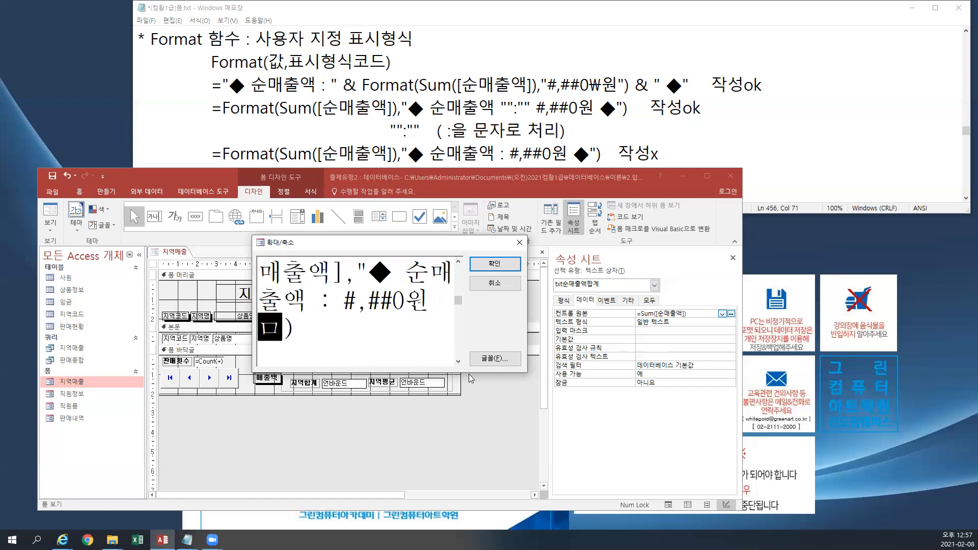
key("Hangul_Hanja")
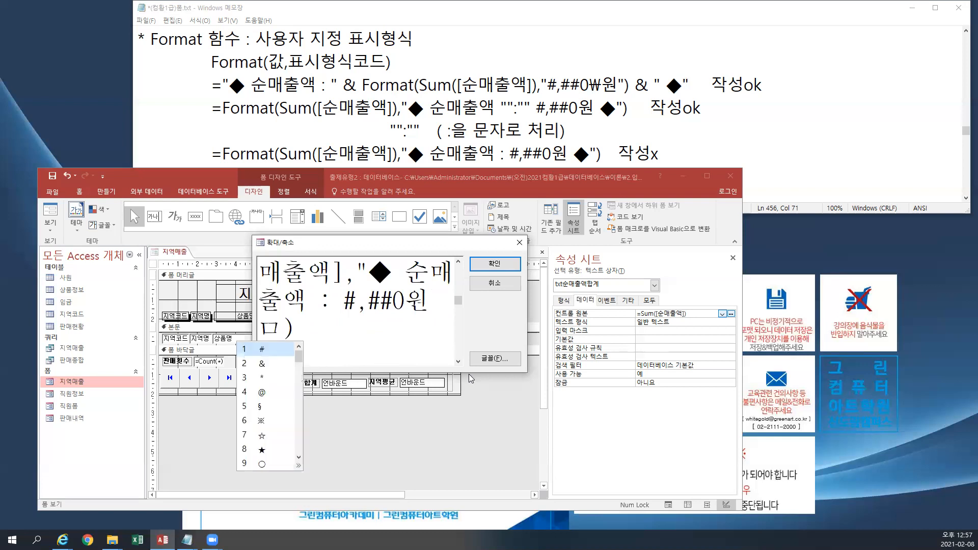
left_click(301, 443)
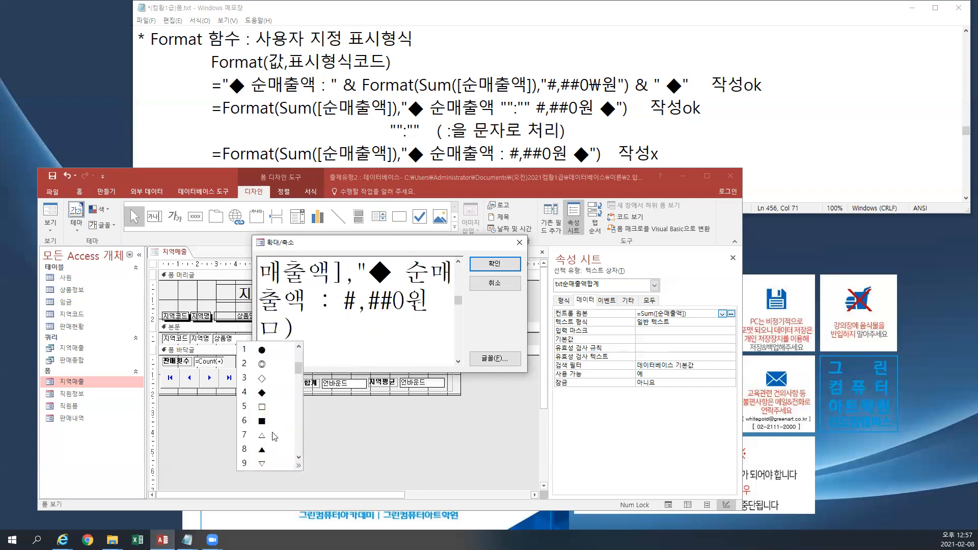
left_click(261, 421)
type("\"")
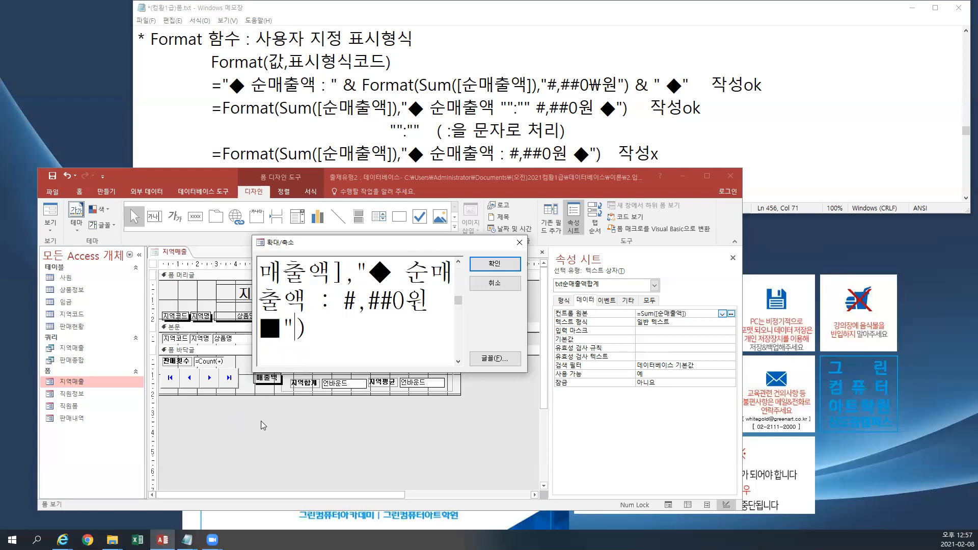
Compare the expression with the Format formula in the Notepad notes and try to apply it as the 컨트롤 원본.
left_click(601, 153)
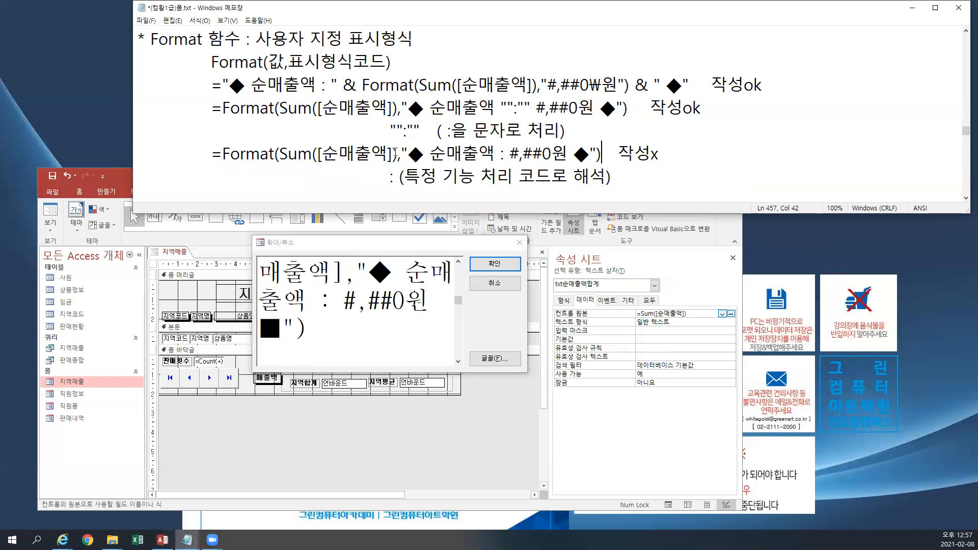
left_click(359, 334)
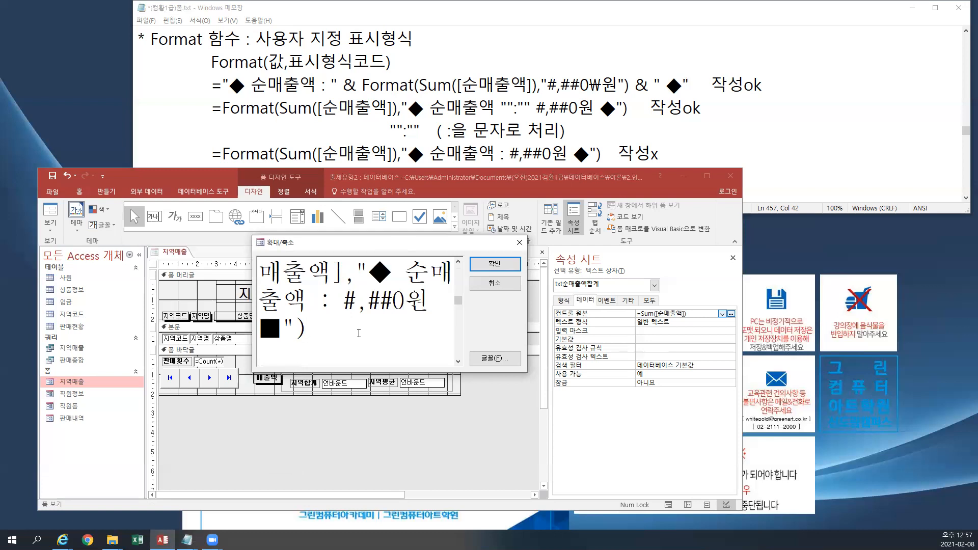
left_click(484, 269)
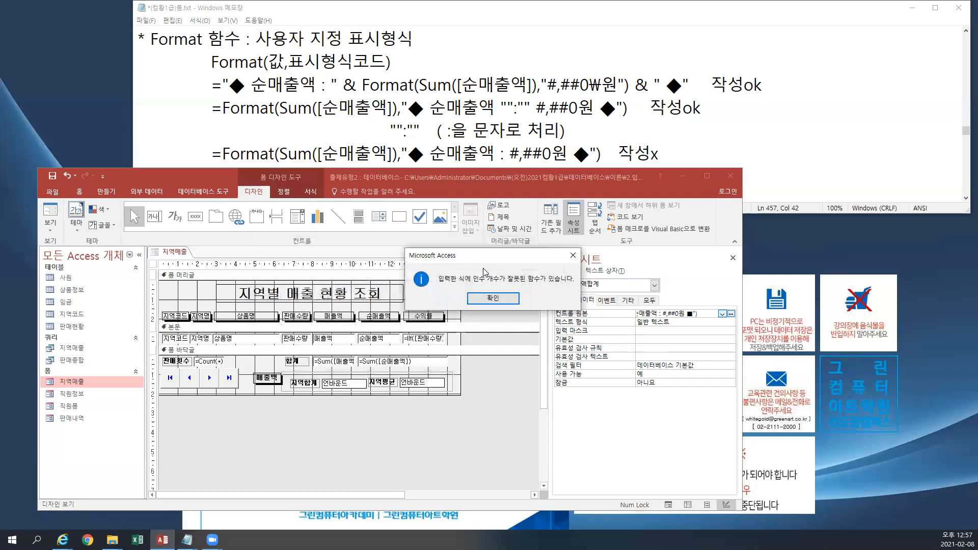
left_click(493, 299)
key("Caps_Lock")
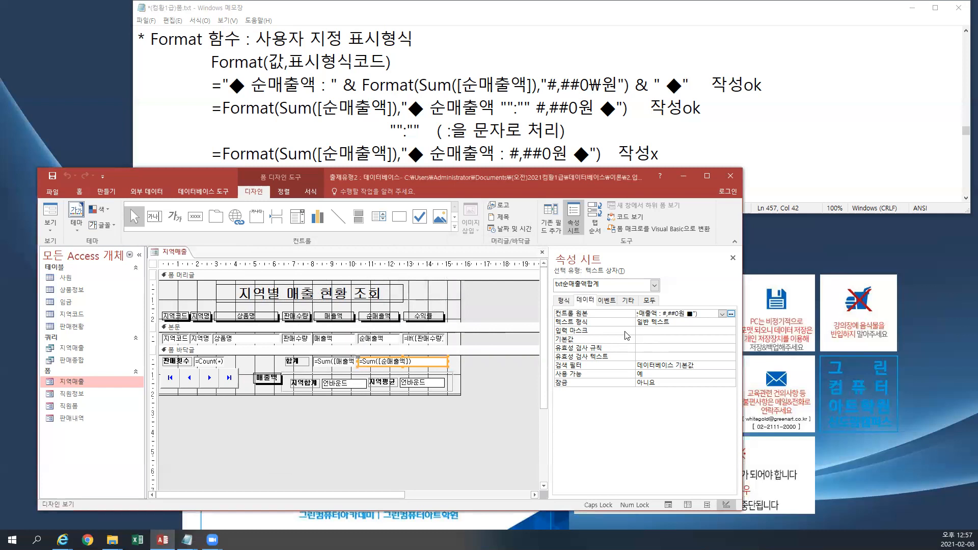
Reopen the txt순매출액합계 expression in the zoom box and try again to apply it without edits.
key("shift+F2")
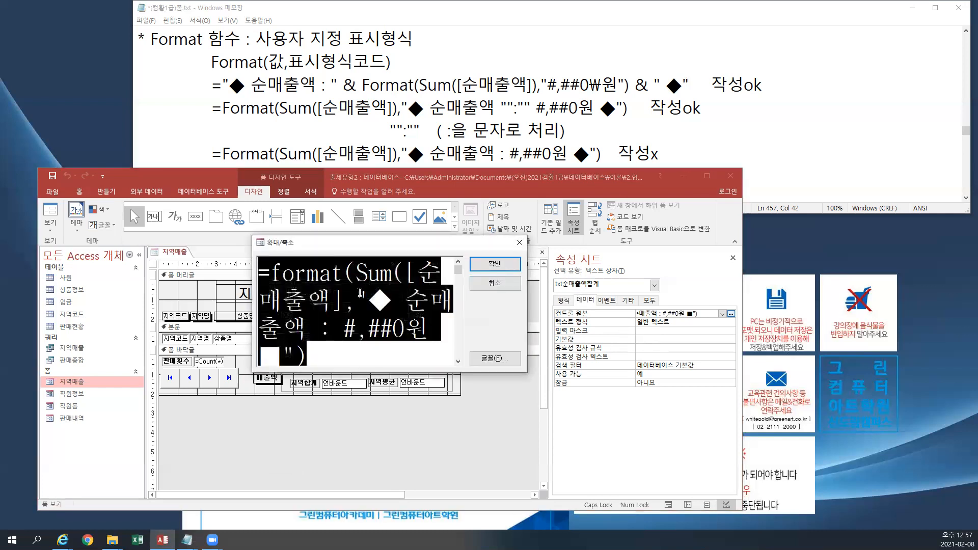
left_click(359, 292)
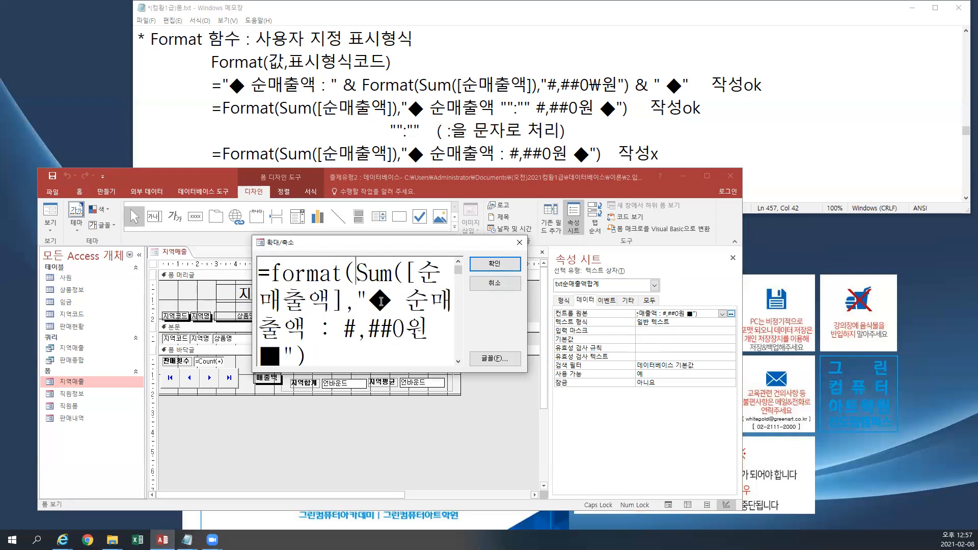
left_click(494, 263)
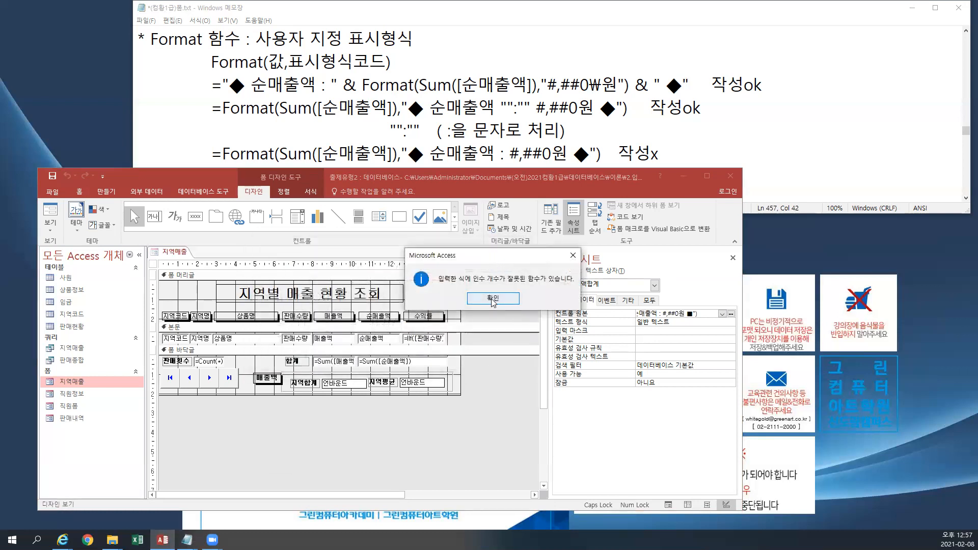
left_click(493, 301)
left_click(502, 296)
left_click(493, 298)
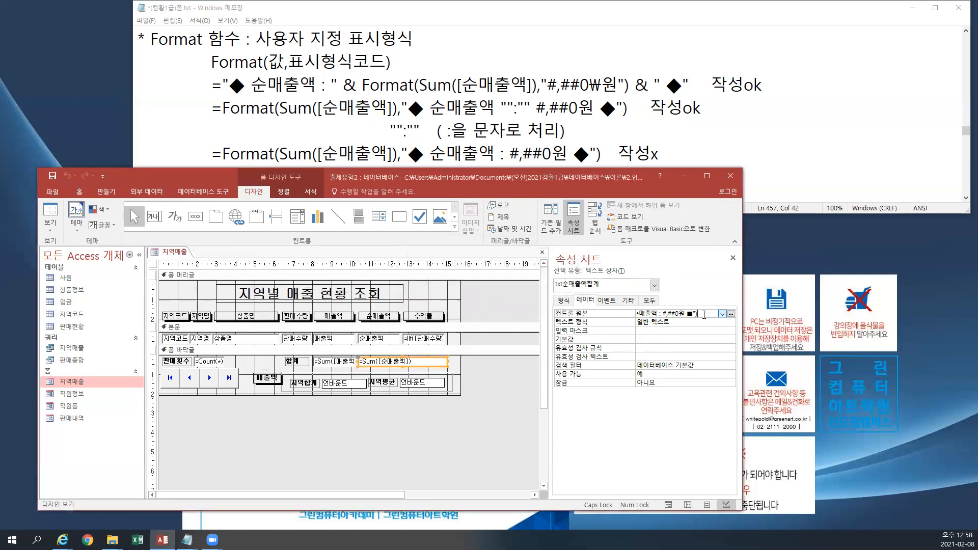
Examine the colon in the txt순매출액합계 expression and consult the calculated-field notes in the 쿼리 Notepad file.
key("shift+F2")
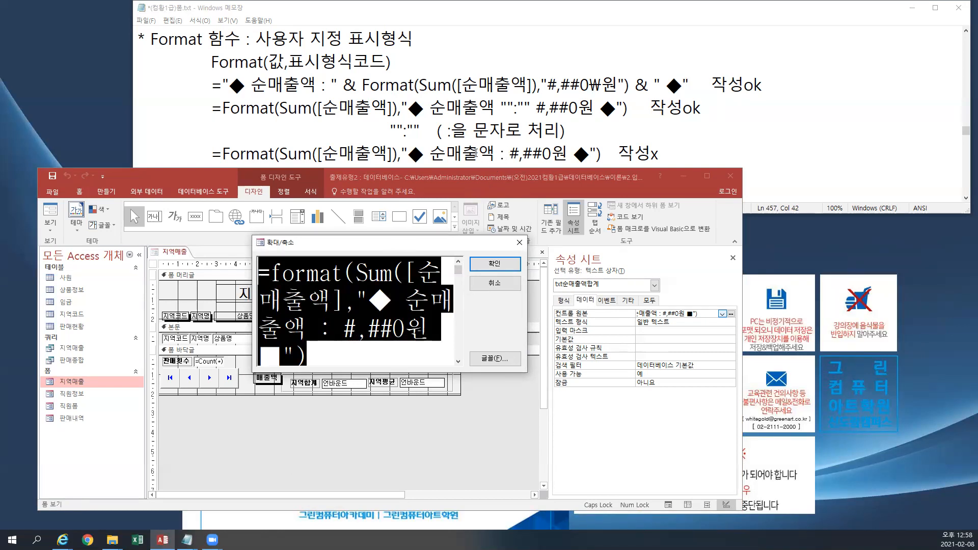
left_click_drag(343, 327, 322, 332)
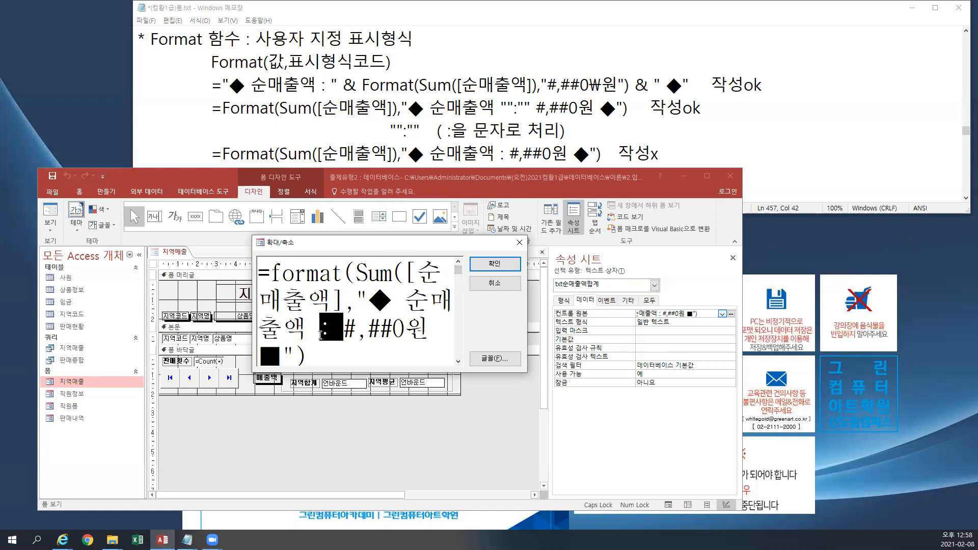
left_click(112, 540)
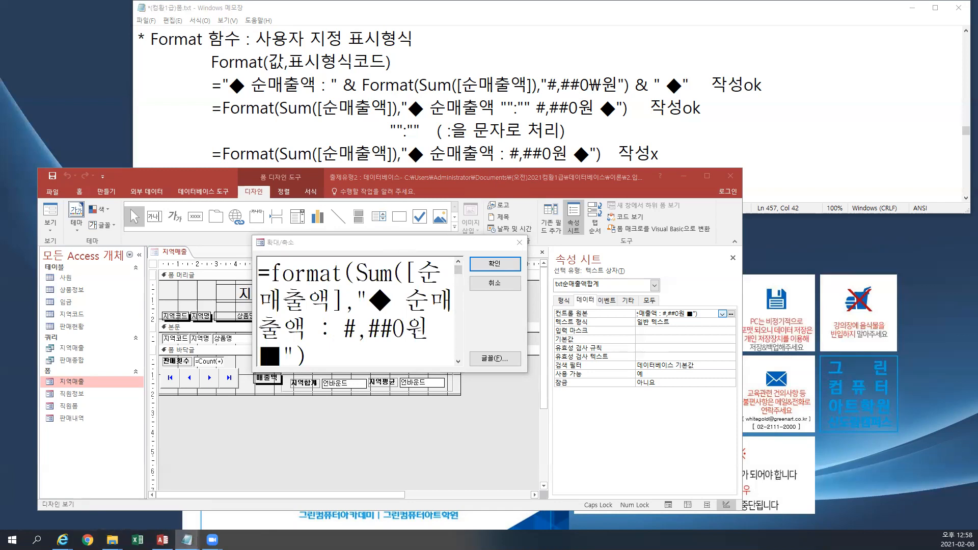
left_click(187, 540)
scroll(486, 248, "down", 10)
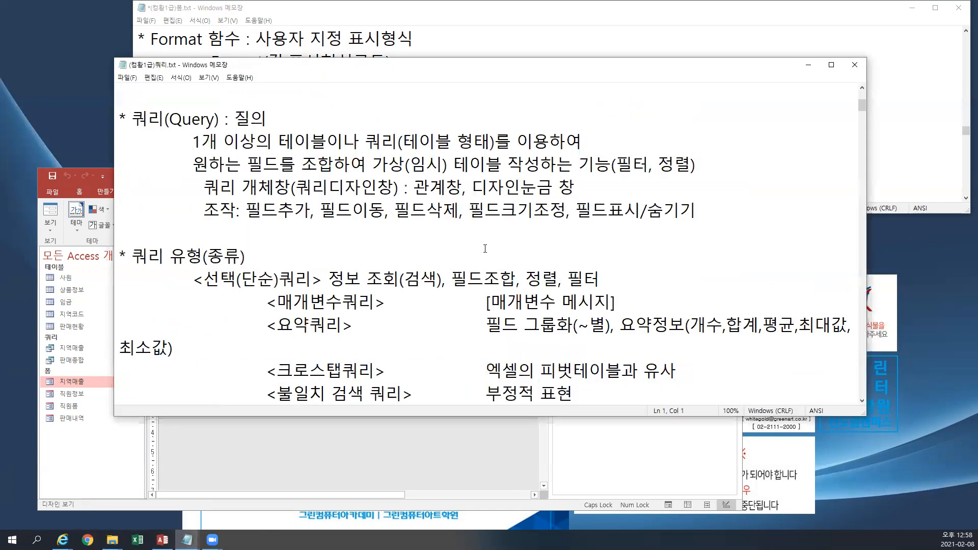
scroll(486, 248, "down", 4)
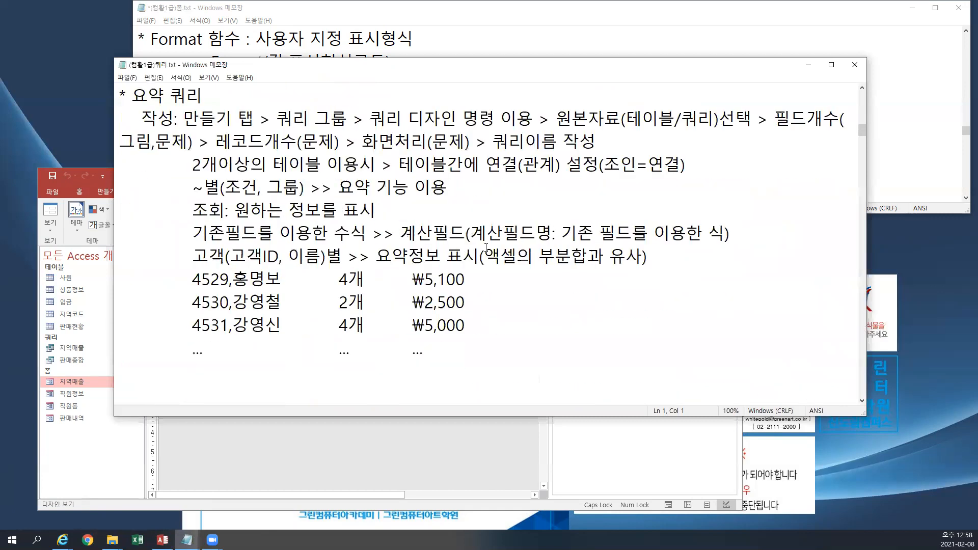
left_click_drag(469, 232, 556, 233)
left_click(808, 64)
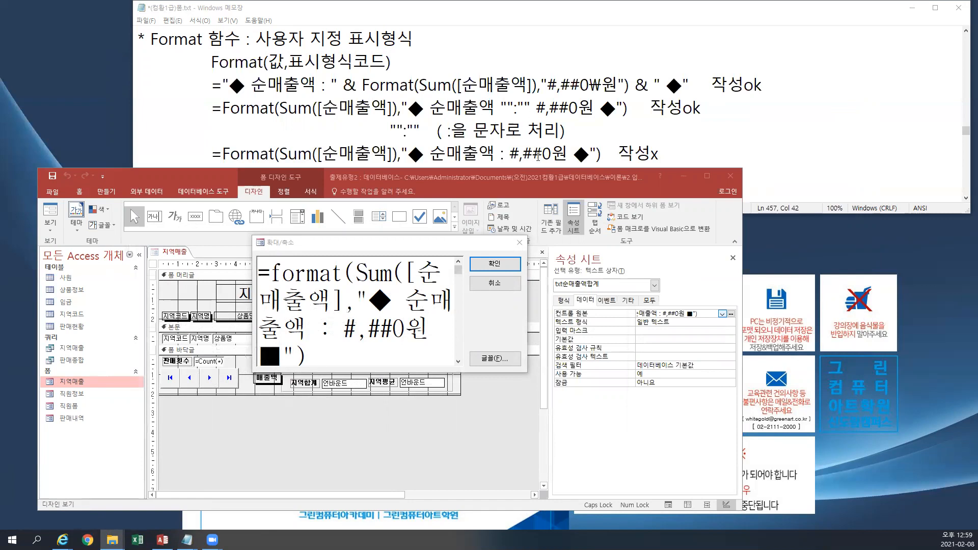
Highlight the colon in the Format formula marked 작성x in the 폼 notes.
left_click(498, 153)
left_click_drag(498, 153, 505, 152)
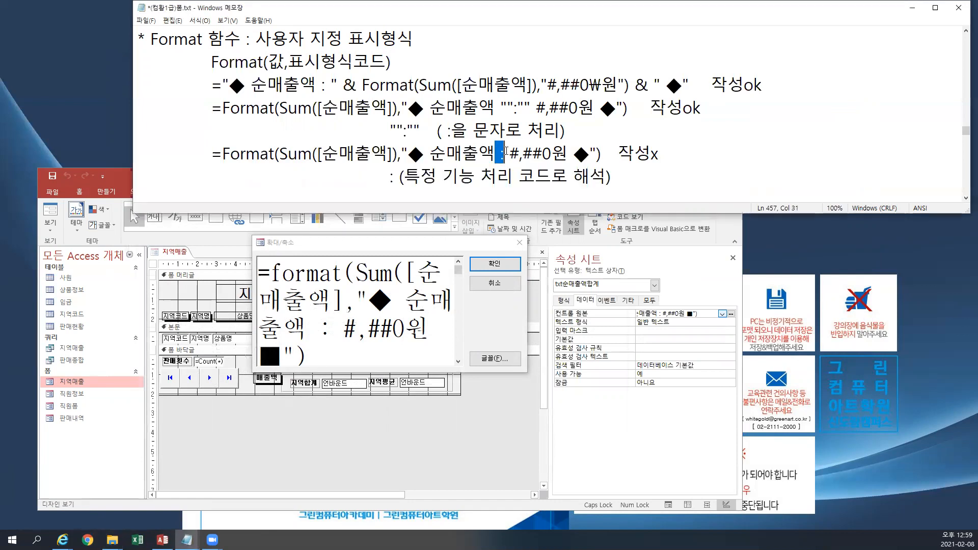
left_click(510, 153)
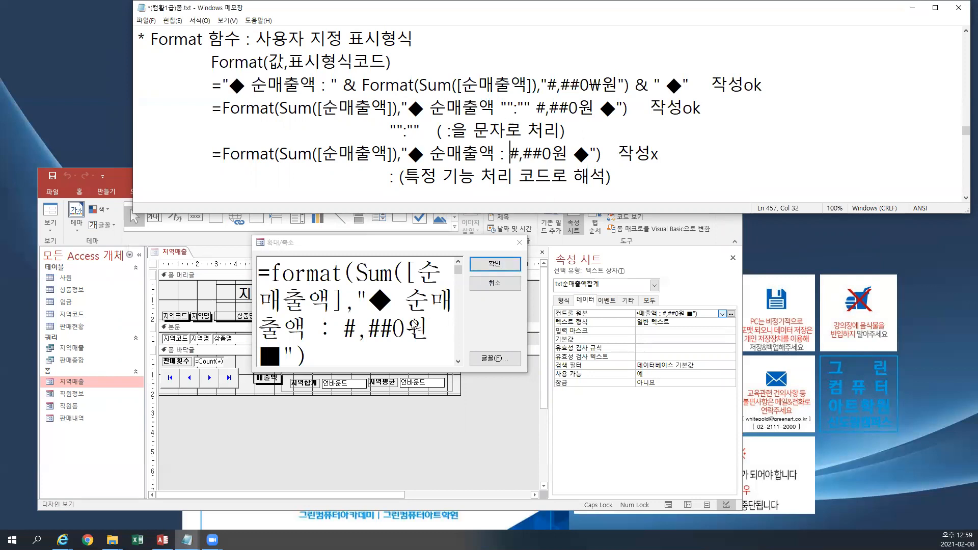
Enclose the colon after 순매출액 in doubled quotation marks ("":"") and try to apply the expression.
left_click(376, 302)
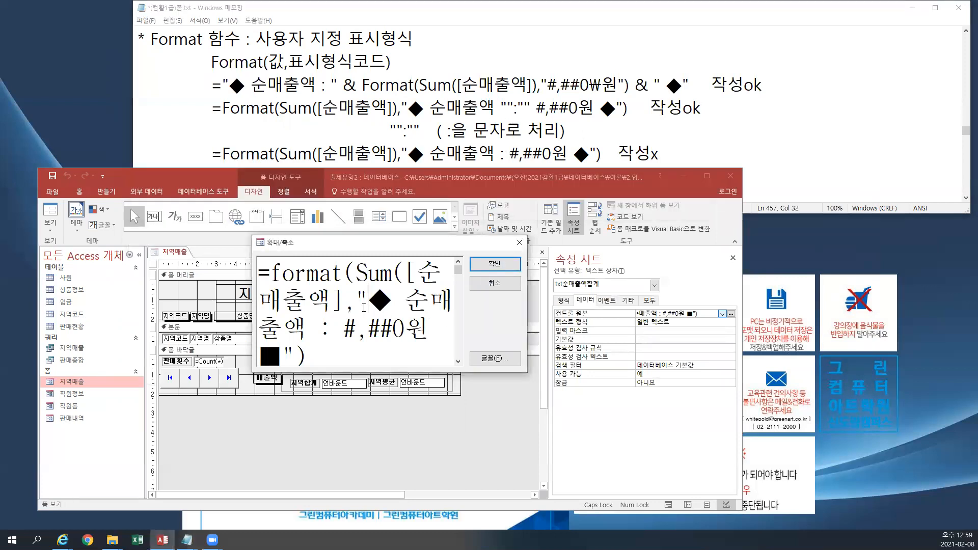
left_click(324, 324)
type("\"\"")
key("Right")
type("\"\"")
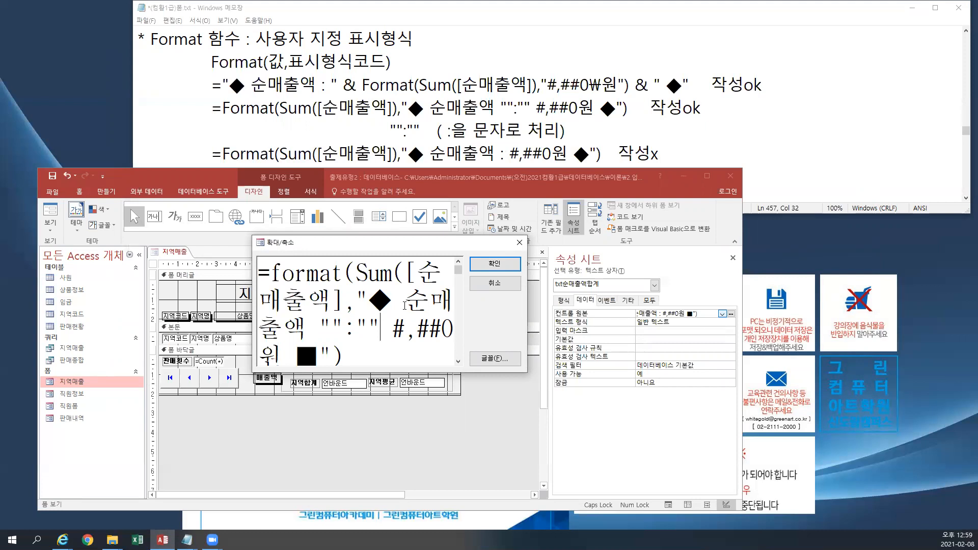
left_click(485, 265)
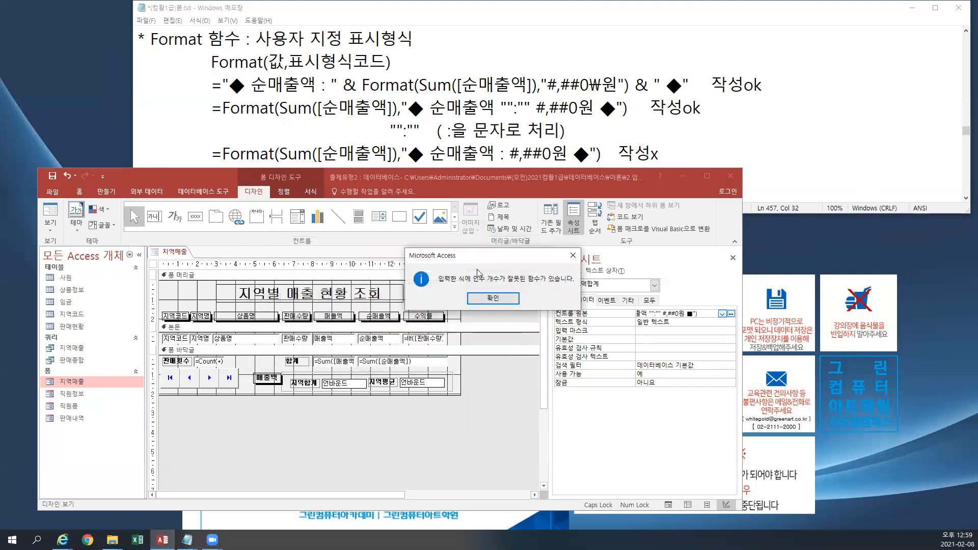
left_click(493, 299)
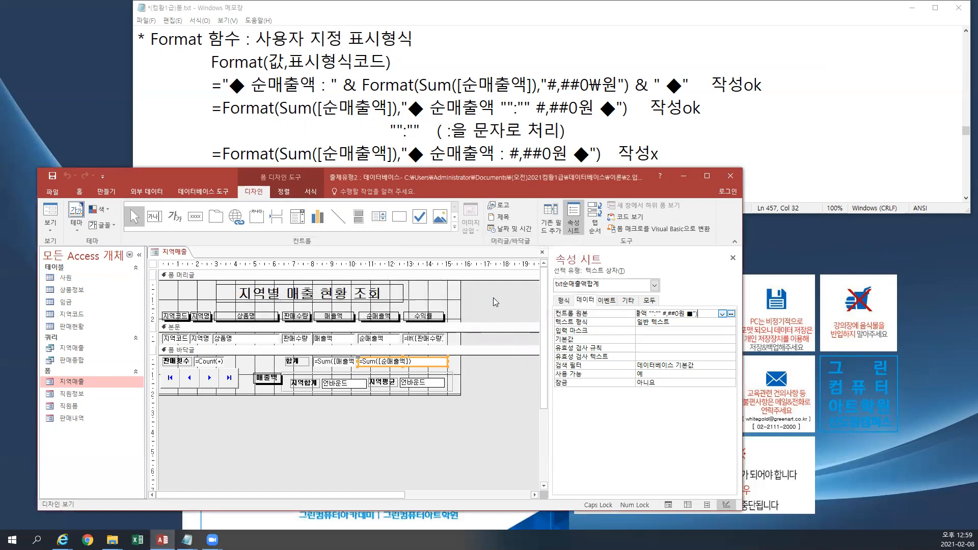
Add the missing closing parenthesis after Sum([순매출액], check the "":"" note, and apply the expression to txt순매출액합계.
key("shift+F2")
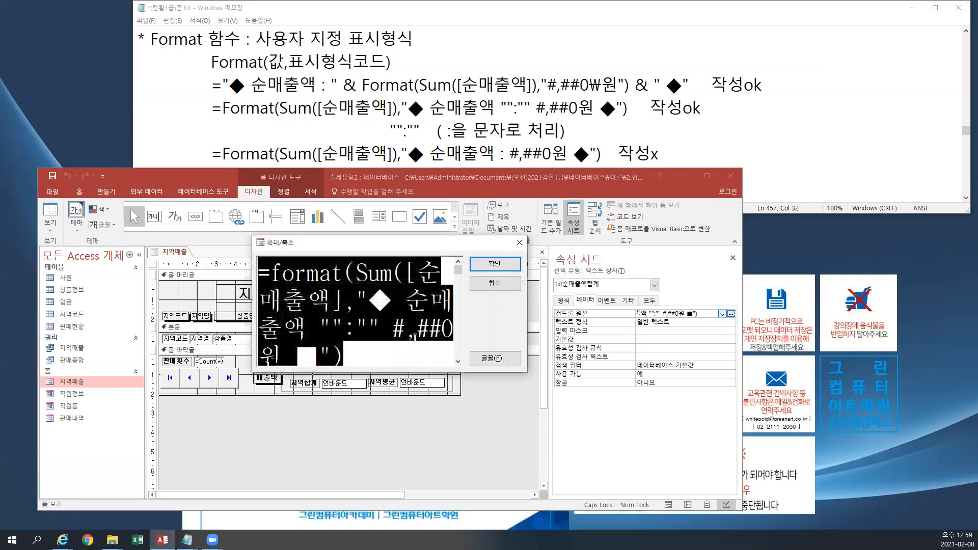
left_click(412, 336)
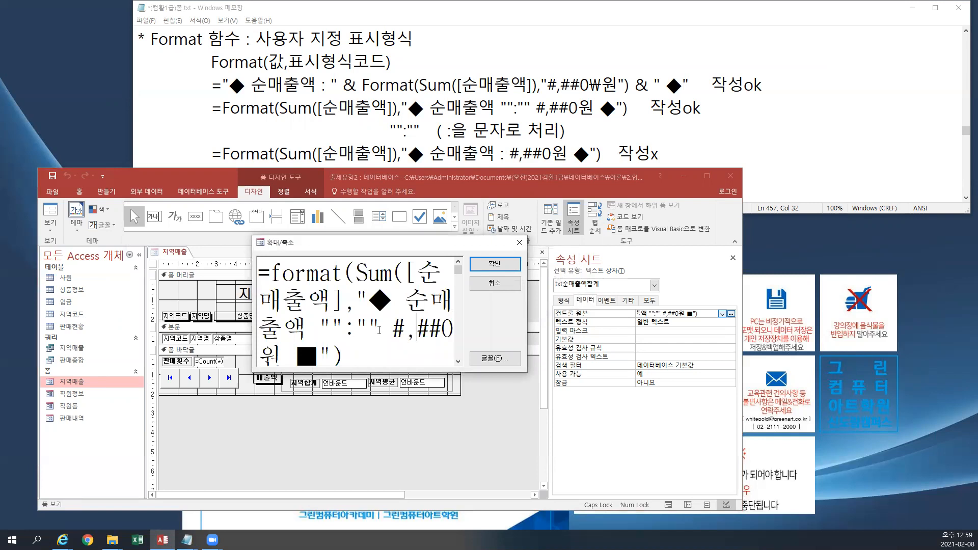
left_click(344, 299)
type(")")
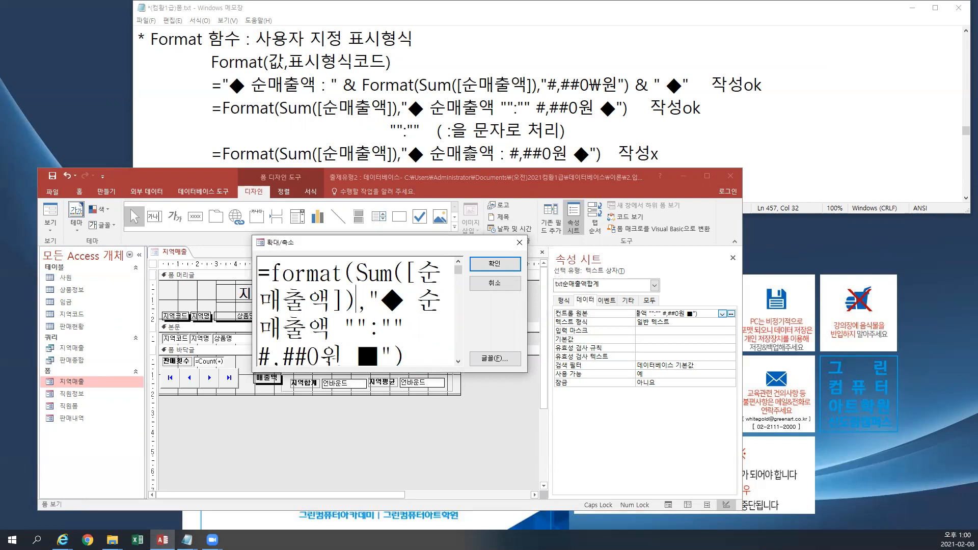
left_click(392, 131)
left_click_drag(391, 131, 425, 128)
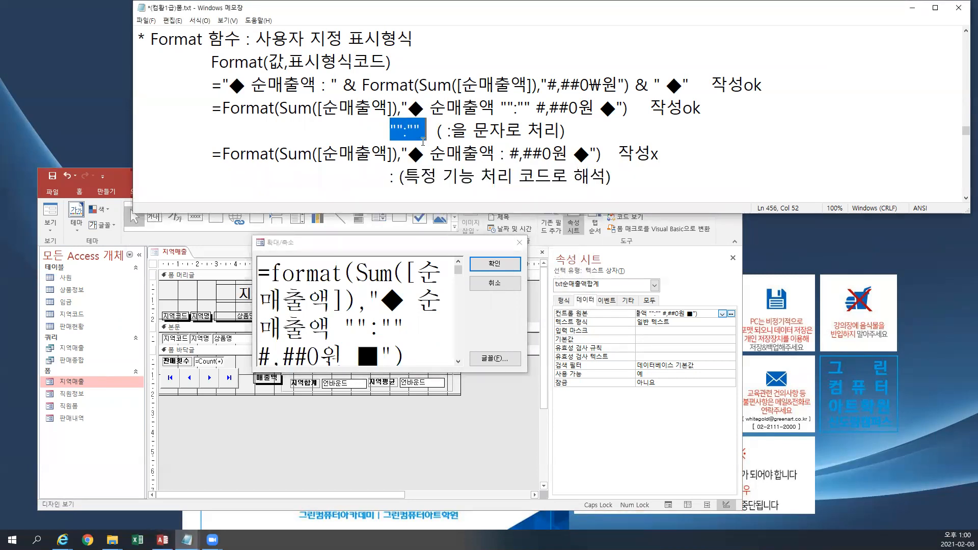
left_click(501, 267)
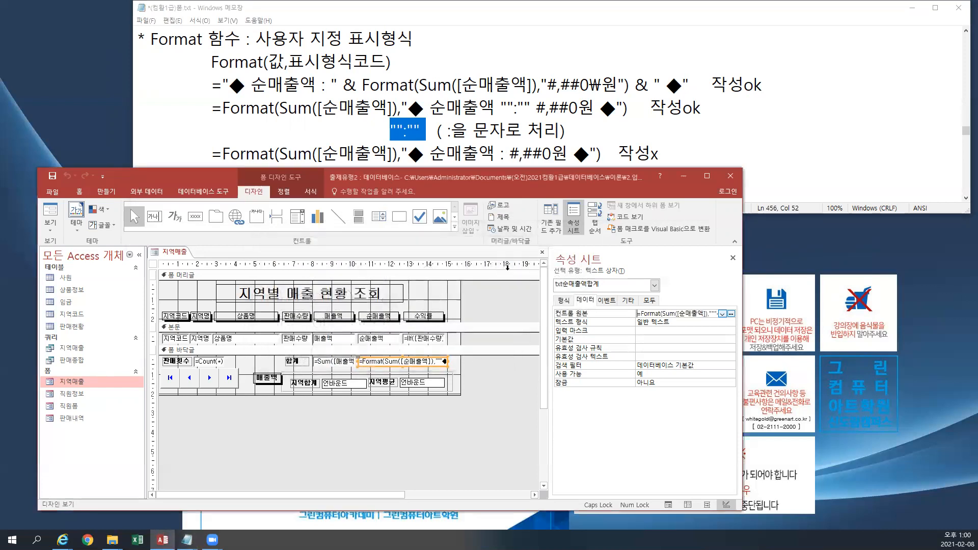
Check the formatted 순매출액 total in the footer in 폼 보기, and return to 디자인 보기.
left_click(50, 225)
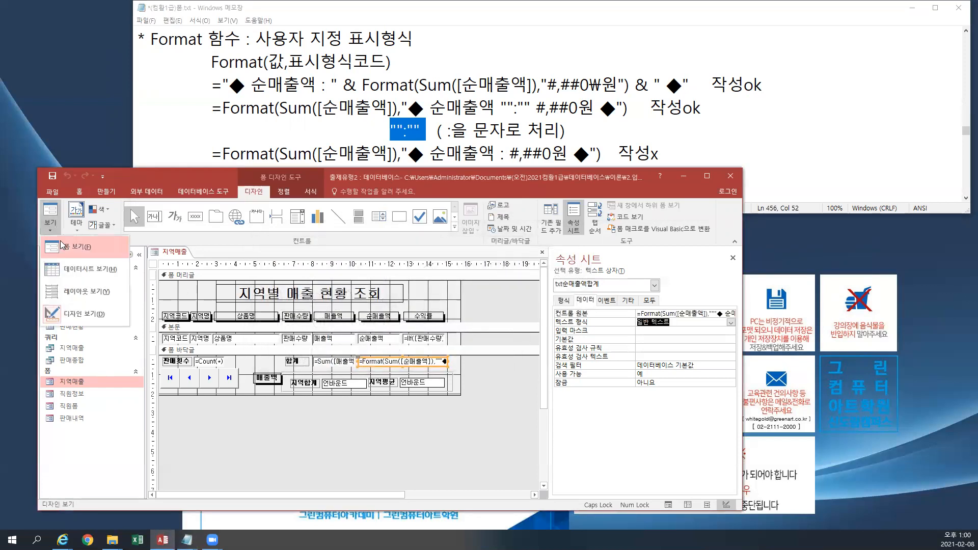
left_click(60, 248)
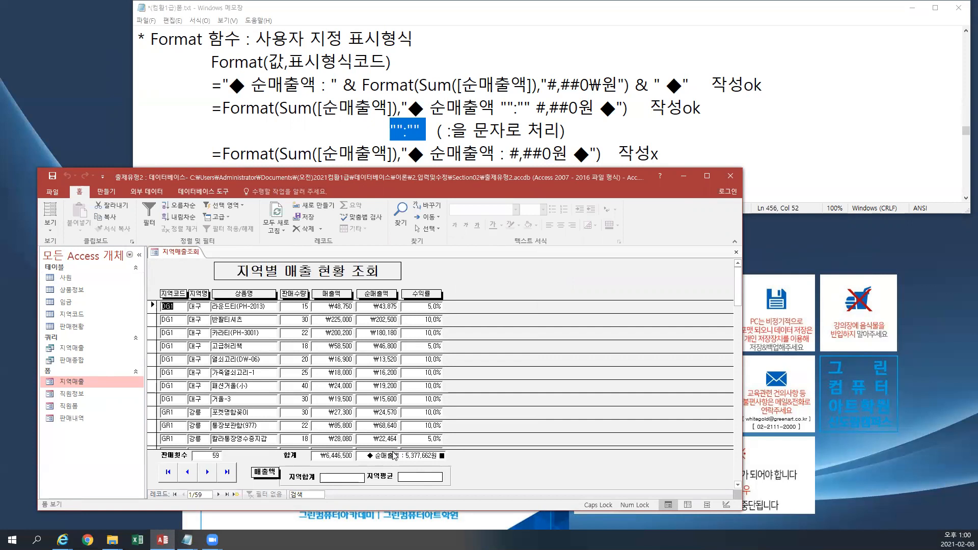
left_click(54, 230)
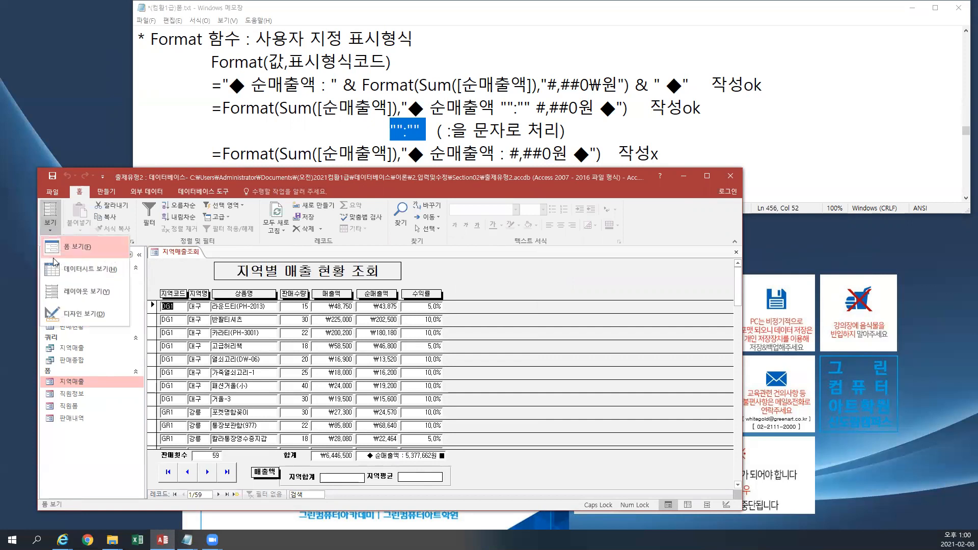
left_click(65, 314)
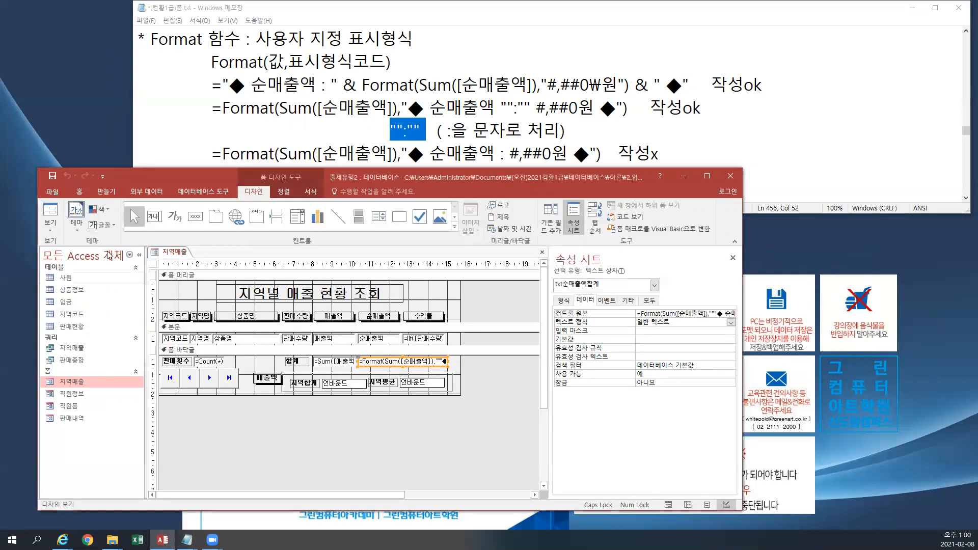
Reopen the txt순매출액합계 expression in the zoom box and delete everything after Sum([순매출액]).
left_click(689, 313)
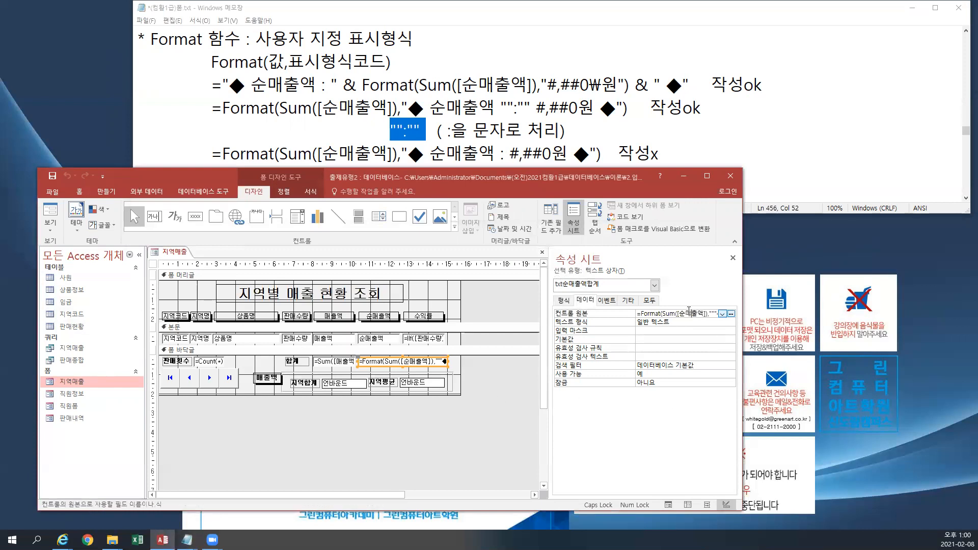
key("shift+F2")
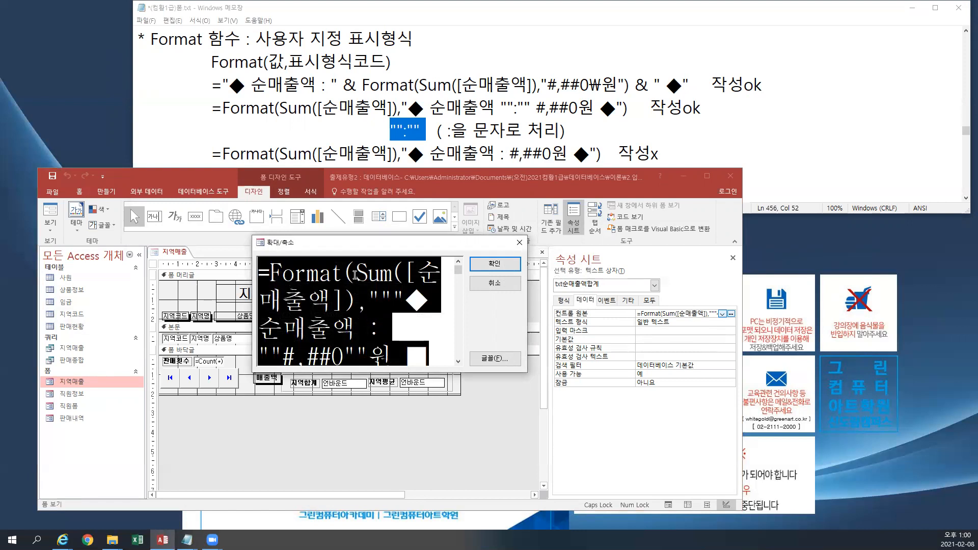
left_click(366, 292)
left_click_drag(366, 293, 439, 357)
key("Delete")
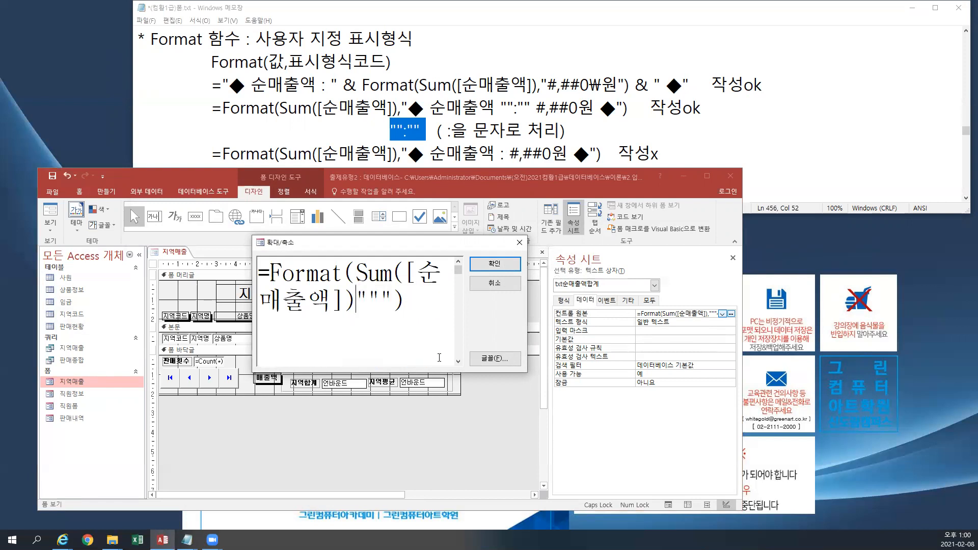
key("Delete")
key("Delete")
key("Delete")
key("Delete")
Complete the Format function after Sum([순매출액]) with a comma, the format code "#,##0원" and a closing parenthesis.
type(",")
type("#,##0")
left_click(375, 304)
type("\"")
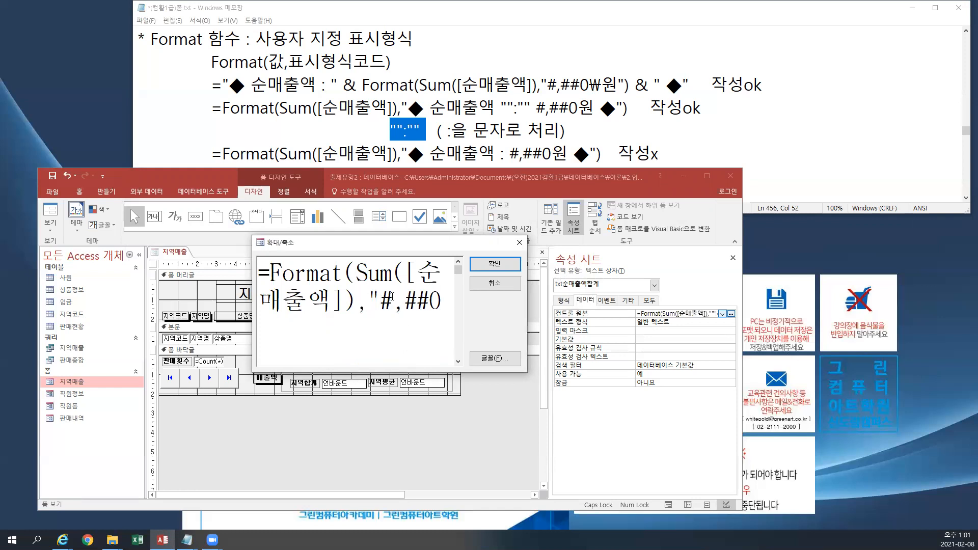
left_click(453, 295)
type("ㅇ원\"")
type(")")
Compare with the Format part of the first note formula, insert ₩ before 원, and apply the expression.
left_click_drag(362, 85, 630, 85)
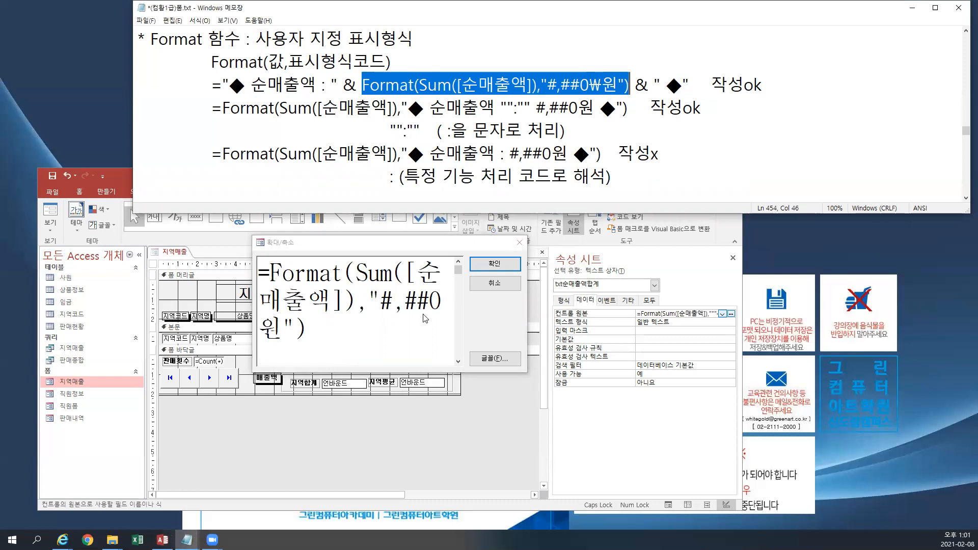
left_click(267, 332)
type("₩")
left_click(485, 266)
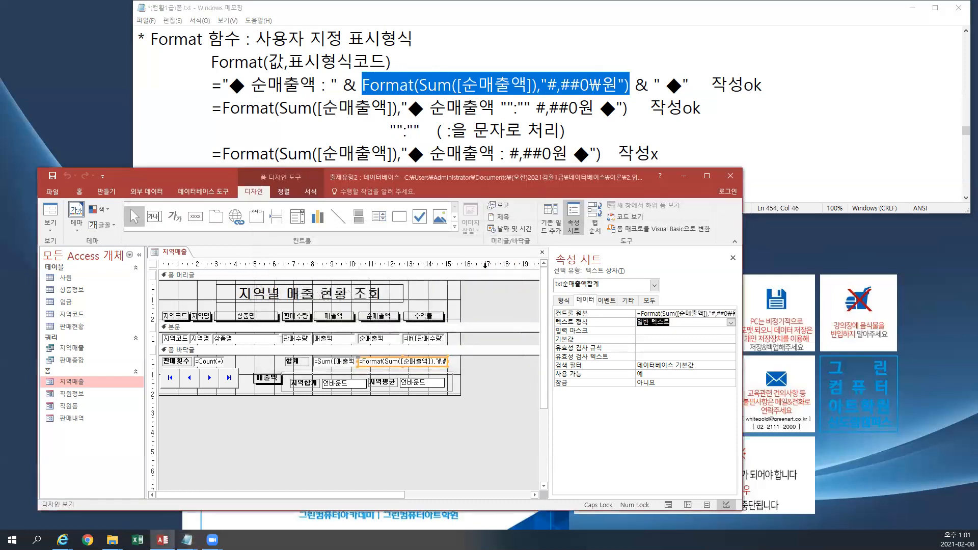
Reopen the applied expression to examine the ₩ before 원, and close the zoom box without changes.
left_click(698, 310)
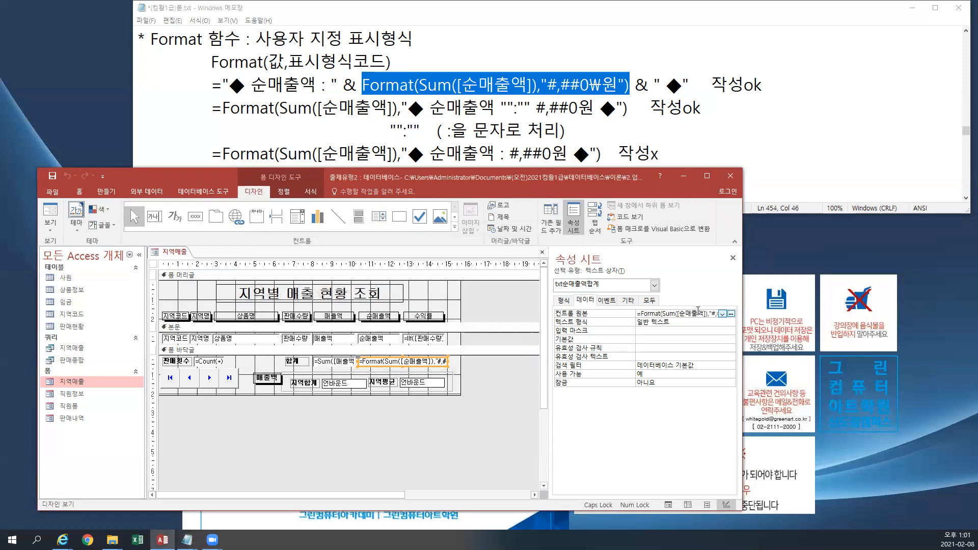
key("shift+F2")
left_click_drag(442, 300, 452, 299)
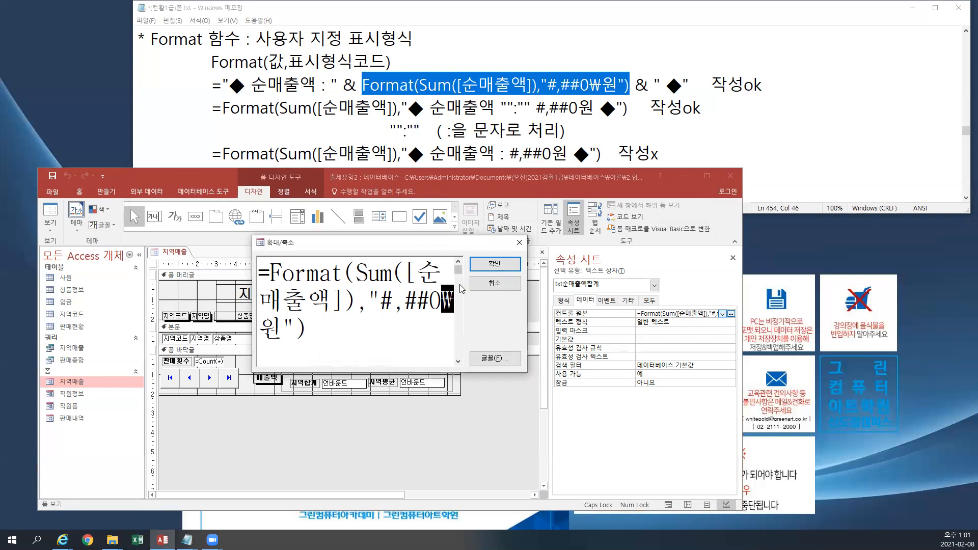
left_click(520, 243)
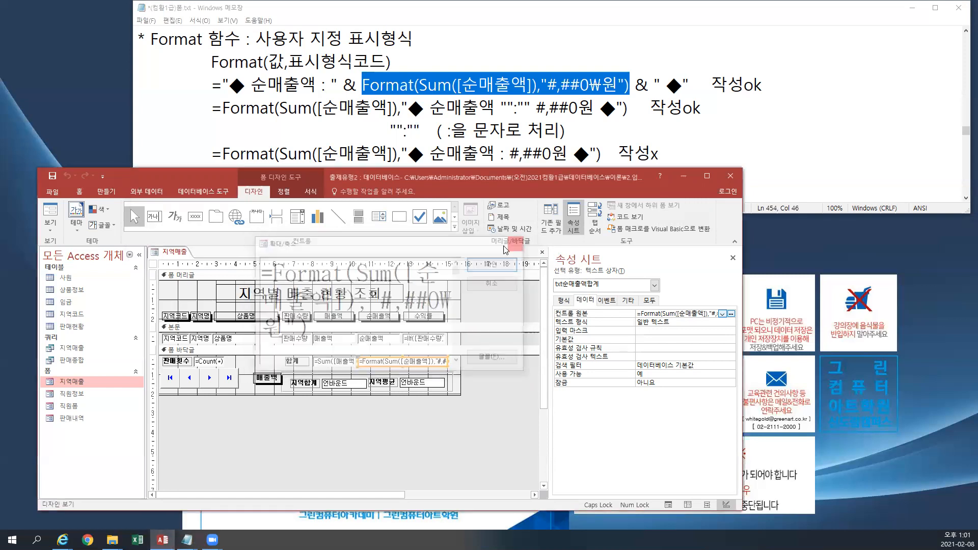
Preview the footer total with the #,##0₩원 format in 폼 보기, and go back to 디자인 보기.
left_click(50, 224)
left_click(63, 248)
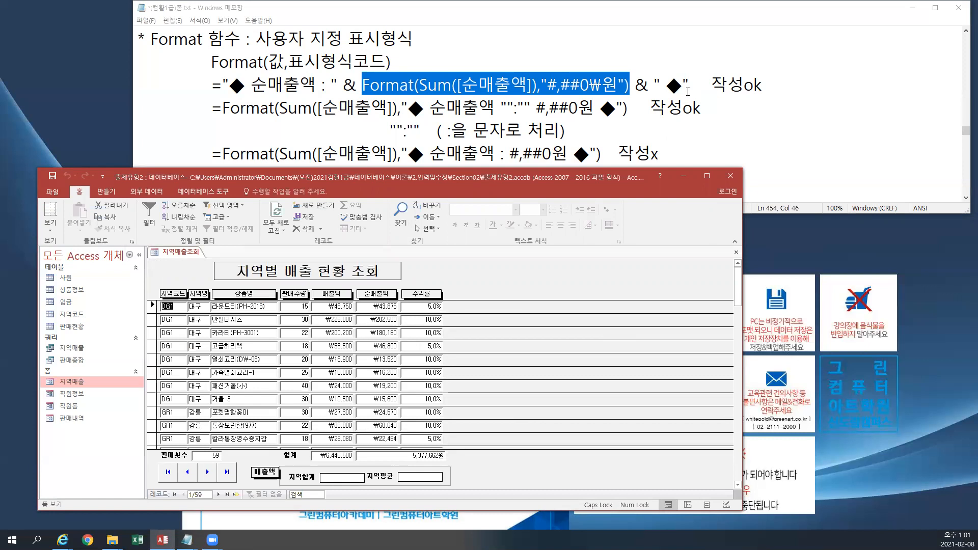
left_click(57, 229)
left_click(61, 309)
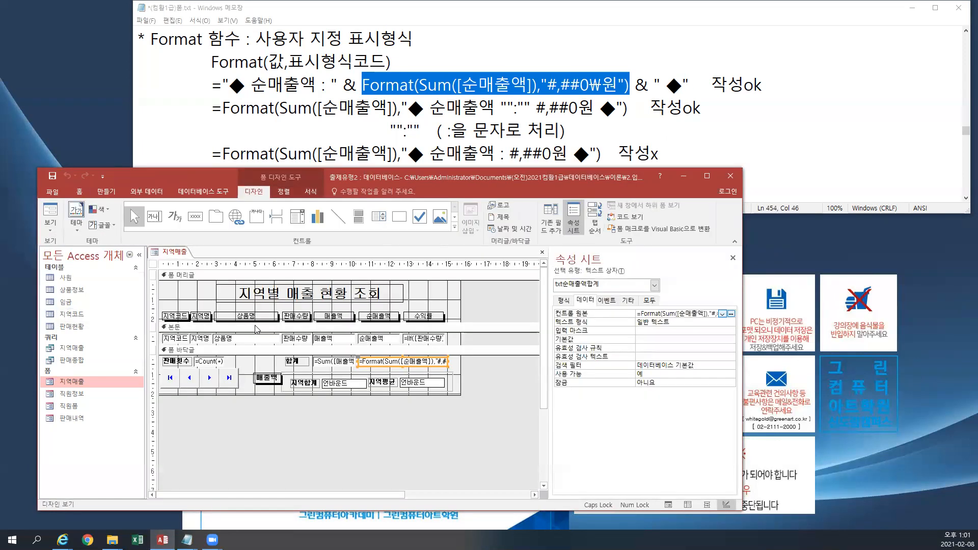
Insert the literal text "◆ 순매출액 : " and a joining & before the Format function in the footer total's 컨트롤 원본.
key("shift+F2")
left_click(273, 274)
key("ctrl+a")
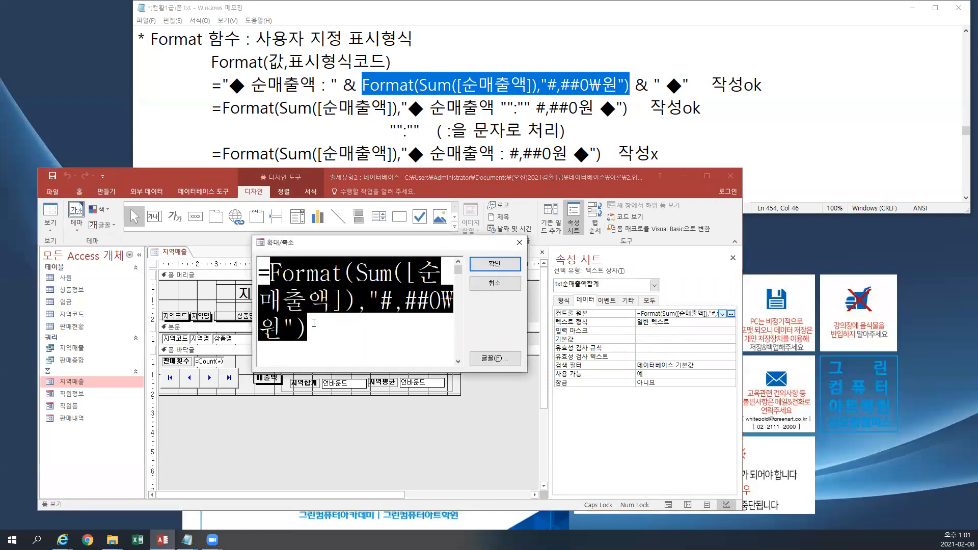
left_click(273, 274)
type("\"A")
key("BackSpace")
type("ㅁ")
key("Hangul_Hanja")
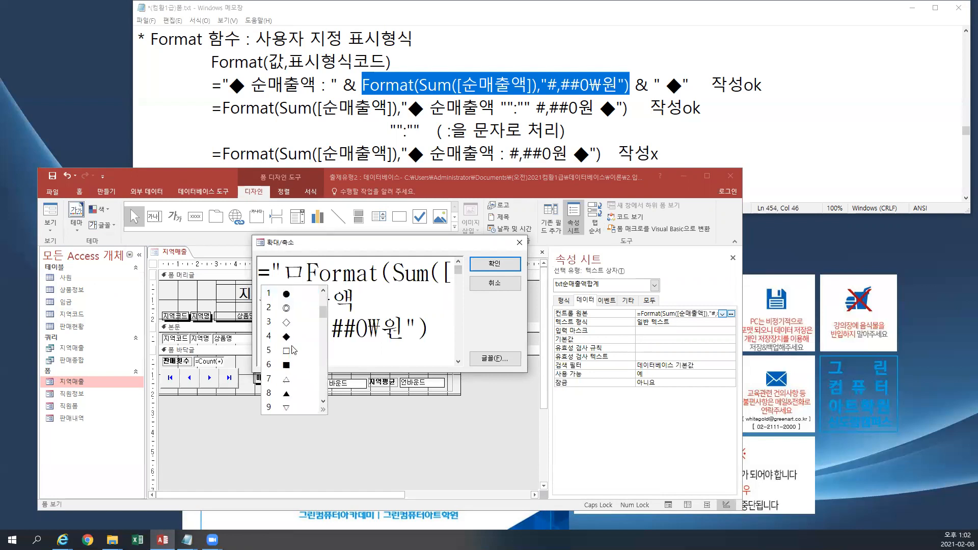
type("4 순매출애")
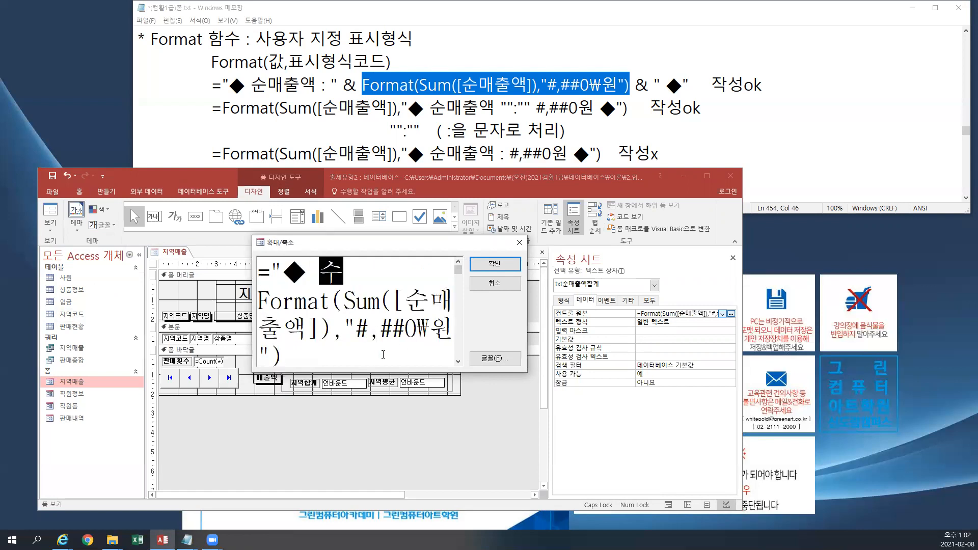
type("ㄱ : \"")
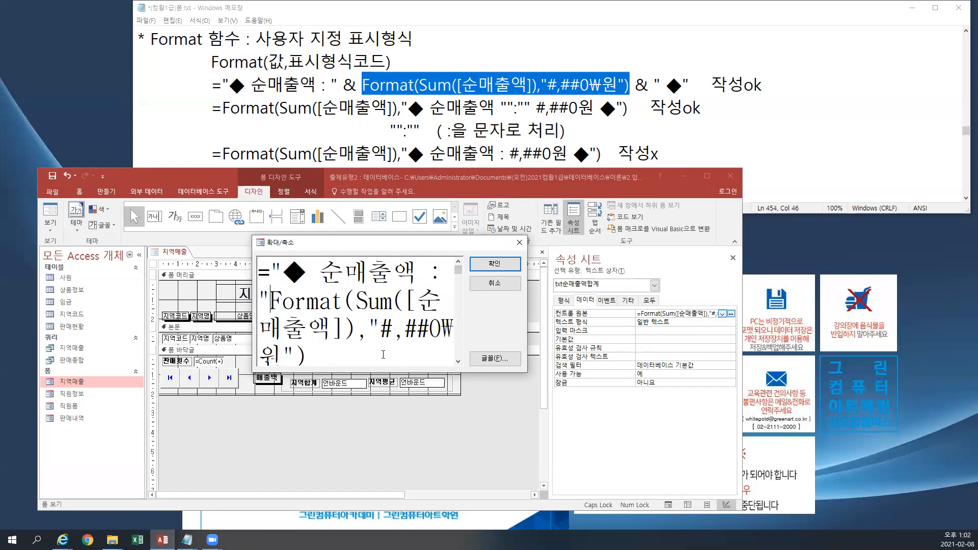
type(" &")
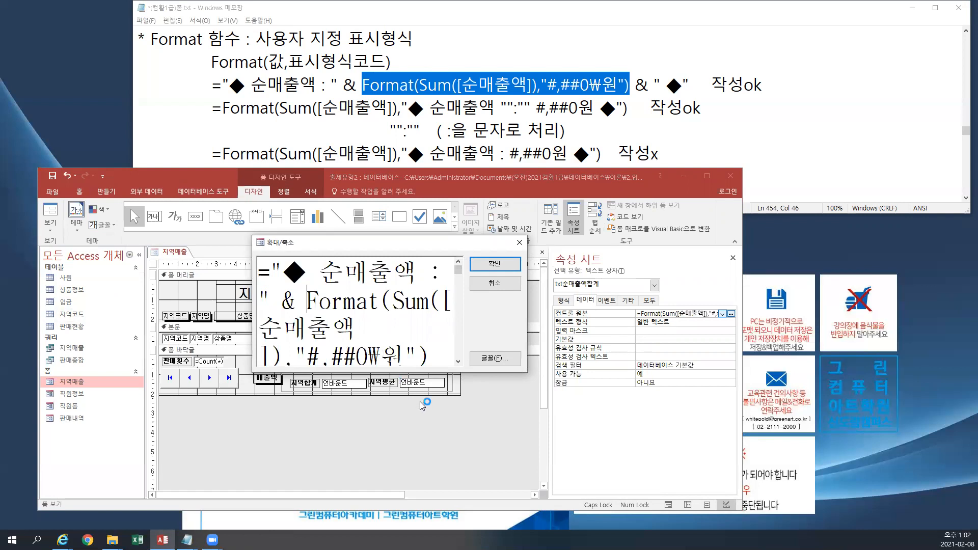
Append & " ◆" after the Format function to close the label text, and apply the expression.
left_click(436, 357)
type("& \" ㅁ")
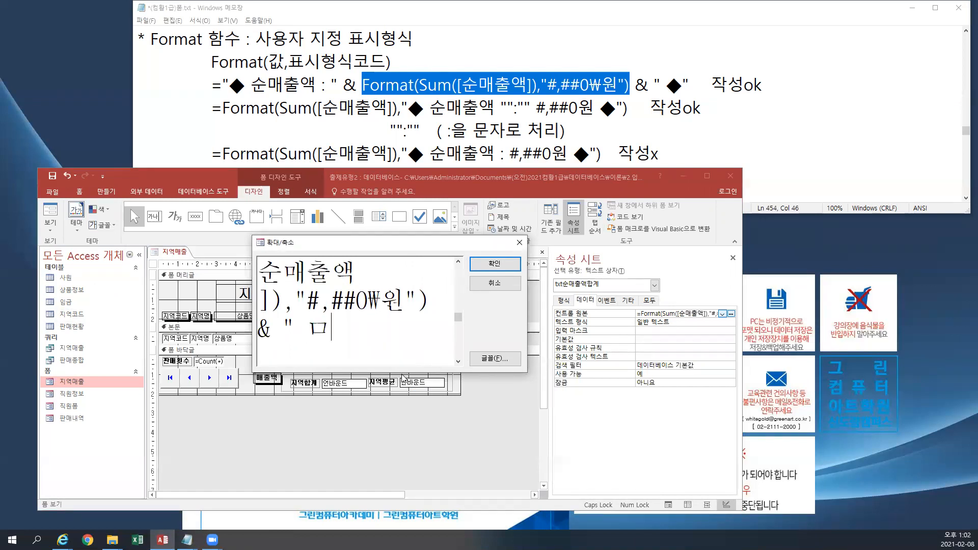
key("BackSpace")
type("ㅁ")
key("Hangul_Hanja")
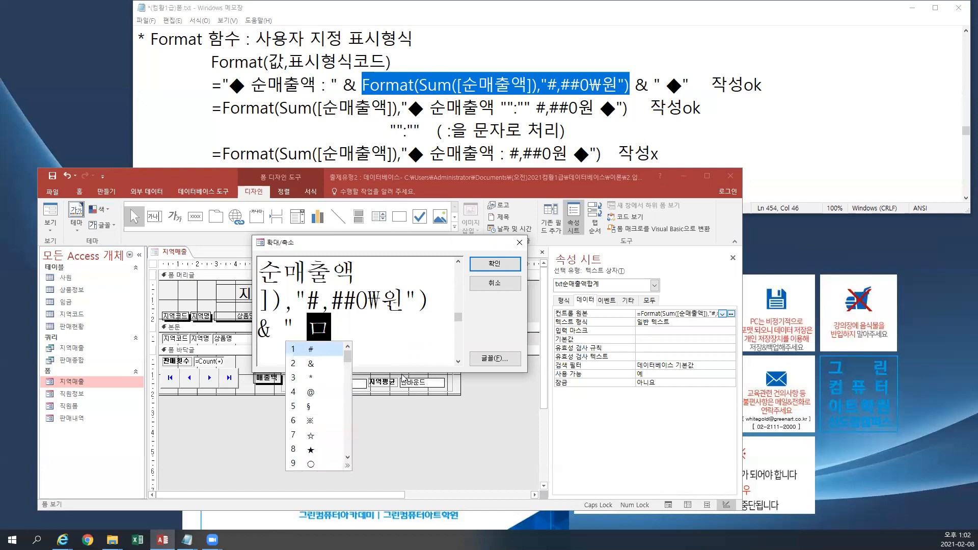
left_click(349, 449)
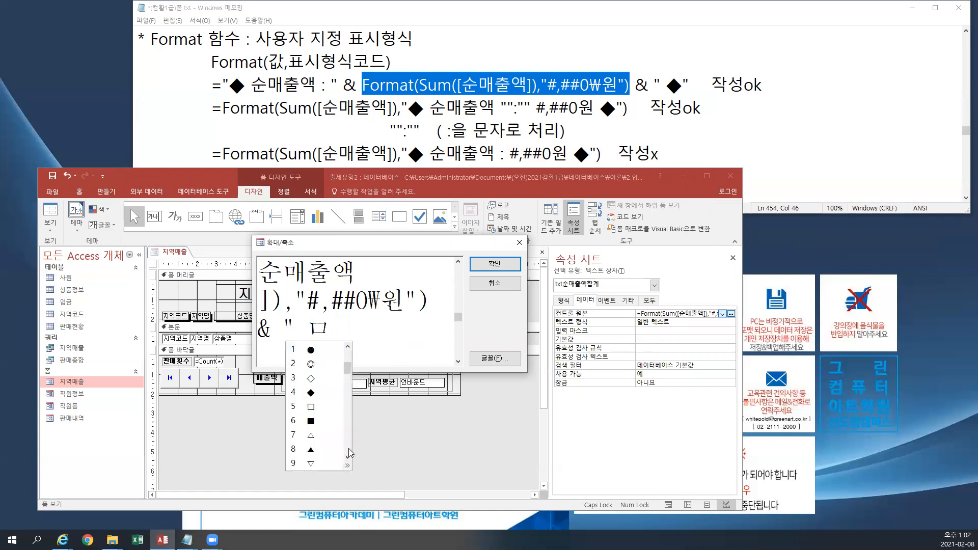
left_click(317, 397)
type("\"")
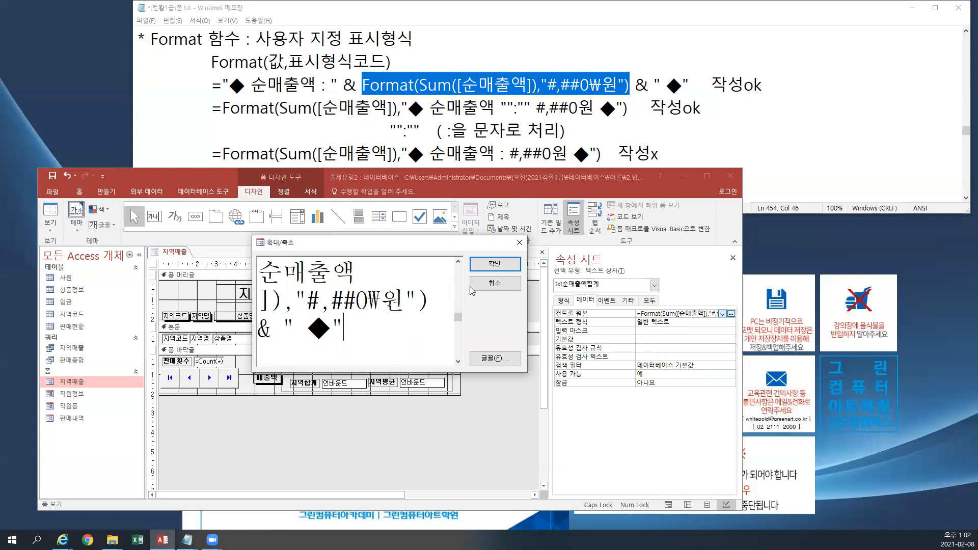
left_click(489, 270)
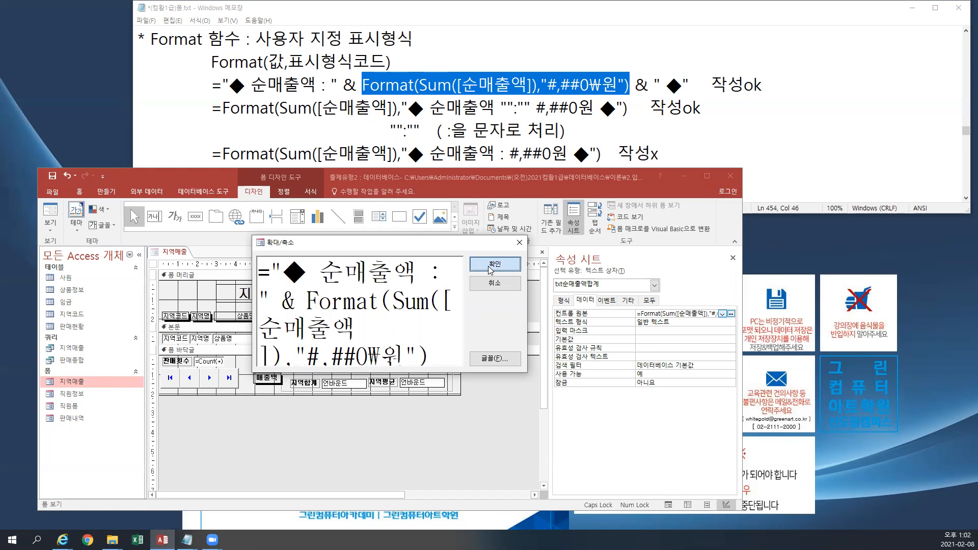
left_click(490, 267)
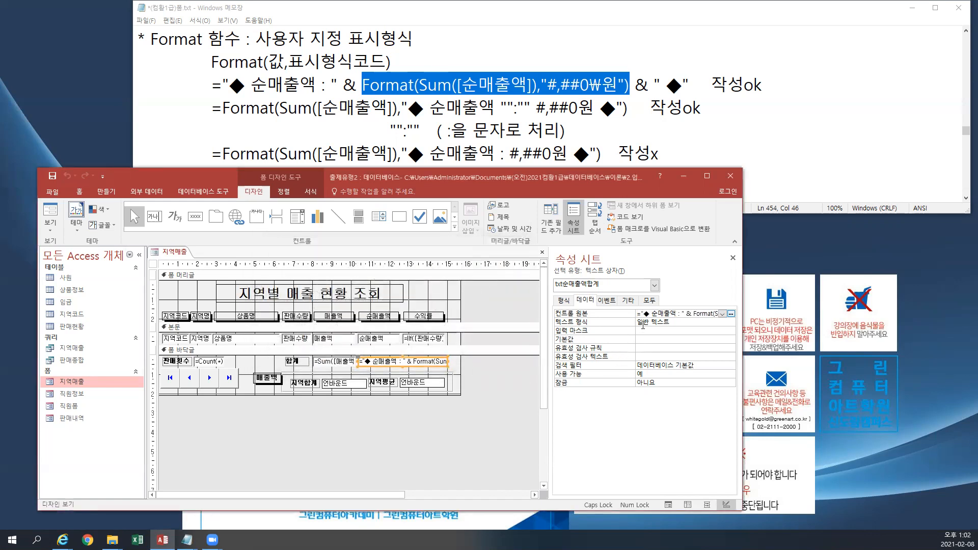
Preview the footer's joined 순매출액 total in 폼 보기.
left_click(643, 325)
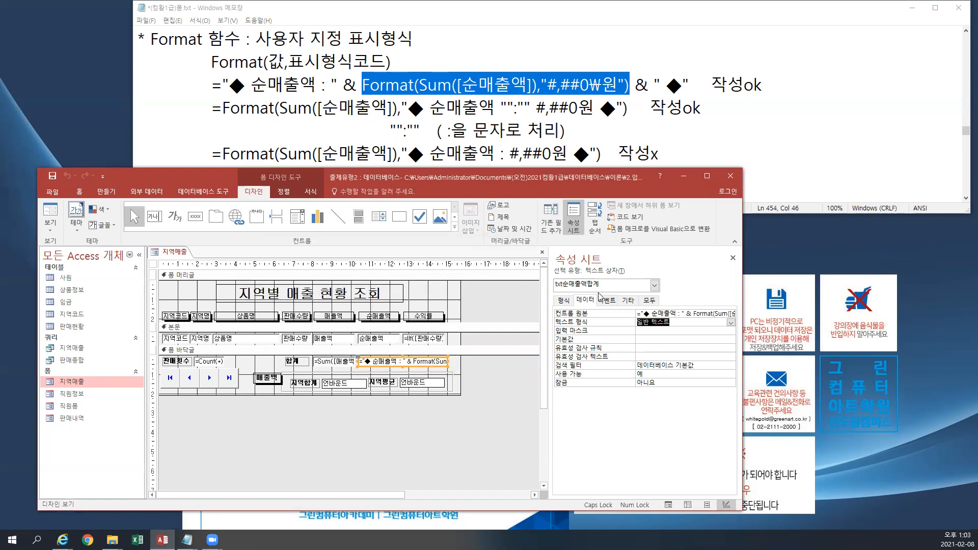
left_click(50, 224)
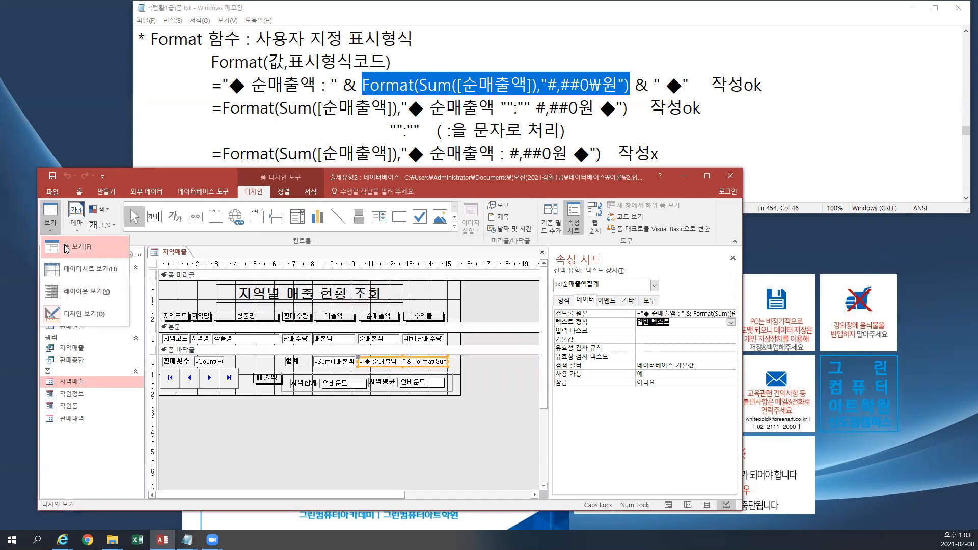
left_click(66, 248)
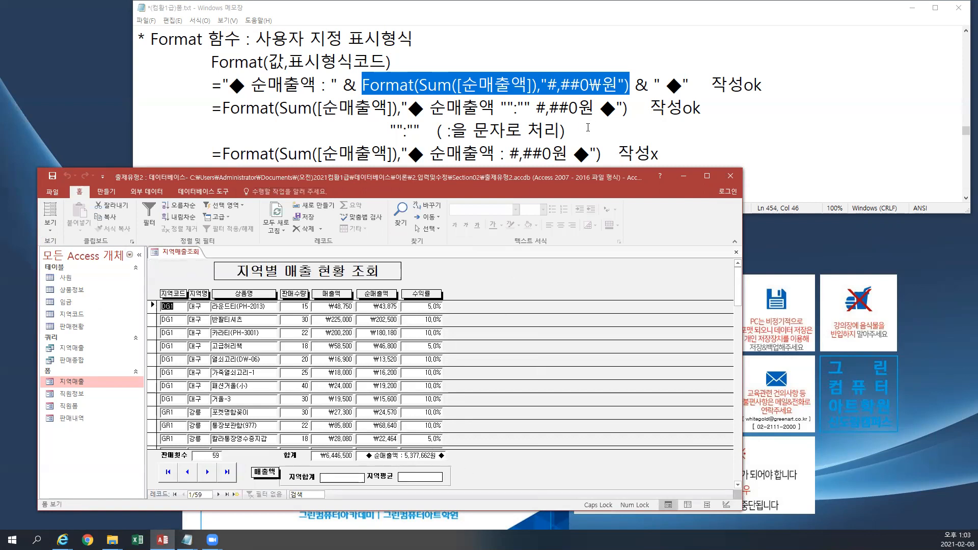
Compare the "":"" note and the first Format formula in the Notepad notes, and close the 지역매출 form in Access.
left_click(561, 129)
left_click_drag(561, 129, 421, 127)
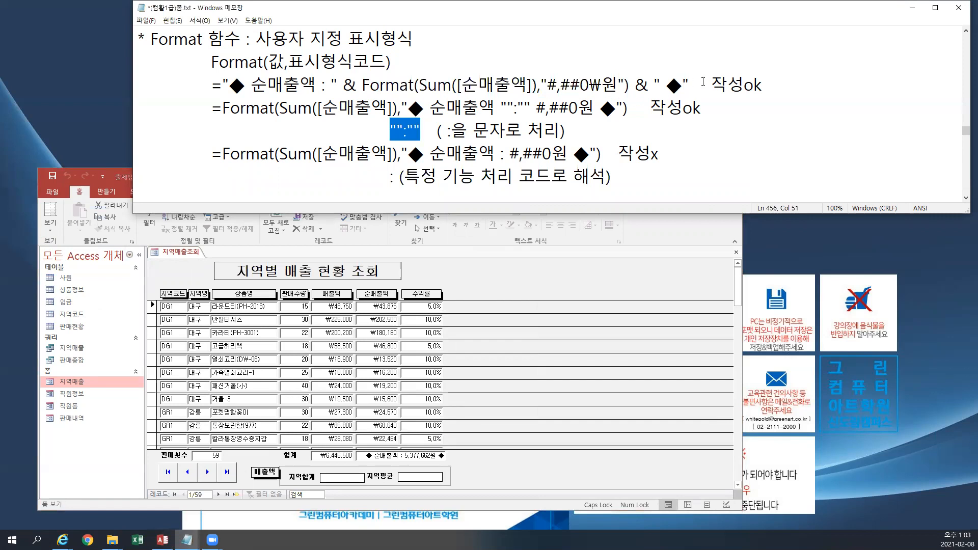
left_click_drag(766, 81, 213, 89)
left_click(230, 106)
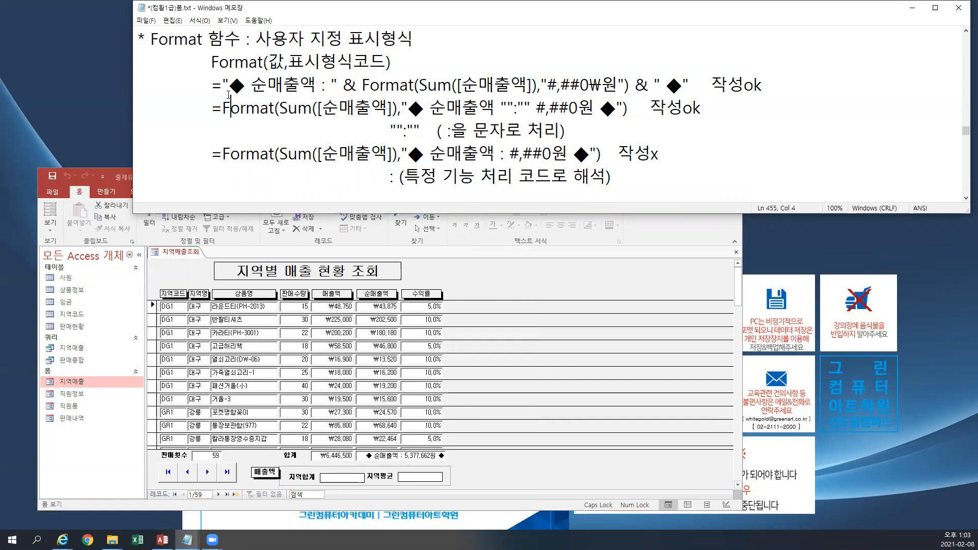
left_click(113, 172)
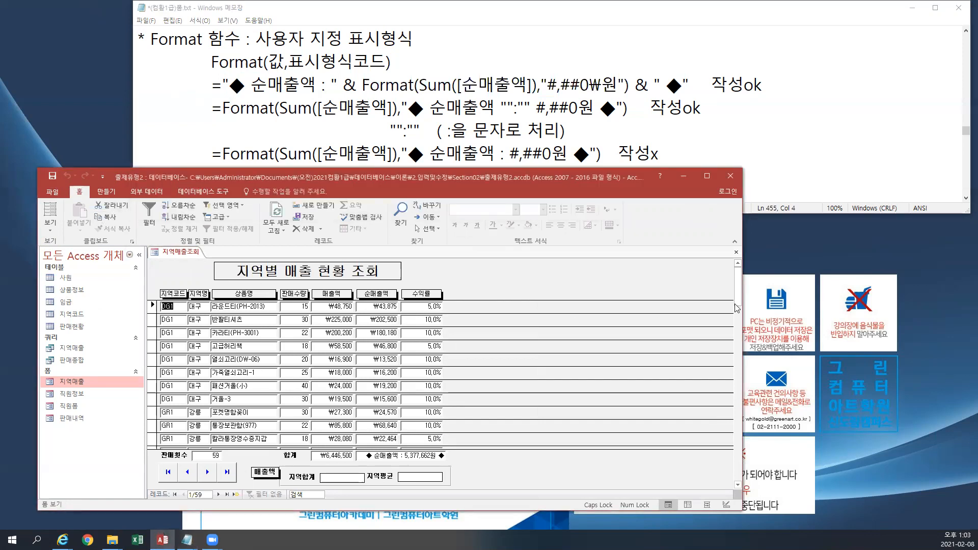
left_click(736, 252)
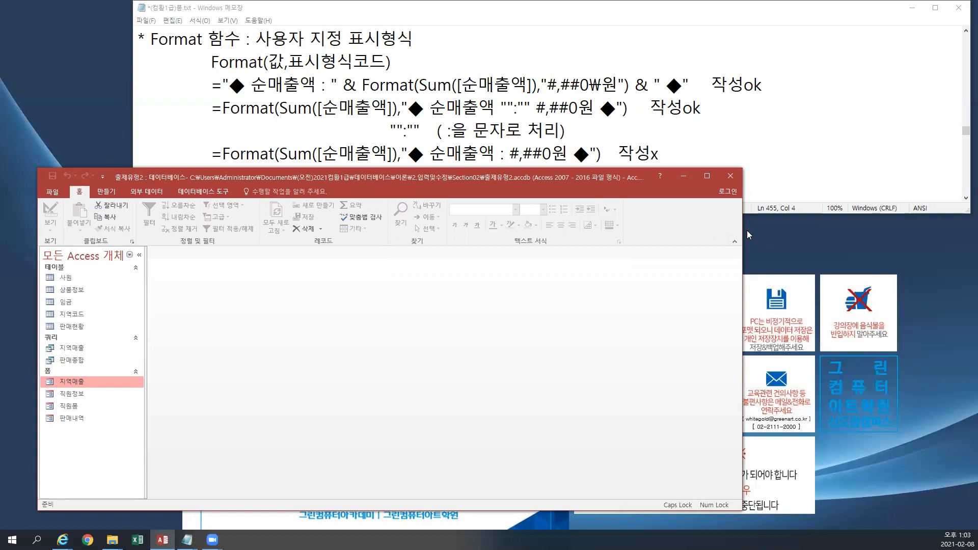
Look through the Notepad notes for the <교재 102페이지 출제유형1> section and the database path given above it.
left_click(747, 138)
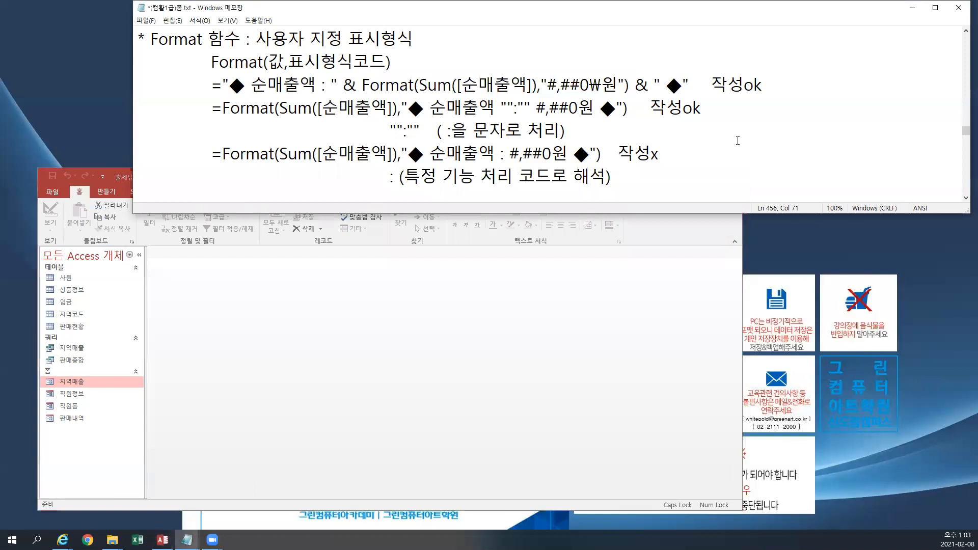
scroll(741, 139, "down", 3)
scroll(738, 140, "down", 15)
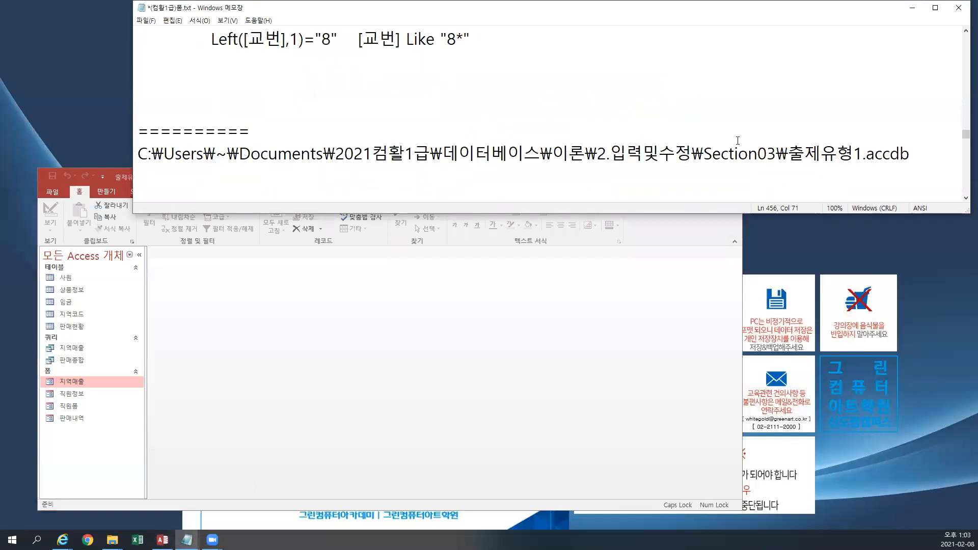
scroll(737, 140, "down", 3)
scroll(737, 140, "up", 6)
scroll(737, 140, "down", 5)
scroll(738, 140, "up", 3)
scroll(737, 140, "down", 5)
left_click(738, 140)
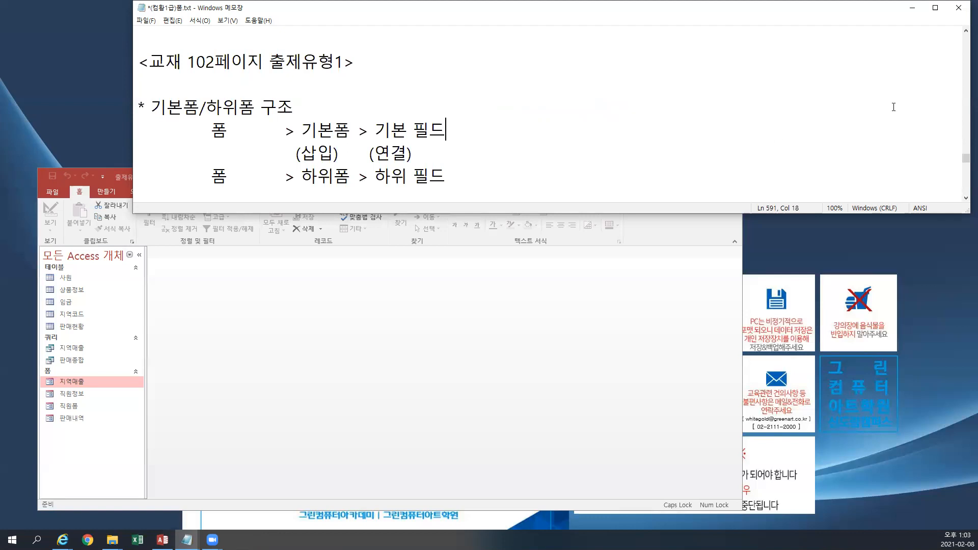
left_click(215, 313)
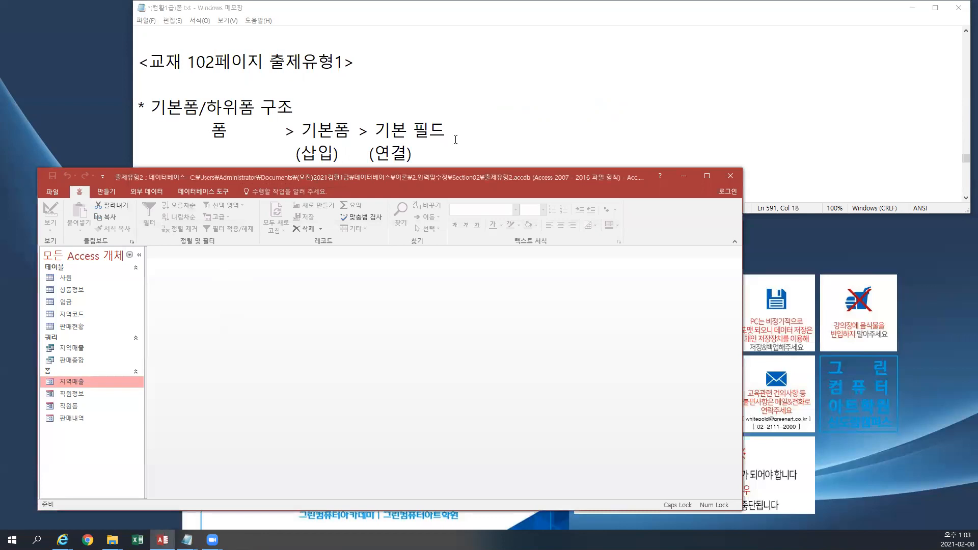
left_click(965, 197)
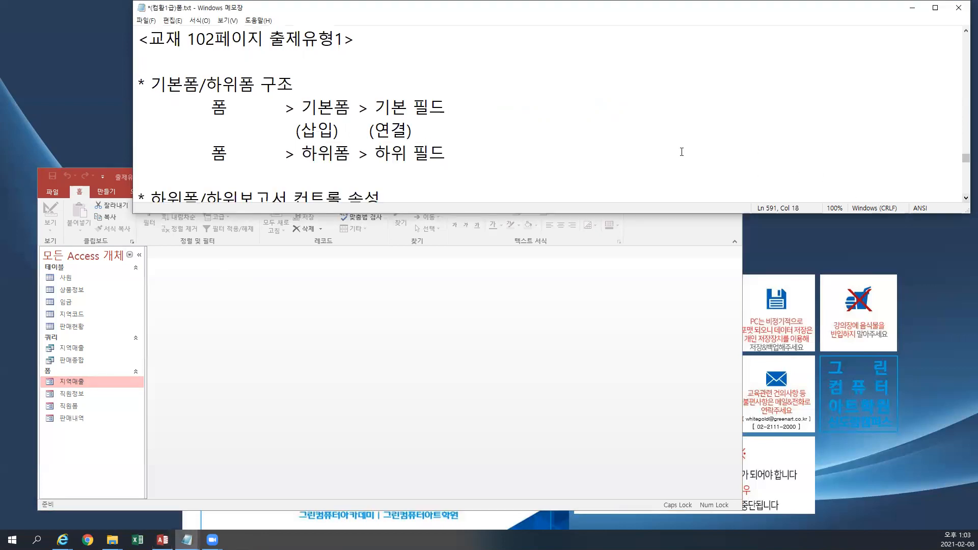
left_click(965, 30)
left_click(965, 31)
left_click(966, 30)
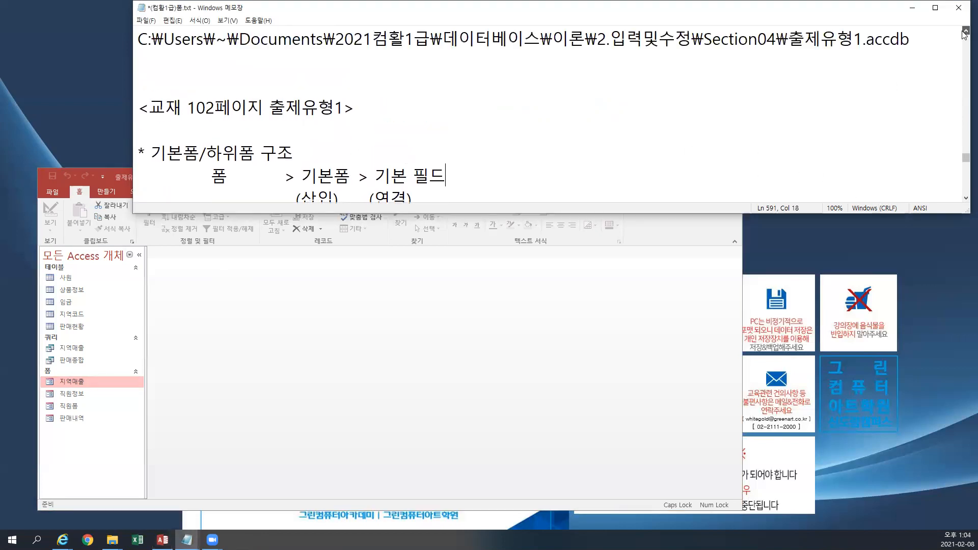
left_click(795, 64)
Switch back to Access and browse to the 2.입력및수정\Section04 folder for opening another database.
left_click(460, 355)
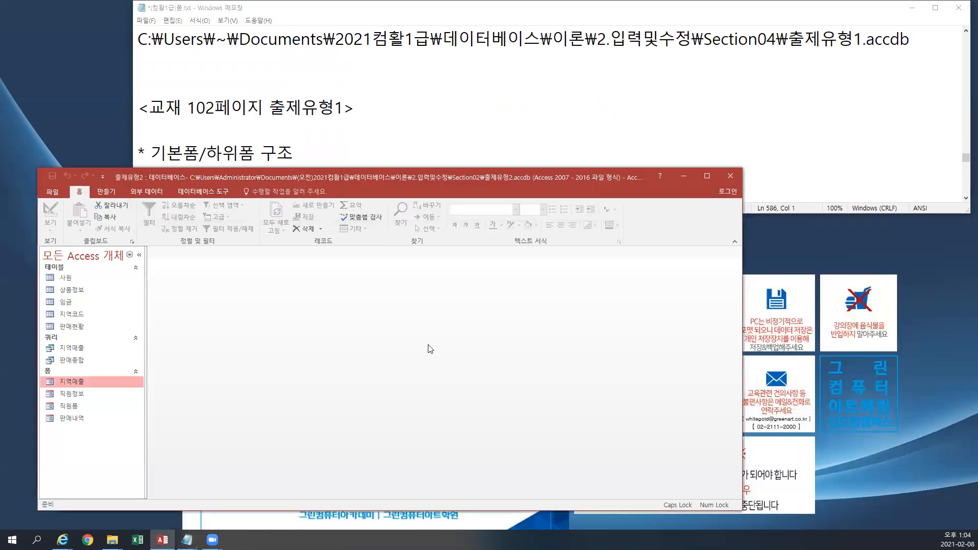
left_click(55, 192)
left_click(56, 193)
left_click(55, 192)
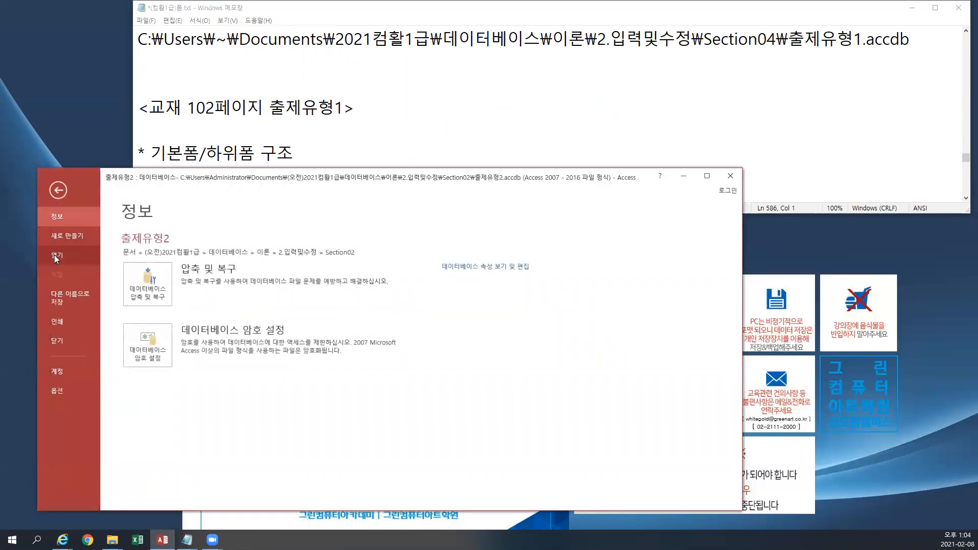
left_click(54, 254)
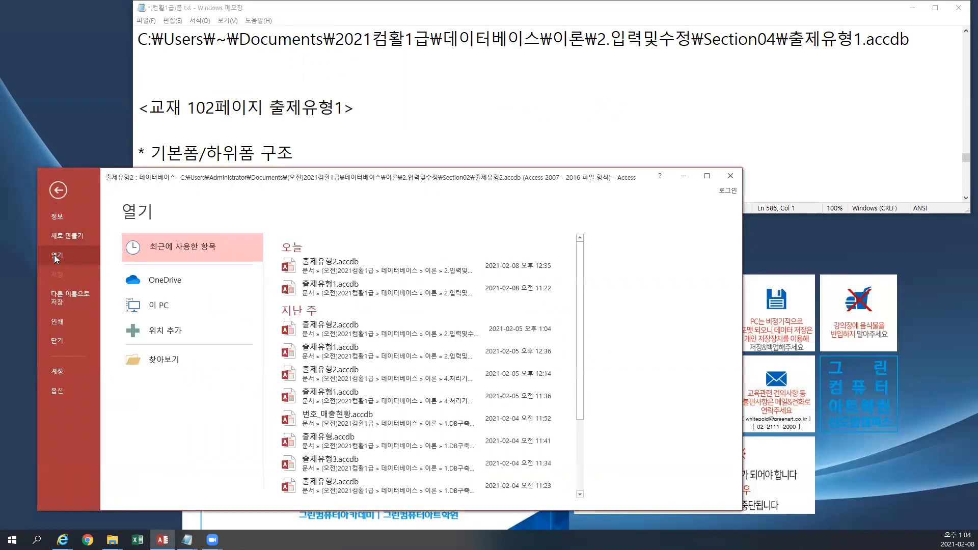
left_click(161, 360)
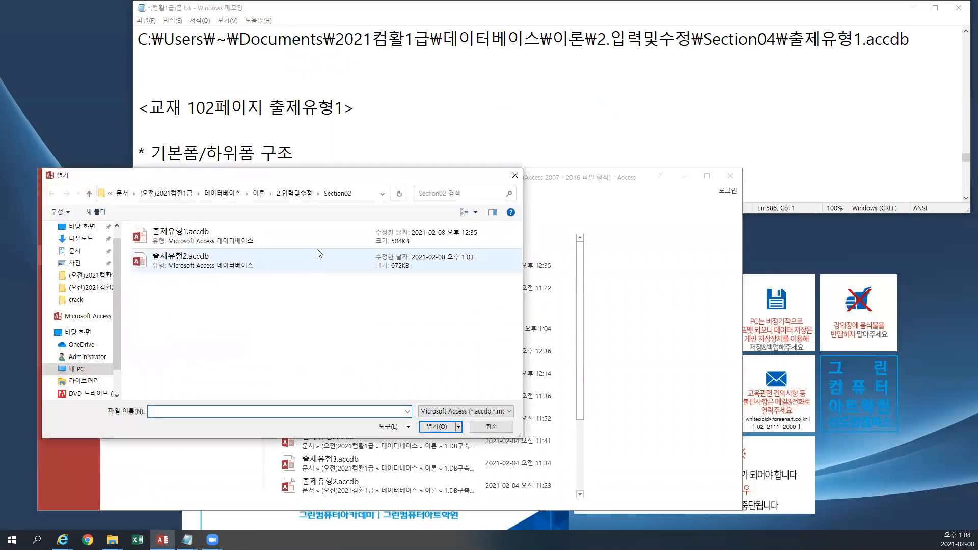
left_click(320, 194)
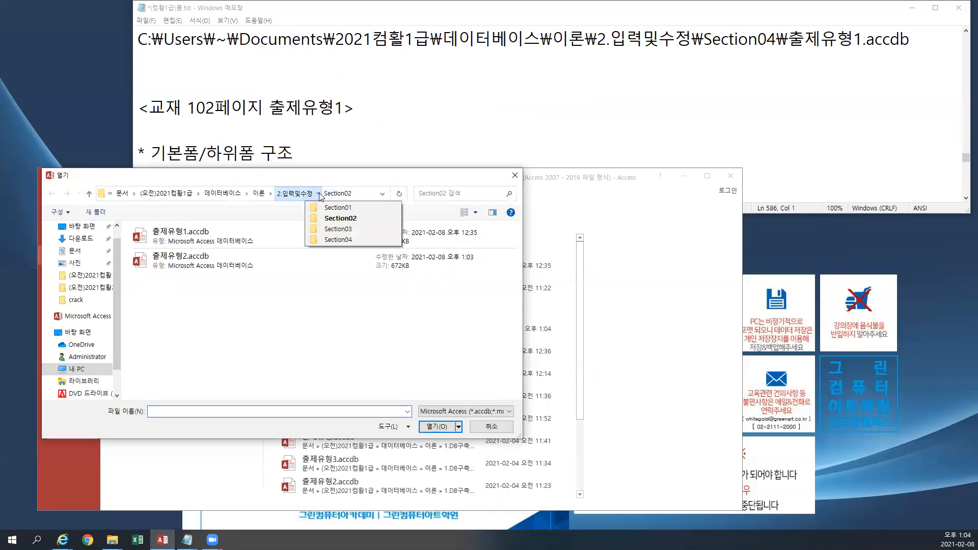
left_click(317, 244)
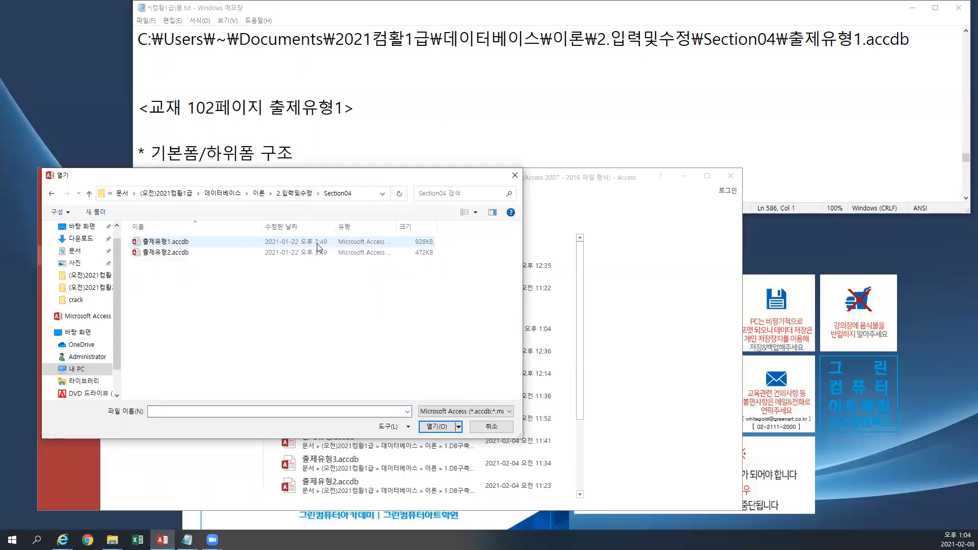
Open 출제유형1.accdb from Section04 and list 모든 Access 개체 instead of only the forms.
left_click(458, 214)
left_click(458, 214)
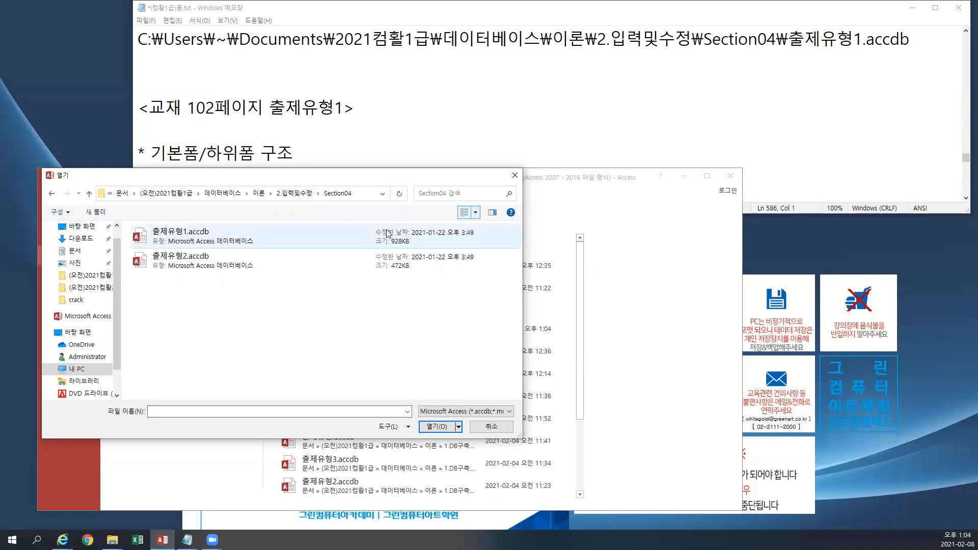
left_click(193, 245)
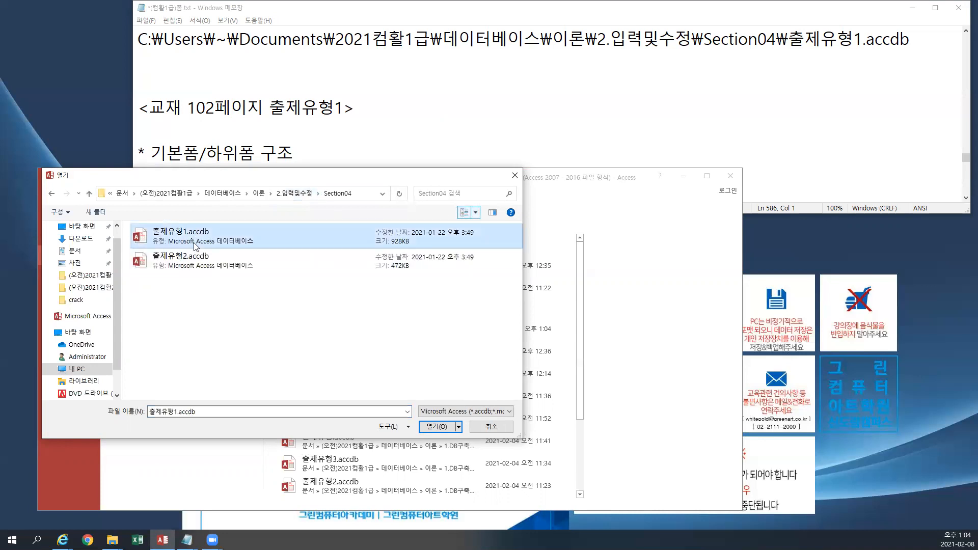
left_click(434, 426)
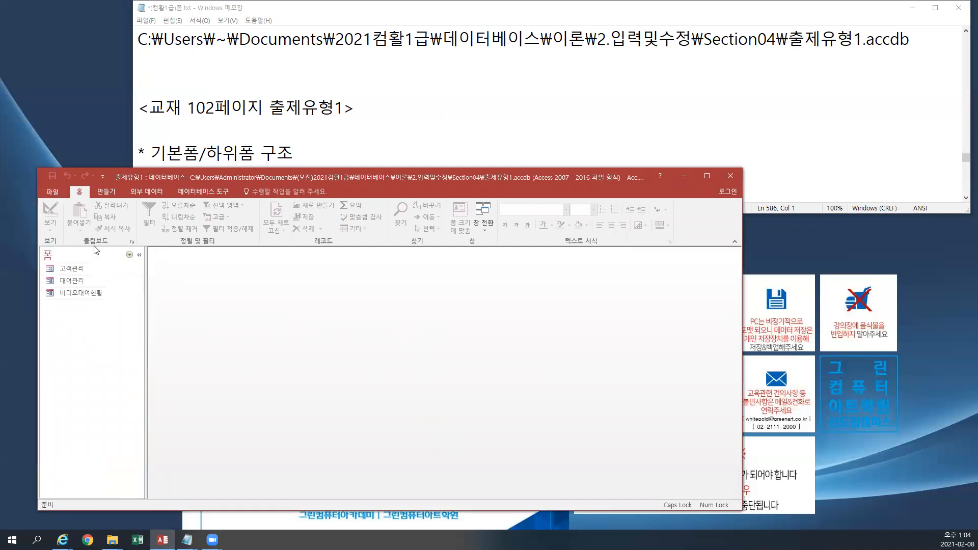
left_click(129, 255)
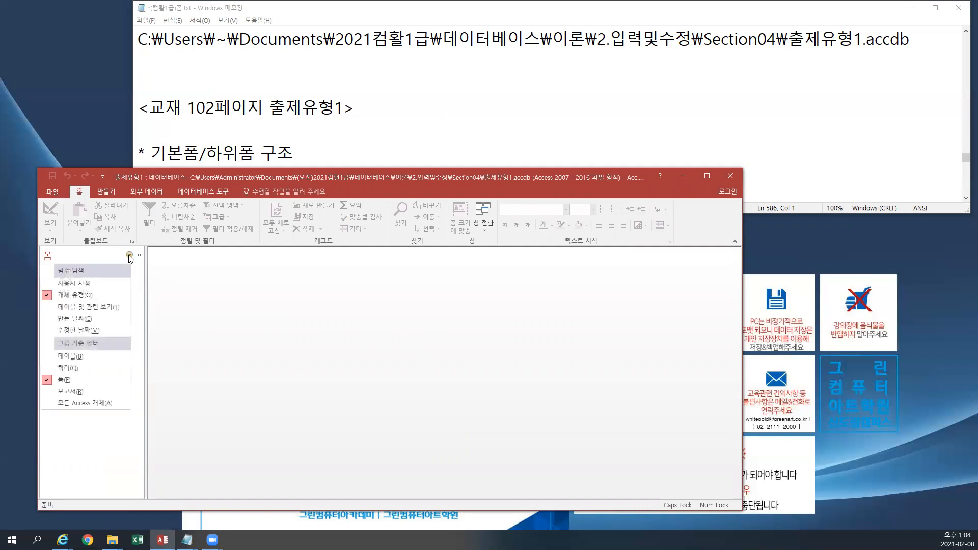
left_click(95, 404)
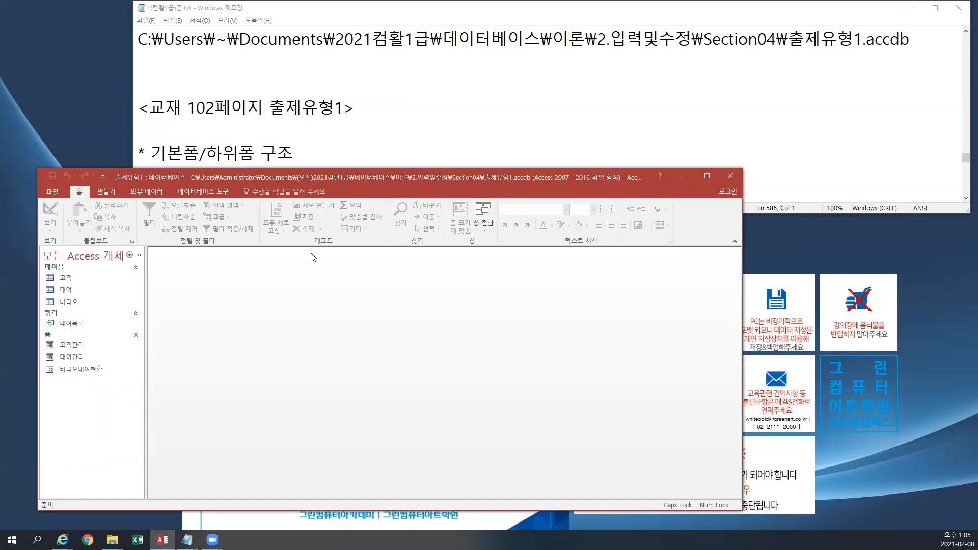
Read the 기본폼/하위폼 구조 outline below the <교재 102페이지 출제유형1> heading in the Notepad notes.
left_click(963, 199)
left_click(963, 199)
left_click(963, 198)
left_click(963, 198)
left_click(963, 198)
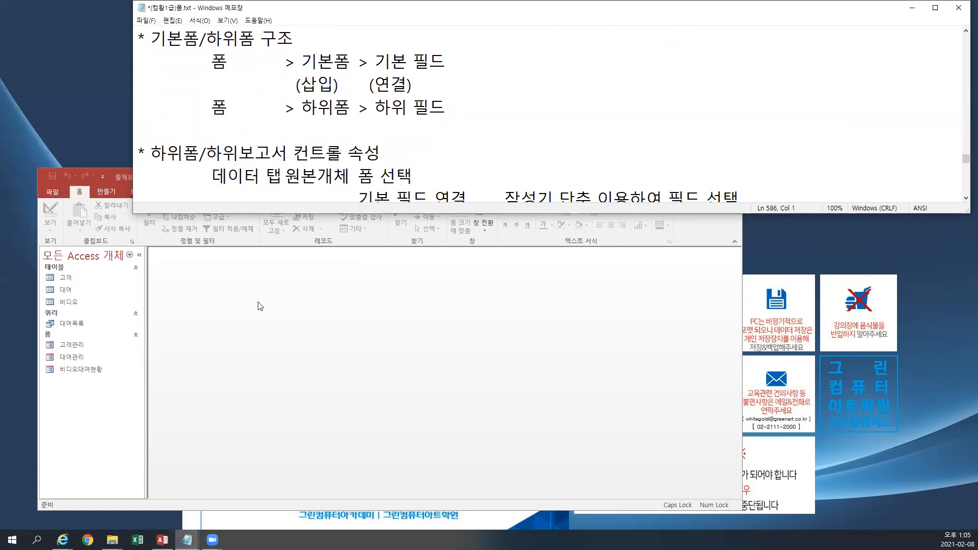
Switch back to Access and open the 고객관리 form in design view, moving its window clear of the property sheet.
left_click(253, 320)
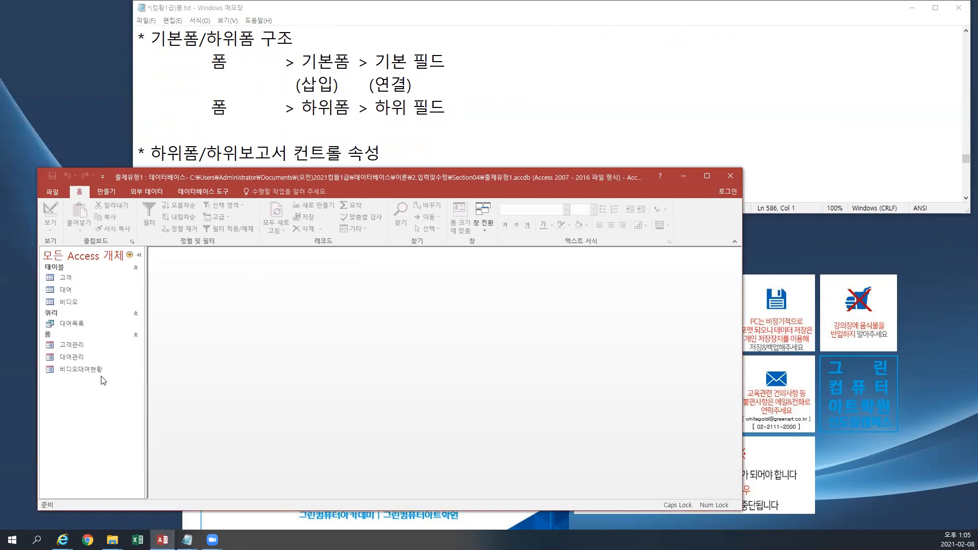
left_click(81, 345)
right_click(81, 345)
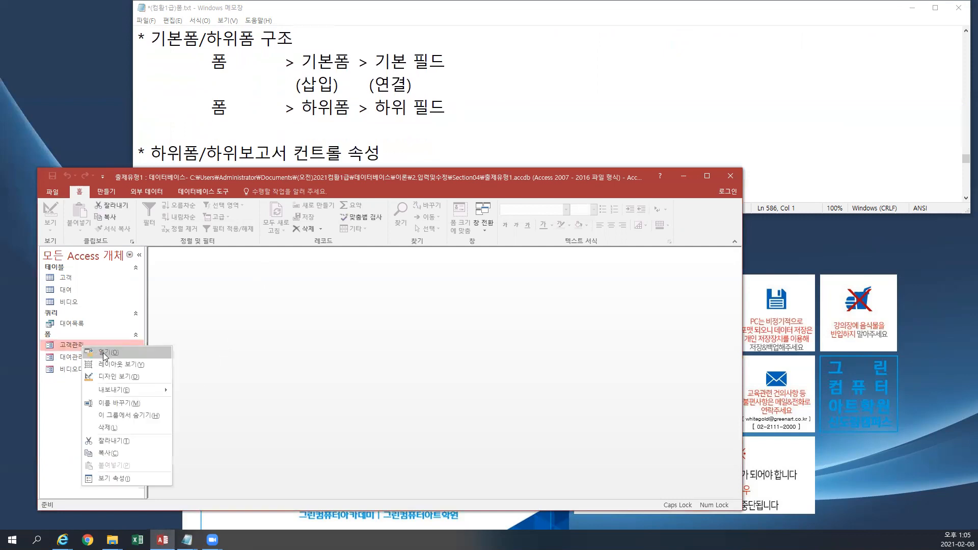
left_click(112, 376)
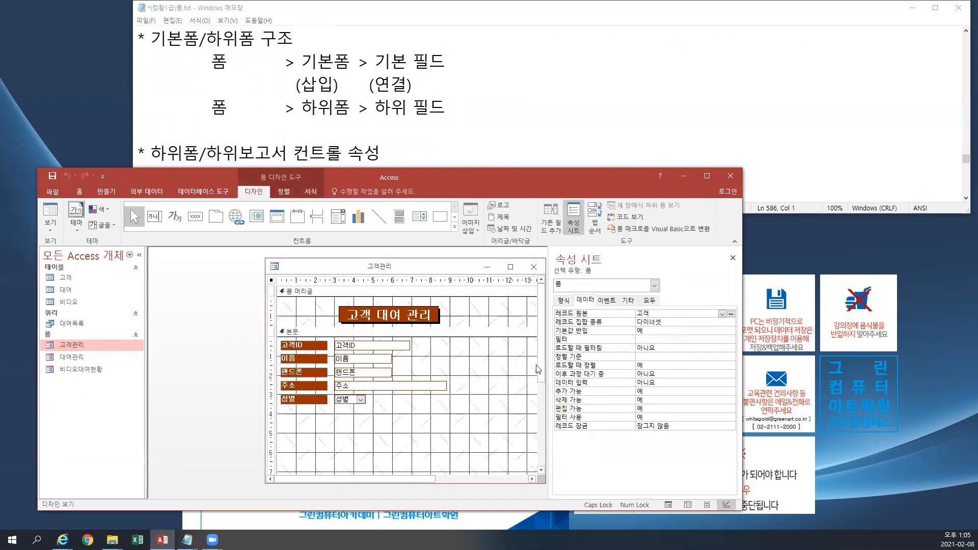
left_click_drag(441, 269, 412, 269)
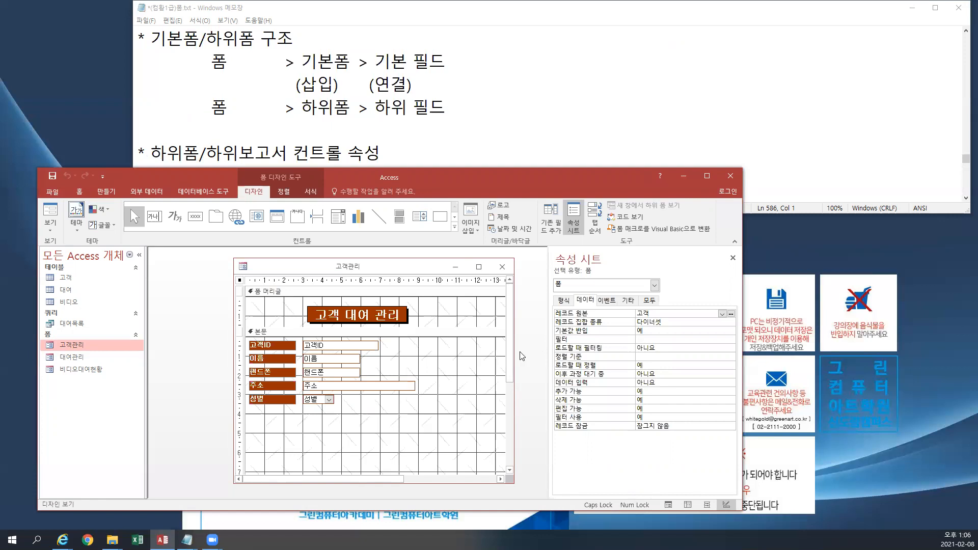
left_click_drag(510, 352, 507, 386)
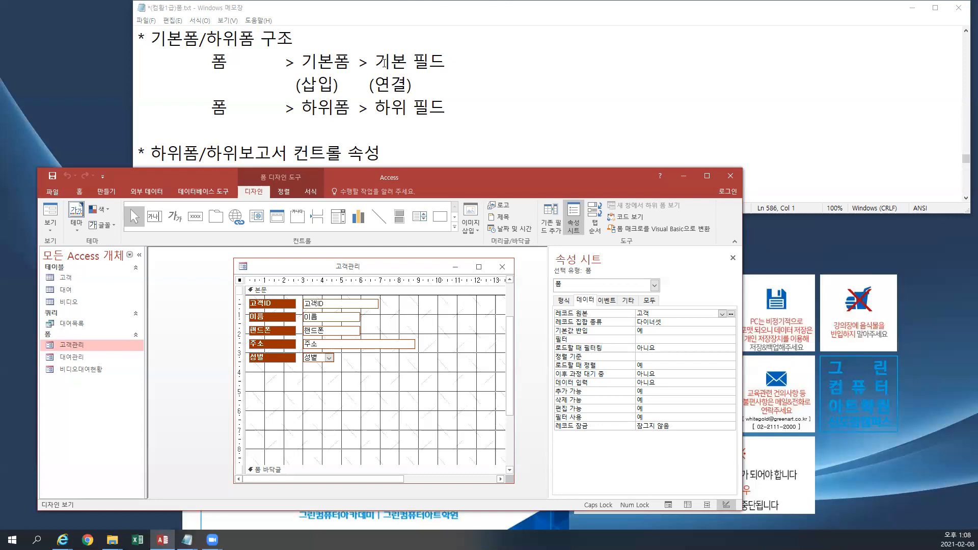
In the Notepad notes, align 원본개체 and 폼 선택 on the 데이터 탭 line with the columns of the lines below.
left_click(388, 109)
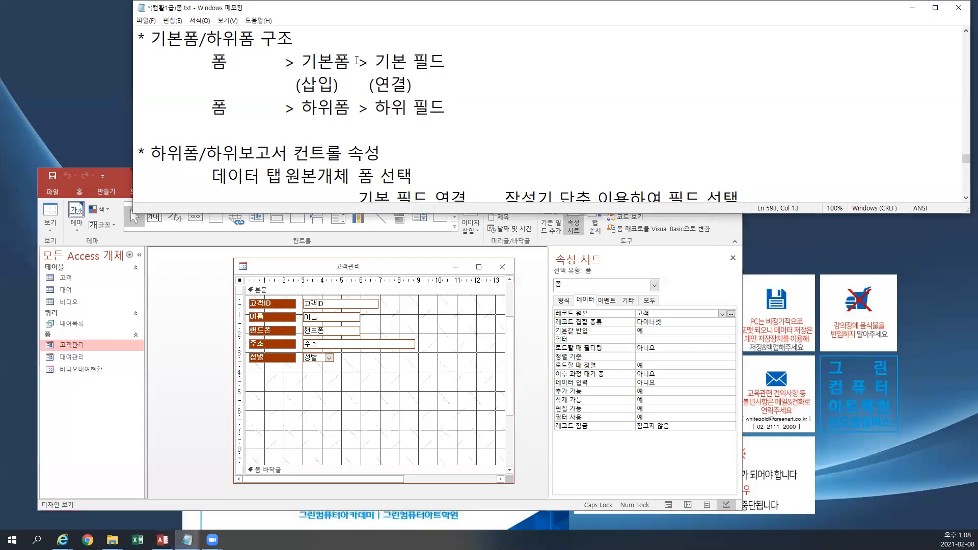
left_click(392, 275)
left_click(391, 159)
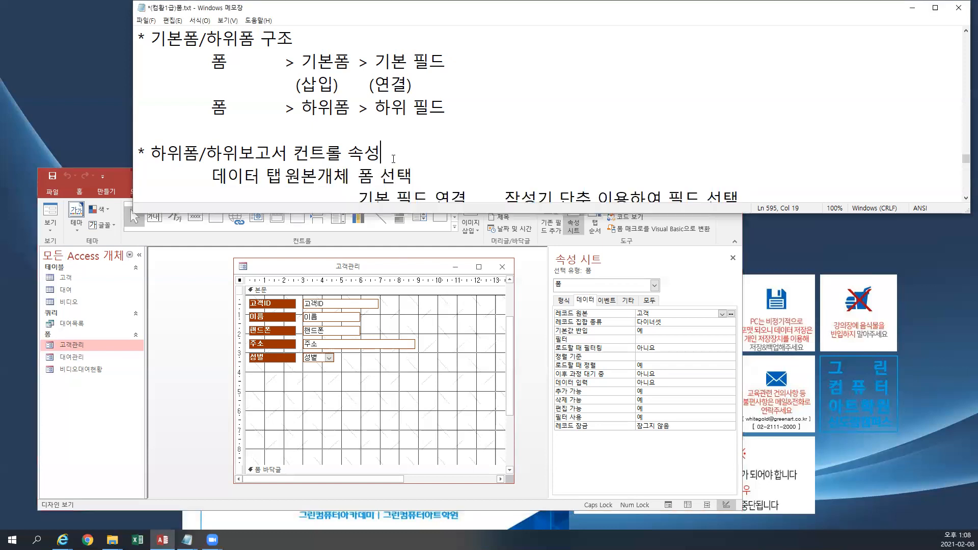
scroll(391, 159, "down", 1)
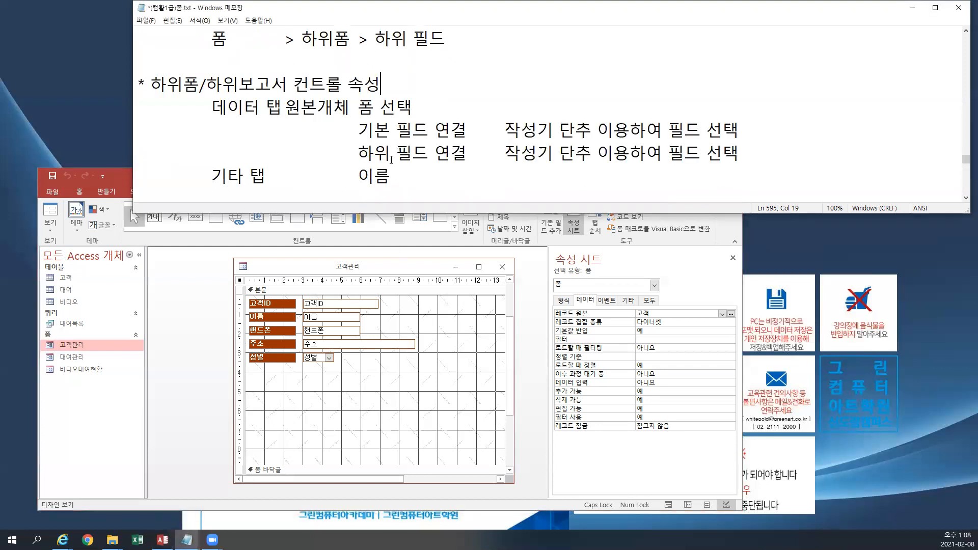
left_click(288, 108)
key("Tab")
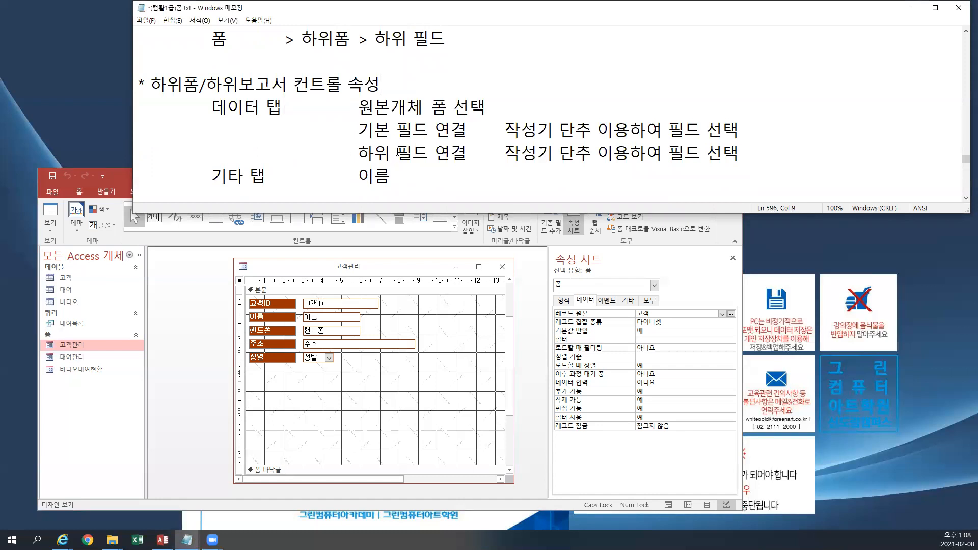
left_click(433, 108)
key("Tab")
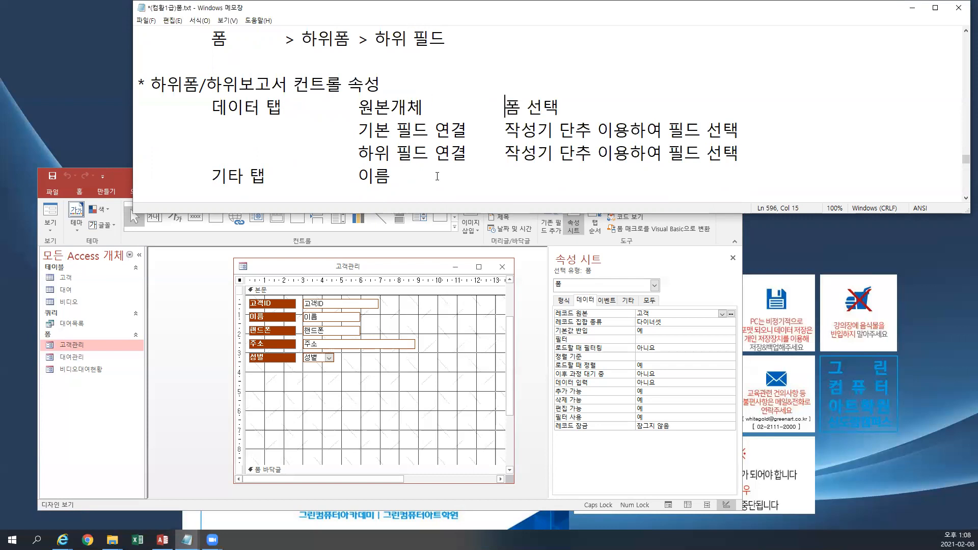
Back in Access, insert a subform control below the 성별 field, using the existing form 비디오대여현황 as its source.
left_click(469, 244)
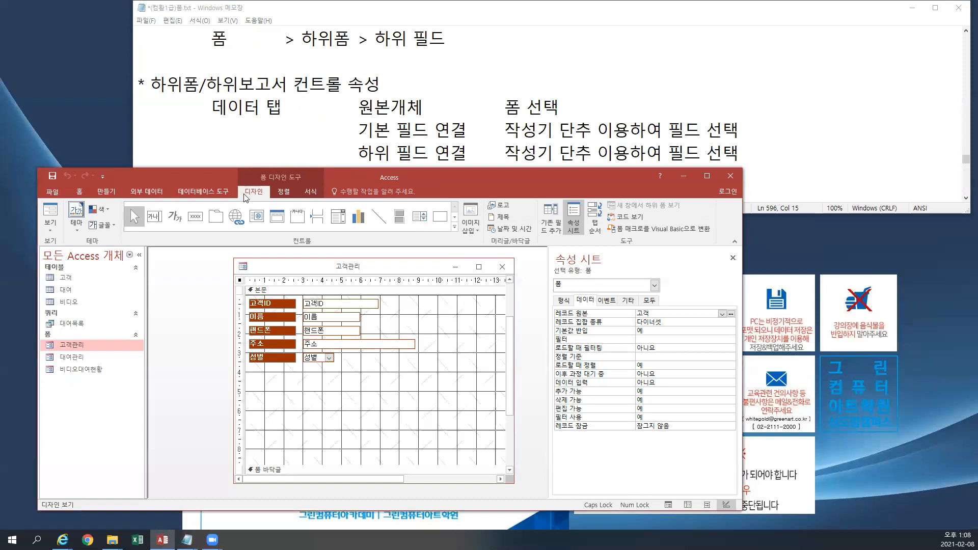
left_click(455, 227)
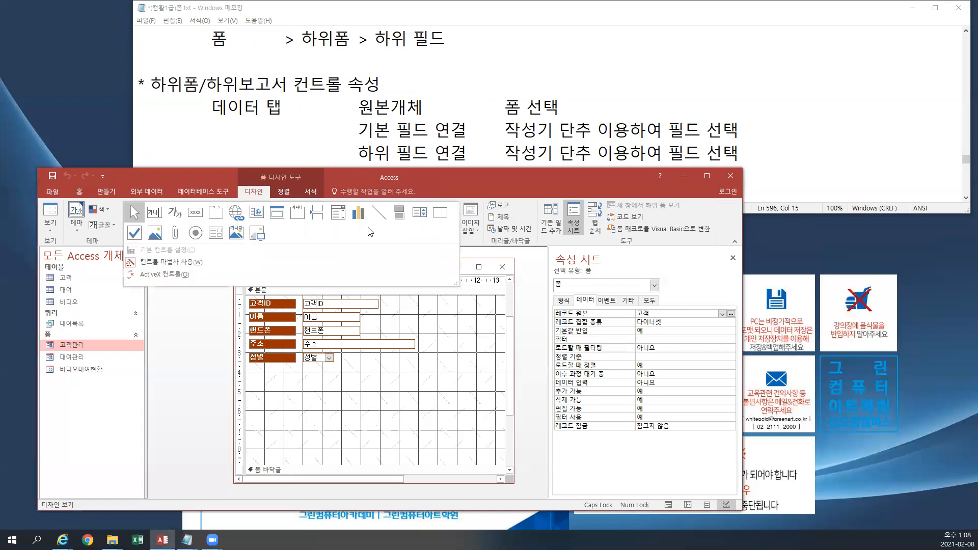
left_click(218, 237)
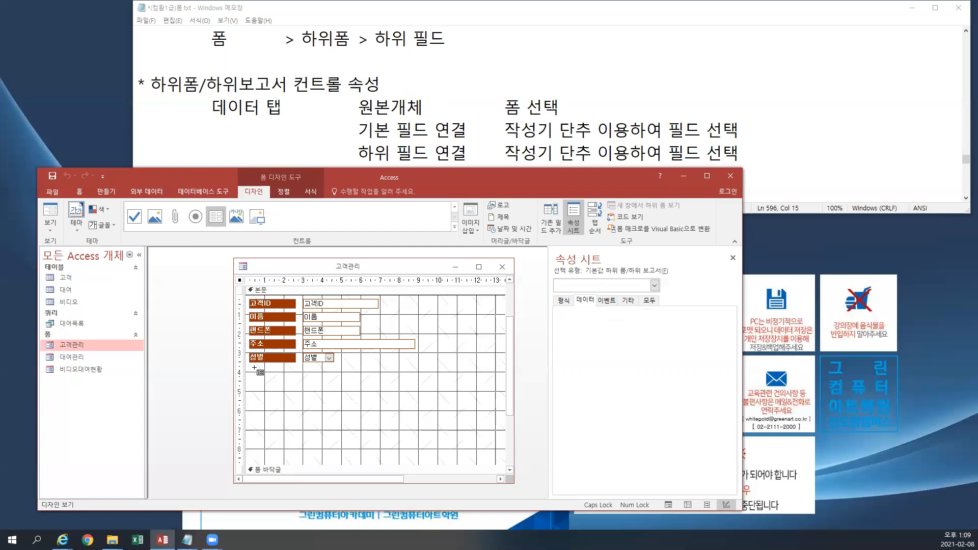
left_click(254, 367)
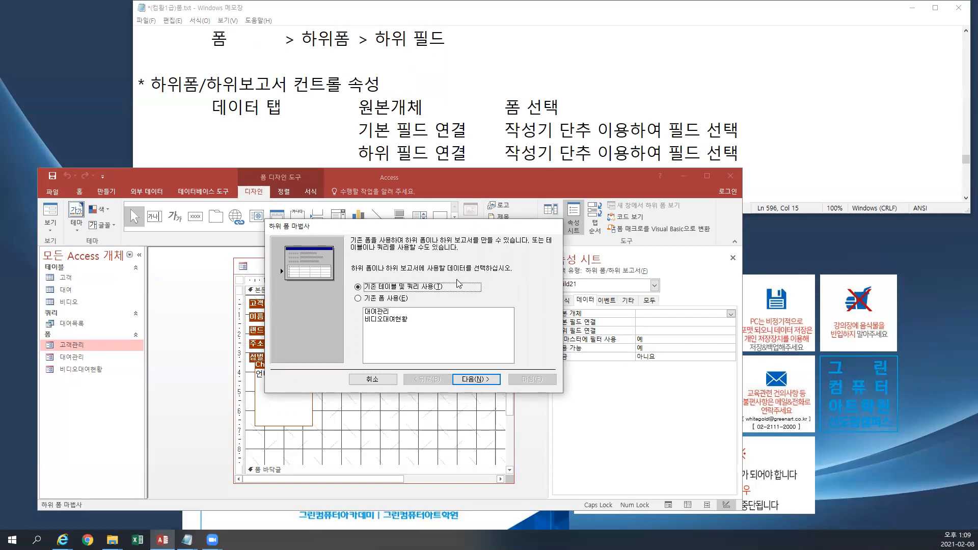
left_click(379, 300)
left_click(381, 319)
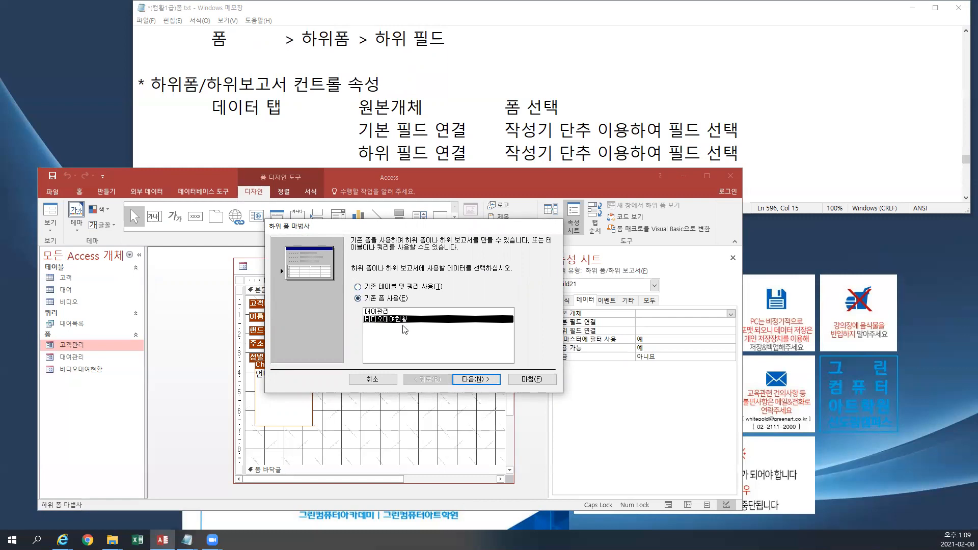
left_click(472, 379)
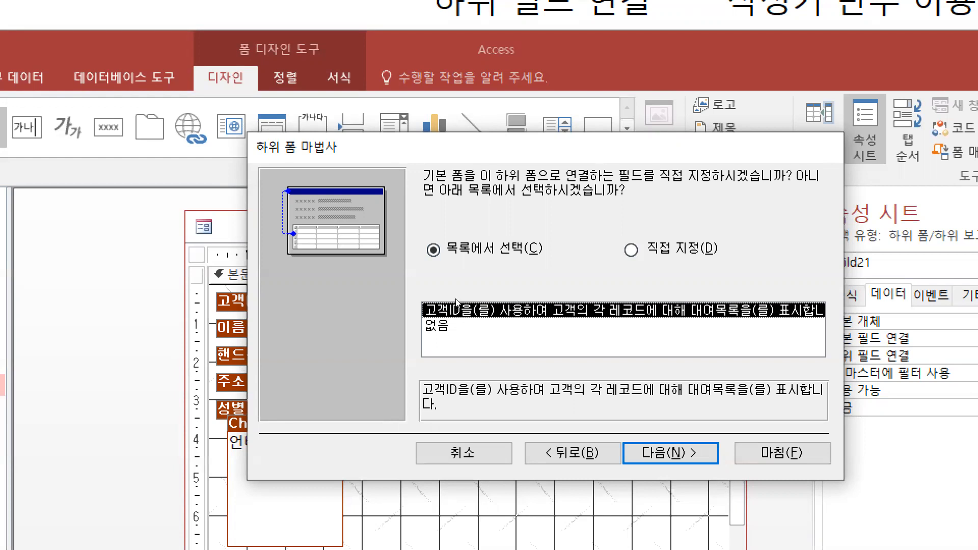
Define the subform link manually, matching main form field 고객ID to subform field 전화번호, and continue to the naming page.
key("alt+d")
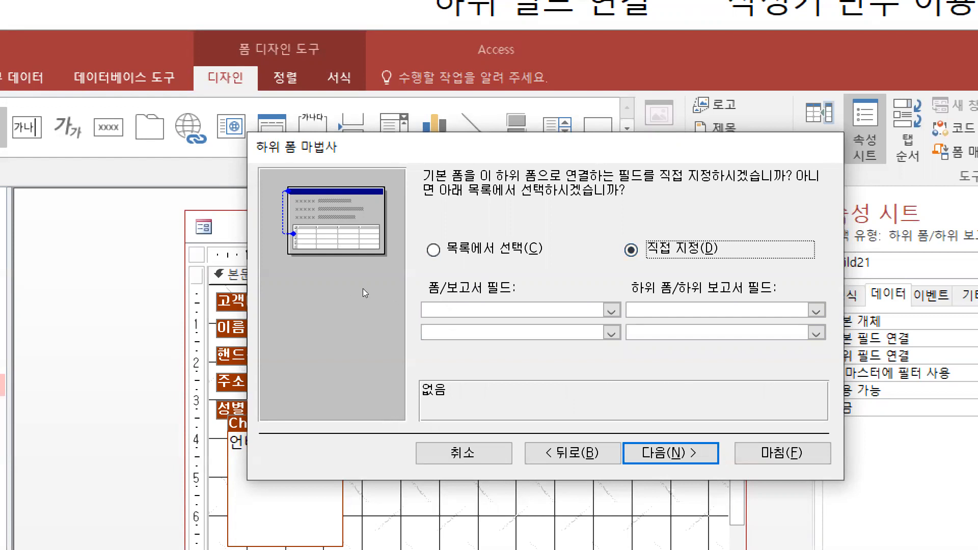
left_click(447, 312)
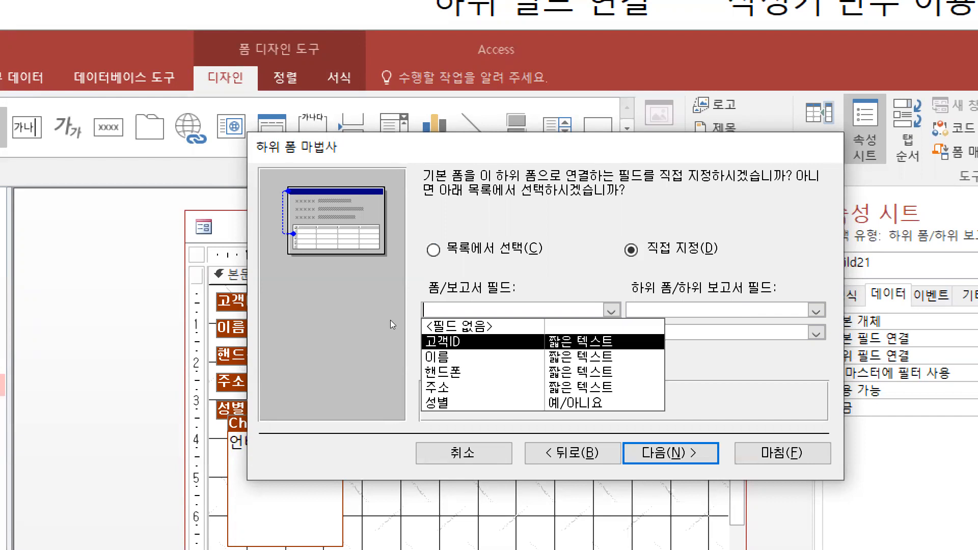
key("Return")
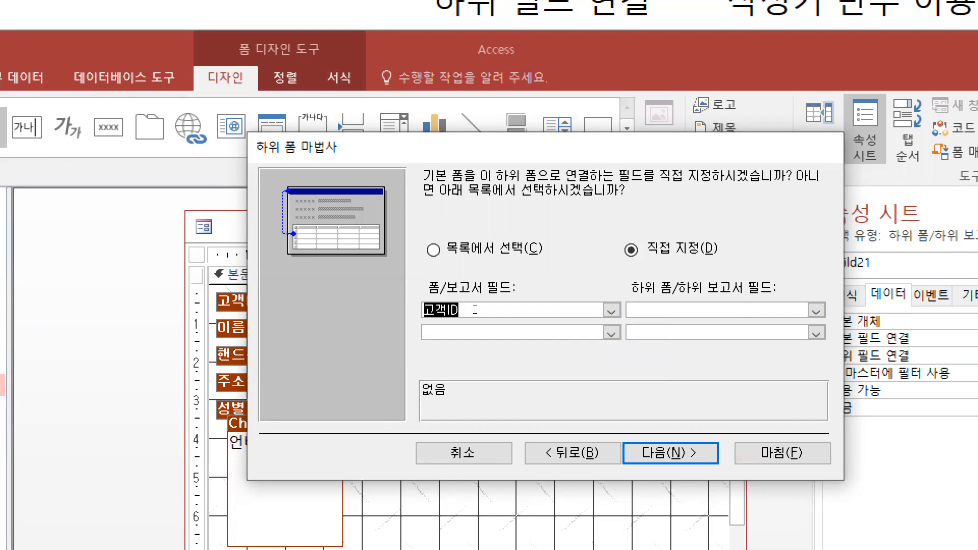
left_click(816, 311)
key("Down")
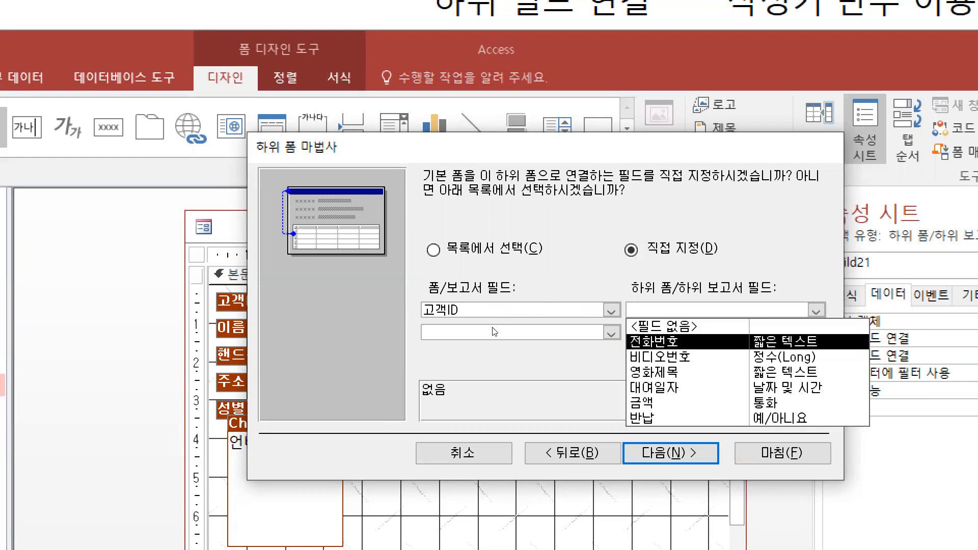
key("Return")
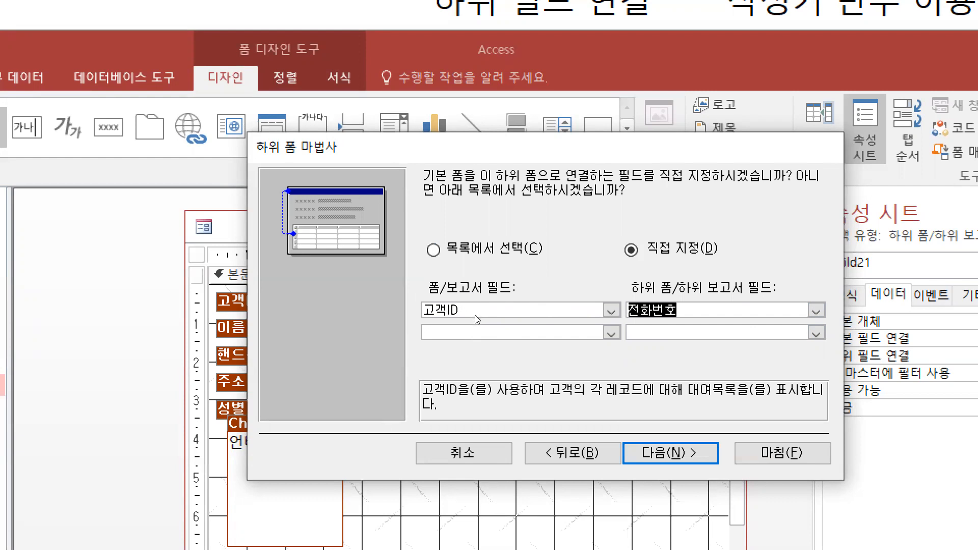
key("alt+c")
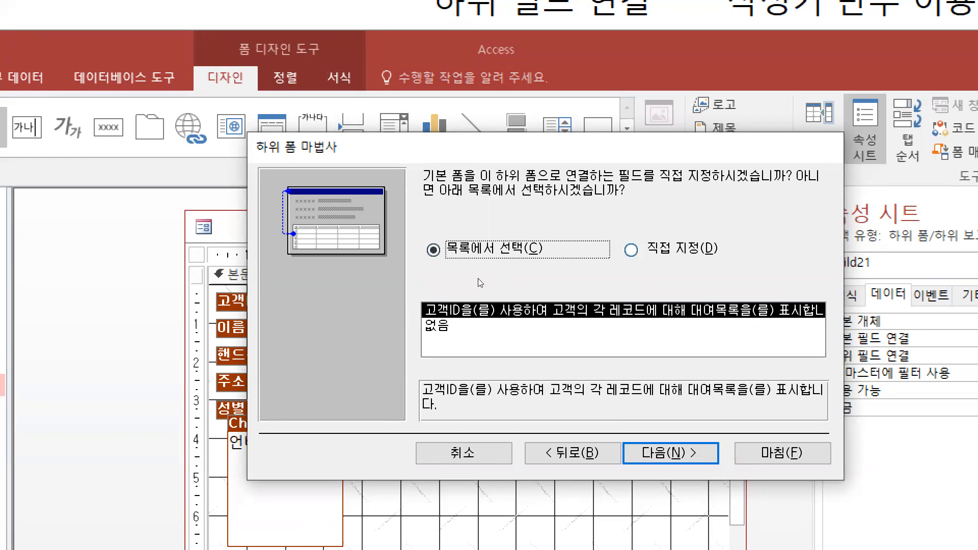
key("alt+d")
key("alt+n")
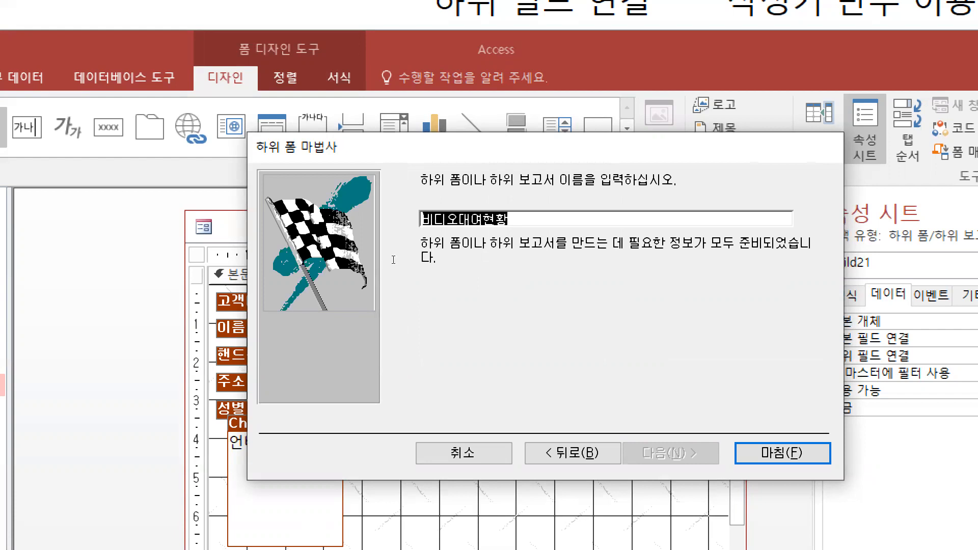
Name the subform 대여 현황 and finish the subform wizard.
type("대여 혀")
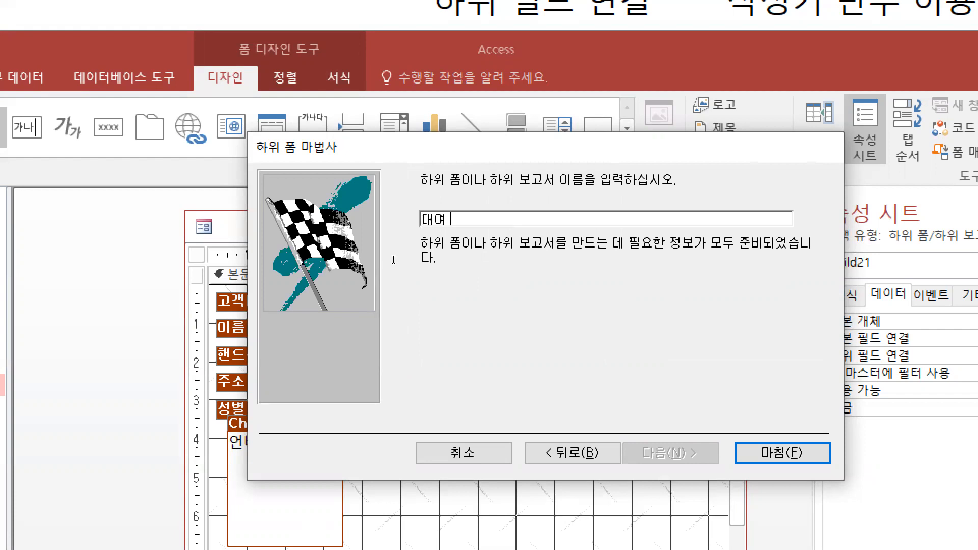
type("ㄴ황")
key("Return")
key("Return")
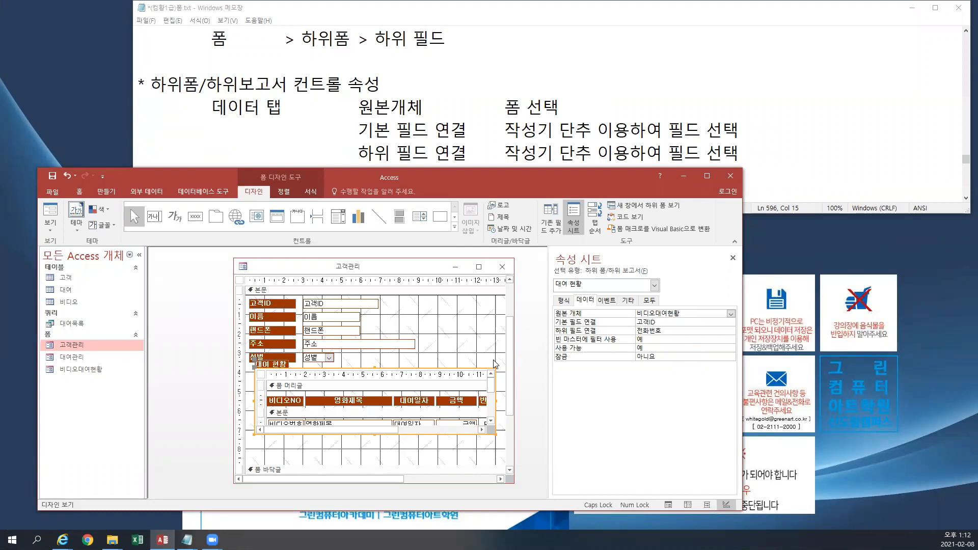
Nudge the 대여 현황 subform down and left, then widen and heighten it to fit above the form footer.
scroll(493, 363, "down", 1)
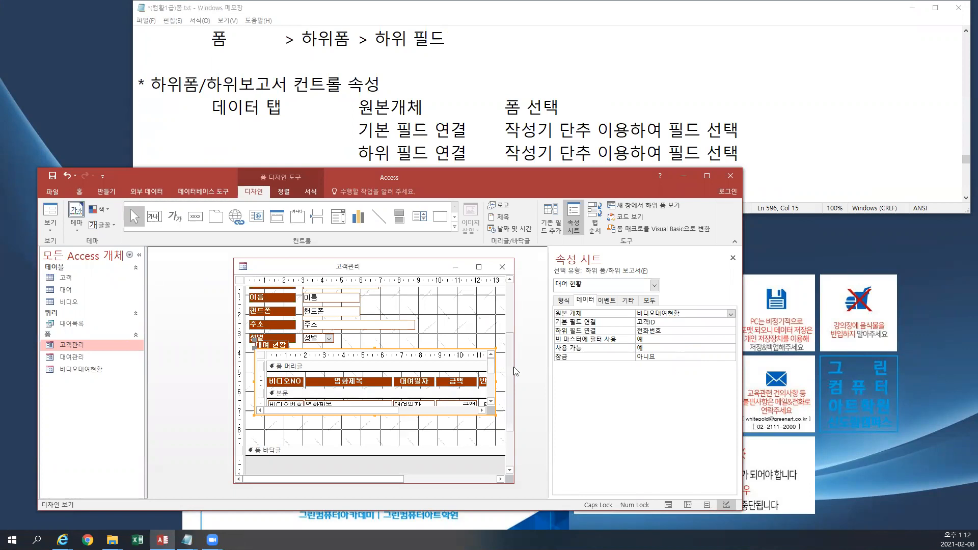
key("Down")
key("Down")
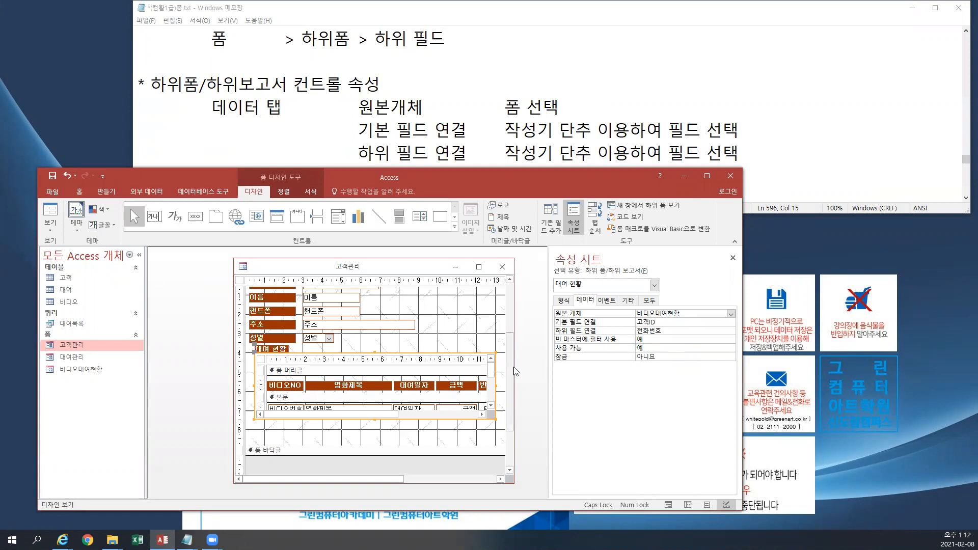
key("Down")
key("Left")
key("Left")
key("Left")
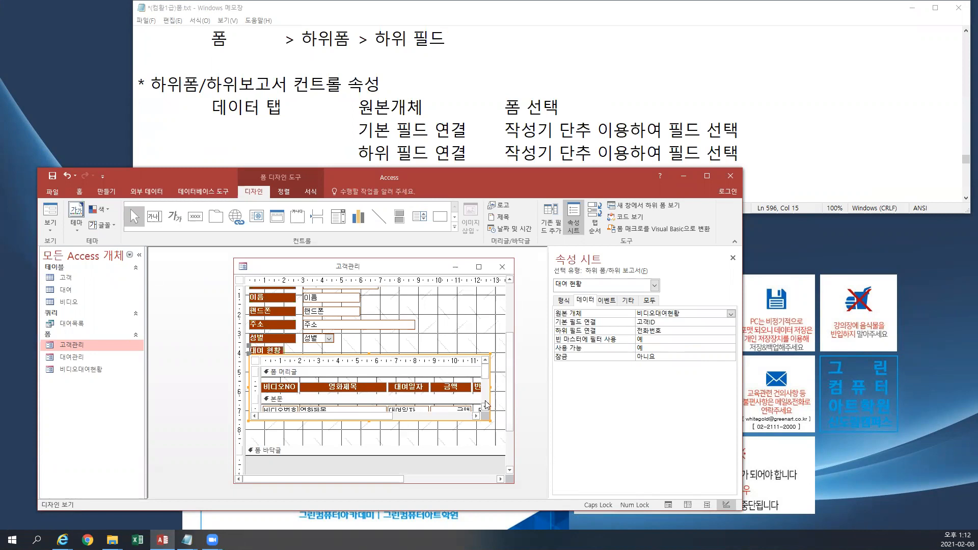
left_click_drag(490, 387, 497, 392)
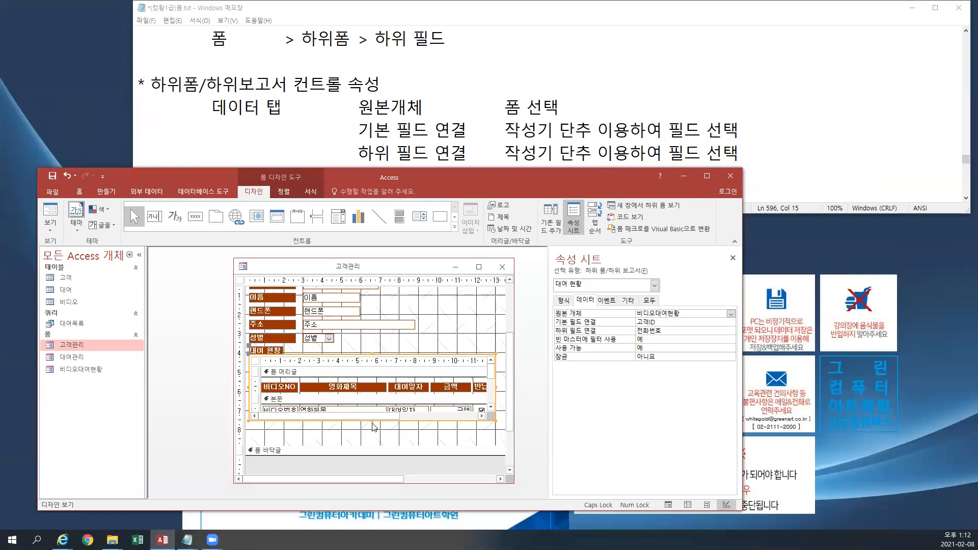
left_click_drag(371, 420, 375, 444)
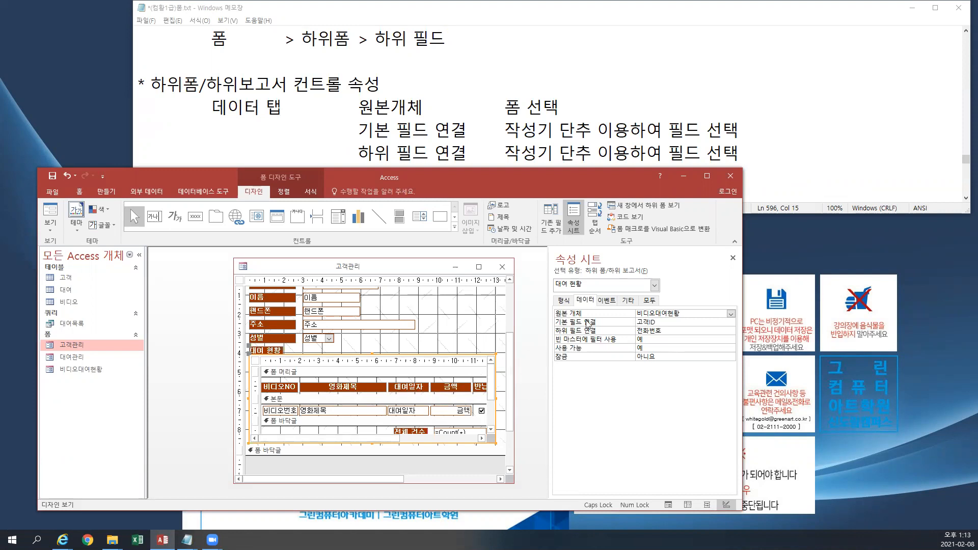
Check the subform's 이름, 원본 개체 and 기본 필드 연결 properties.
left_click(624, 300)
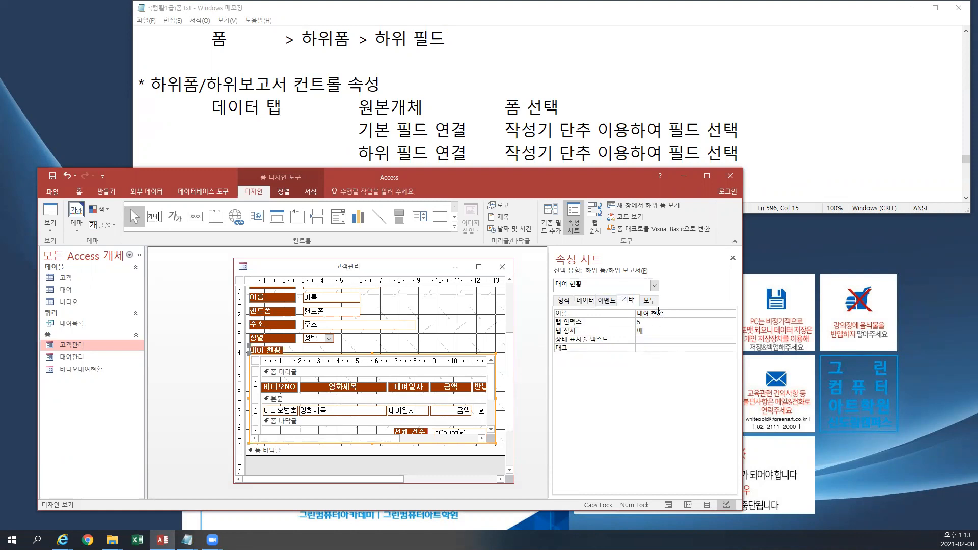
left_click(593, 302)
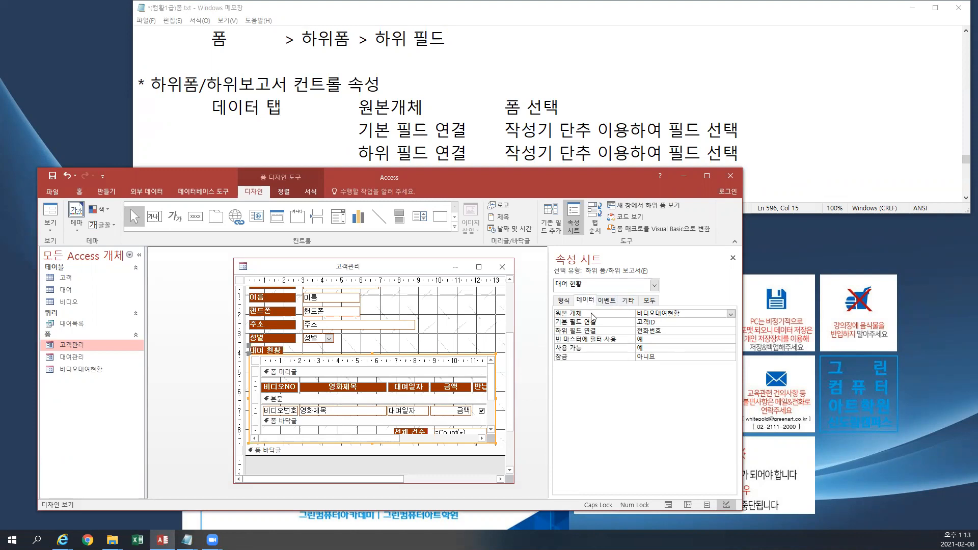
left_click_drag(680, 313, 637, 313)
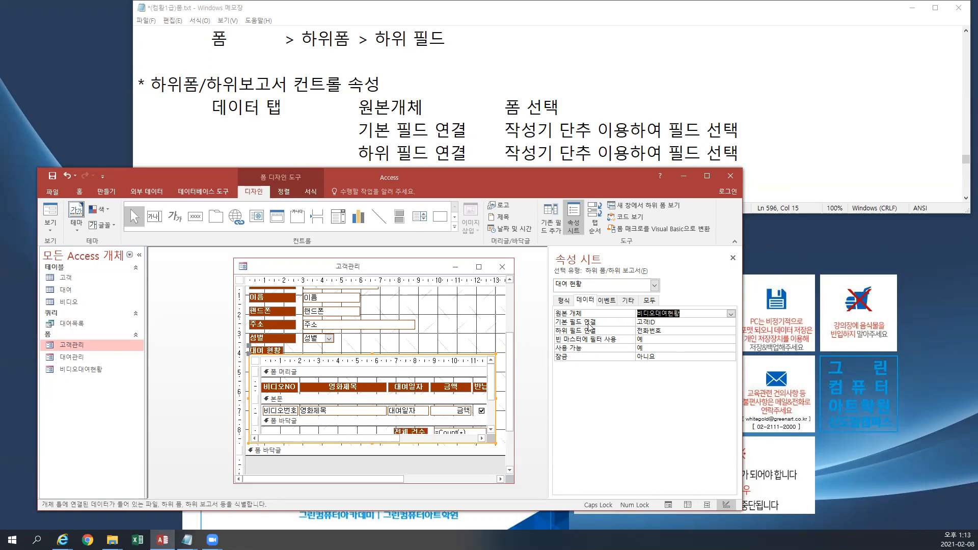
left_click(660, 323)
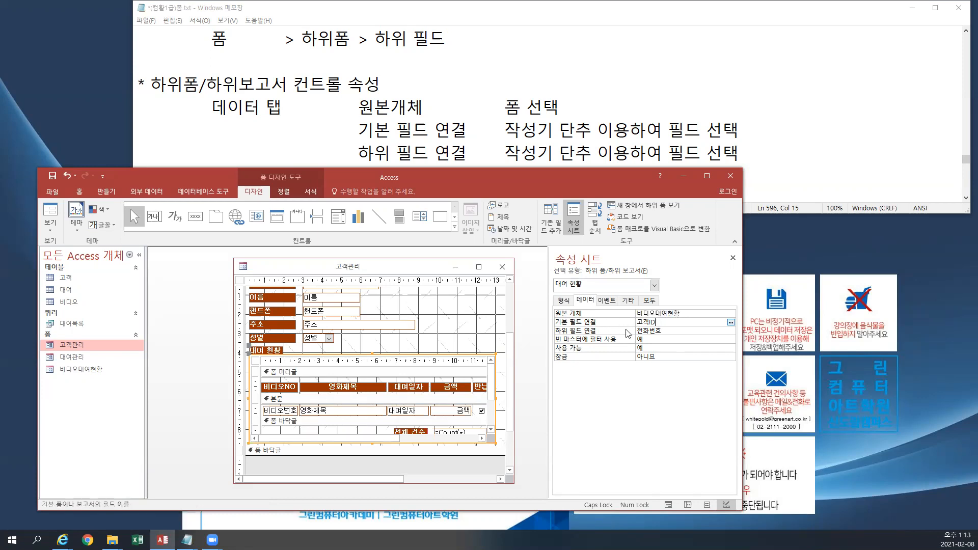
Review the objects available for the 대여 현황 subform's 원본 개체 property, keeping the current selection.
left_click(662, 332)
left_click(694, 312)
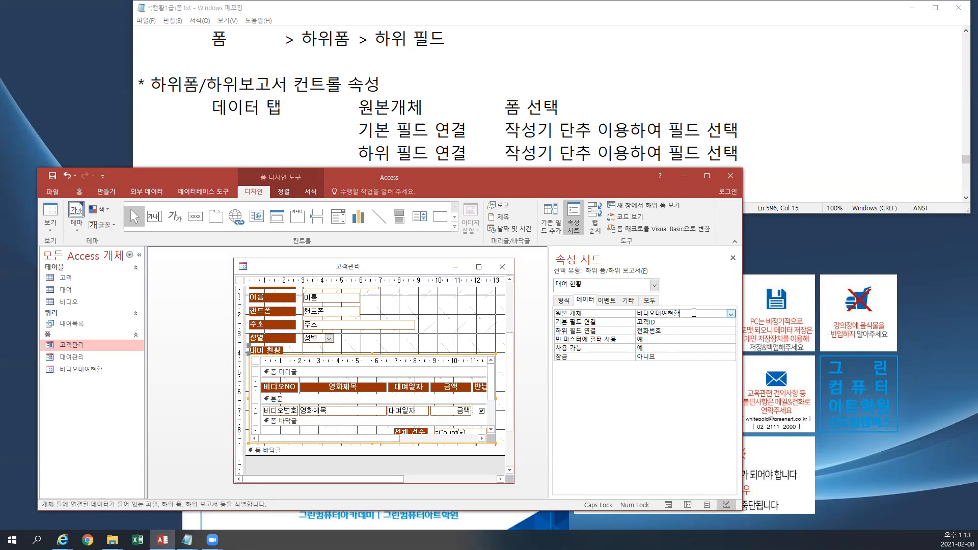
left_click(730, 314)
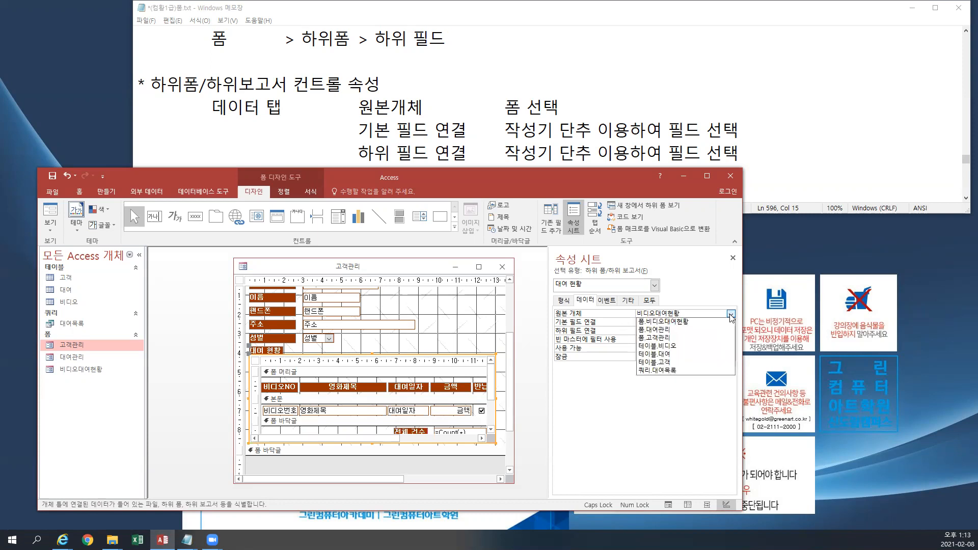
left_click(731, 315)
Inspect the 하위 폼 필드 연결기 from both the 기본 필드 연결 and 하위 필드 연결 properties, closing it without changes.
left_click(731, 322)
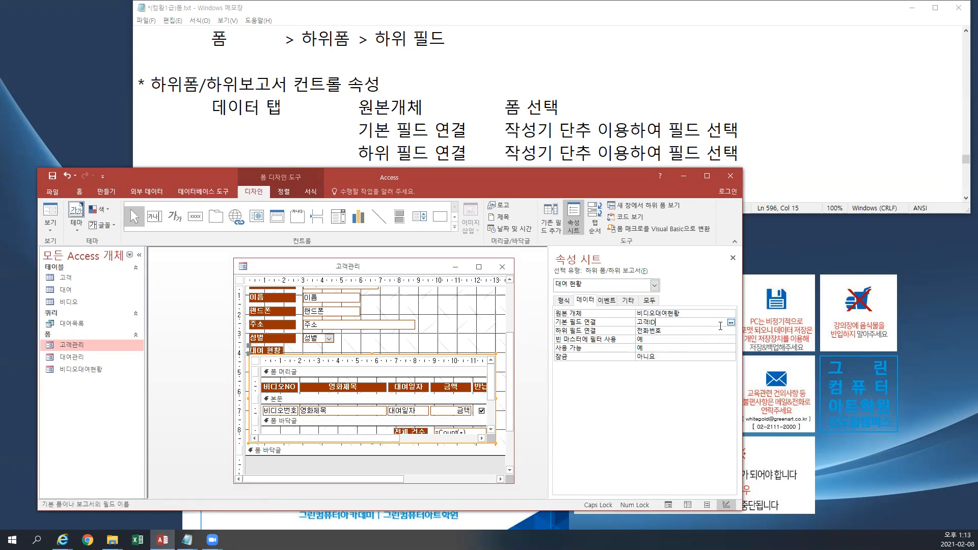
left_click(730, 323)
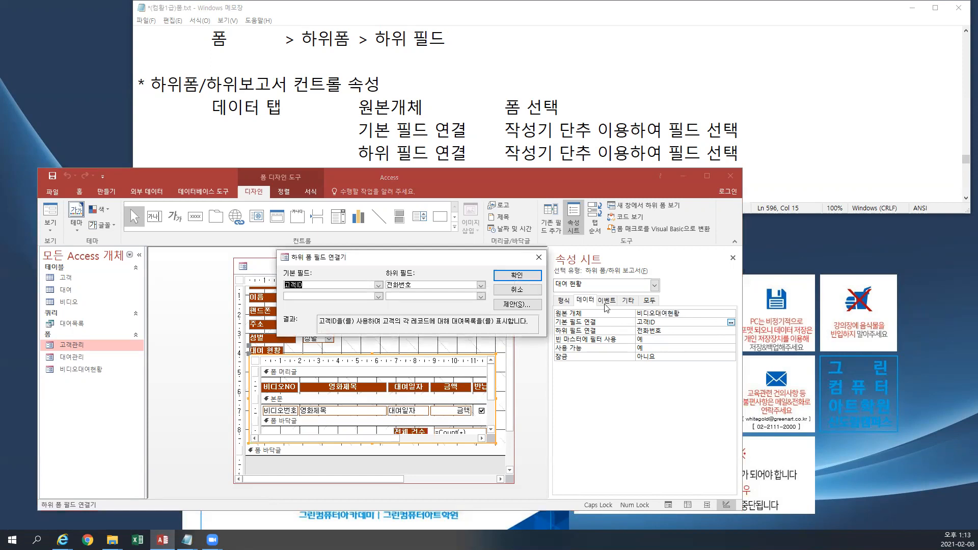
left_click(535, 294)
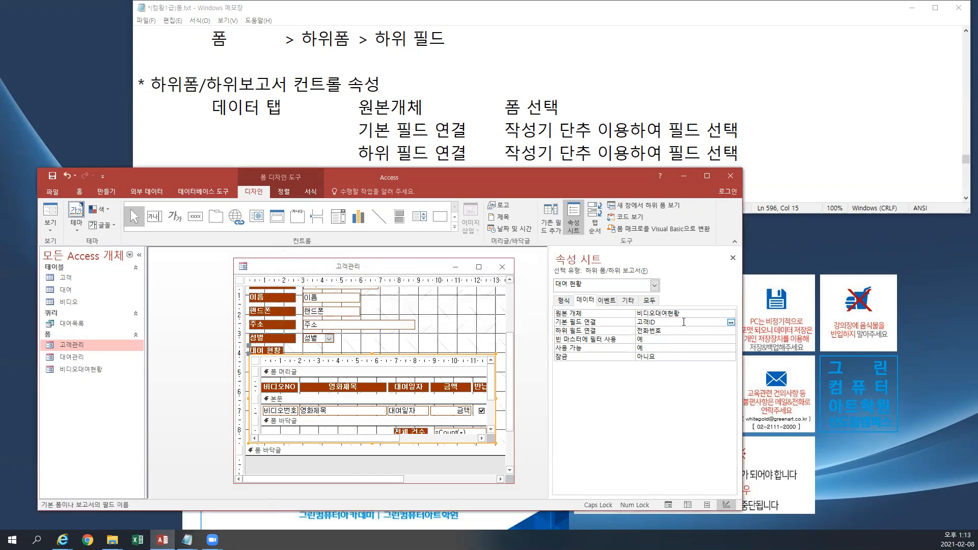
left_click(730, 322)
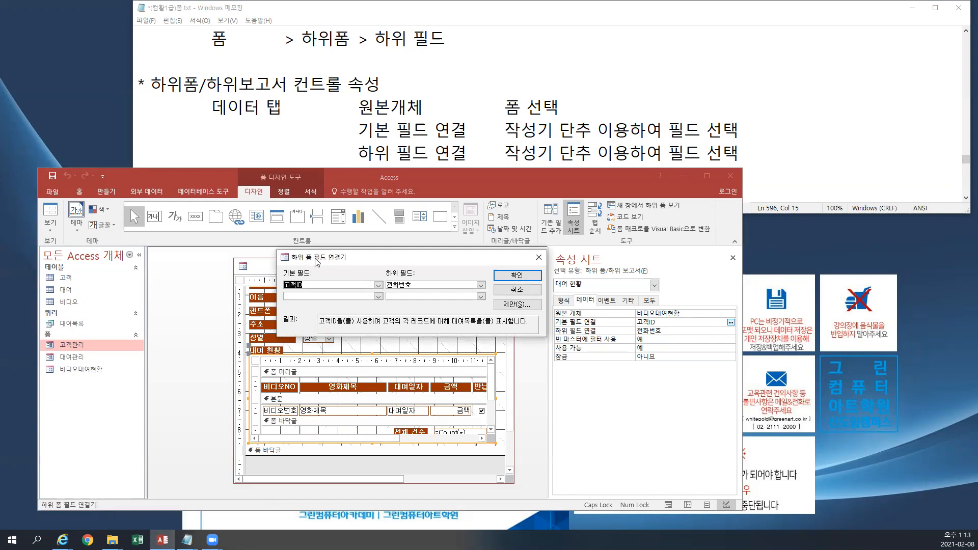
left_click(538, 257)
left_click(668, 331)
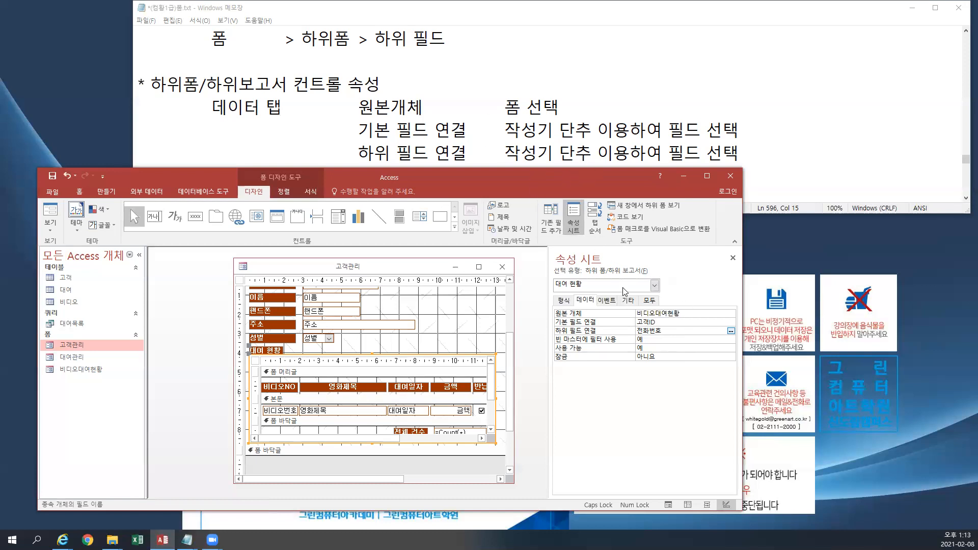
left_click(731, 330)
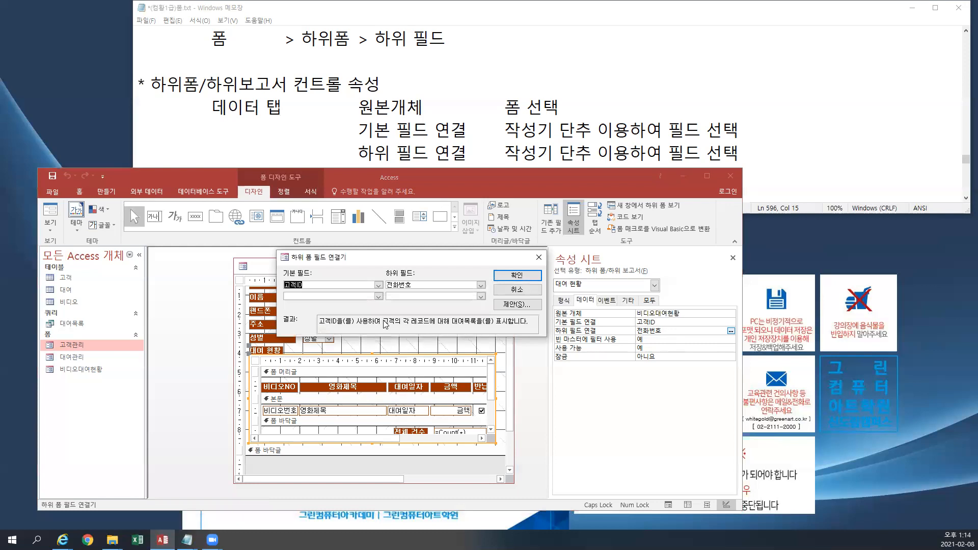
left_click(538, 260)
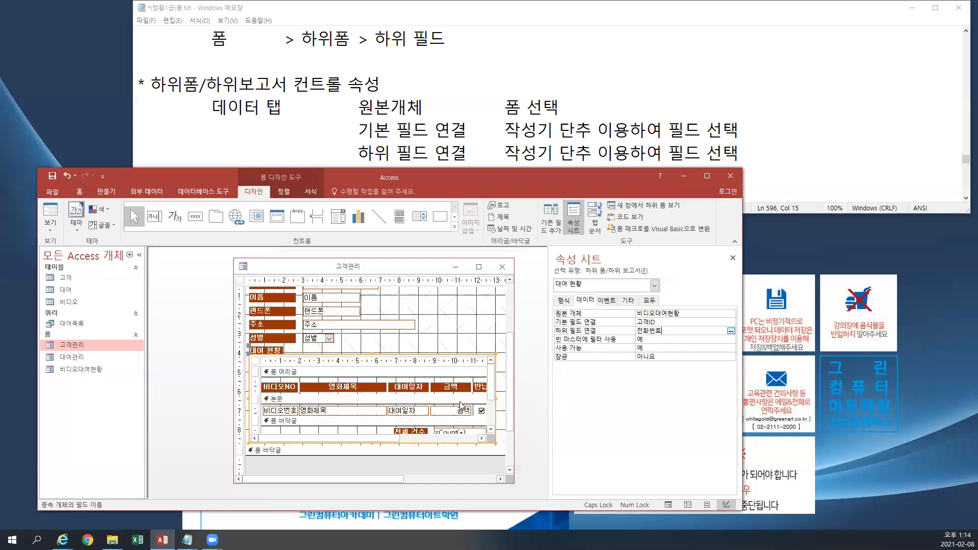
Display the 고객관리 form in Form View and advance through the customer records to check the linked 대여 현황 subform.
left_click(50, 232)
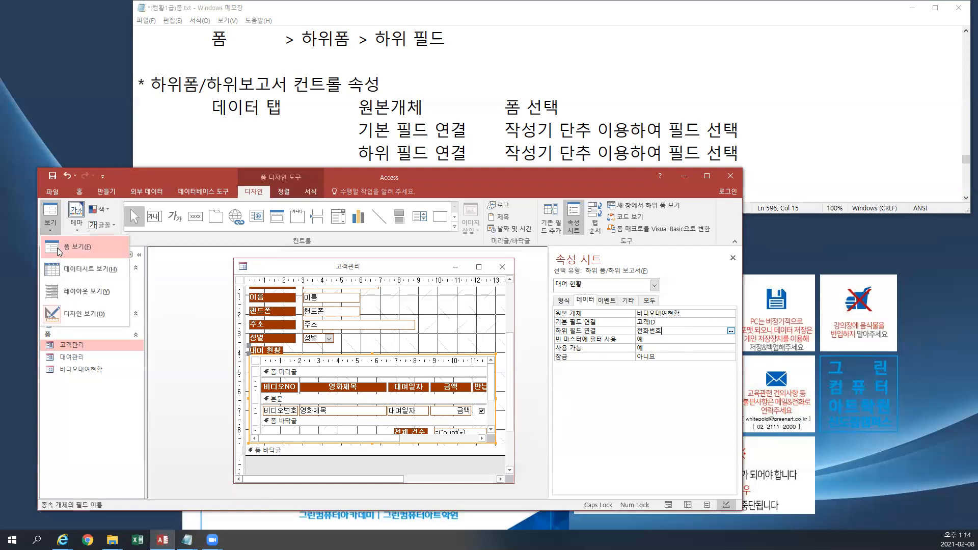
left_click(57, 247)
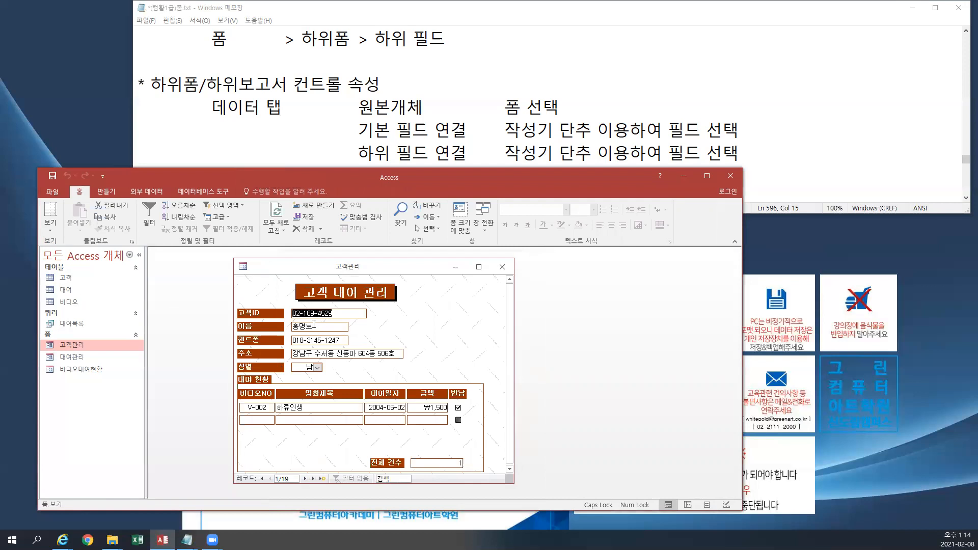
left_click_drag(329, 176, 327, 105)
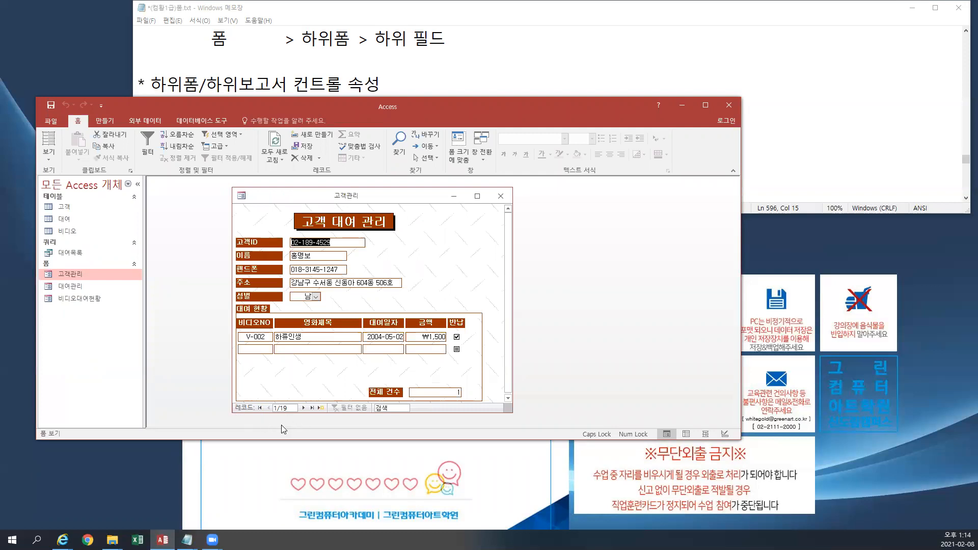
left_click(304, 407)
left_click(304, 408)
left_click(304, 408)
left_click(303, 407)
left_click(303, 408)
left_click(303, 408)
left_click(304, 408)
left_click(304, 408)
Open the view choices for the 고객관리 form.
left_click(48, 151)
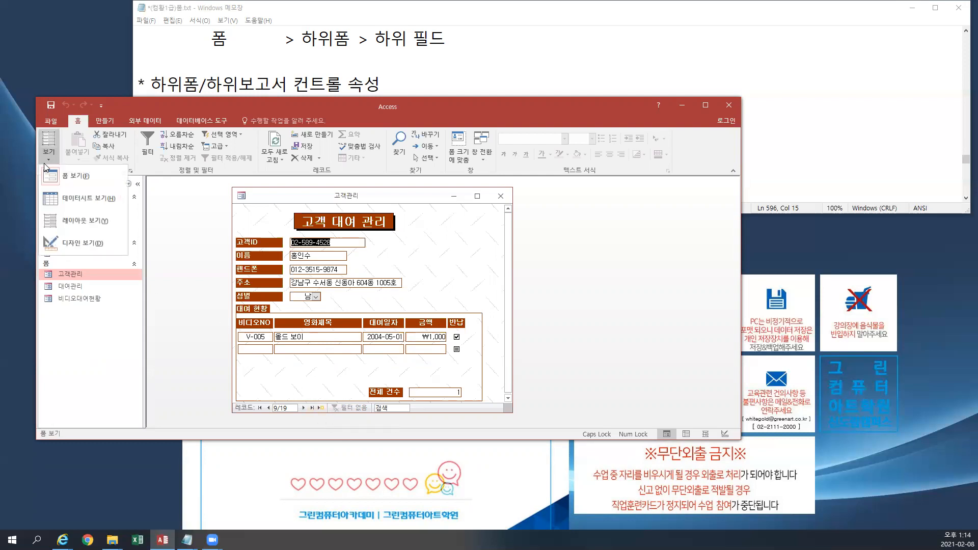
Open the 고객관리 form in design view and examine the data properties of the main form and its 대여 현황 subform.
left_click(80, 244)
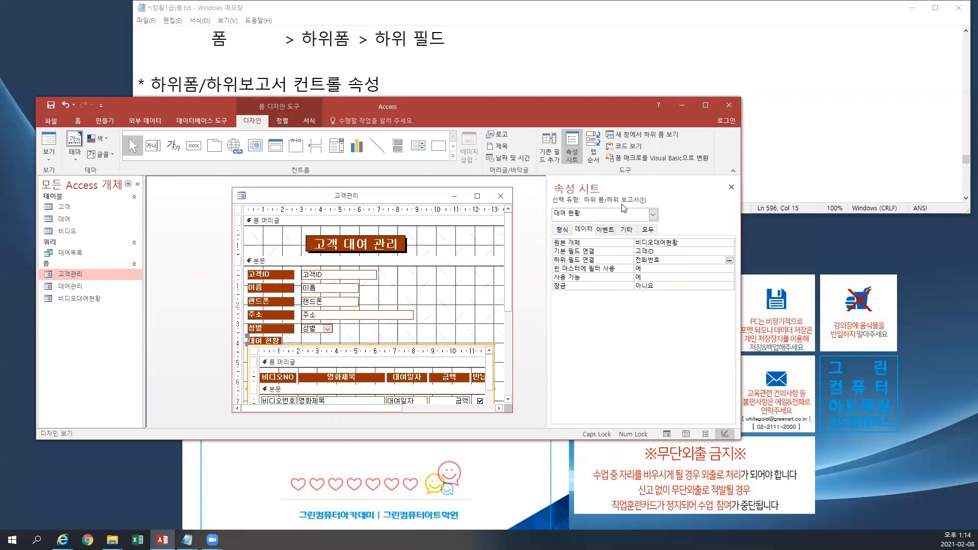
left_click(274, 341)
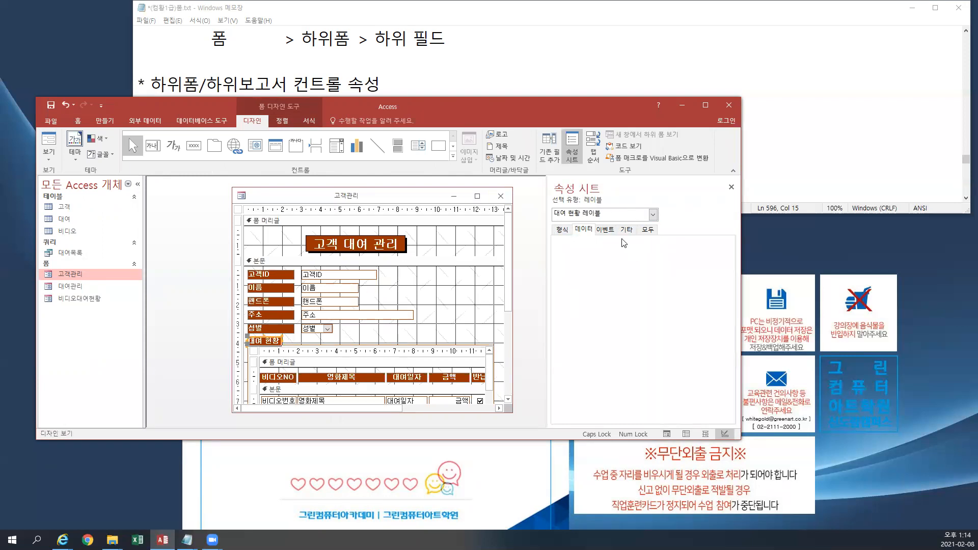
left_click_drag(509, 108, 515, 72)
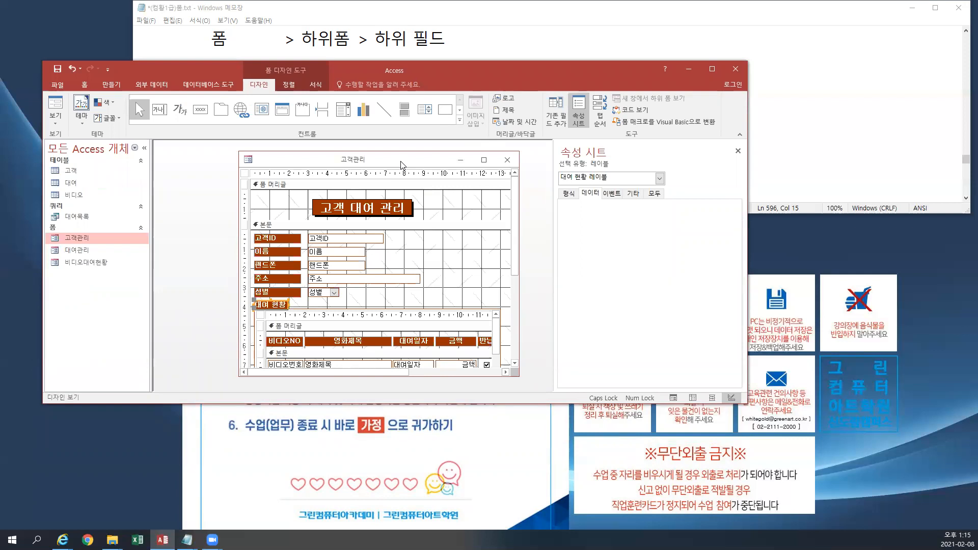
left_click(245, 174)
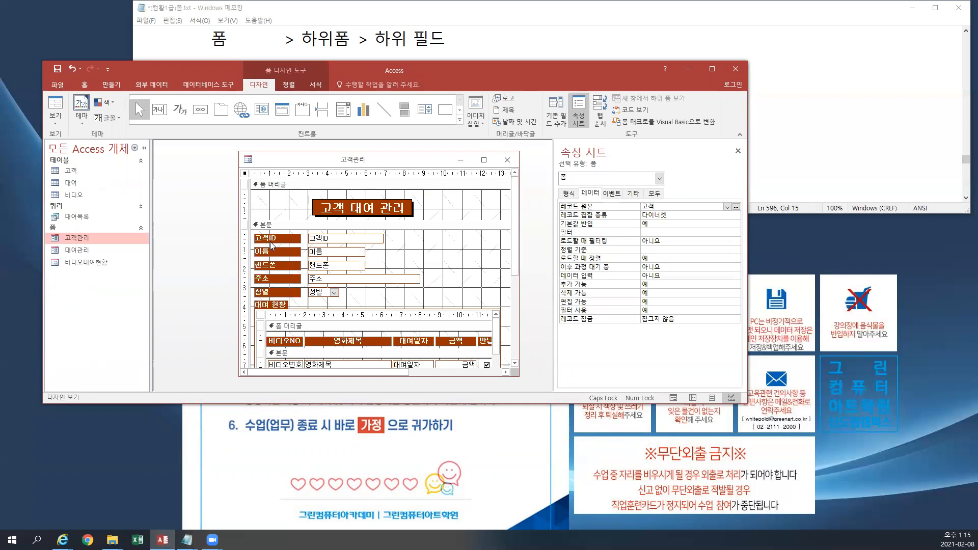
left_click(262, 320)
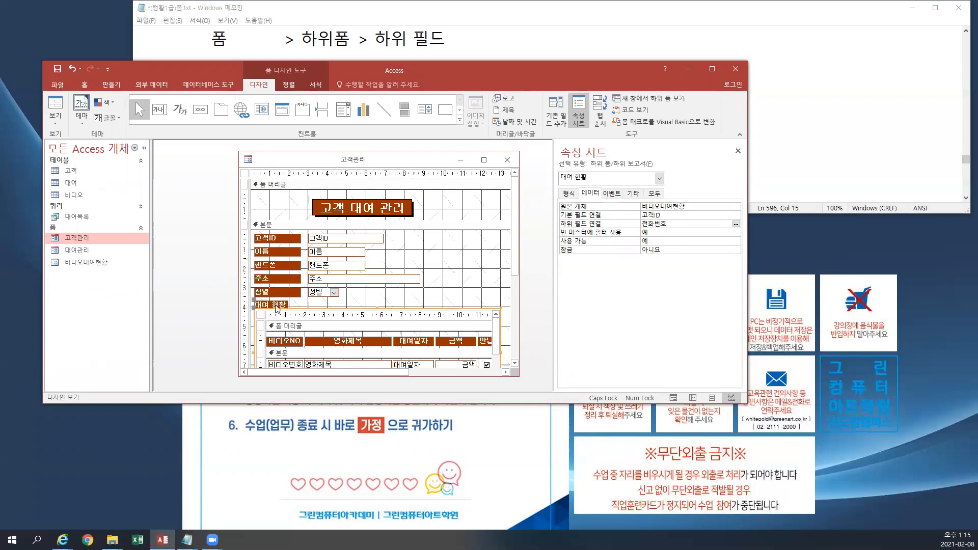
left_click(266, 319)
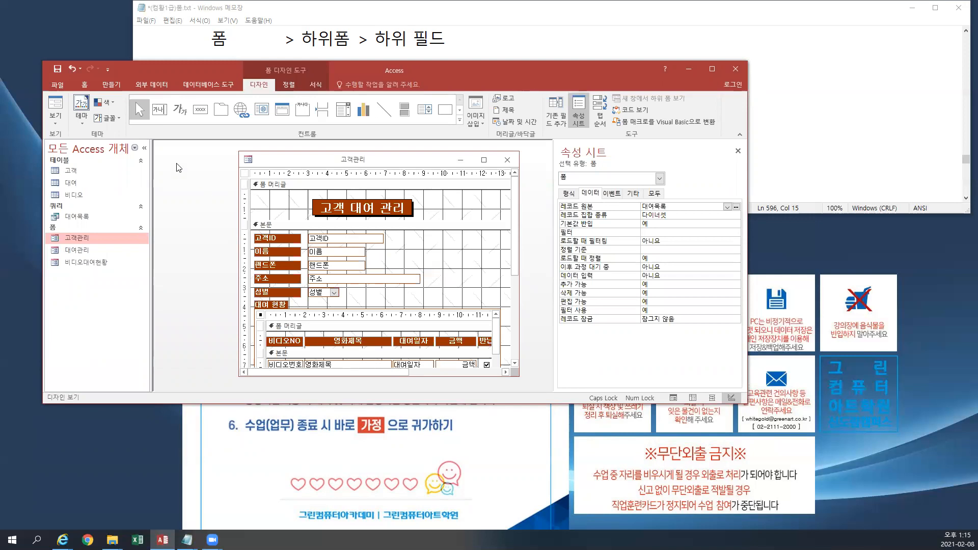
Save and close the 고객관리 form.
left_click(61, 71)
left_click(507, 159)
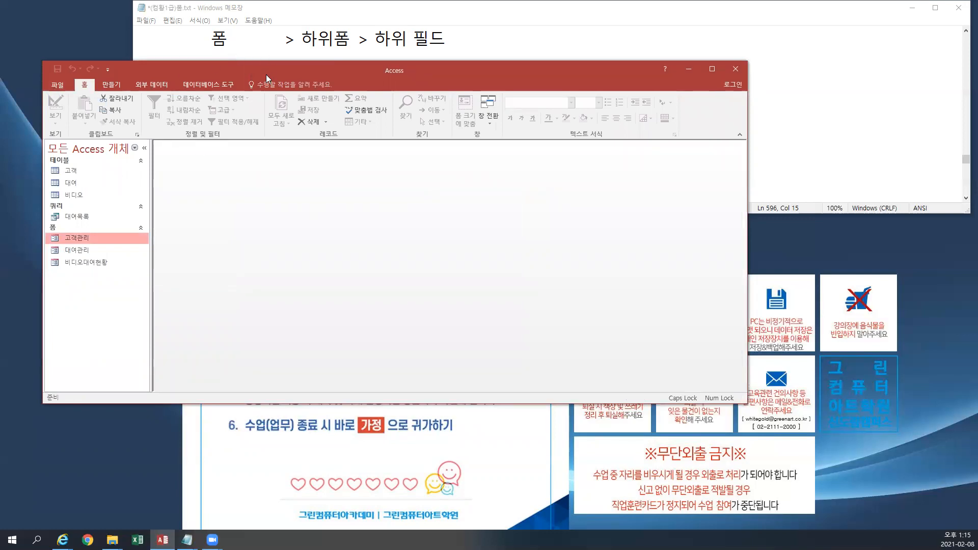
left_click_drag(266, 74, 301, 184)
Open the 출제유형2.accdb database from the Section04 folder and show all Access objects in the navigation list.
left_click(310, 130)
scroll(310, 130, "down", 2)
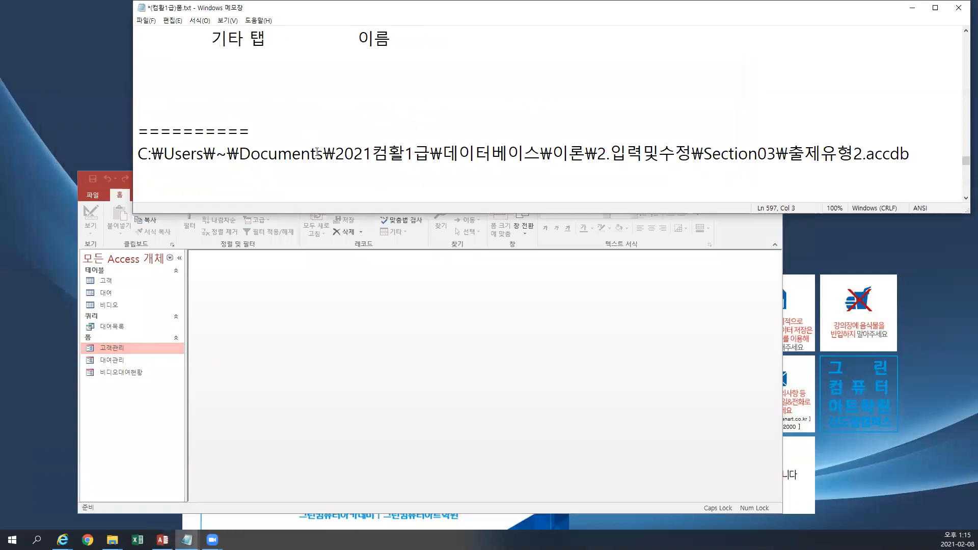
scroll(317, 153, "down", 1)
left_click(318, 153)
left_click(331, 328)
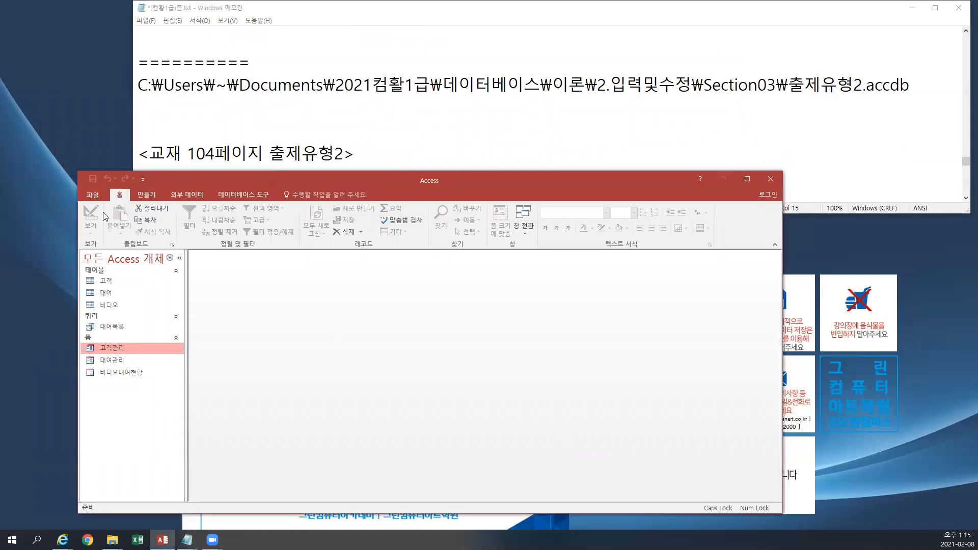
left_click(93, 196)
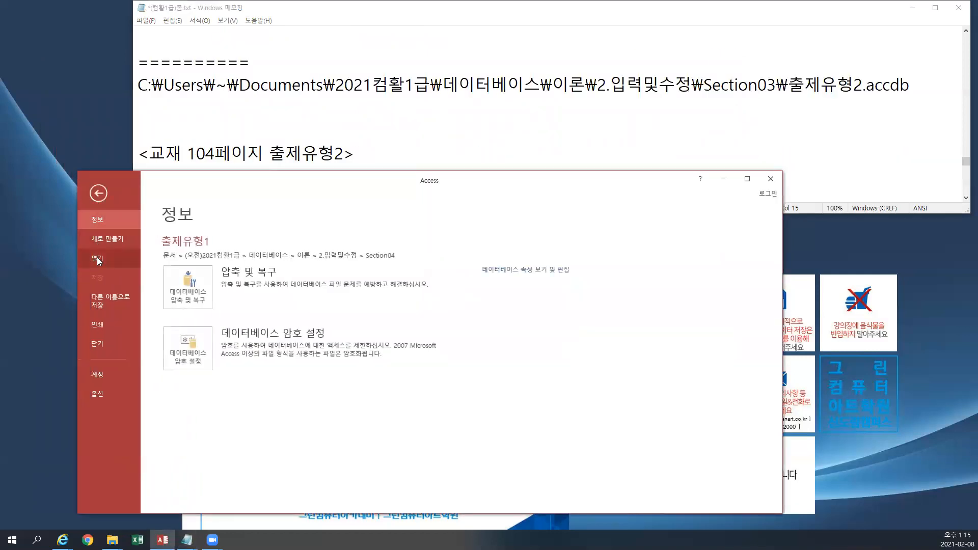
left_click(97, 258)
left_click(190, 362)
left_click(275, 267)
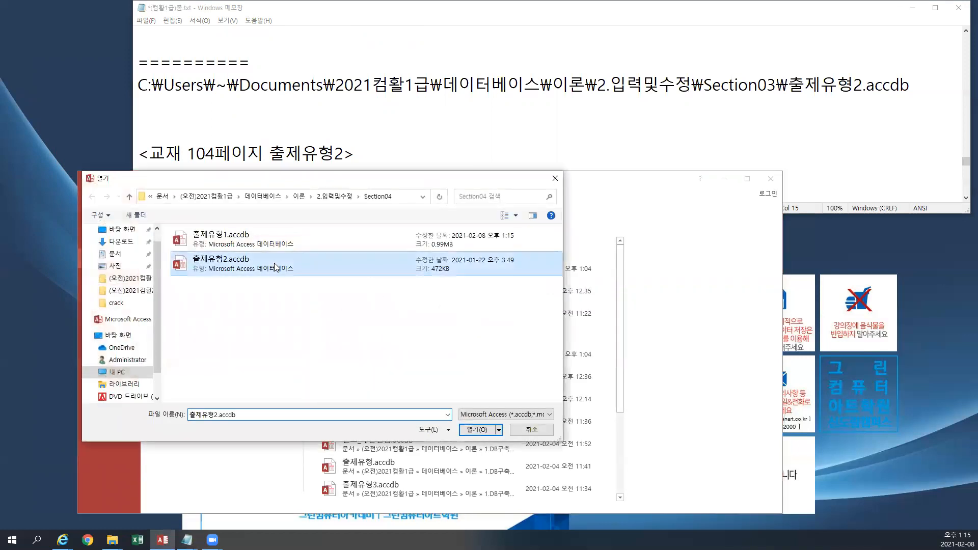
left_click(473, 430)
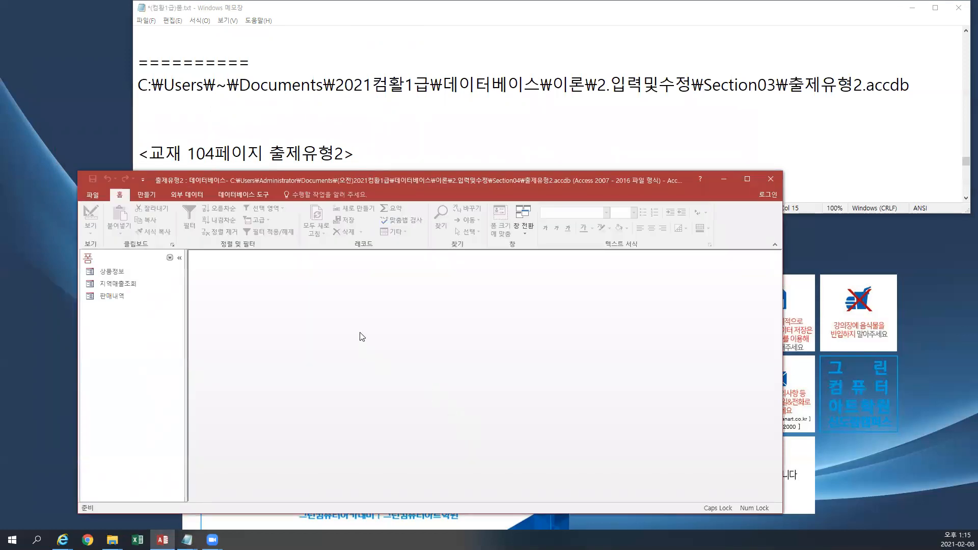
left_click(133, 262)
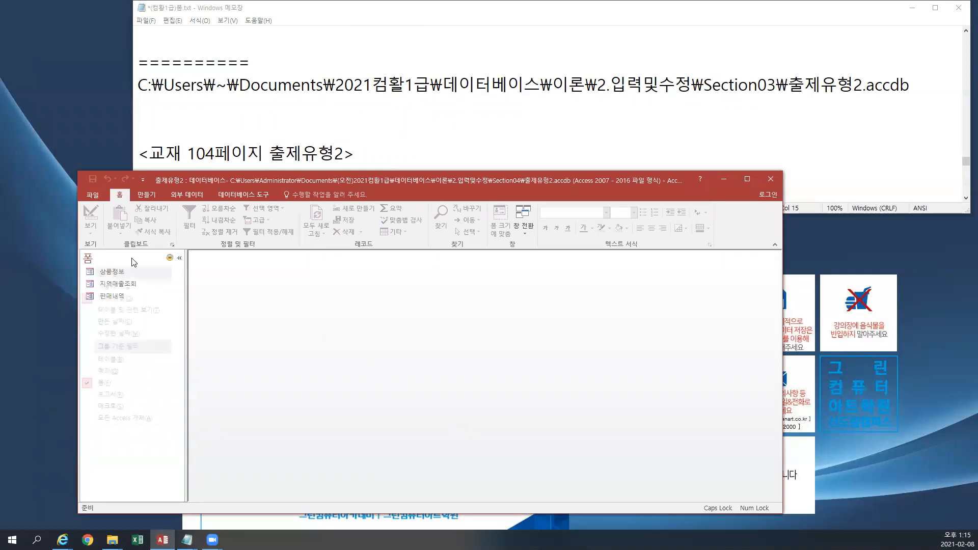
left_click(129, 418)
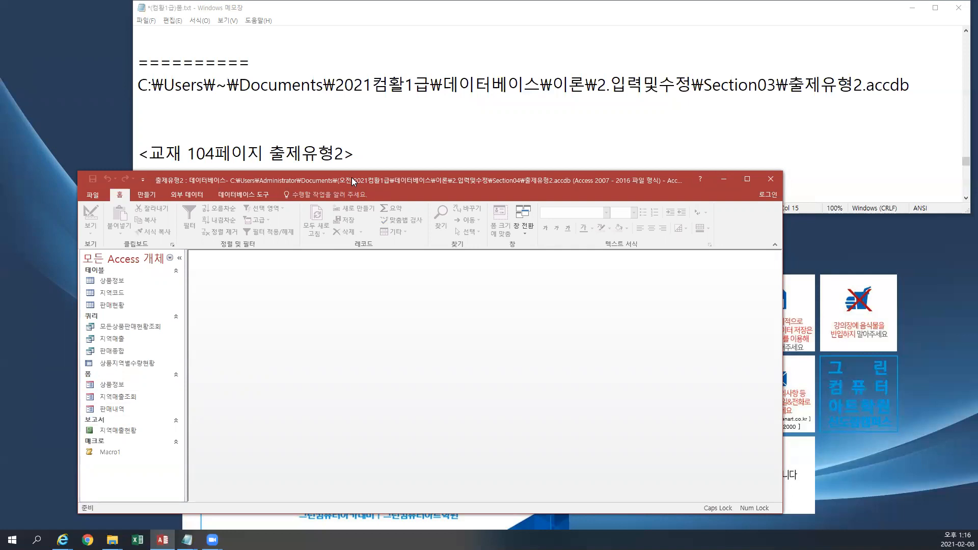
Switch to Notepad and read the subform control property notes for 교재 104페이지 출제유형2.
left_click(479, 127)
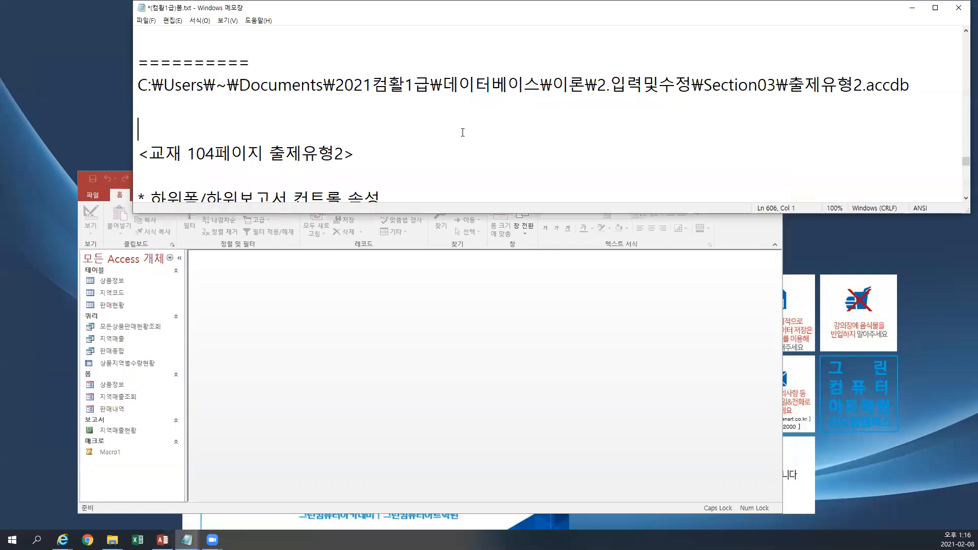
scroll(471, 131, "down", 2)
scroll(463, 134, "up", 1)
left_click(395, 106)
left_click(373, 323)
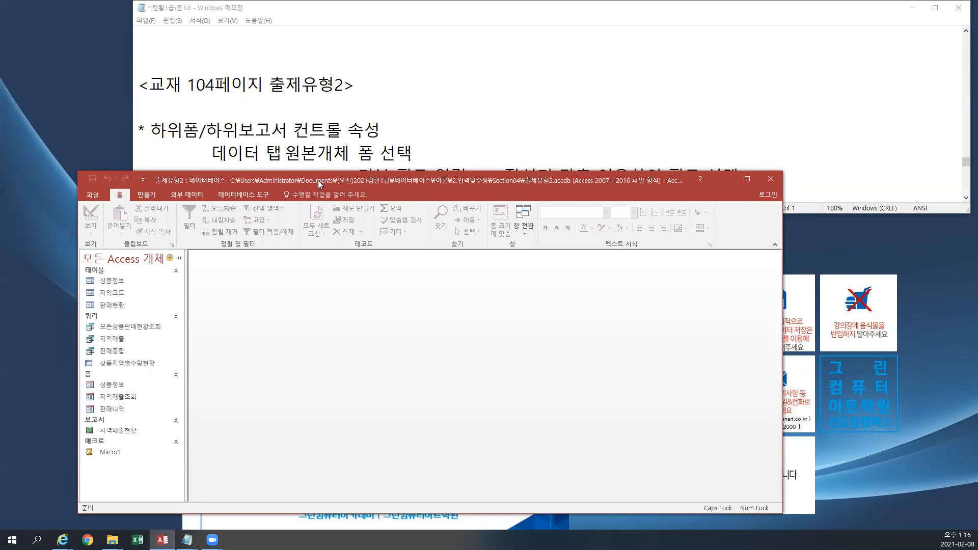
left_click_drag(318, 181, 305, 181)
left_click(136, 195)
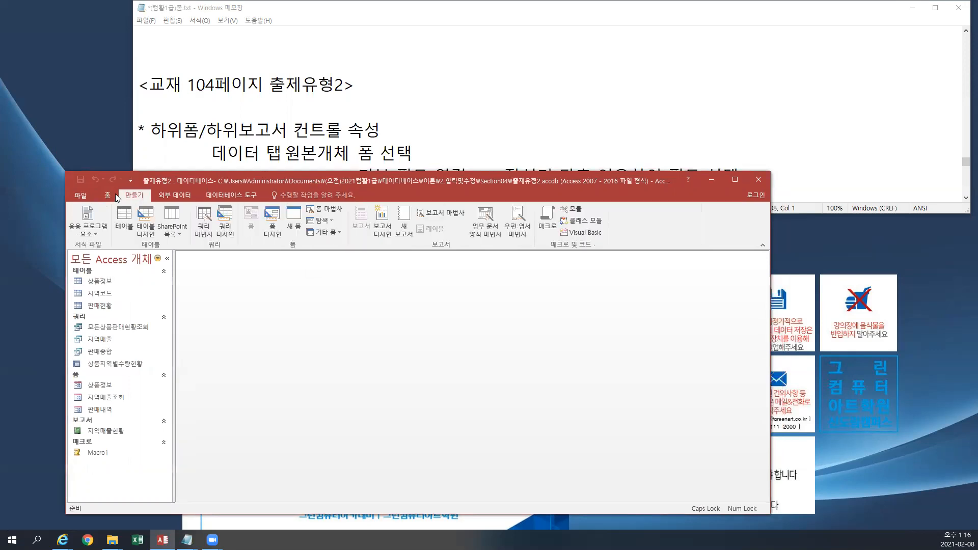
left_click(114, 194)
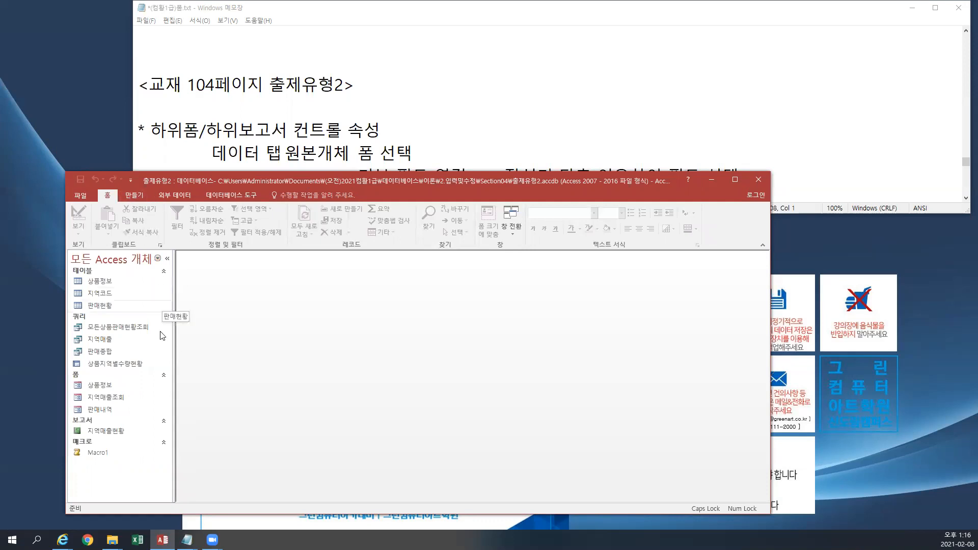
Open the 판매내역 form in design view to examine its controls and record source, and close it.
right_click(111, 409)
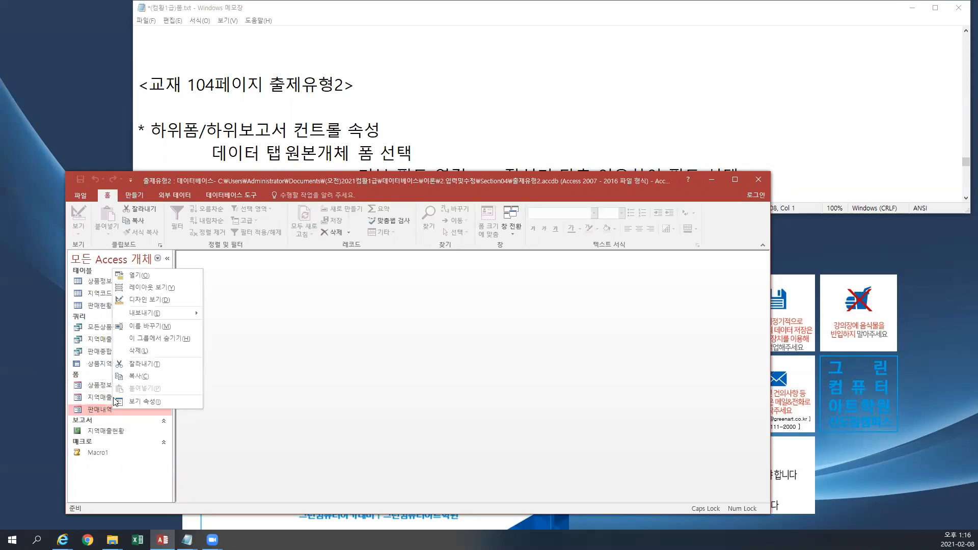
left_click(147, 301)
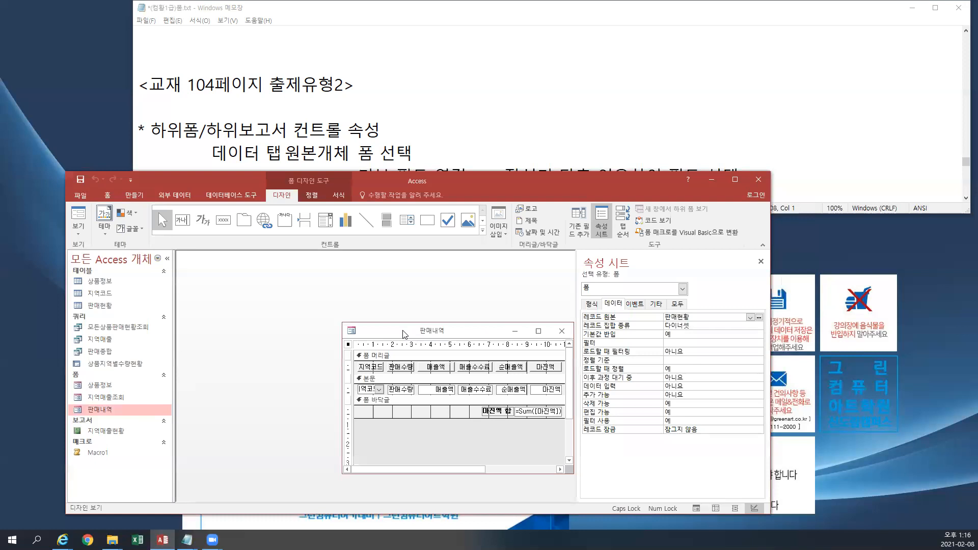
left_click_drag(405, 334, 246, 274)
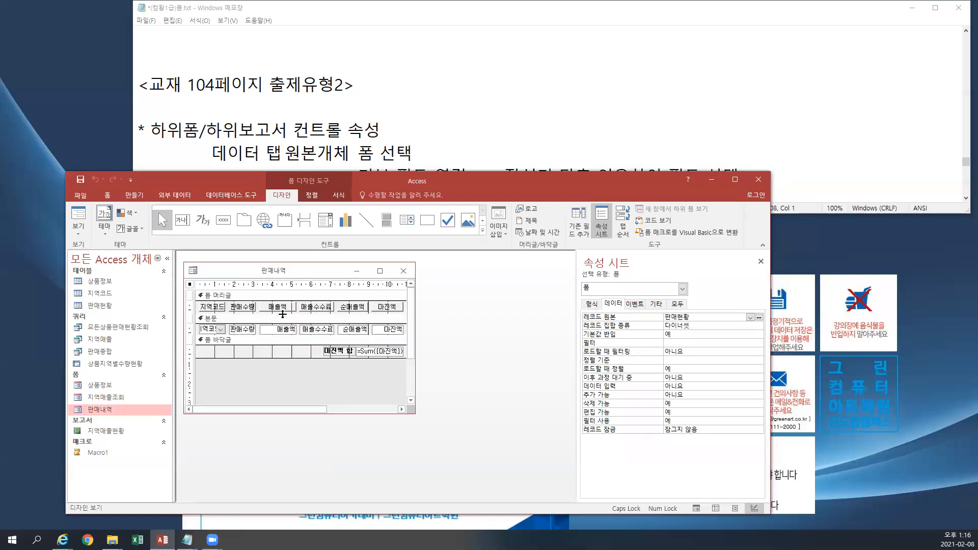
left_click(408, 272)
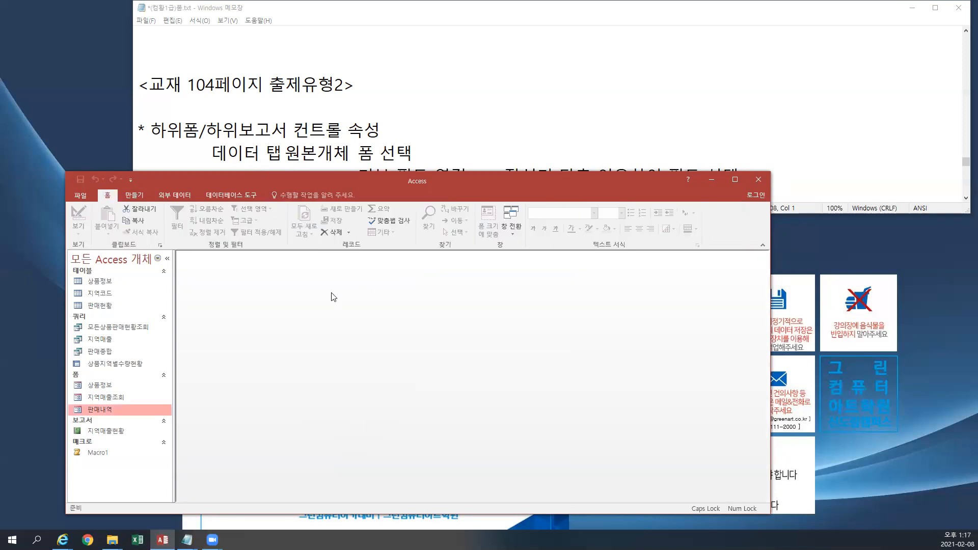
Open the 상품정보 form in design view and bring the empty area of its 본문 section into view.
right_click(119, 386)
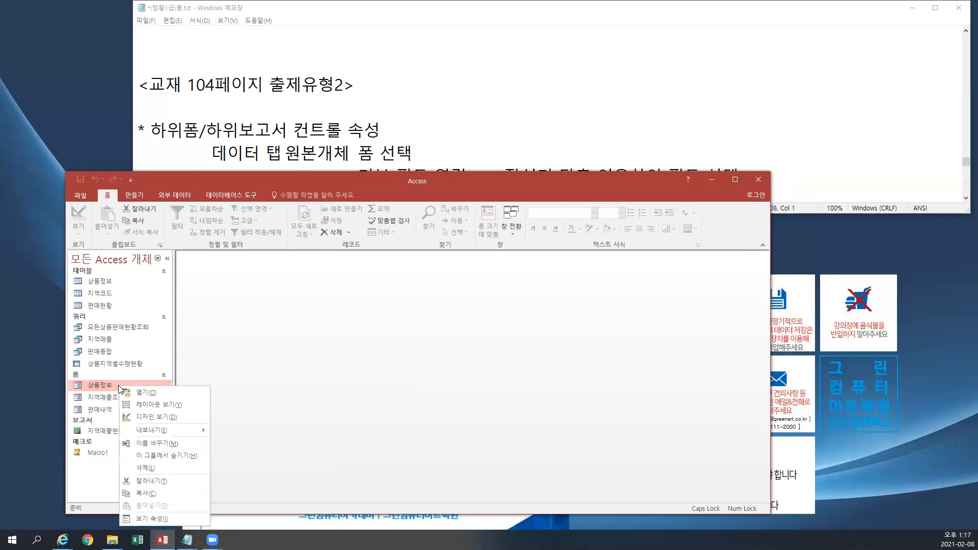
left_click(162, 417)
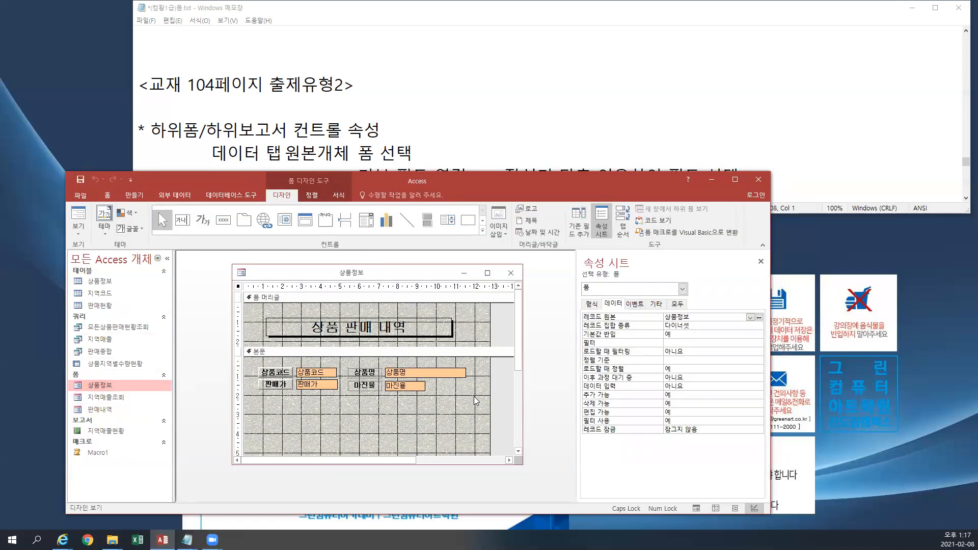
left_click_drag(518, 358, 519, 398)
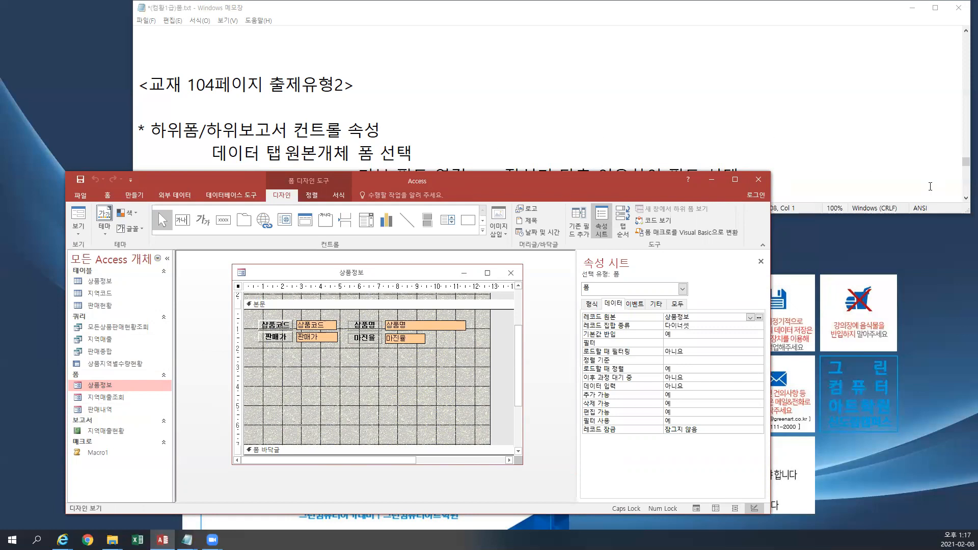
Check the subform property notes and insert a subform control in the 본문 section below the 판매가 field.
left_click(873, 178)
scroll(519, 72, "down", 1)
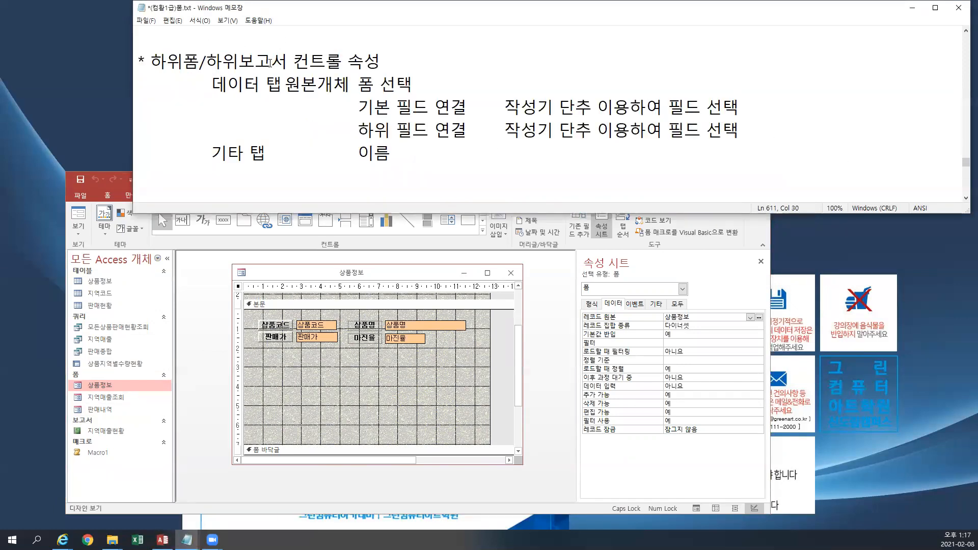
left_click(407, 251)
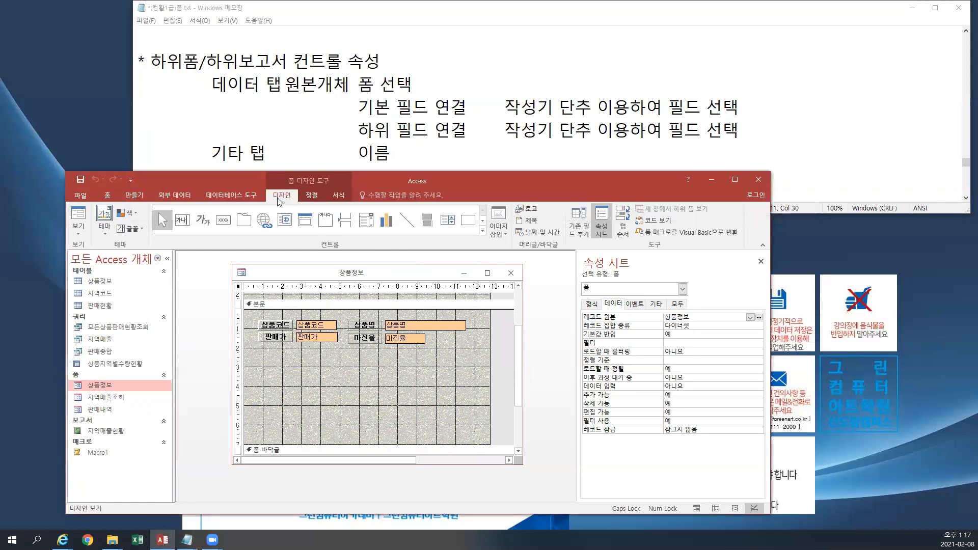
left_click(482, 232)
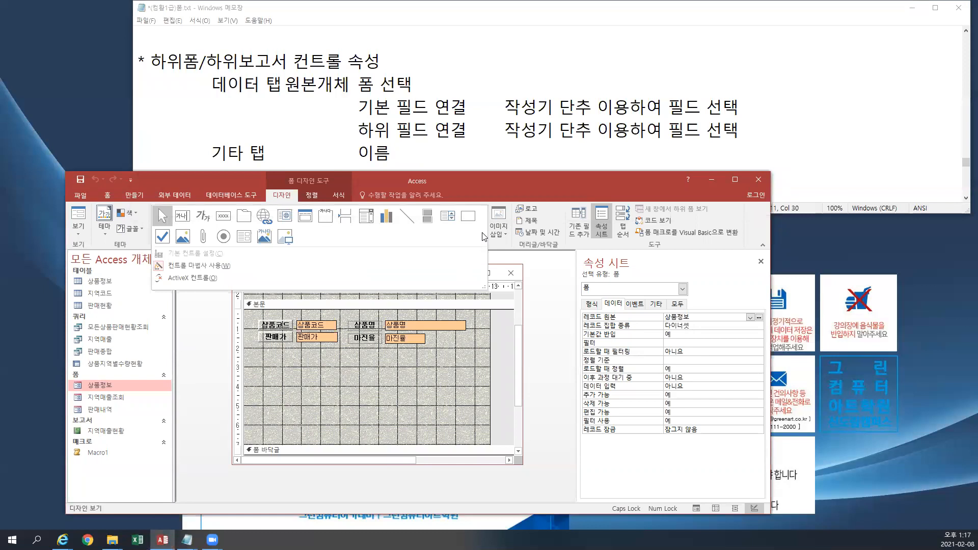
left_click(249, 239)
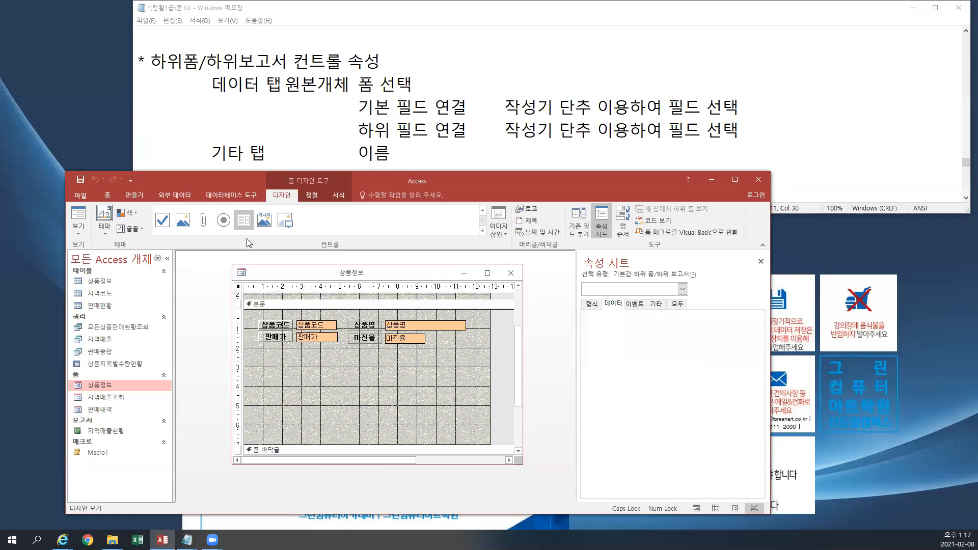
left_click(249, 346)
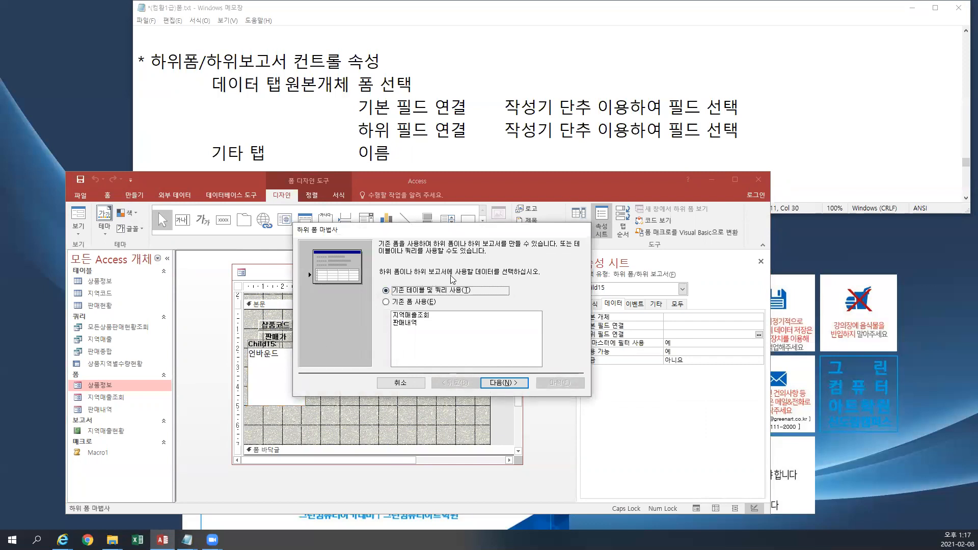
Base the subform on the existing form 판매내역 in the subform wizard.
left_click(427, 303)
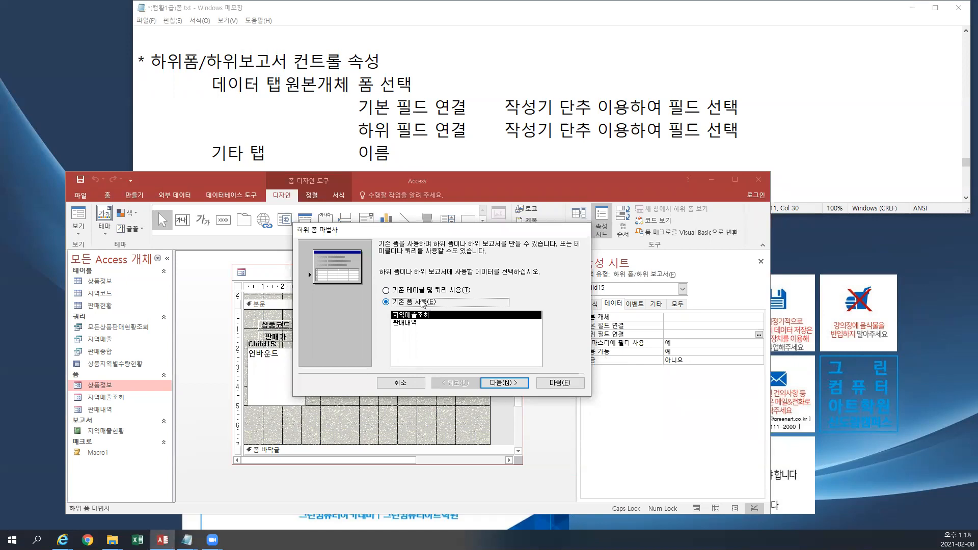
left_click(413, 324)
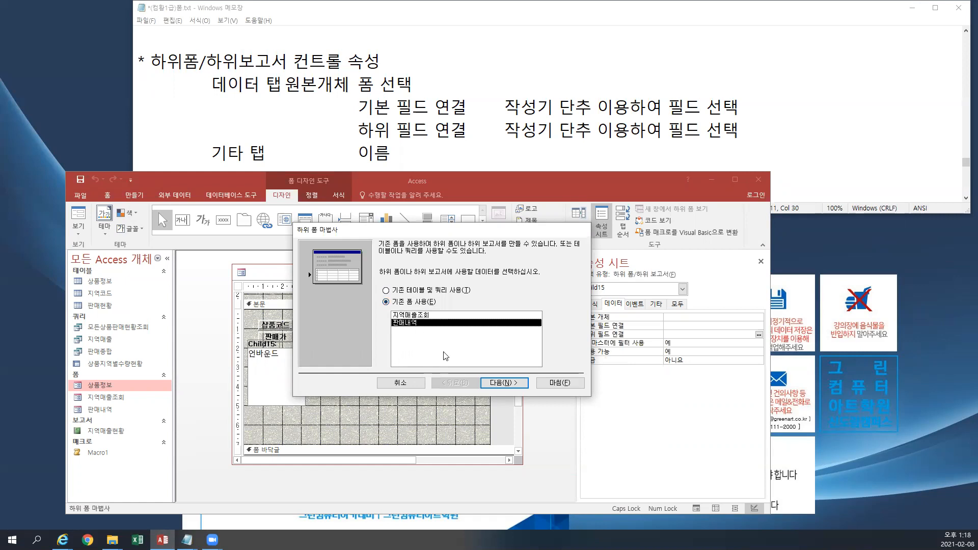
left_click(504, 383)
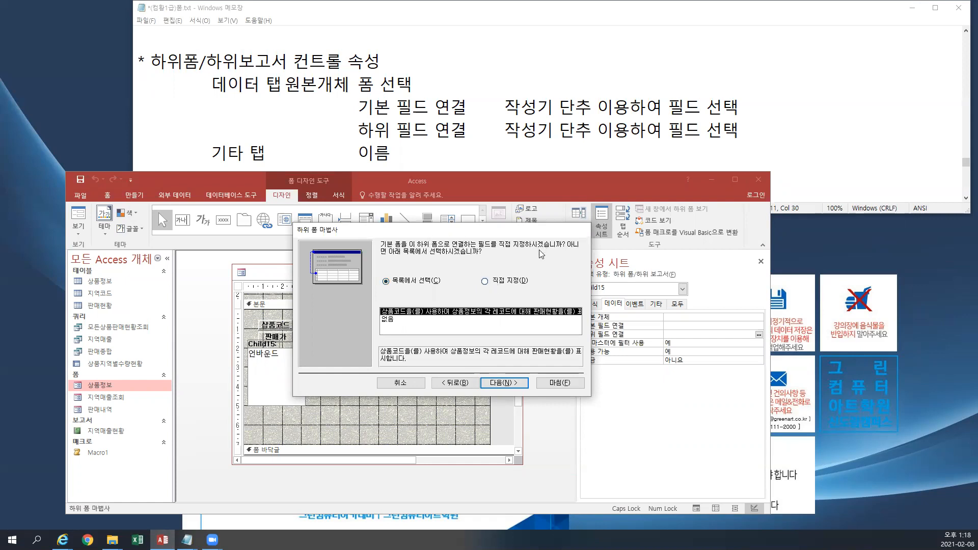
Define the subform link manually, matching 상품코드 of the main form with 판매상품 of the subform.
left_click(509, 285)
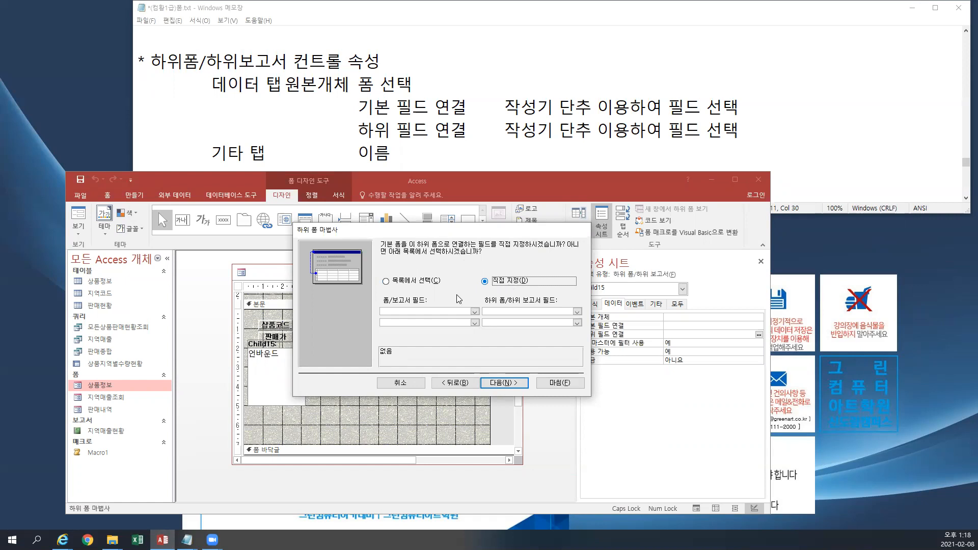
left_click(474, 311)
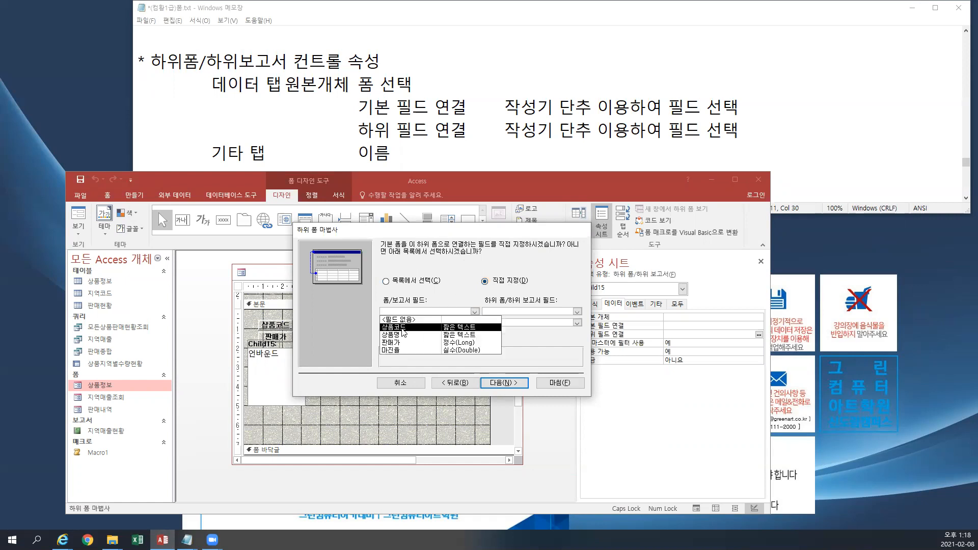
left_click(402, 327)
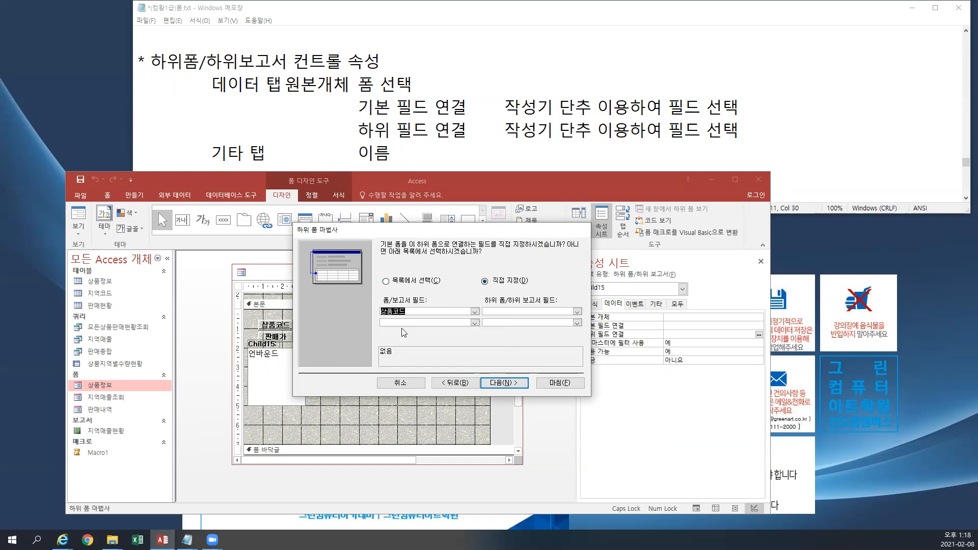
left_click(574, 311)
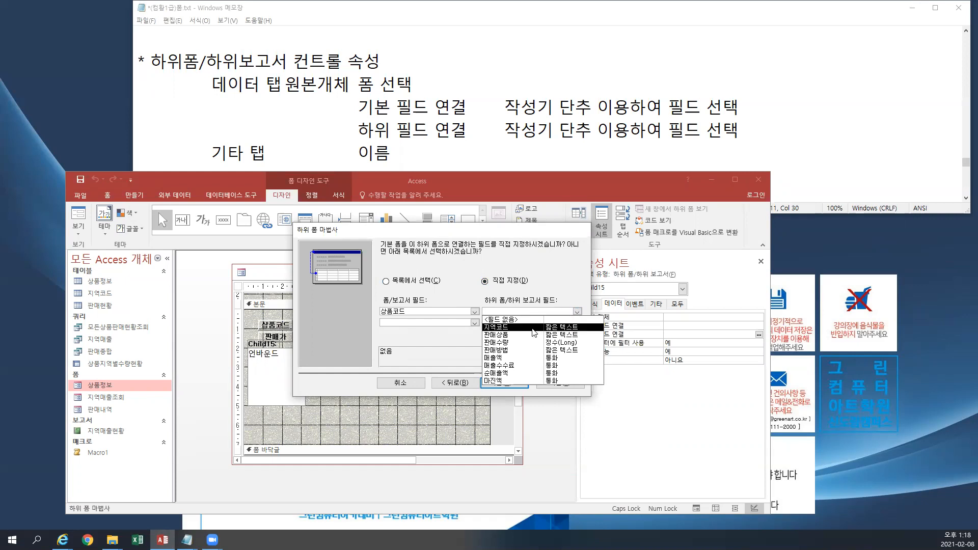
left_click(524, 335)
left_click(514, 383)
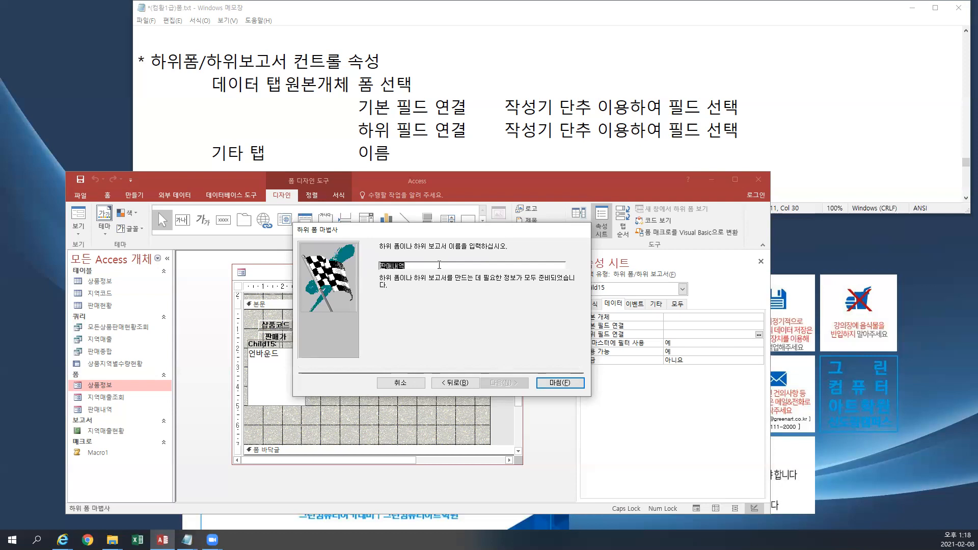
Name the subform child판매내역 and finish the subform wizard.
type("CHI")
key("BackSpace")
key("BackSpace")
key("BackSpace")
key("Caps_Lock")
type("child판매내역")
left_click(560, 384)
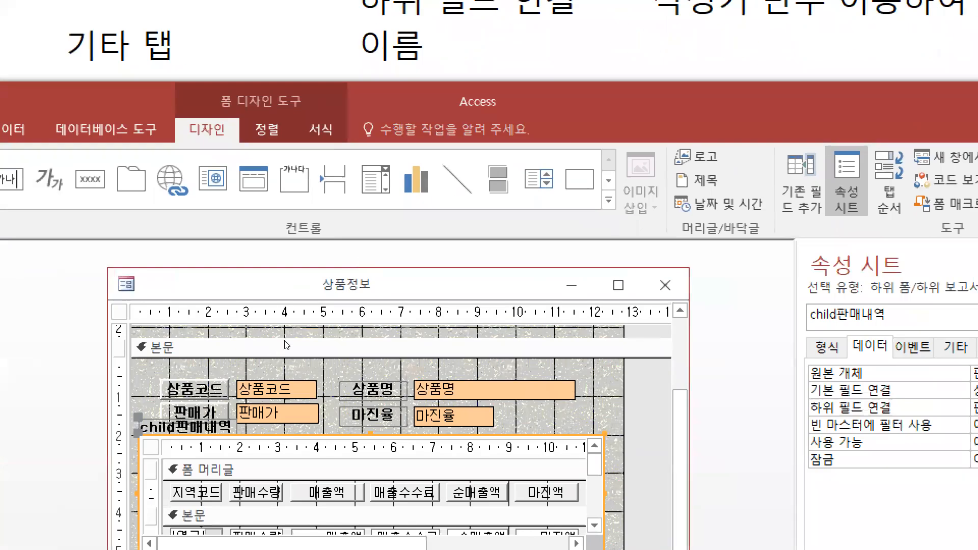
Change the caption of the subform's label to 판매내역.
left_click(188, 427)
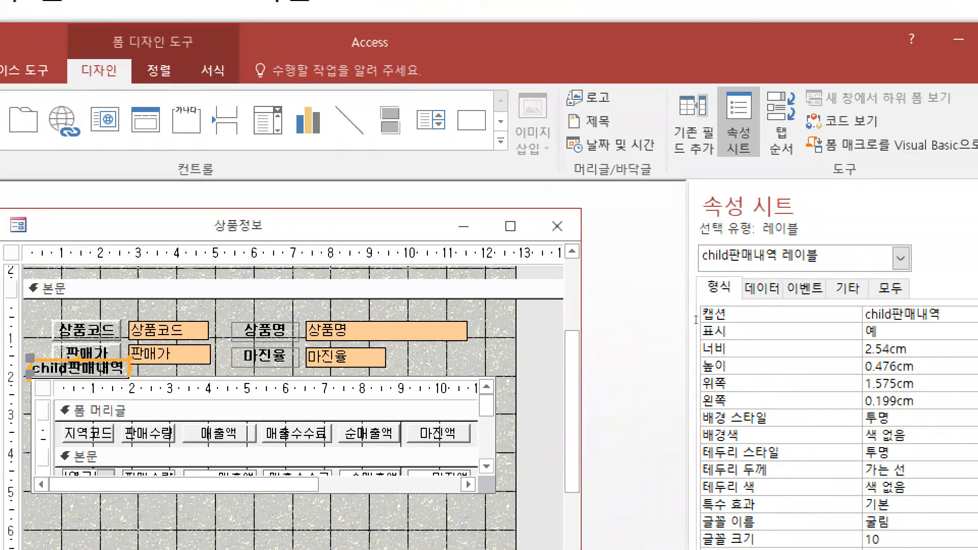
key("BackSpace")
key("BackSpace")
key("BackSpace")
key("BackSpace")
key("BackSpace")
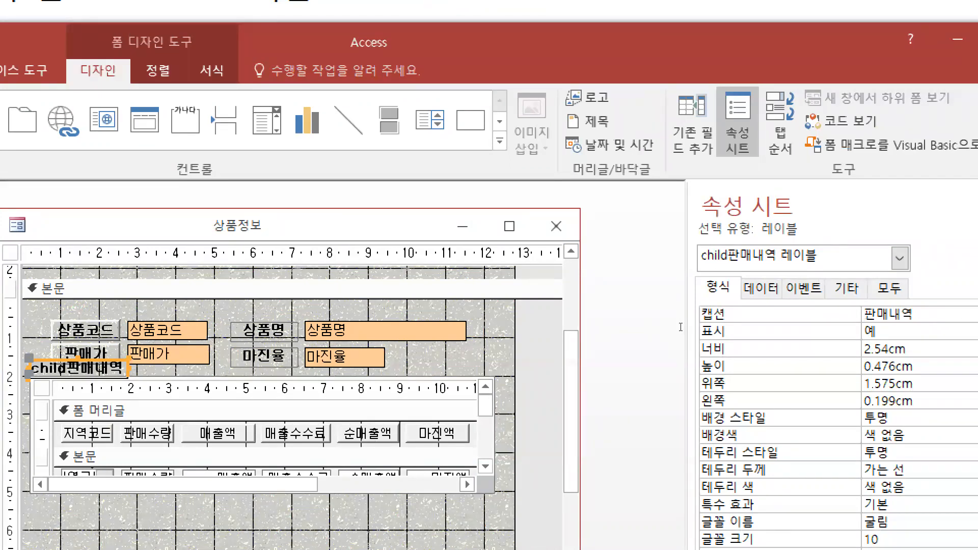
key("Return")
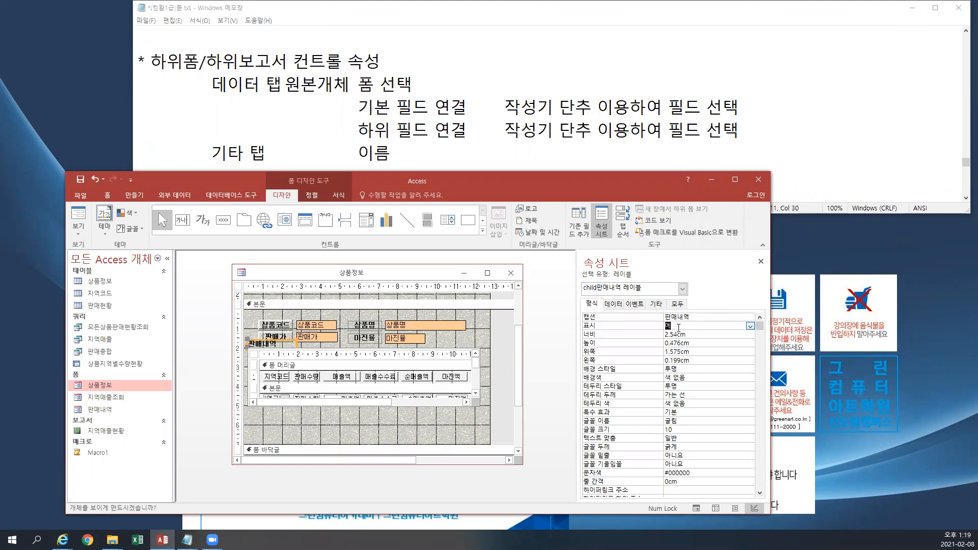
Move the subform to 0.688 cm from the left and 2.222 cm from the top, and resize it to about 11.72 by 4.68 cm.
left_click(465, 354)
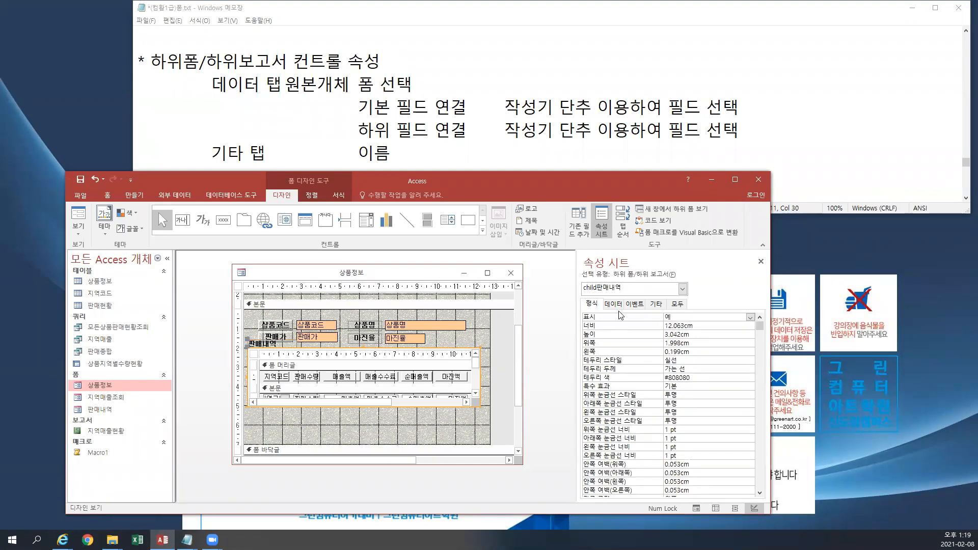
key("Down")
key("Down")
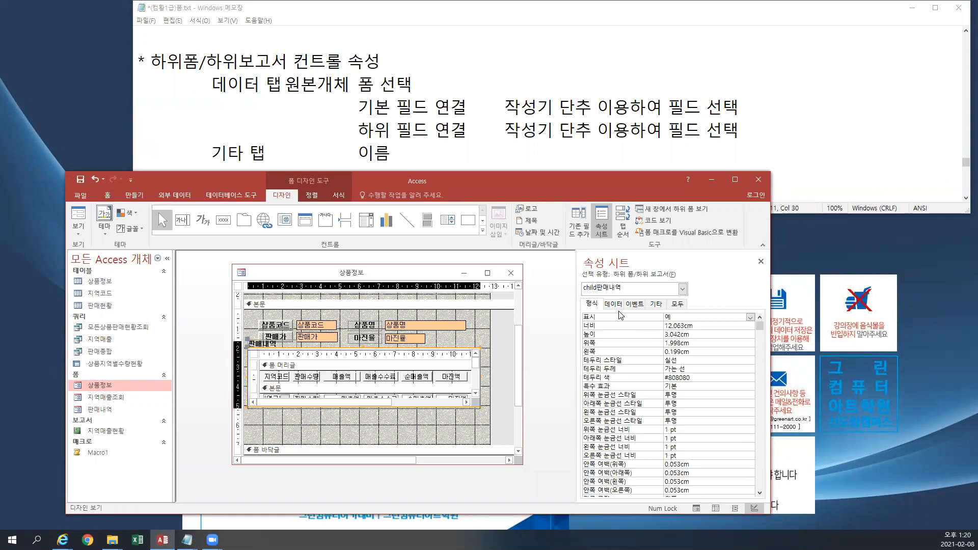
key("Left")
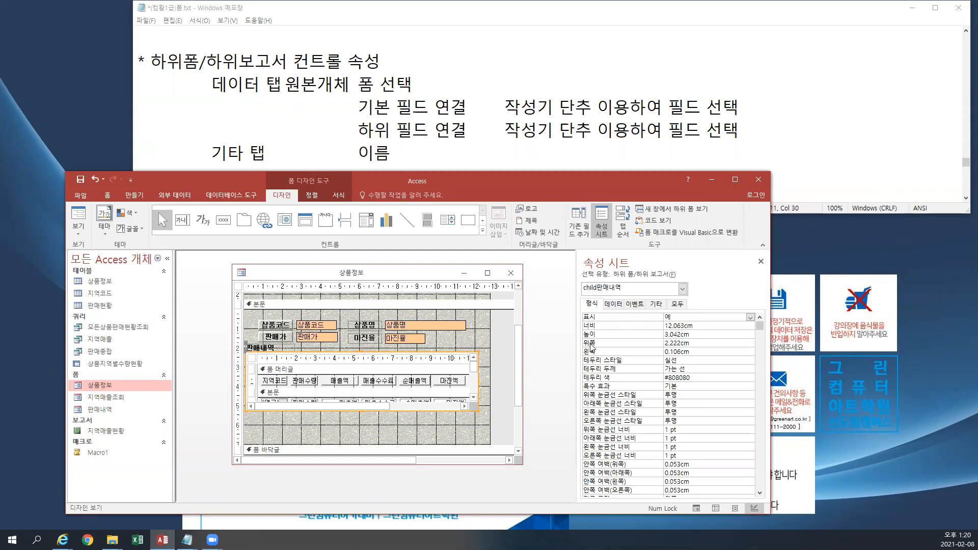
key("Right")
key("Right")
key("Right")
key("Right")
key("Right")
key("Right")
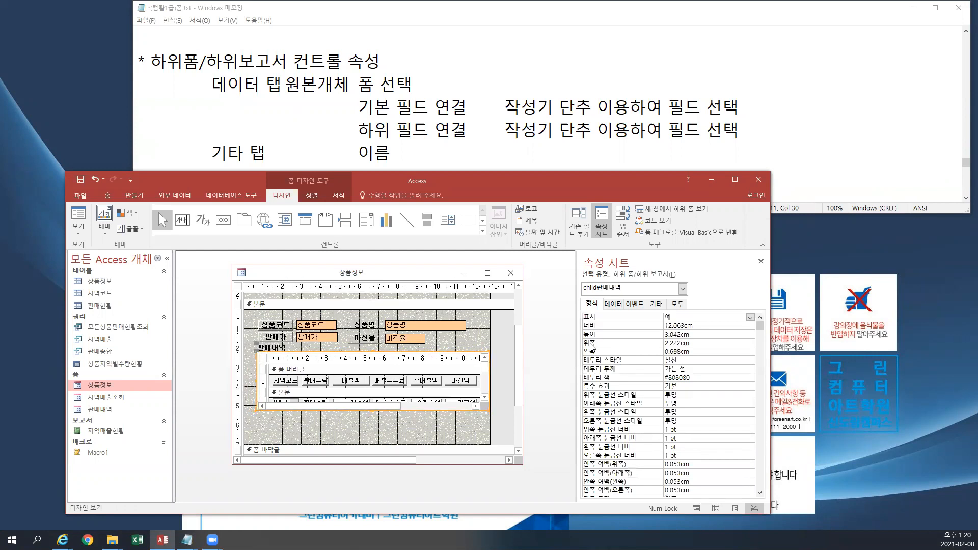
key("Down")
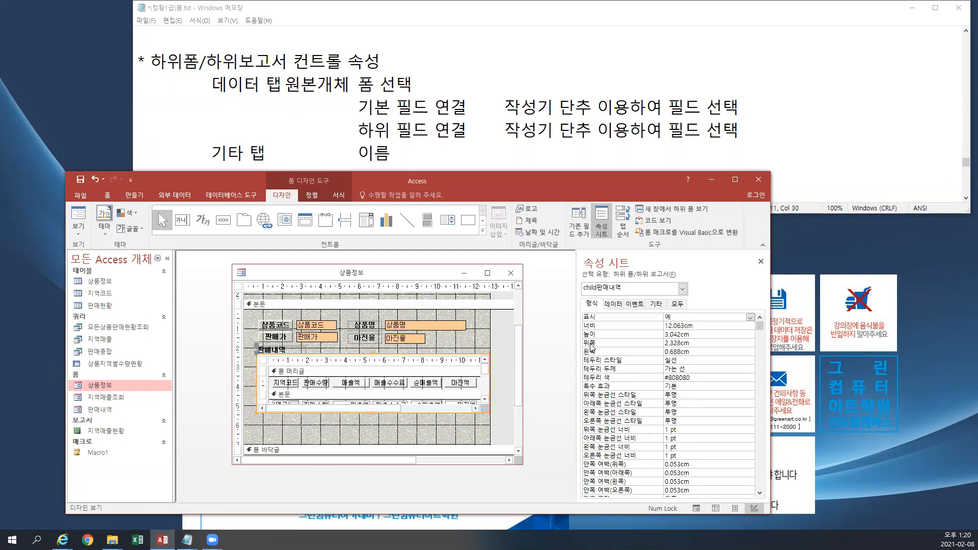
key("Up")
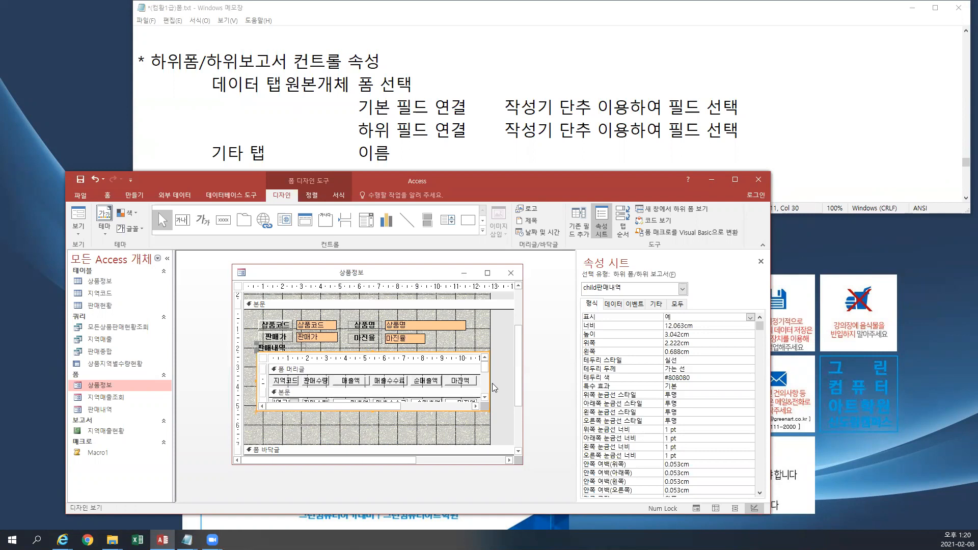
left_click_drag(489, 411, 484, 413)
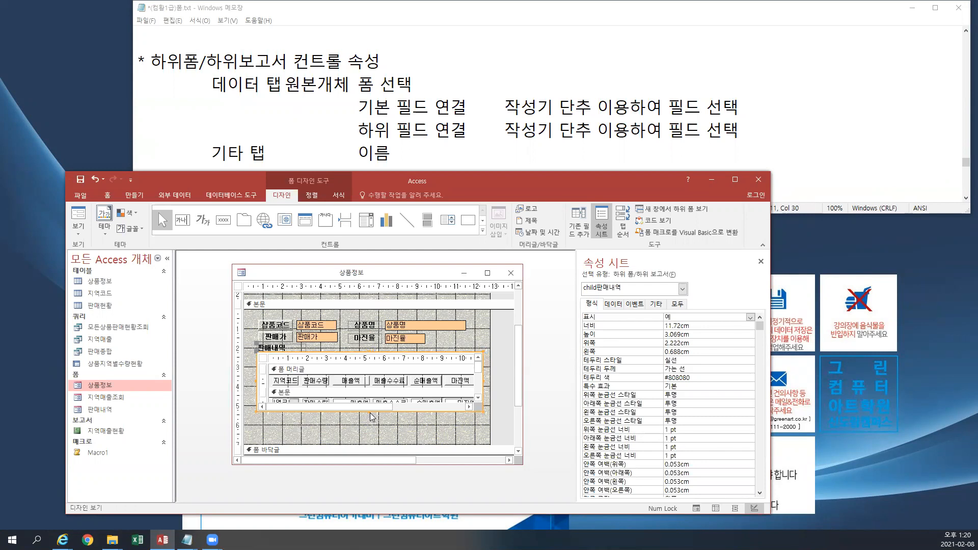
left_click_drag(370, 414, 372, 443)
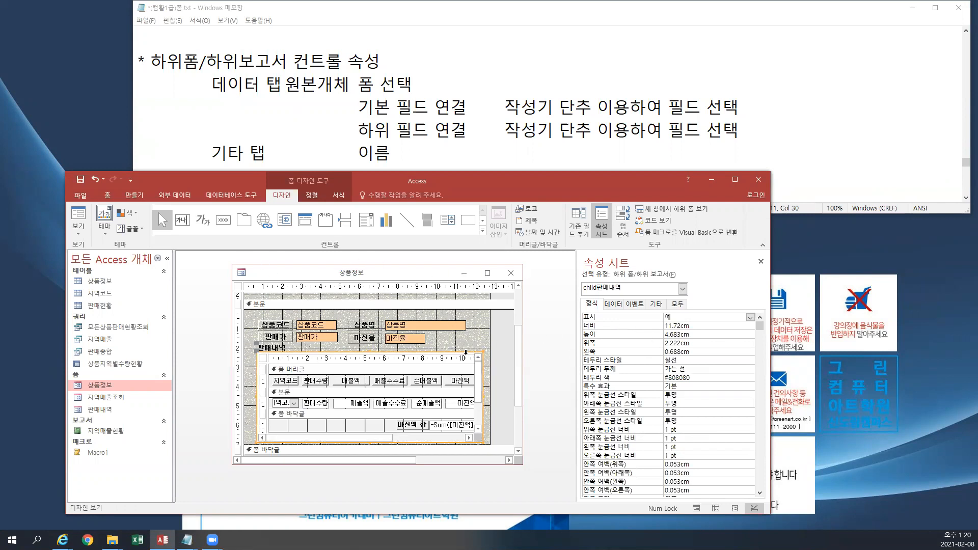
Check the subform's name, source object and master and child link fields, viewing the field linker for both link properties.
left_click(657, 304)
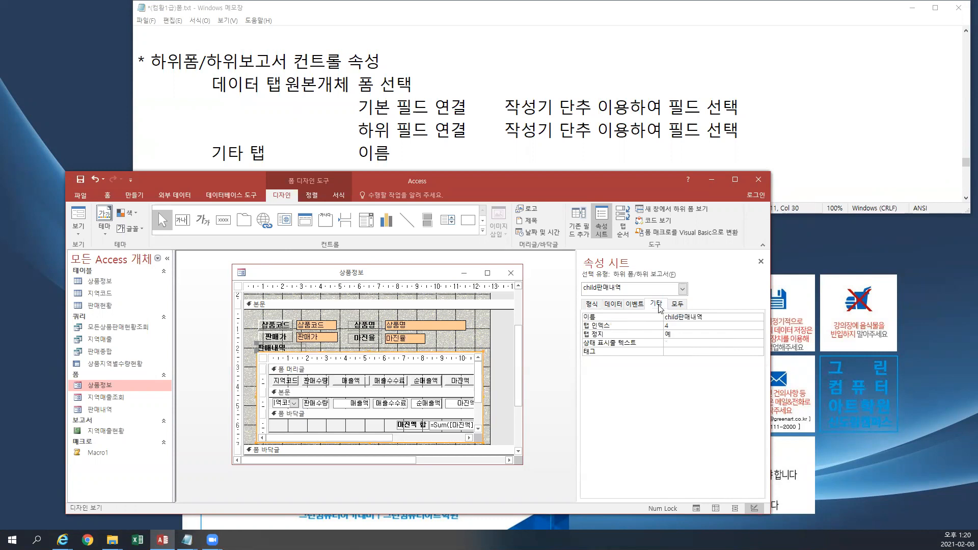
left_click(611, 304)
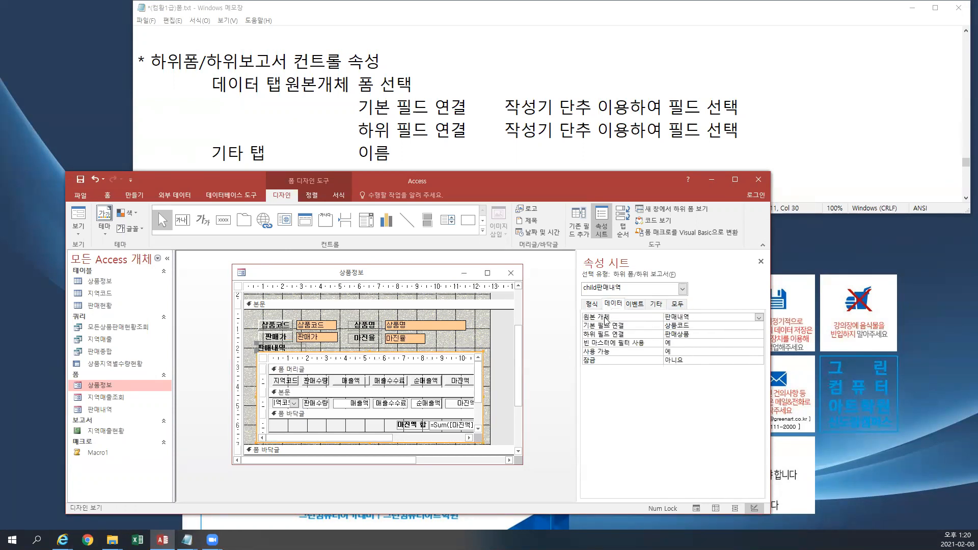
double_click(690, 316)
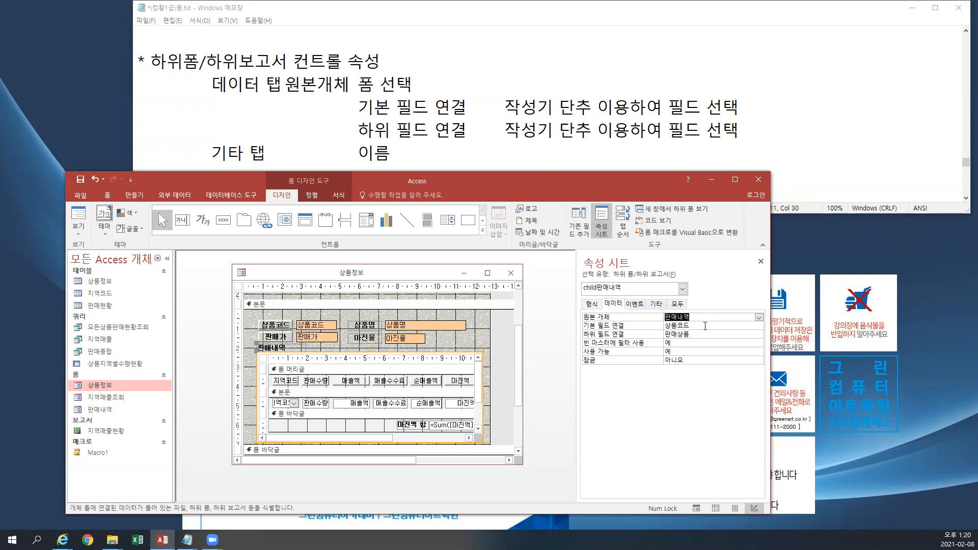
left_click(705, 326)
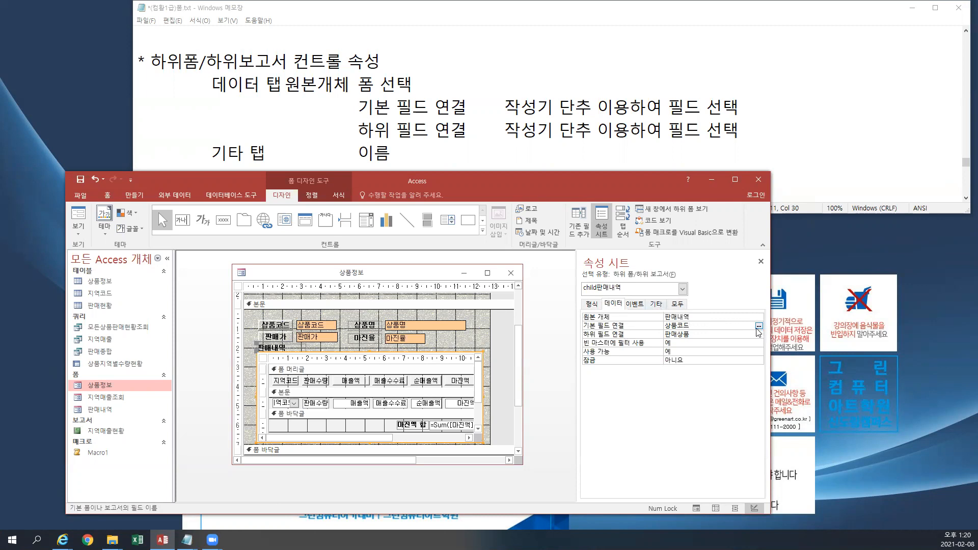
left_click(758, 326)
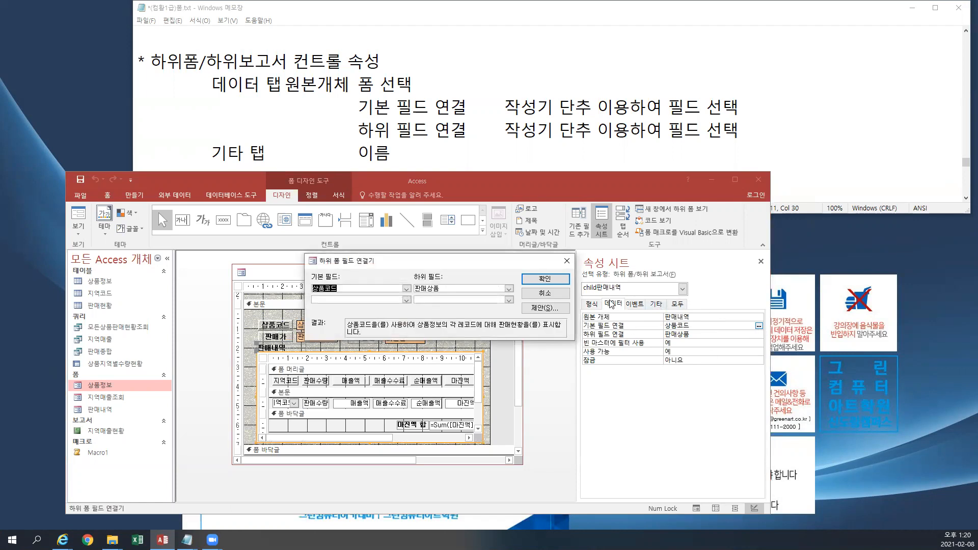
left_click(566, 260)
left_click(755, 334)
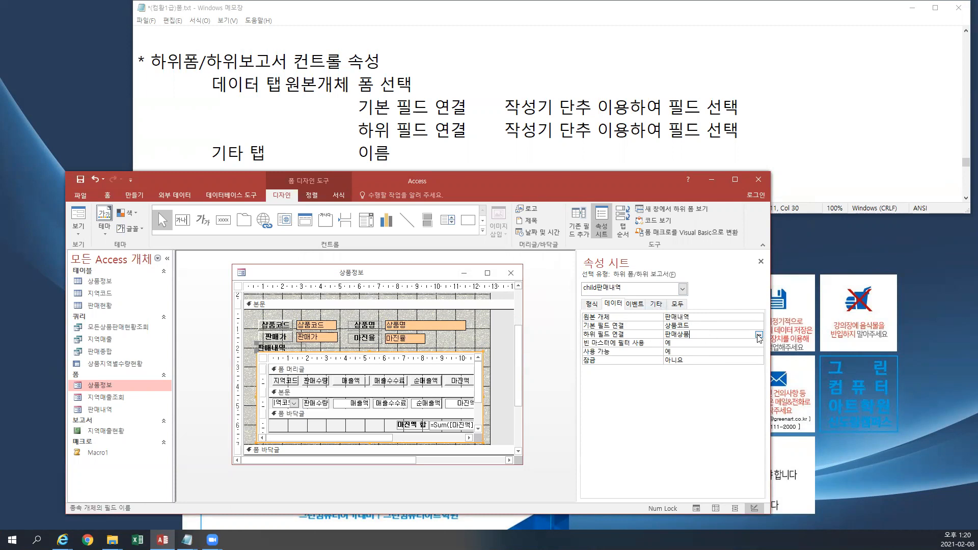
left_click(758, 334)
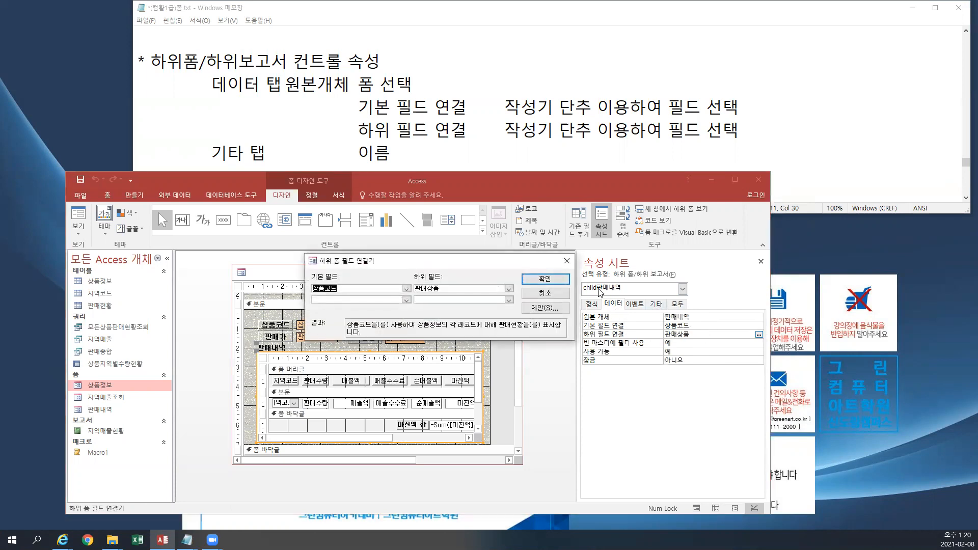
left_click(567, 260)
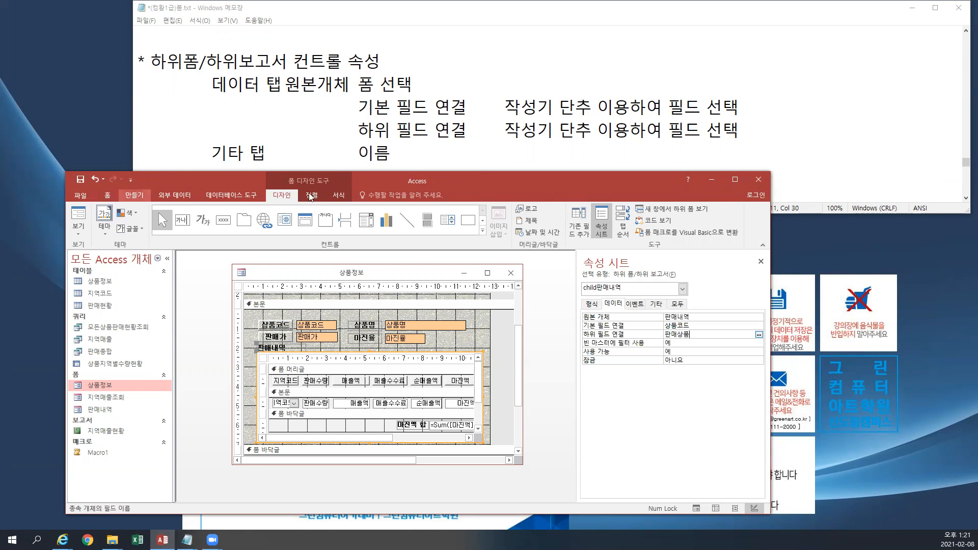
Close the database and save the design changes to the 상품정보 form.
left_click(760, 181)
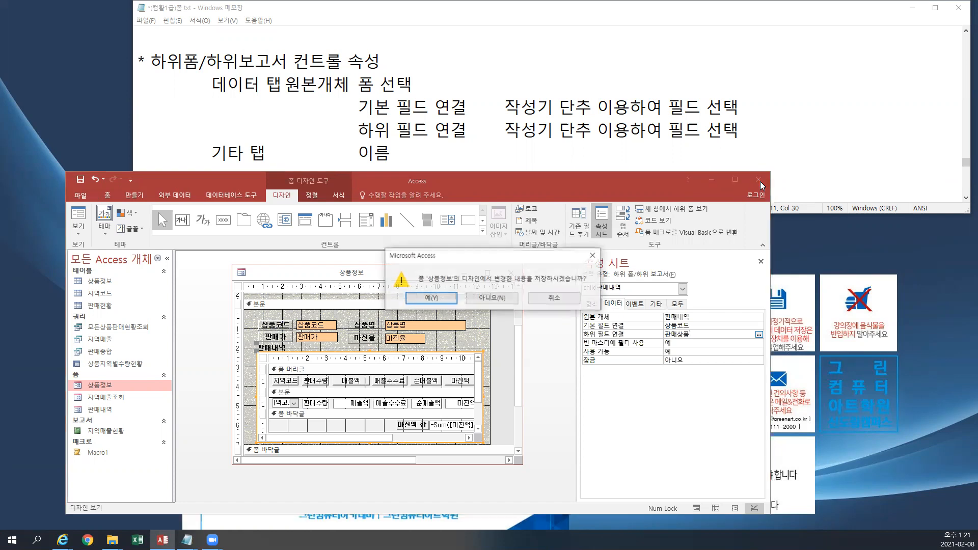
left_click(433, 299)
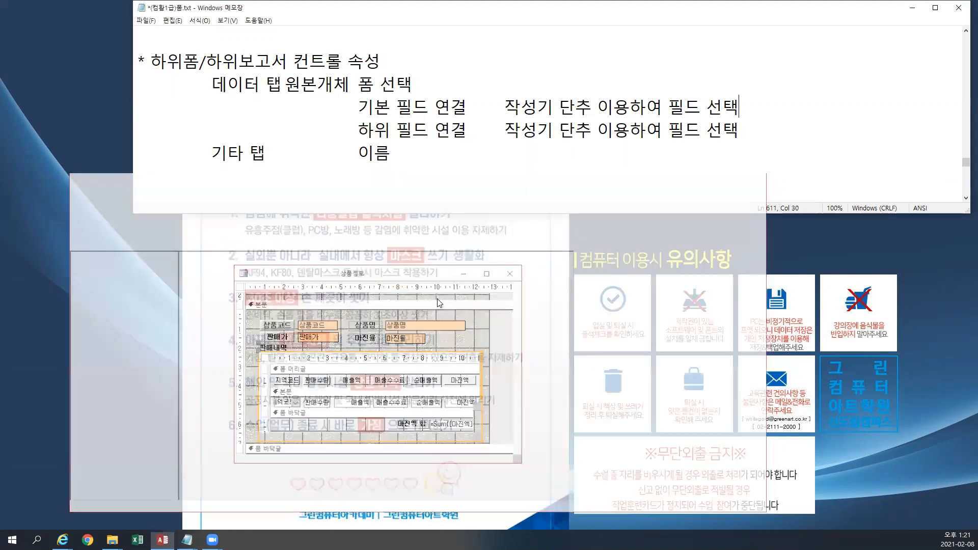
Switch to Access and browse for another database file, starting from the 문서 folder.
left_click(162, 539)
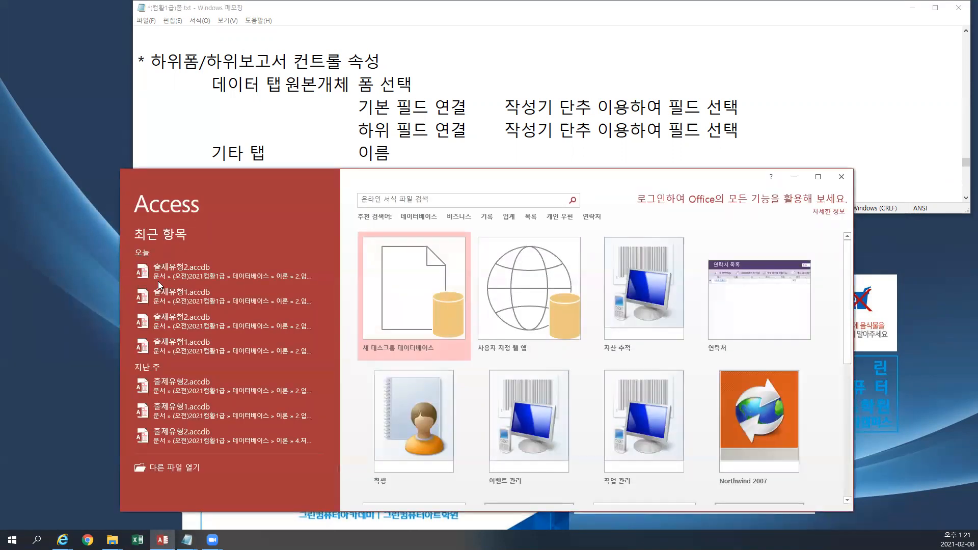
left_click(172, 467)
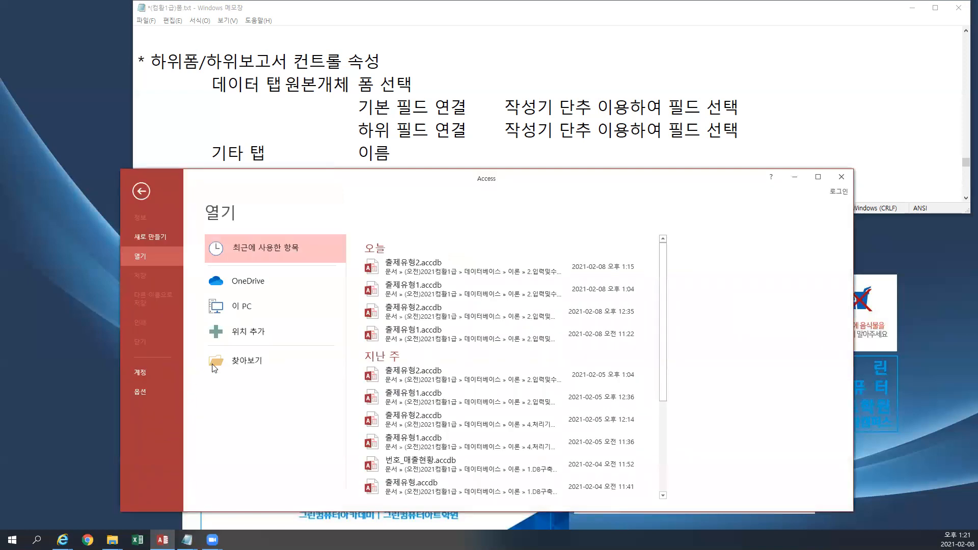
left_click(217, 361)
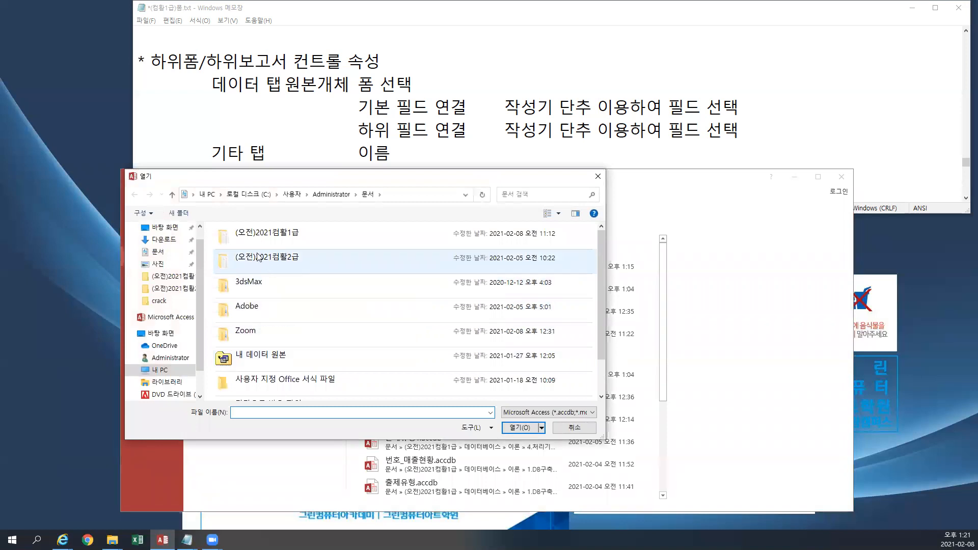
left_click(158, 251)
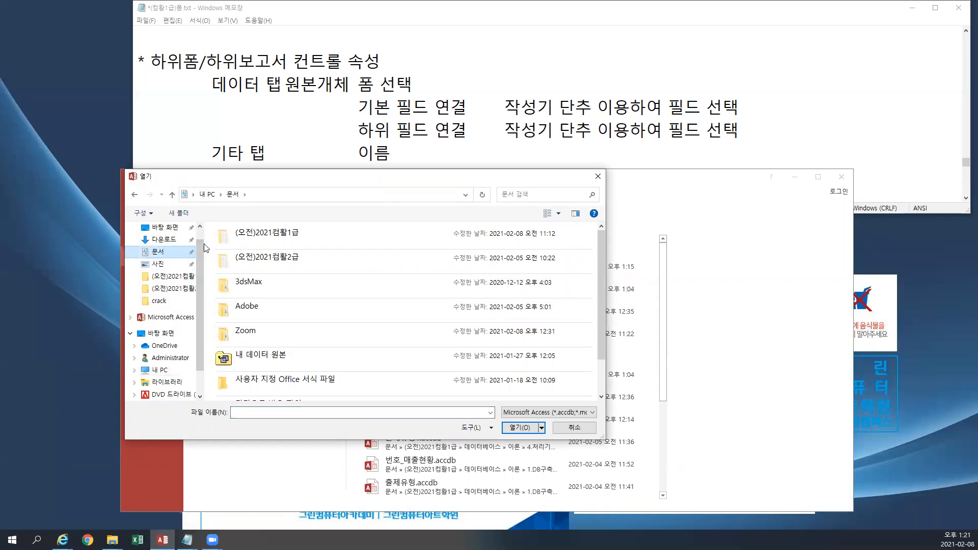
Go to the folder (오전)2021컴활1급 > 데이터베이스 > 이론 > 1.DB구축 > Section02.
double_click(247, 237)
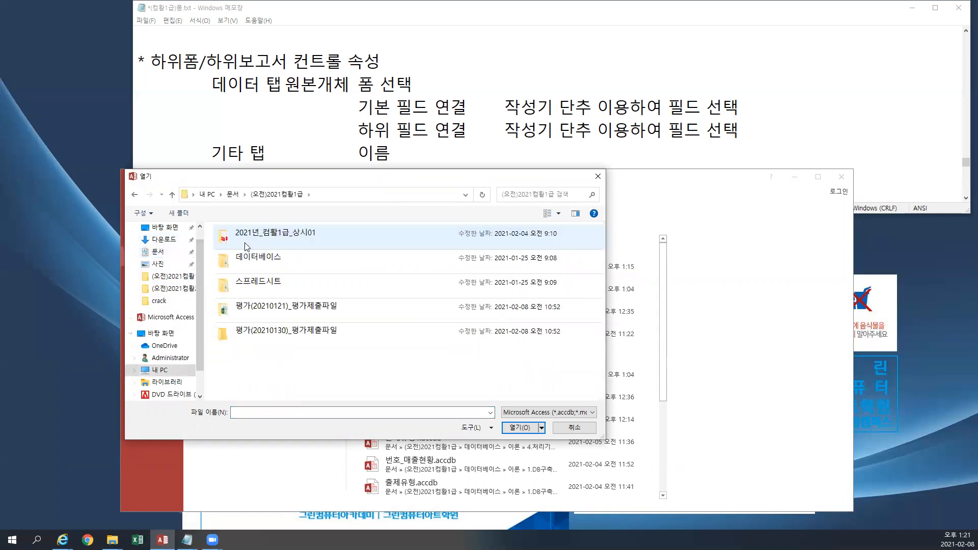
left_click(244, 261)
double_click(244, 260)
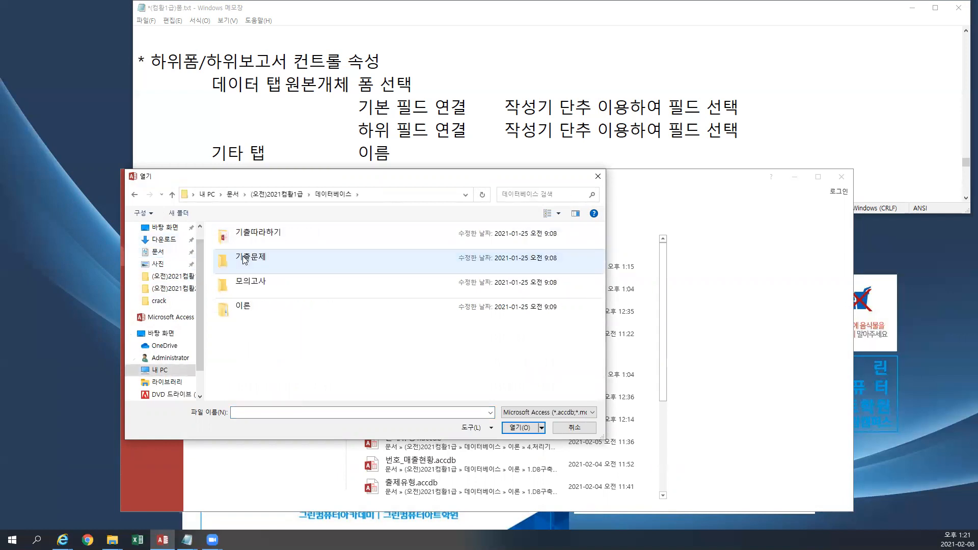
double_click(242, 306)
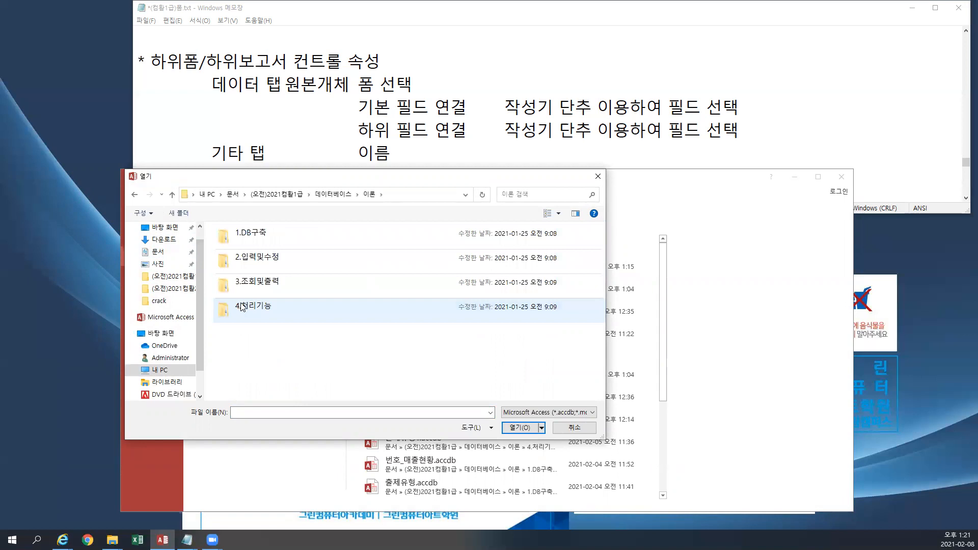
double_click(257, 242)
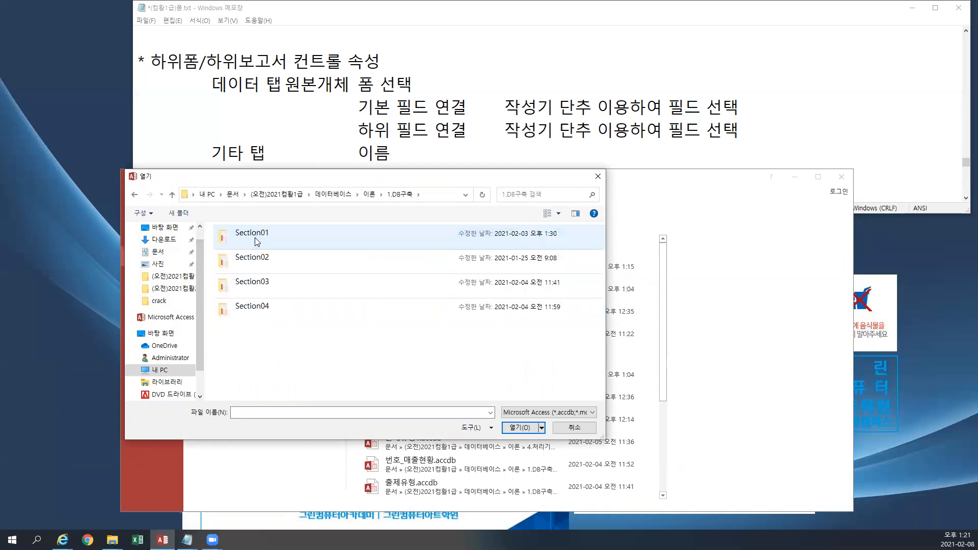
left_click(257, 270)
double_click(256, 269)
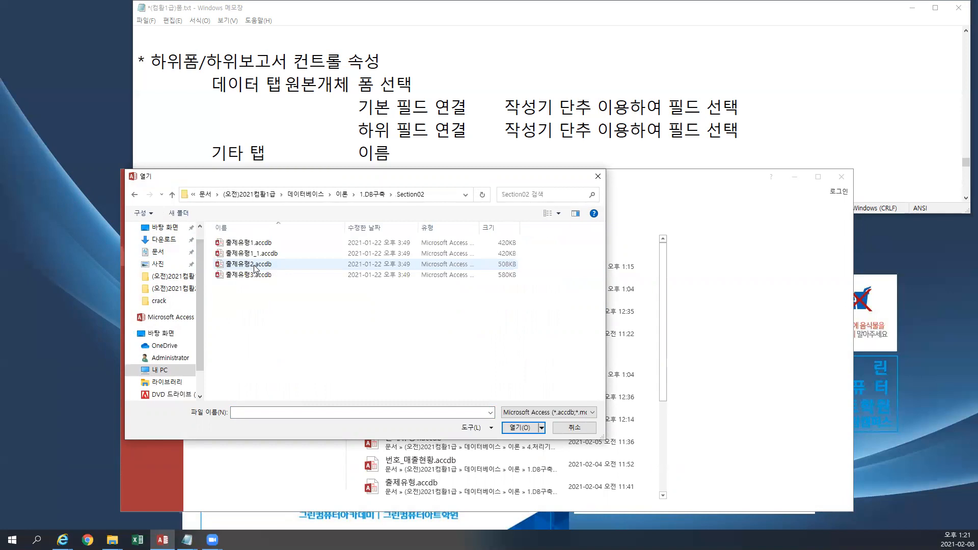
Select 출제유형1.accdb in Section02 and show the folder's files as tiles.
left_click(257, 243)
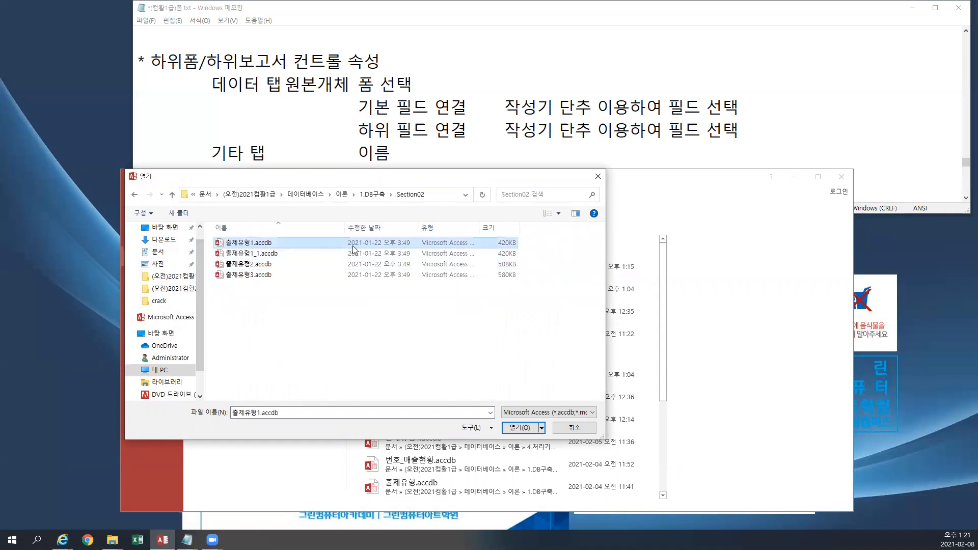
left_click(547, 213)
left_click(548, 214)
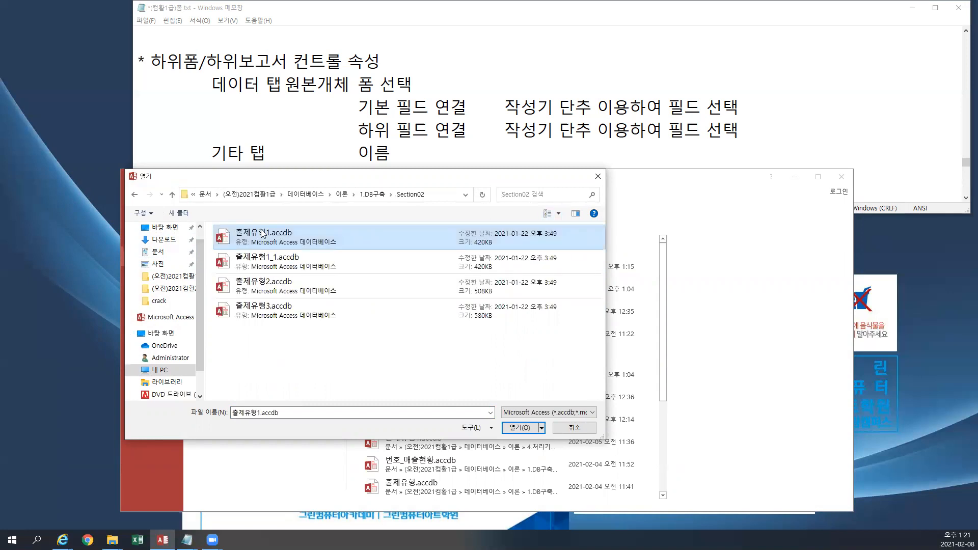
Save and close the (컴활1급)폼.txt notes, and bring up (컴활1급)테이블.txt in Notepad.
left_click(959, 12)
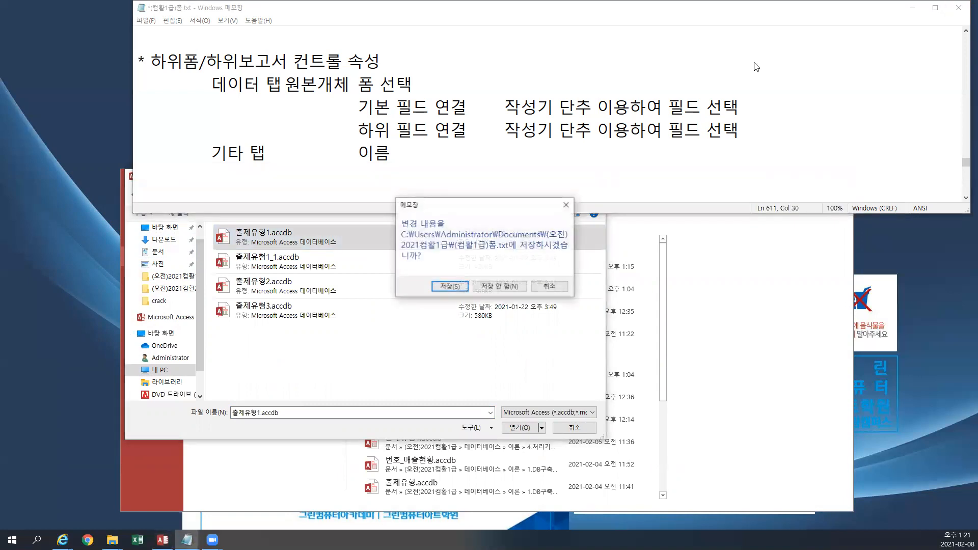
left_click(457, 287)
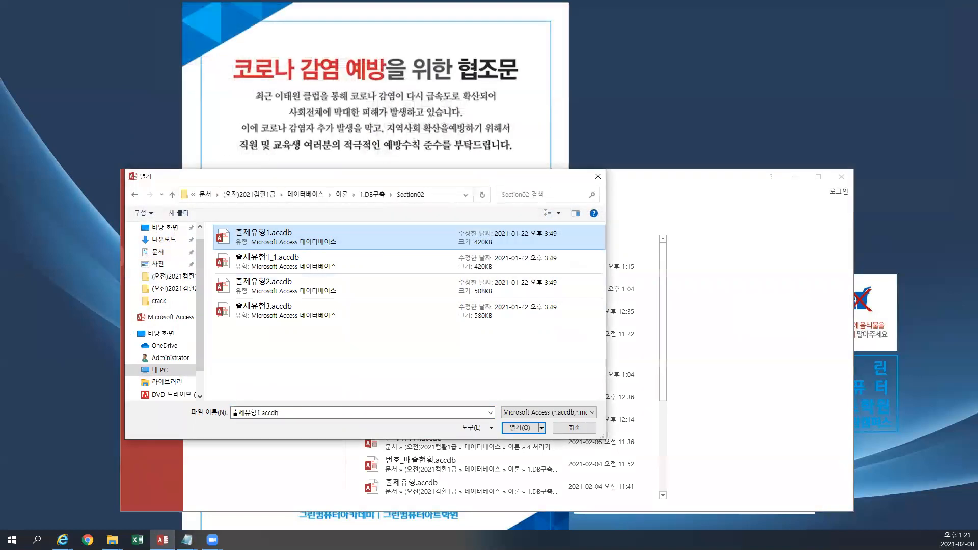
left_click(187, 540)
Find the section <교재 23페이지 출제유형1> with its Section02 database path in the table notes.
scroll(395, 173, "down", 1)
left_click(454, 170)
scroll(454, 164, "down", 3)
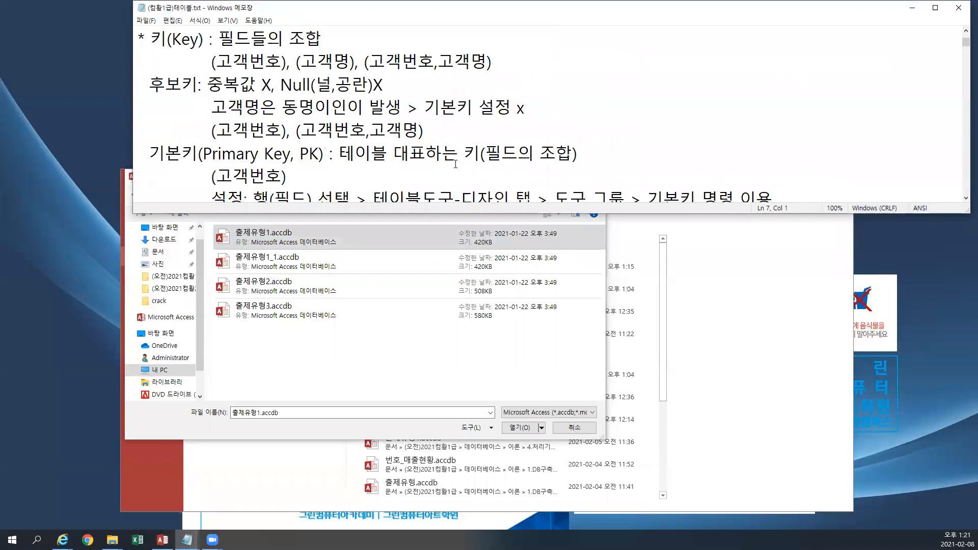
scroll(456, 163, "down", 20)
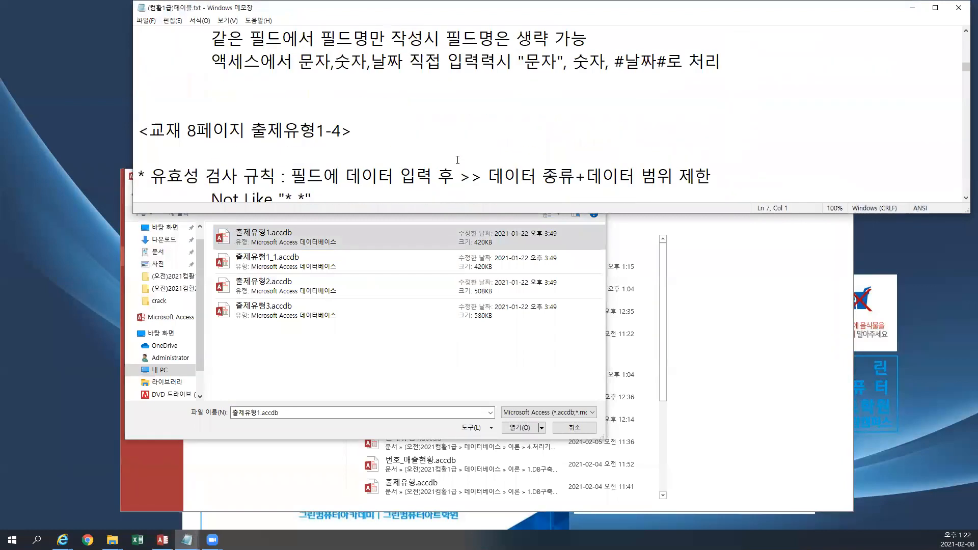
scroll(457, 159, "down", 20)
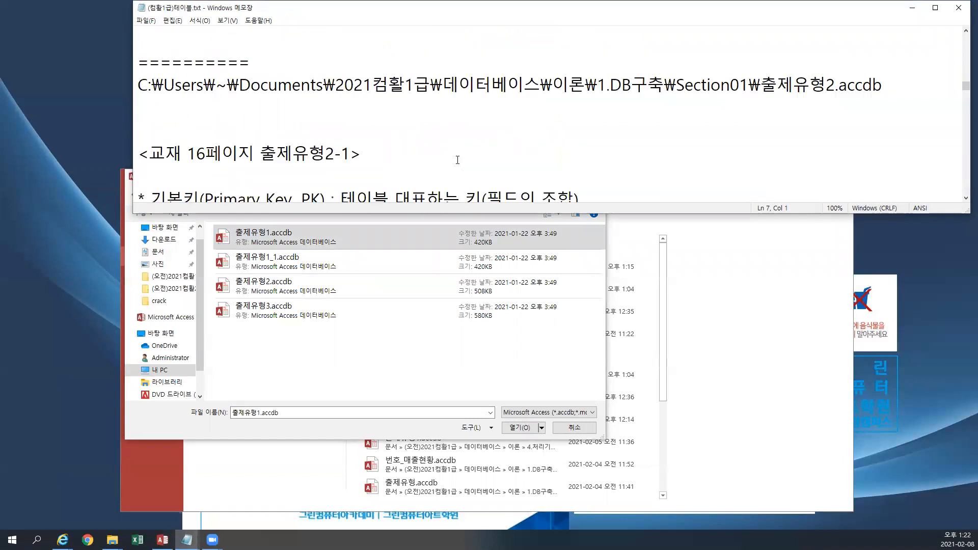
scroll(458, 159, "down", 20)
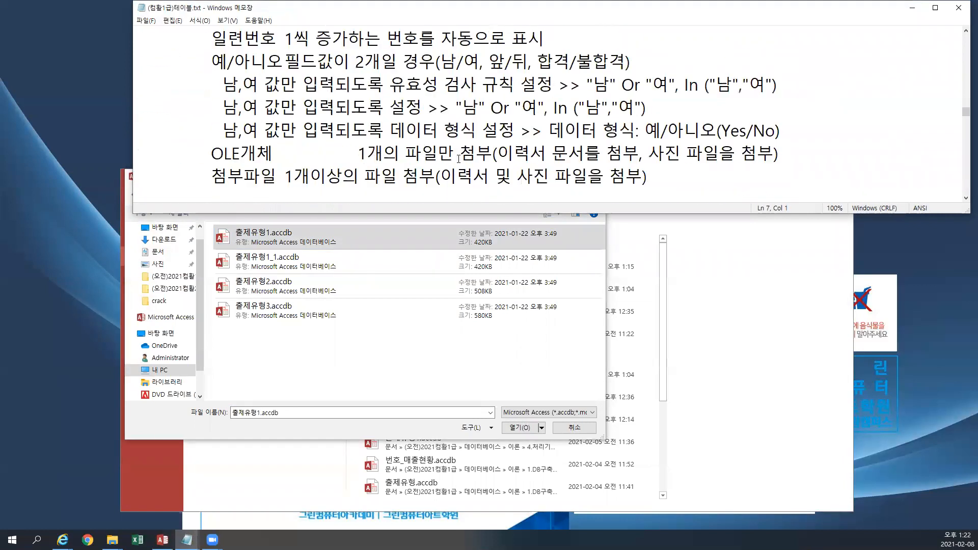
scroll(458, 159, "down", 20)
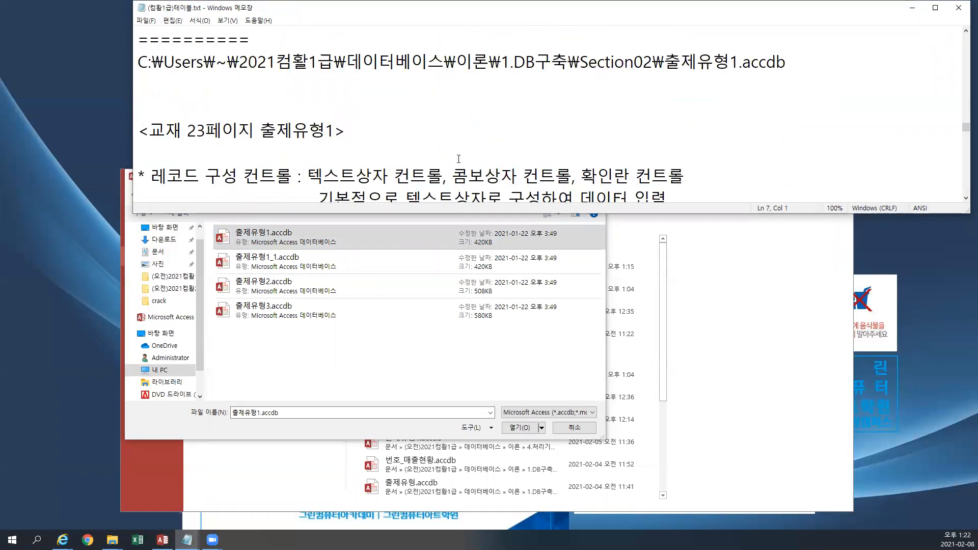
scroll(458, 159, "down", 20)
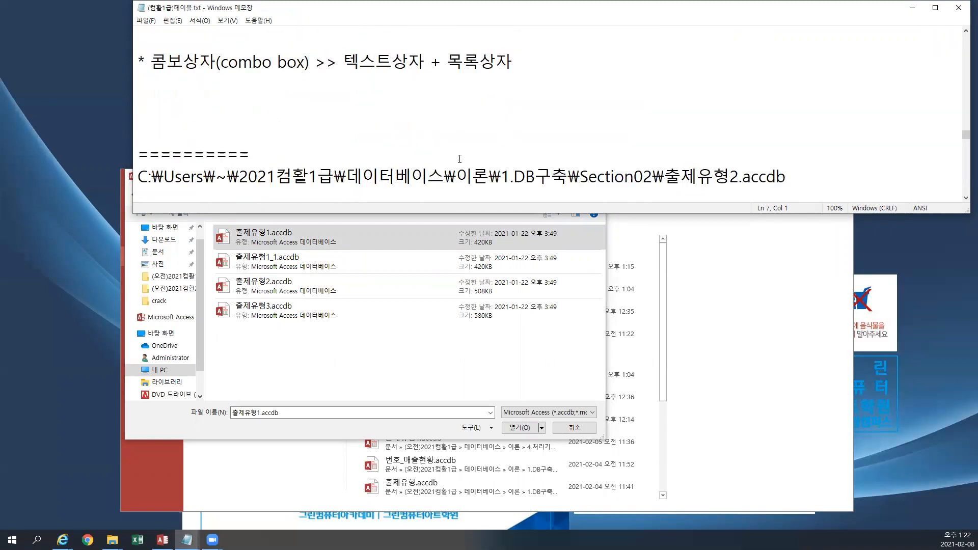
scroll(459, 159, "down", 1)
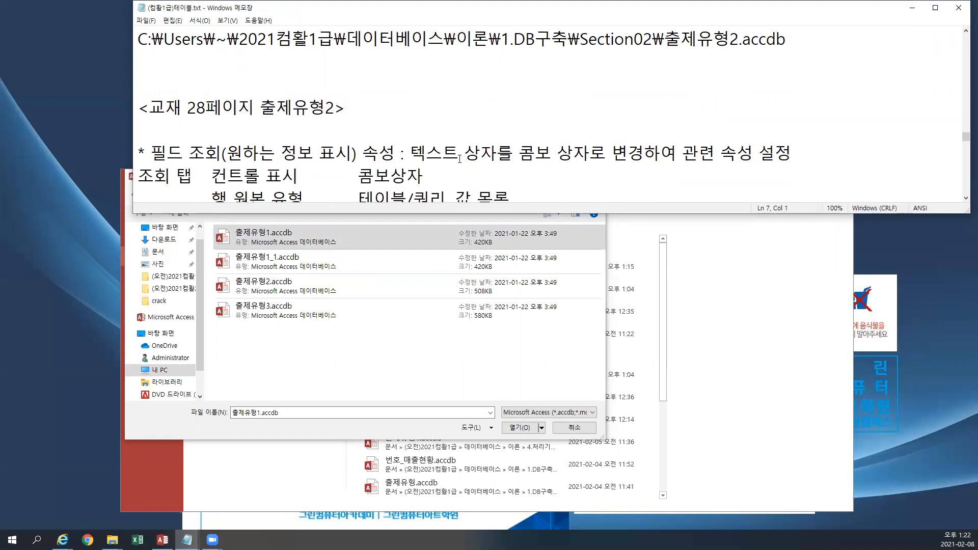
scroll(459, 159, "up", 1)
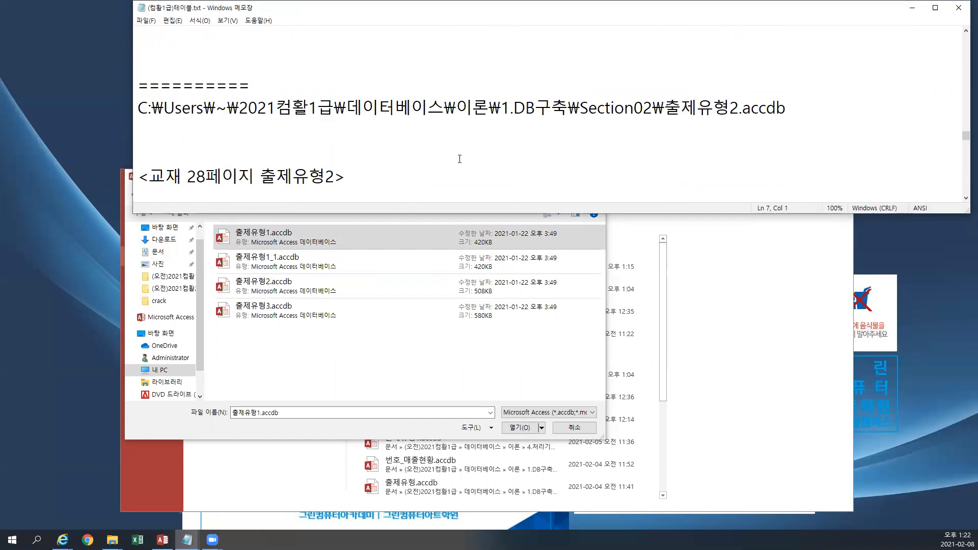
scroll(459, 159, "down", 4)
scroll(459, 158, "up", 1)
scroll(459, 159, "up", 5)
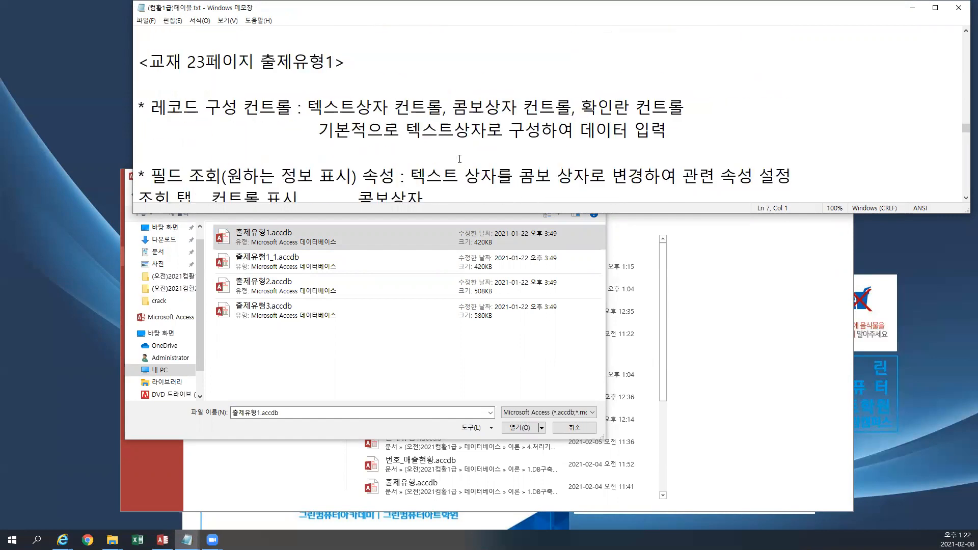
left_click(435, 119)
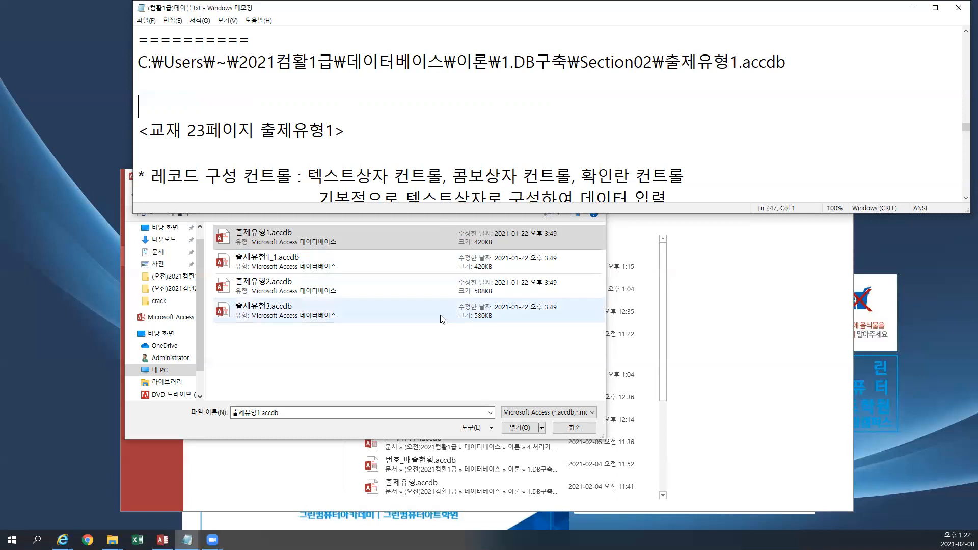
Open 출제유형1.accdb from Section02 and arrange its window below a shortened Notepad window.
left_click(300, 244)
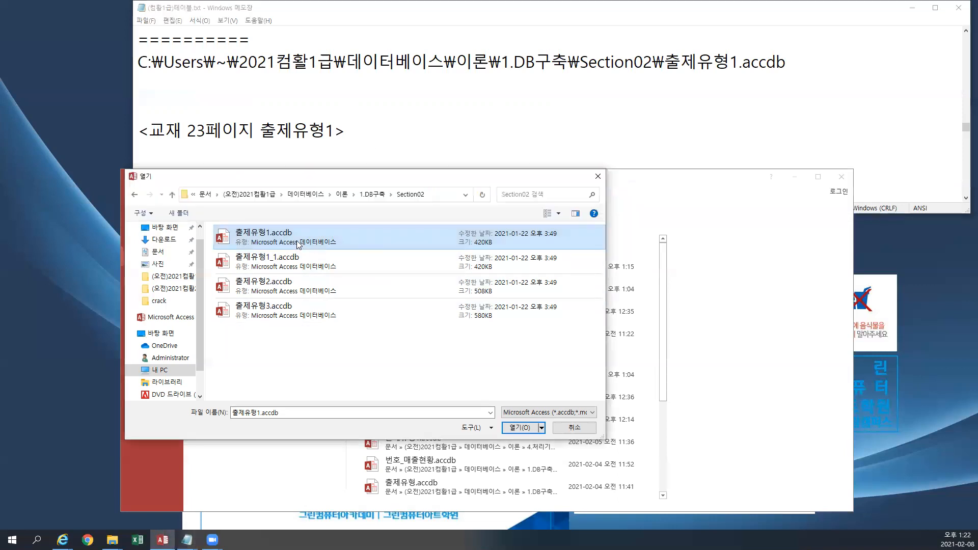
double_click(299, 245)
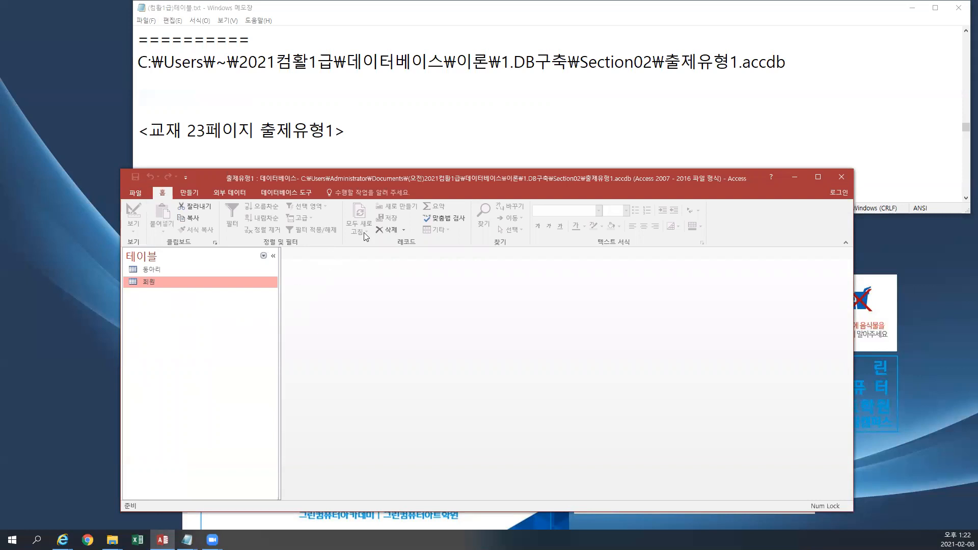
left_click_drag(518, 180, 515, 189)
left_click(524, 145)
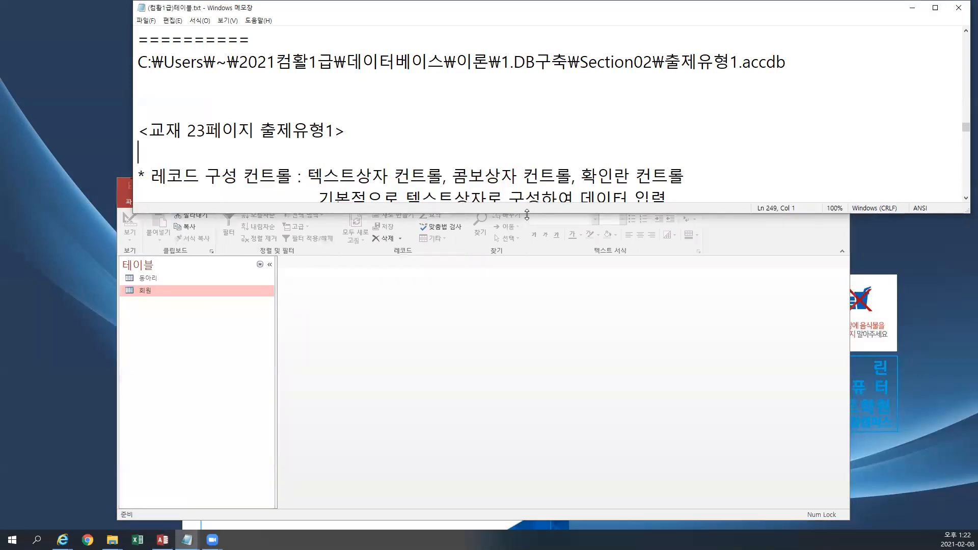
left_click_drag(528, 215, 520, 171)
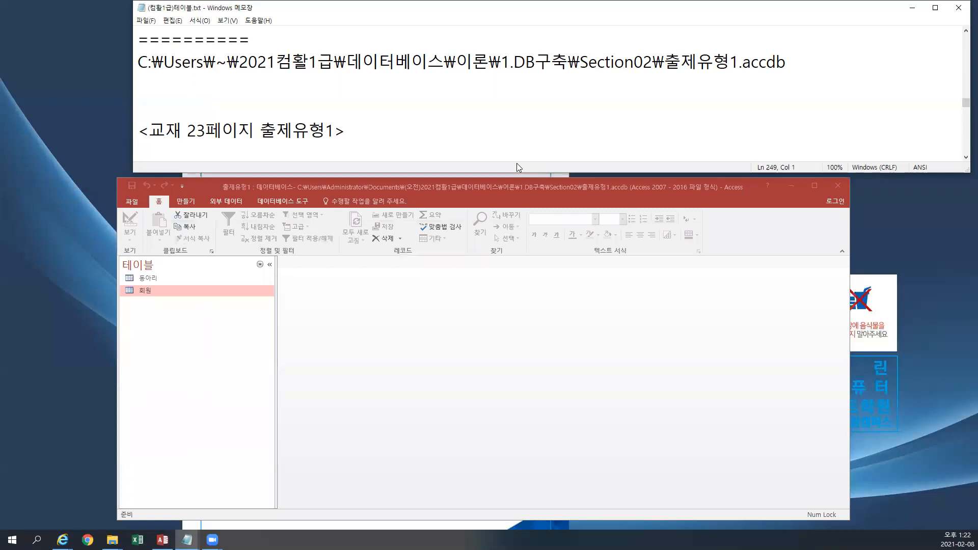
View the records of the 동아리 table, close it, and open the 회원 table in datasheet view.
left_click(195, 279)
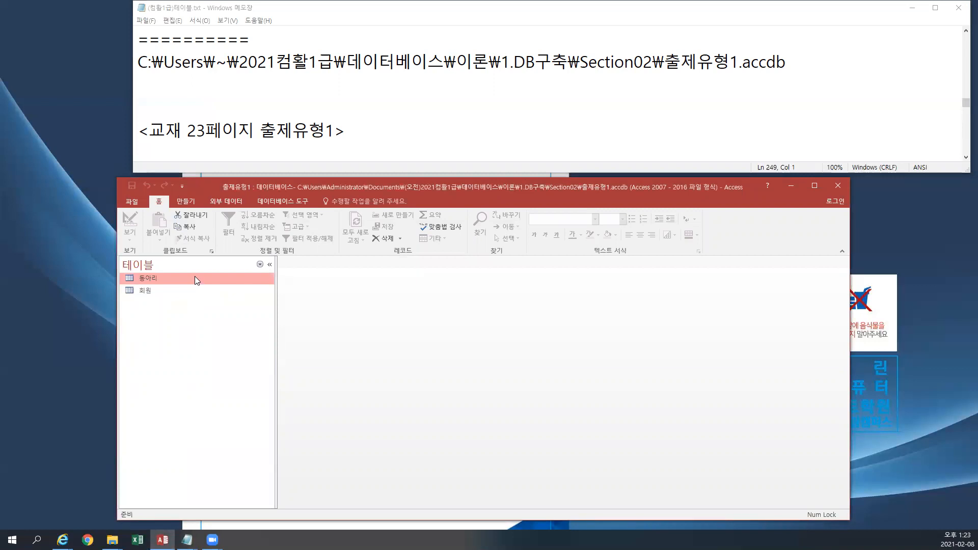
double_click(195, 278)
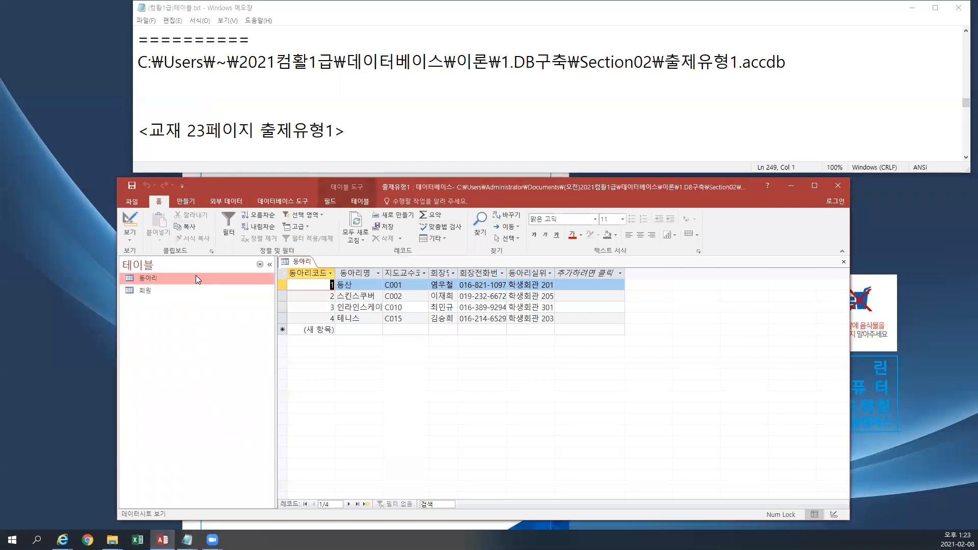
left_click(842, 261)
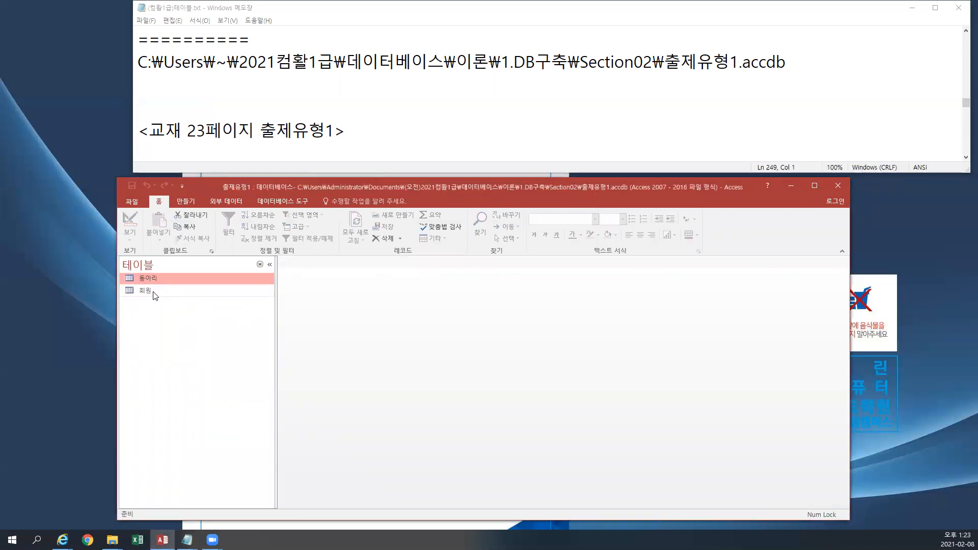
left_click(152, 292)
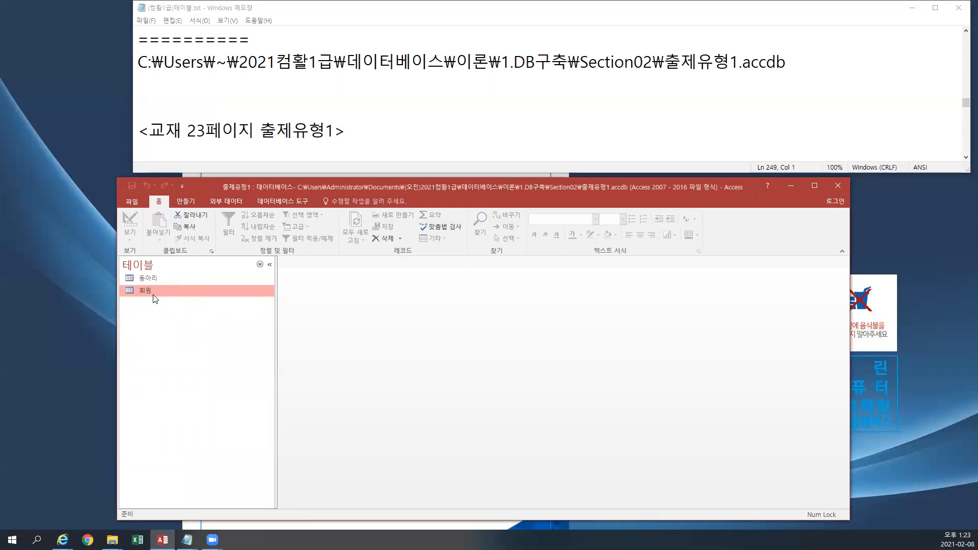
double_click(153, 295)
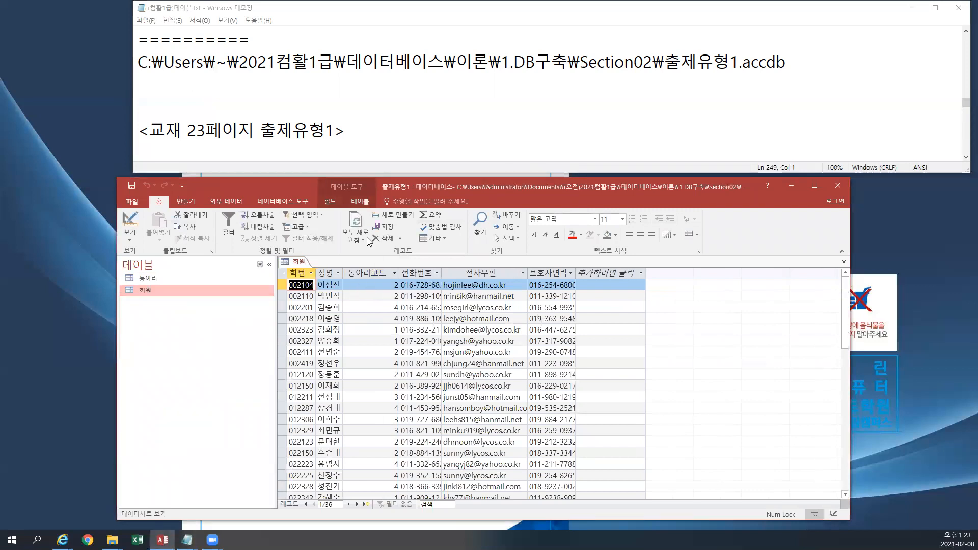
Review the 레코드 구성 컨트롤 note against the 학번 and 성명 fields of the first 회원 record.
left_click(461, 148)
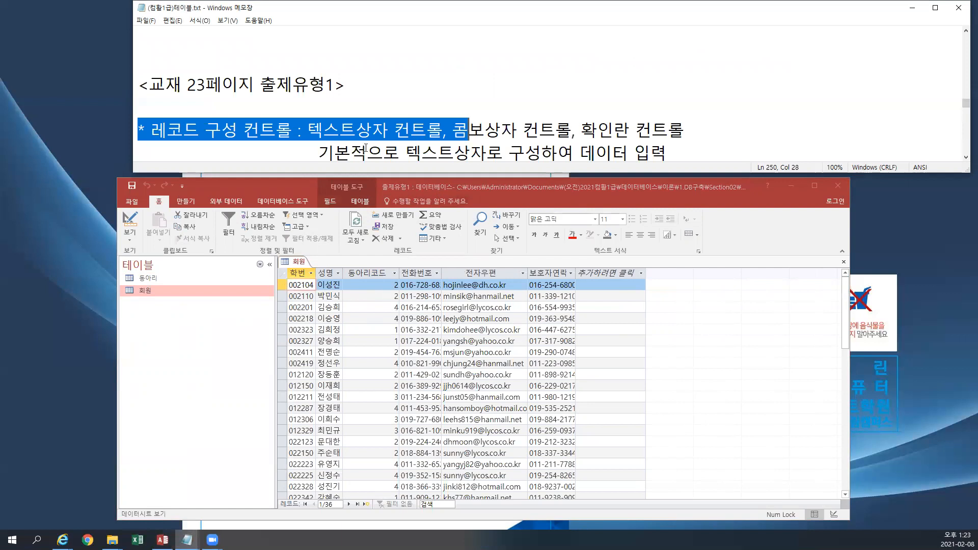
left_click(372, 131)
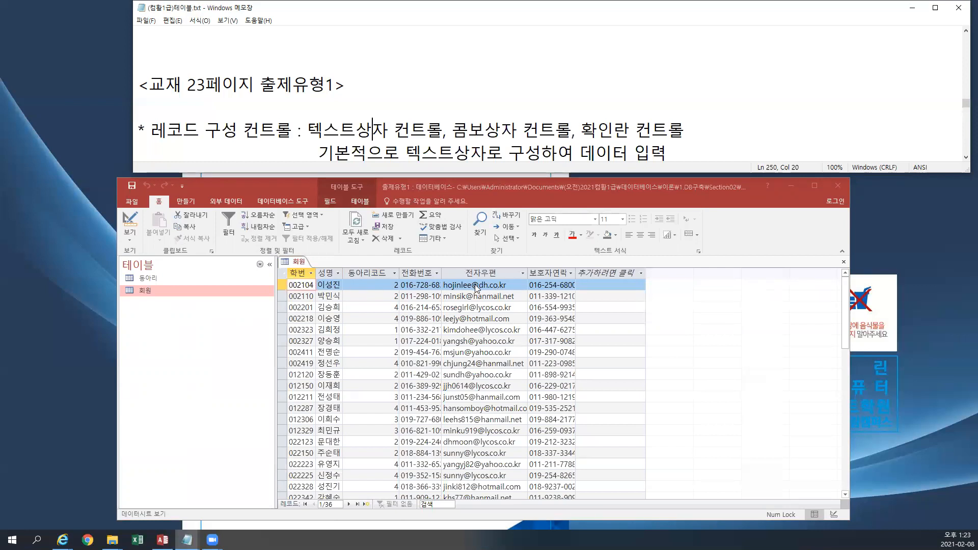
left_click(304, 287)
left_click(329, 284)
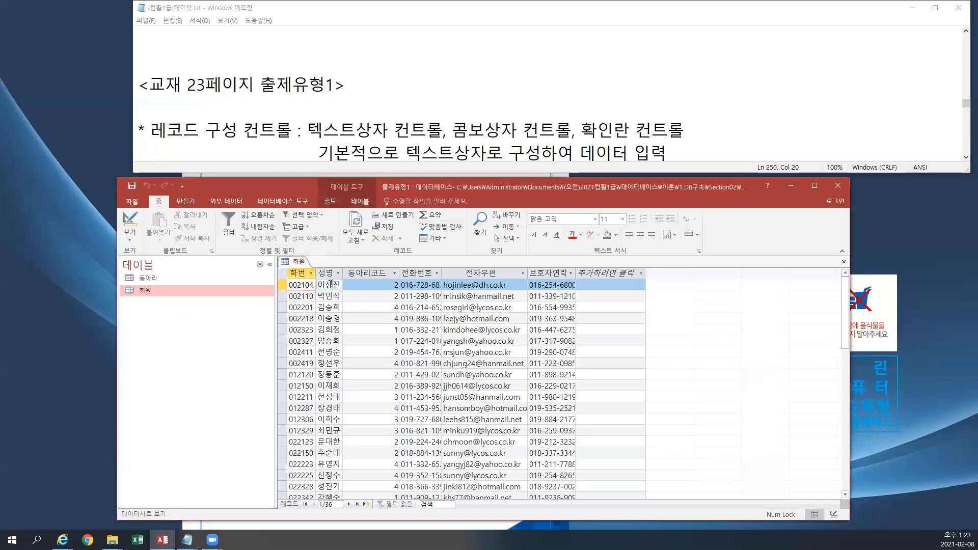
Examine the fields of the first 회원 record from 동아리코드 through 보호자연락, plus its 학번 and 성명, as text box controls.
left_click(359, 285)
left_click(414, 287)
left_click(479, 285)
left_click(538, 285)
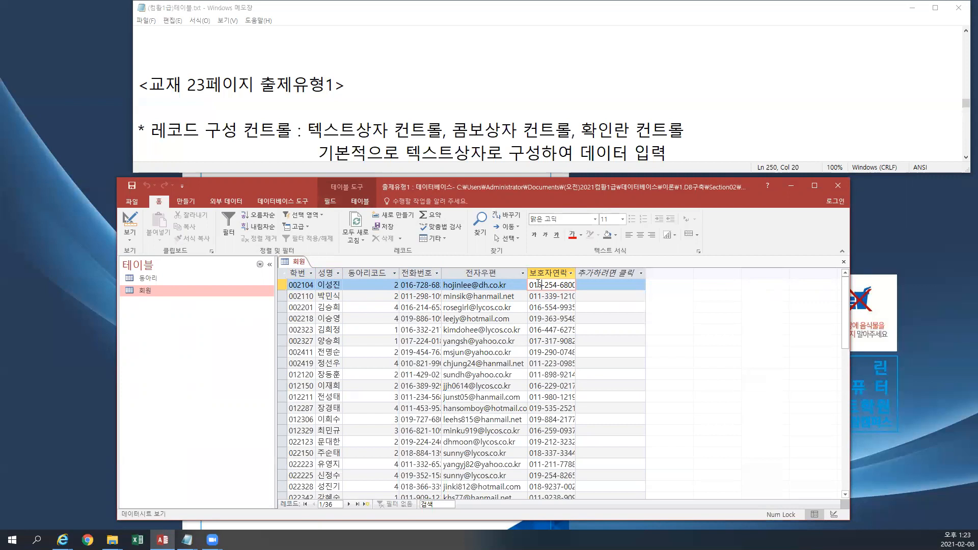
left_click(305, 286)
left_click(328, 284)
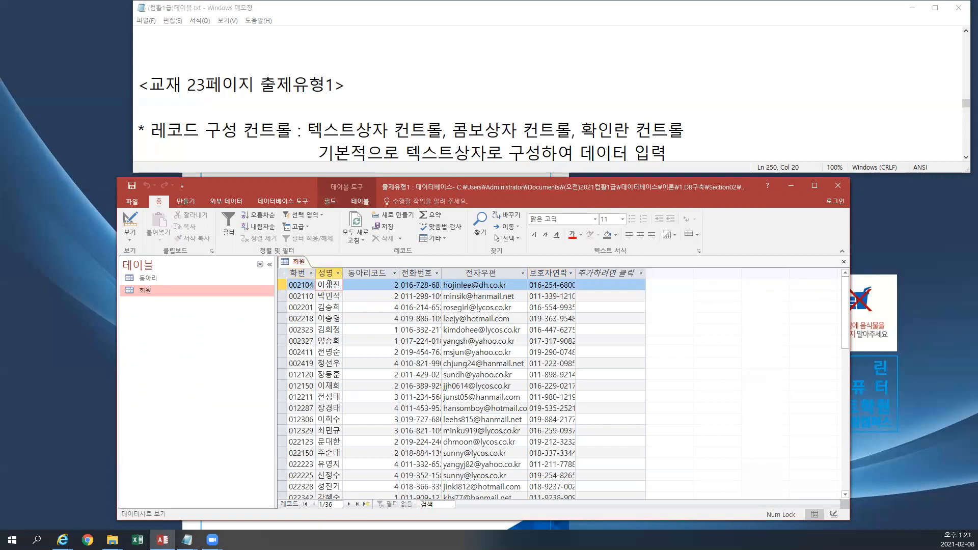
left_click_drag(294, 285, 315, 286)
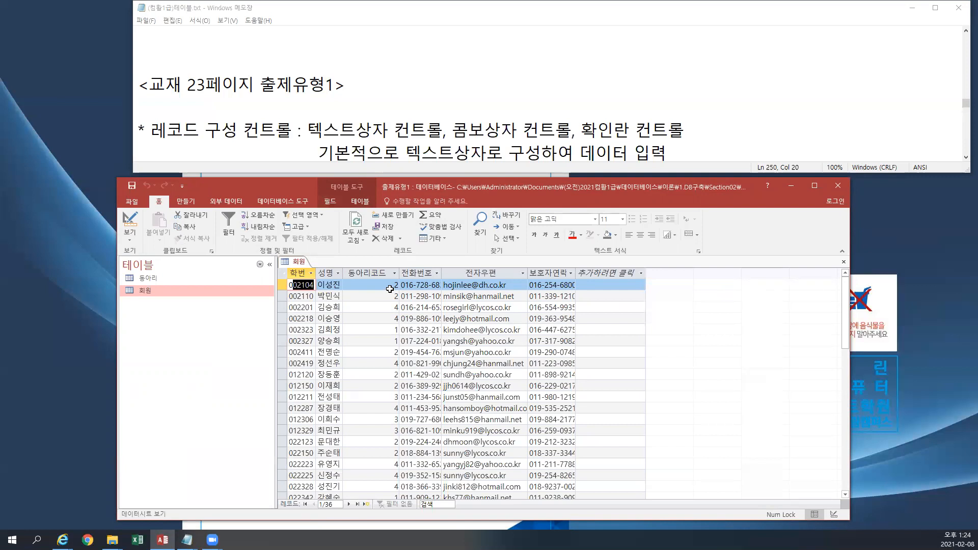
Switch to Excel, decline choosing its default file types, and extend its window upward over the notes.
left_click(137, 540)
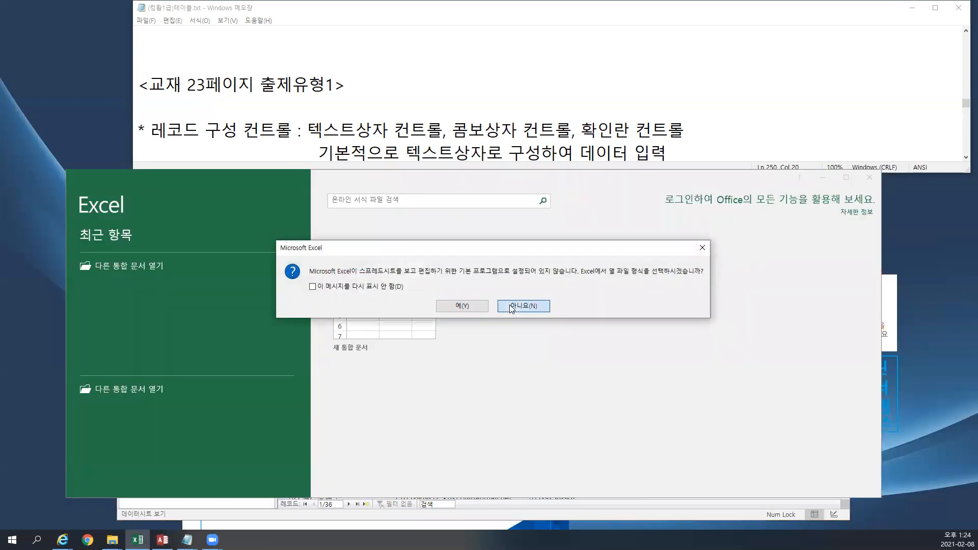
left_click(511, 307)
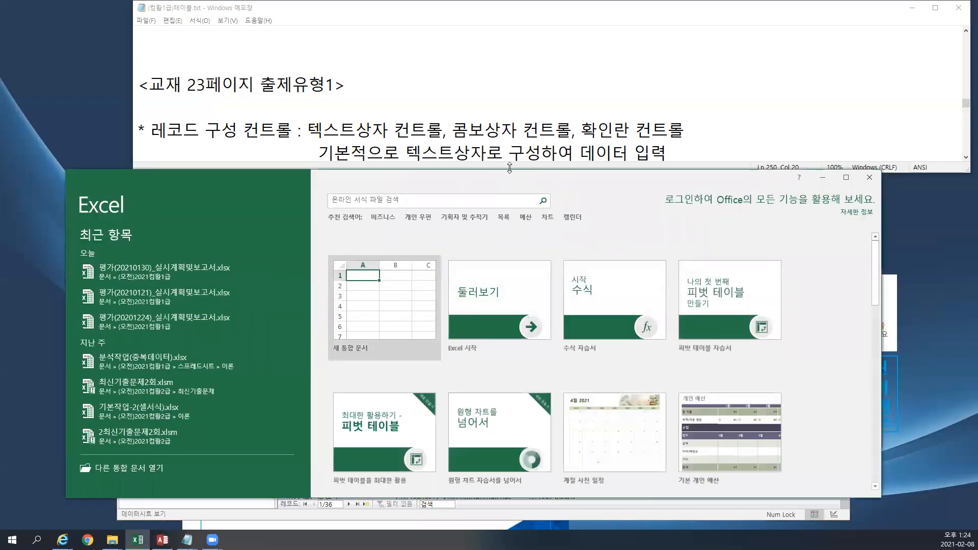
left_click_drag(510, 168, 510, 44)
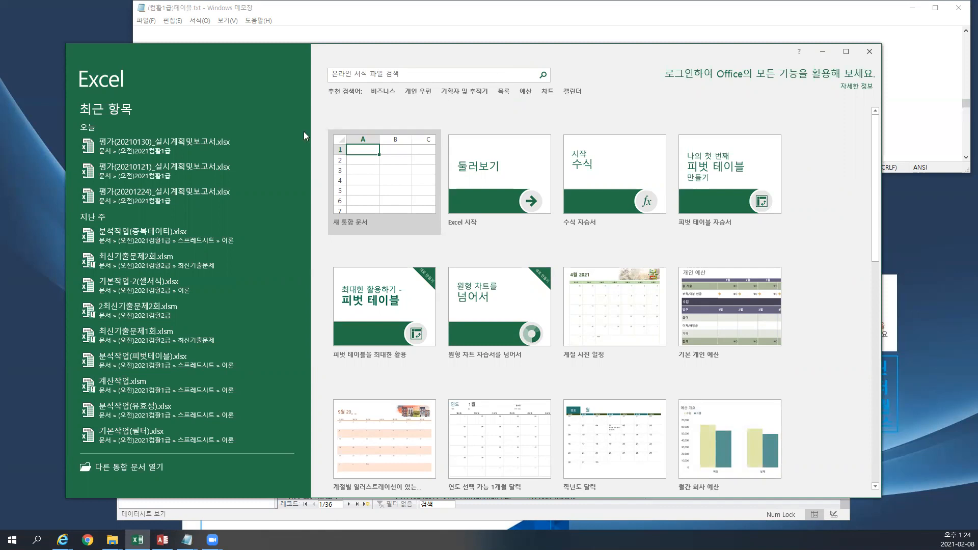
Open the workbook 분석작업(유효성).xlsx from the 이론 folder inside 스프레드시트.
left_click(139, 474)
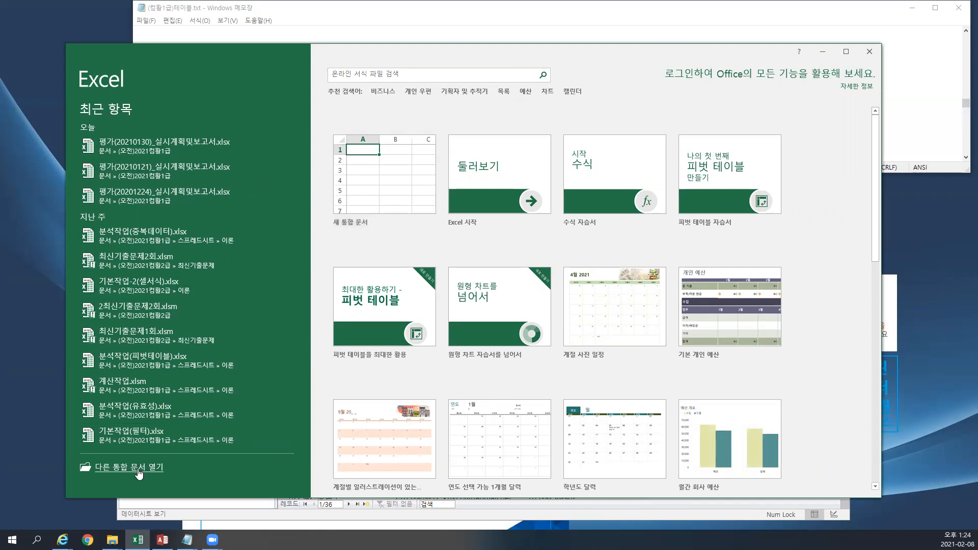
left_click(196, 236)
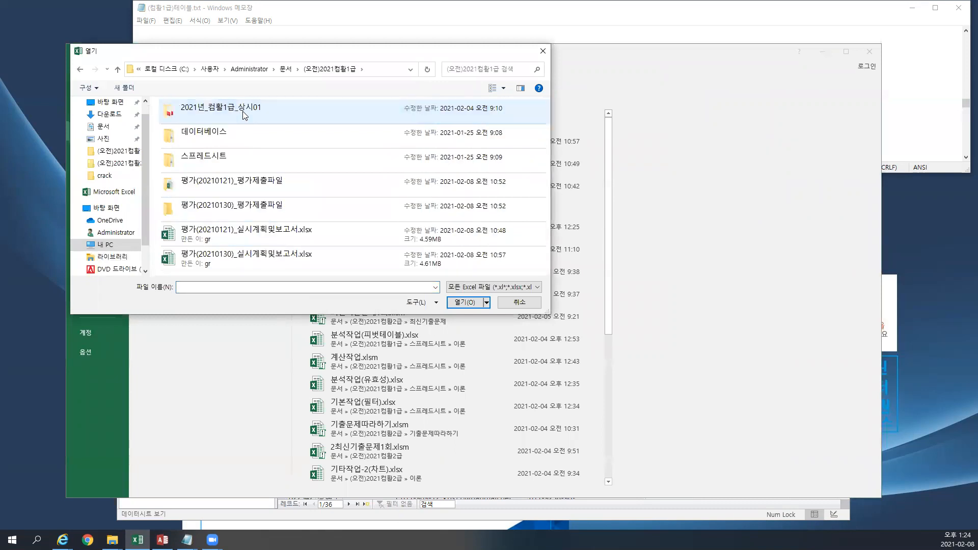
double_click(221, 160)
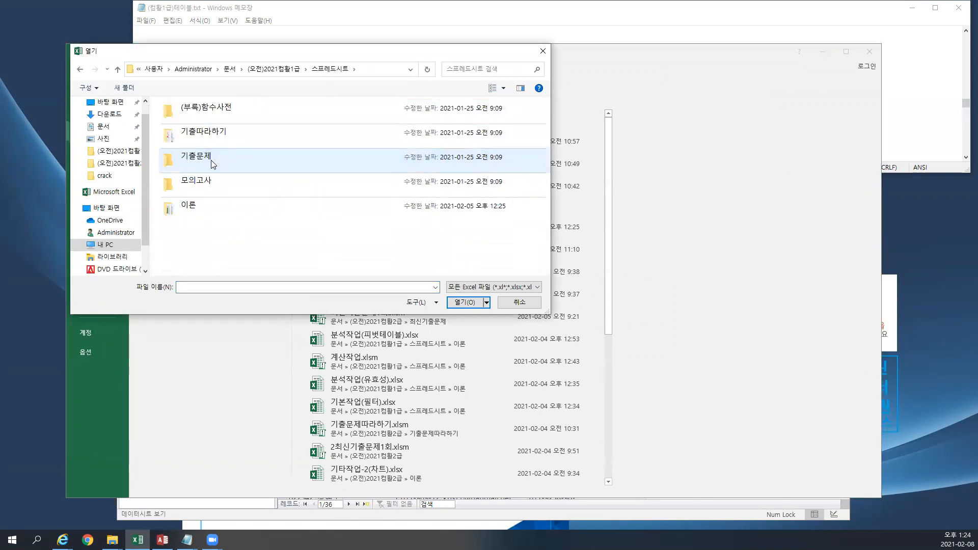
double_click(190, 213)
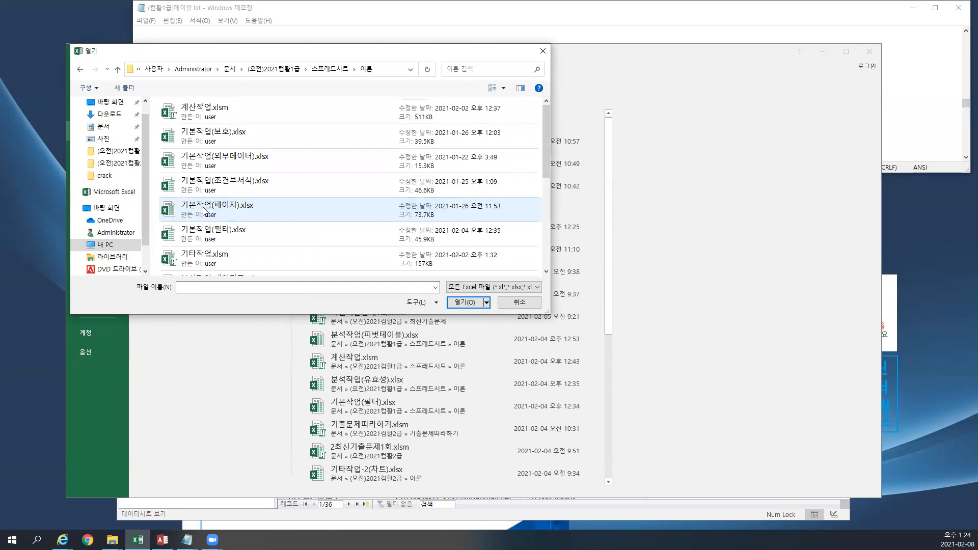
scroll(204, 211, "down", 5)
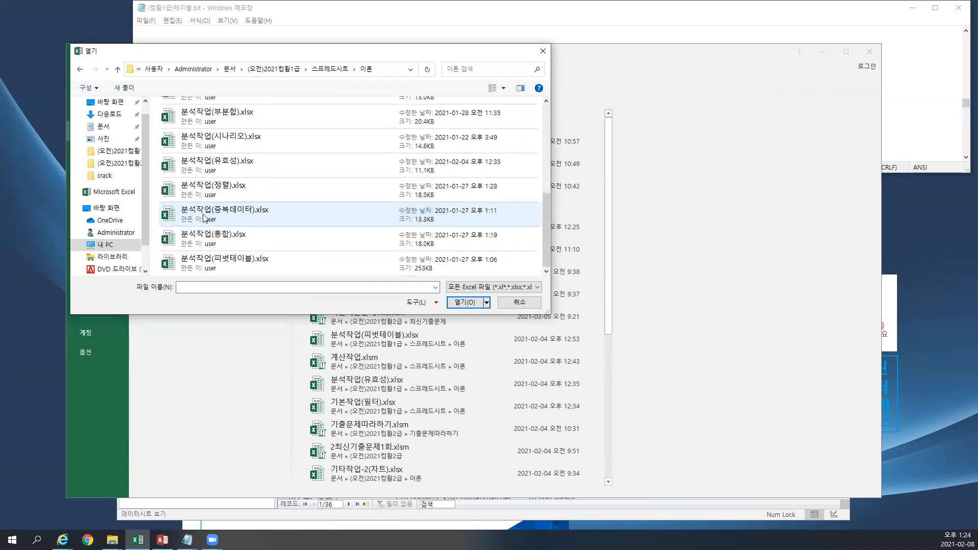
left_click(210, 213)
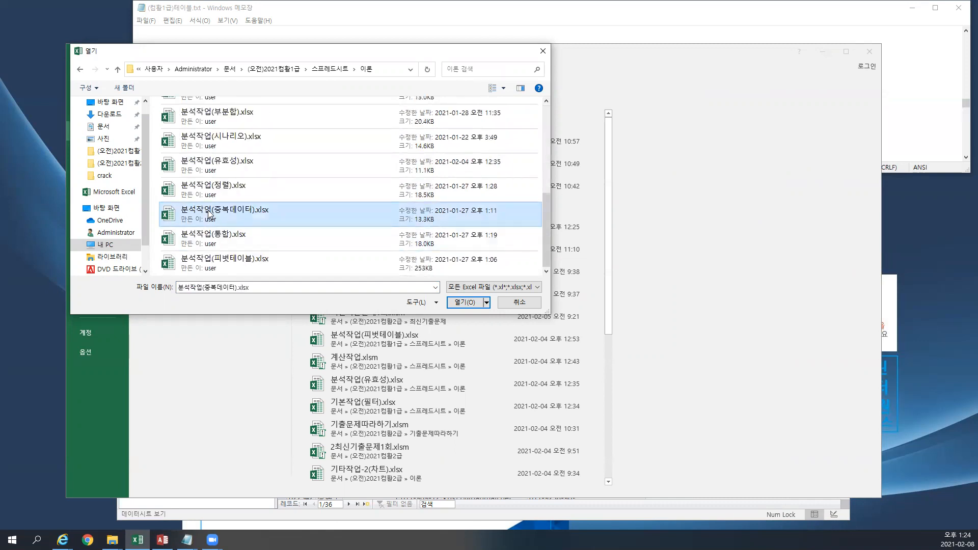
left_click(229, 169)
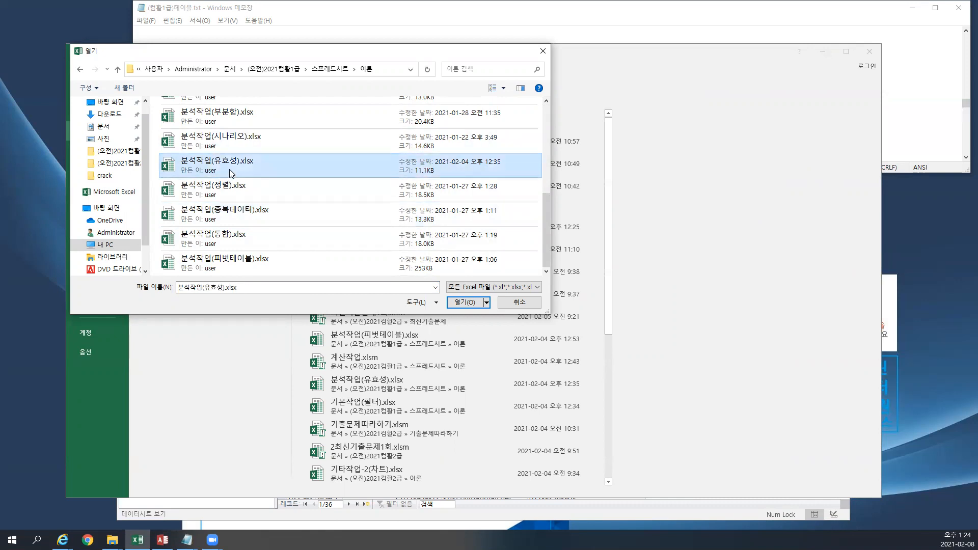
left_click(459, 303)
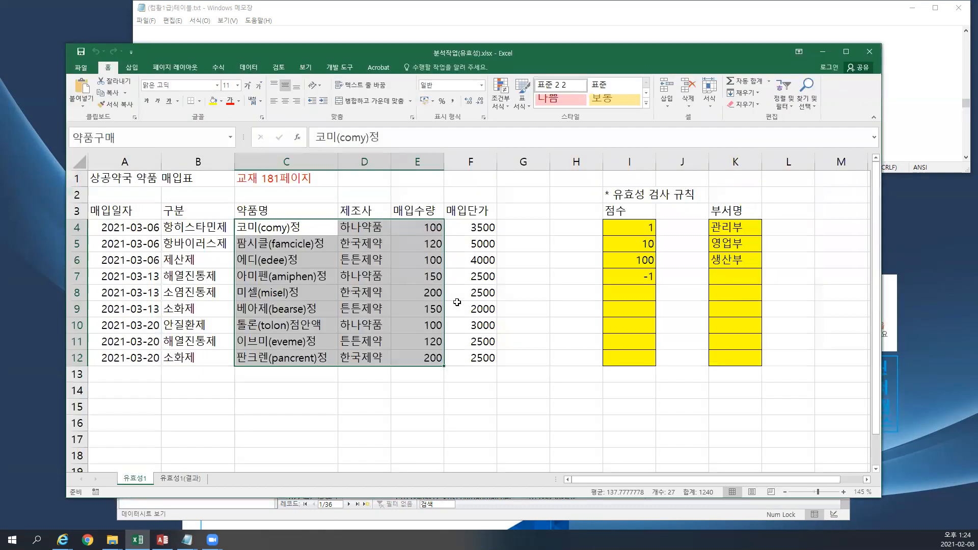
Examine the data validation tools and the 부서명 selection list in cell K4 under the 유효성 검사 규칙 heading.
left_click(289, 69)
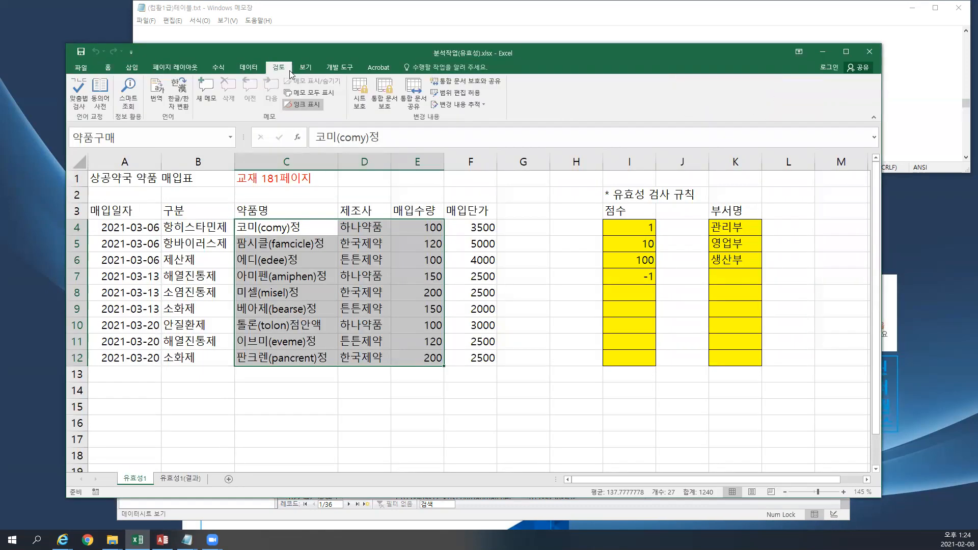
left_click(257, 68)
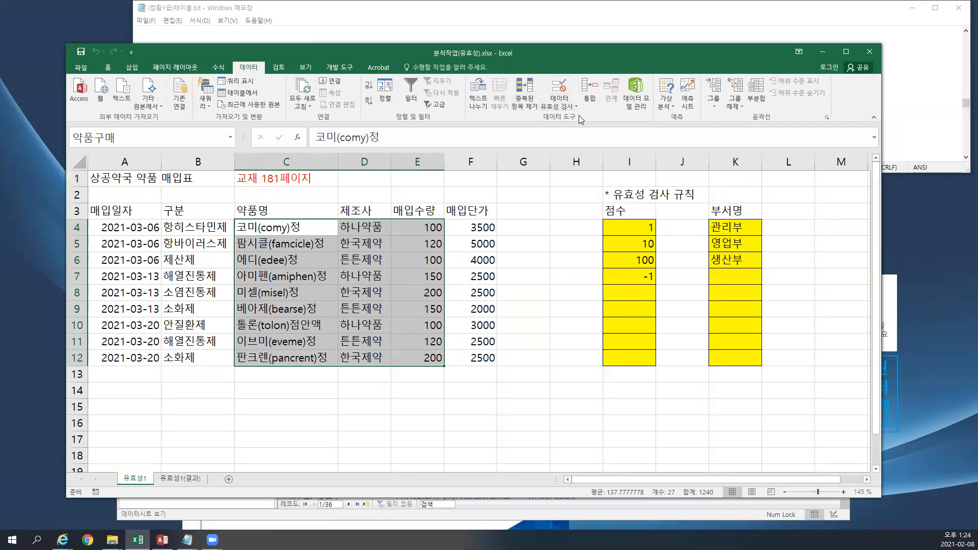
left_click(735, 228)
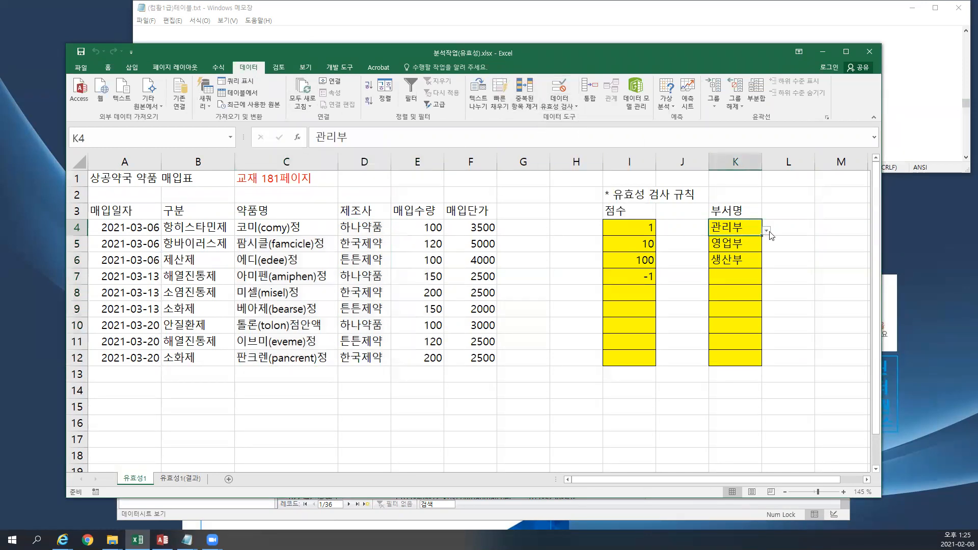
left_click(769, 231)
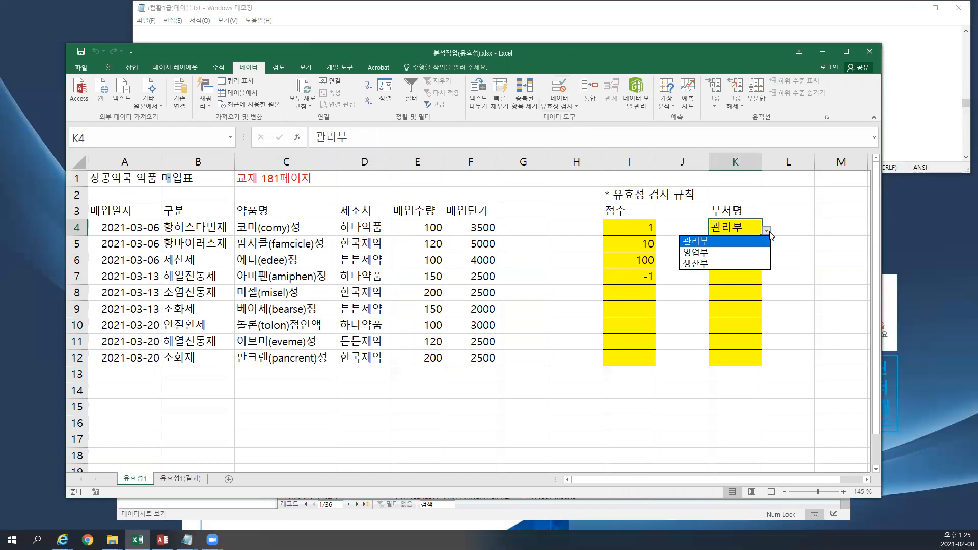
left_click(769, 233)
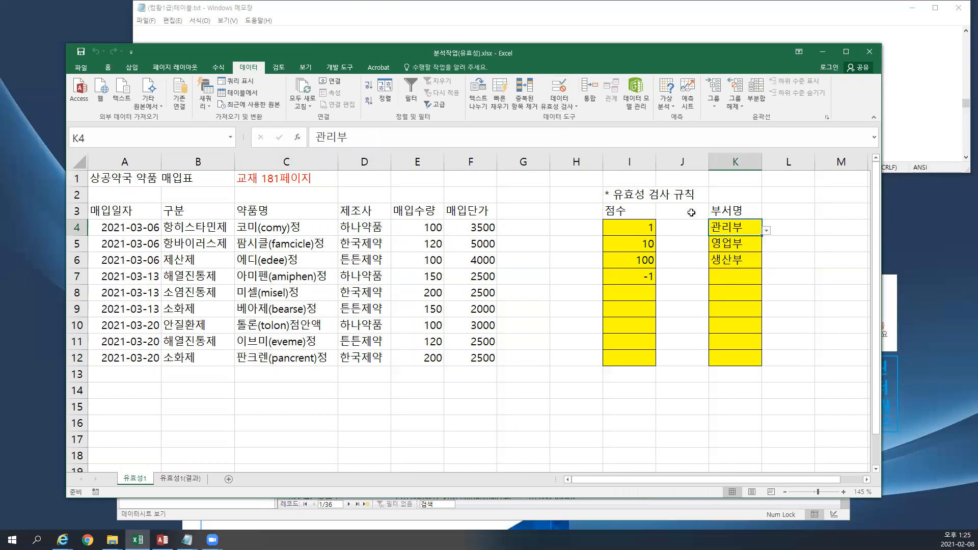
left_click(645, 194)
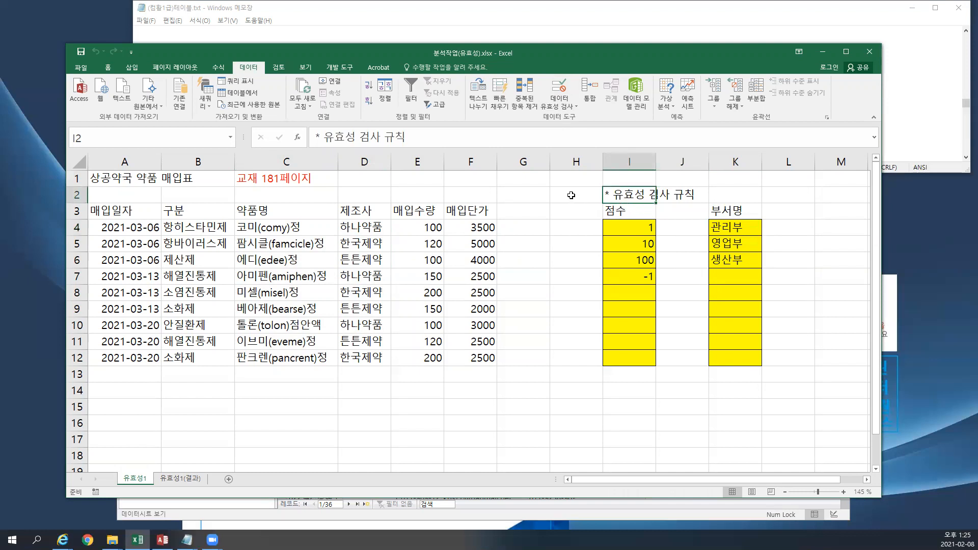
left_click(527, 196)
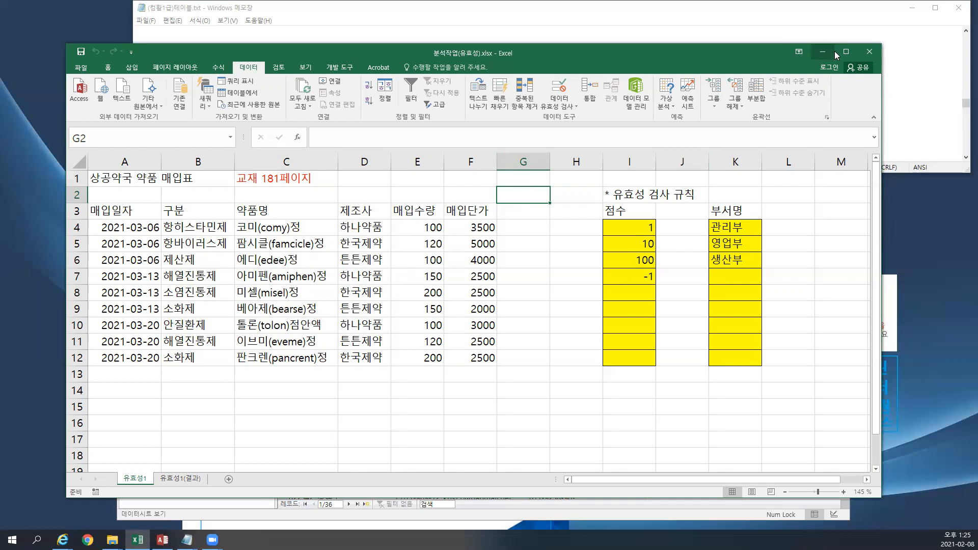
Recheck the list arrow on the first 부서명 cell, K4, and close the workbook without saving changes.
left_click(867, 50)
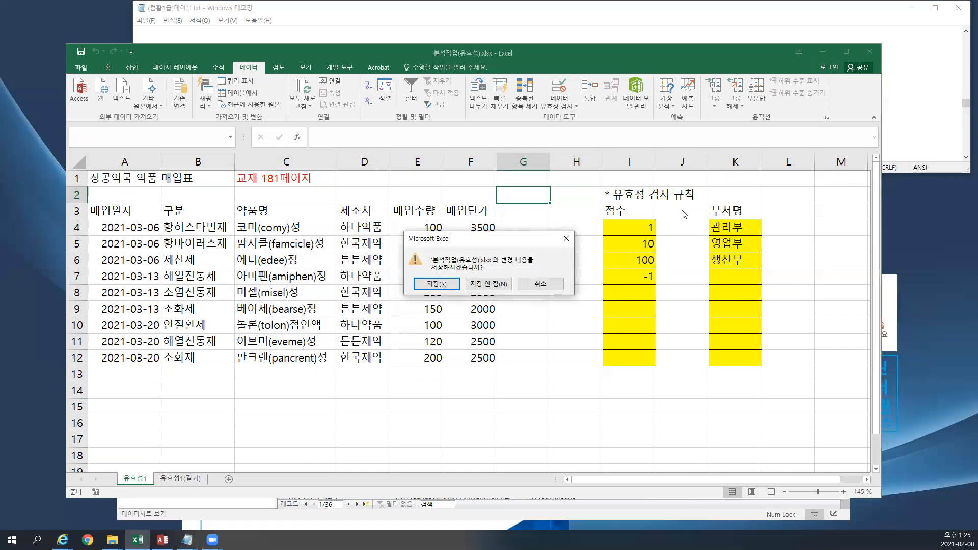
left_click(566, 240)
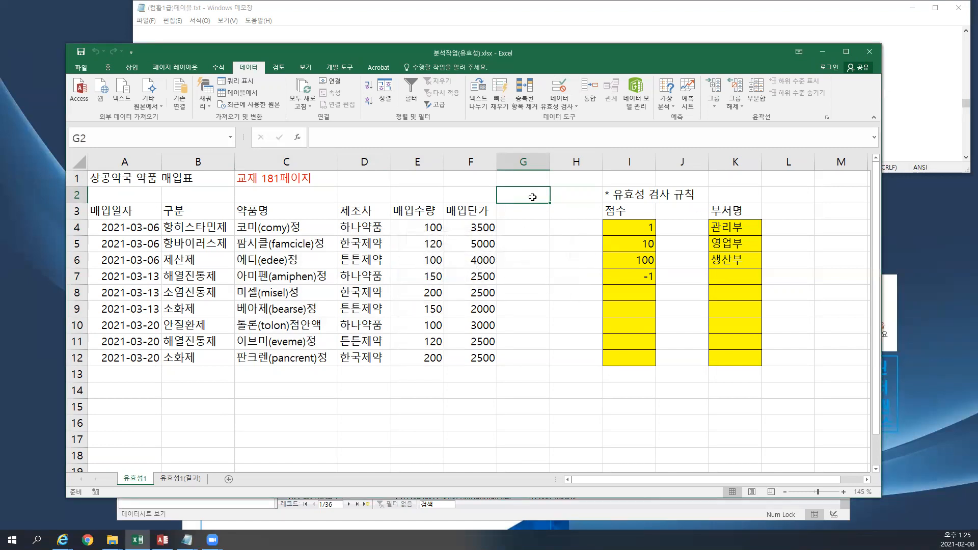
left_click(728, 226)
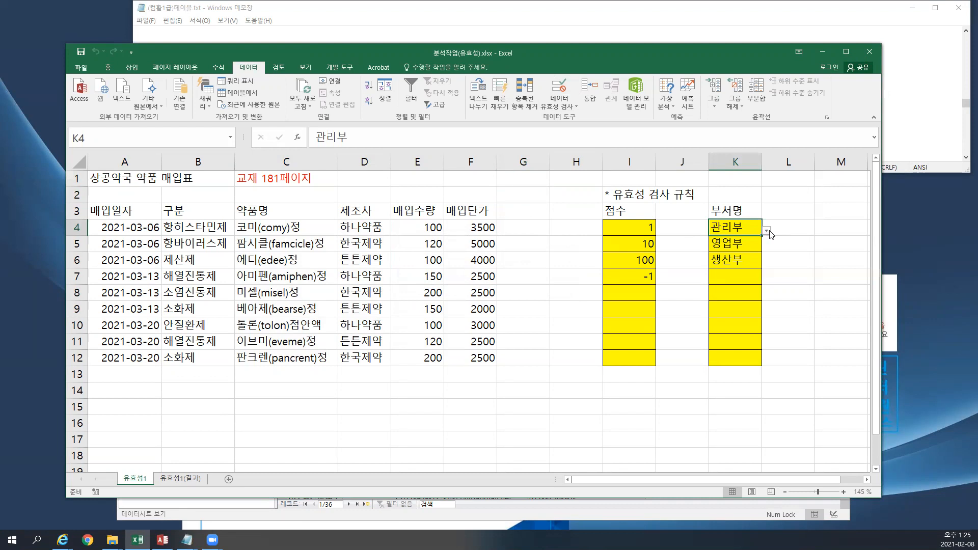
left_click(572, 209)
left_click(730, 226)
left_click(874, 54)
left_click(488, 283)
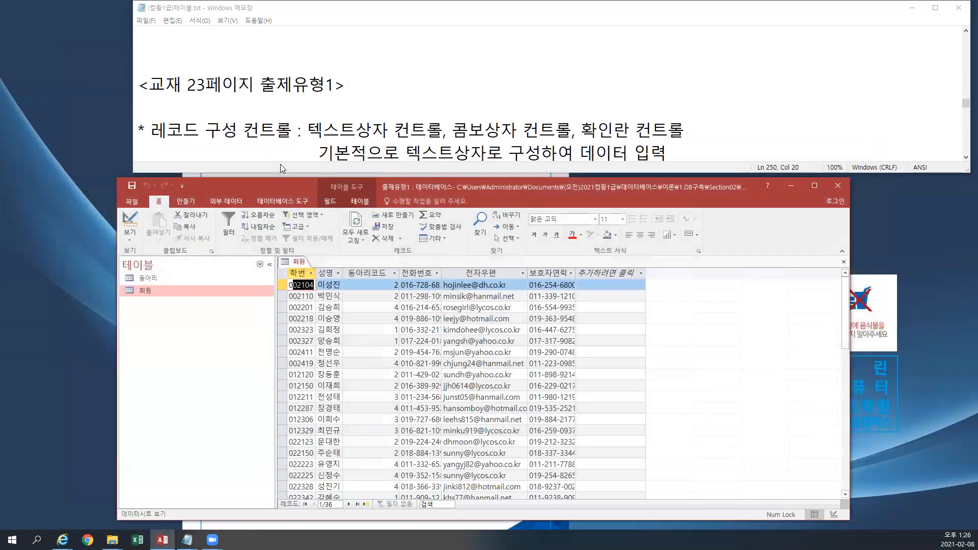
Review the notes on 레코드 구성 컨트롤 and on the 필드 조회 속성 settings for changing a text box to a combo box.
left_click_drag(333, 152, 347, 131)
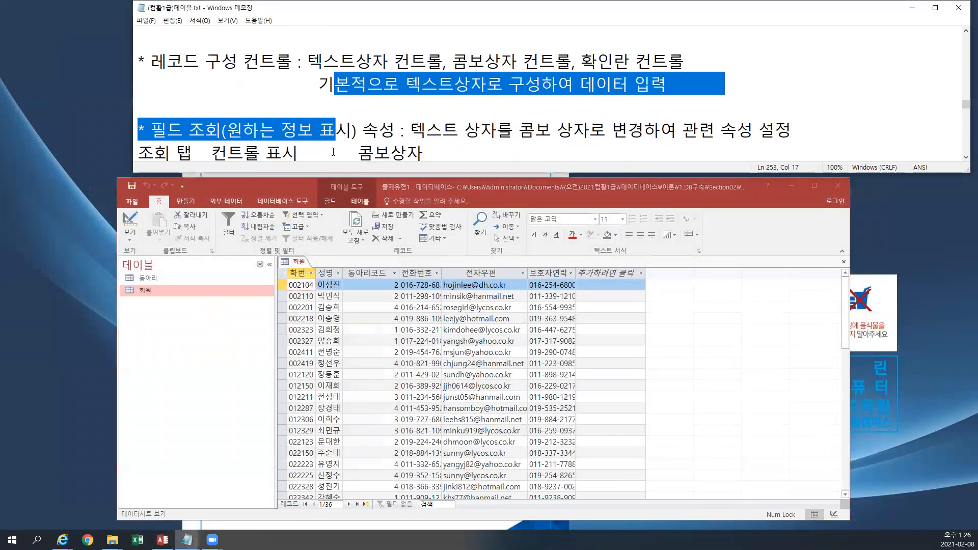
left_click(341, 106)
scroll(342, 105, "up", 1)
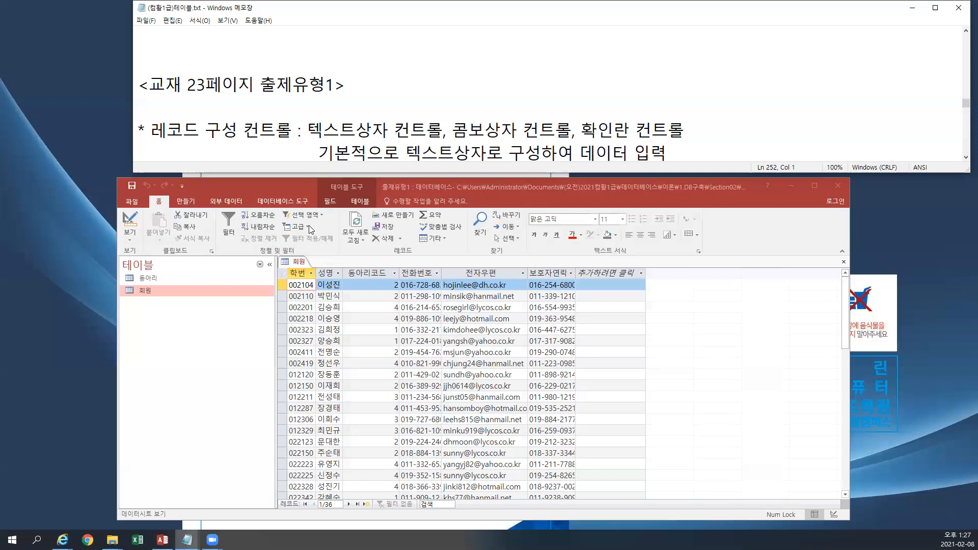
left_click(613, 129)
scroll(634, 158, "down", 1)
scroll(634, 159, "down", 1)
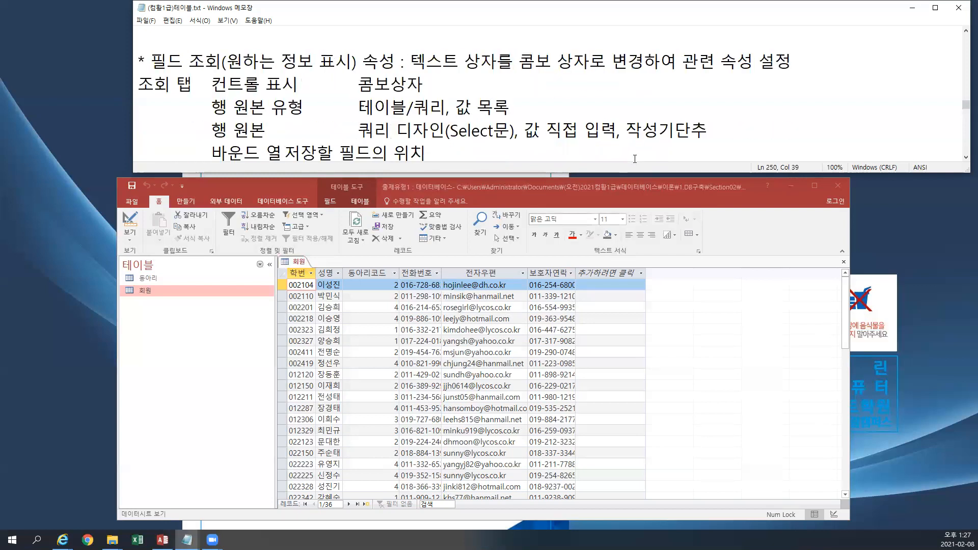
scroll(634, 158, "up", 1)
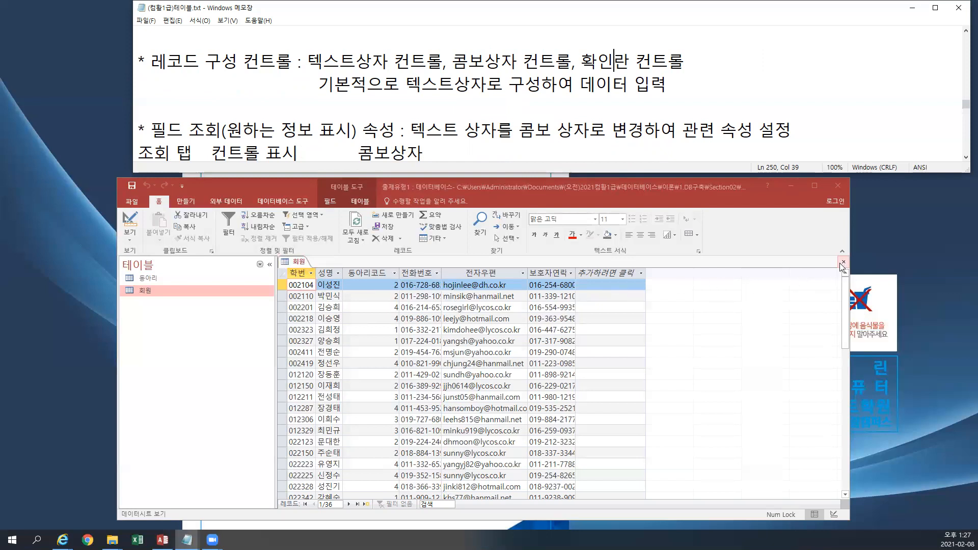
Try entering 1 as the 동아리코드 in the blank new record at the end of the 회원 table.
scroll(677, 344, "down", 8)
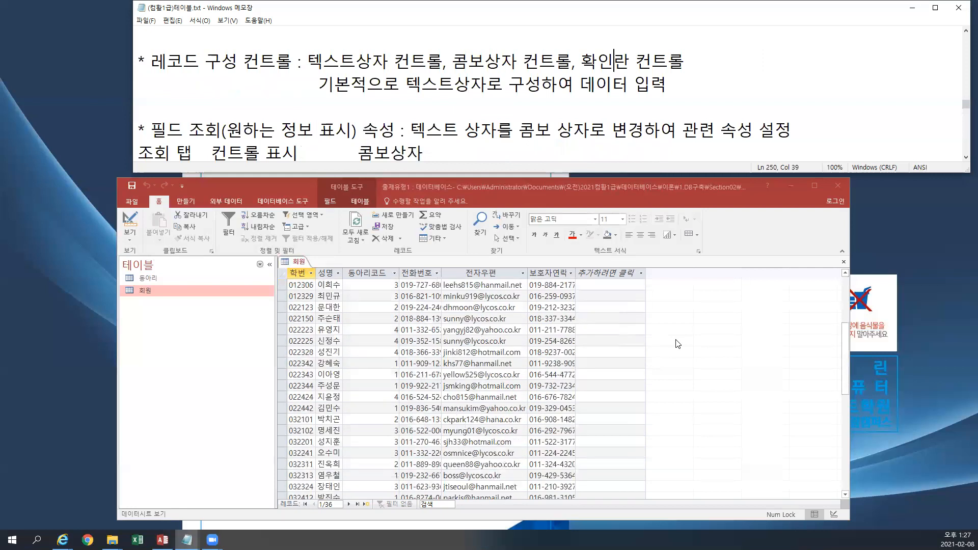
scroll(678, 345, "down", 1)
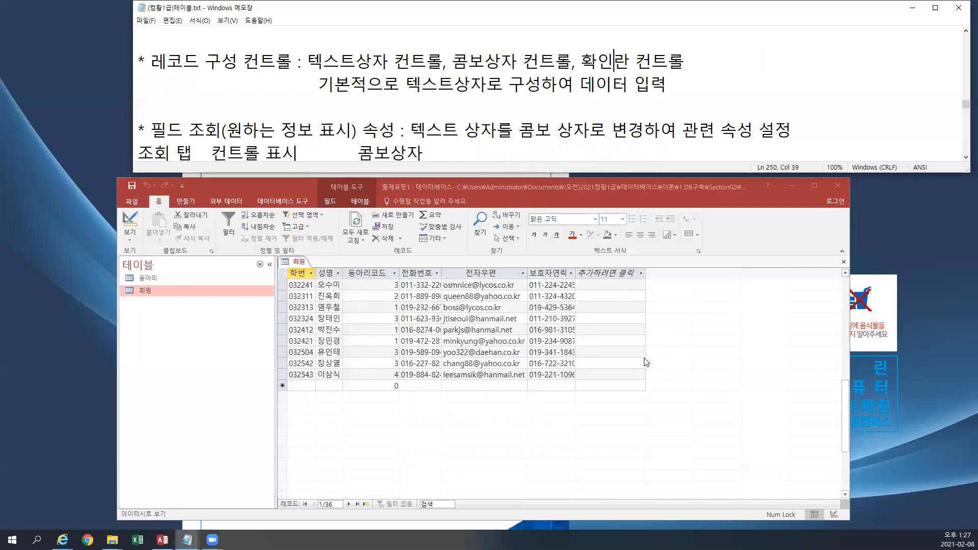
left_click(358, 386)
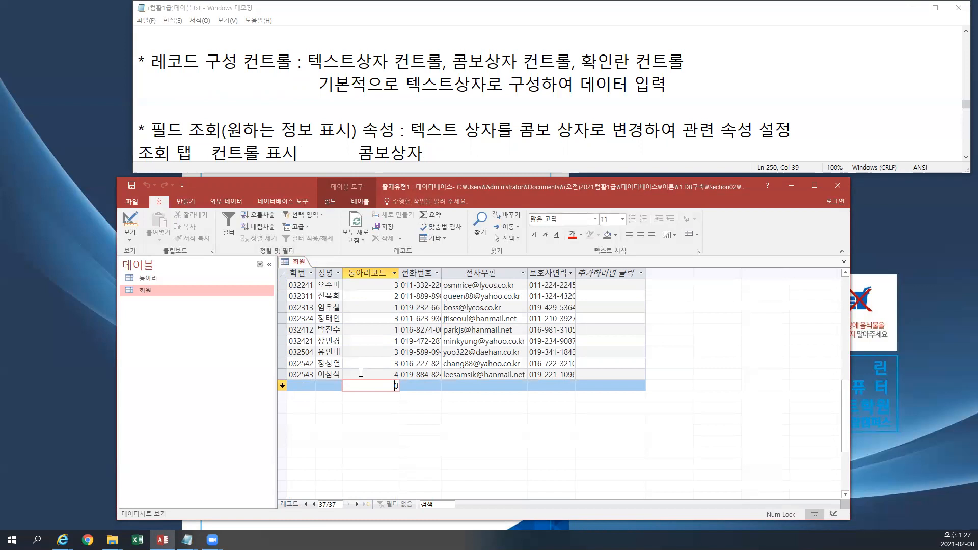
type("1")
Close the 회원 table and open the 동아리 table in datasheet view.
left_click(843, 262)
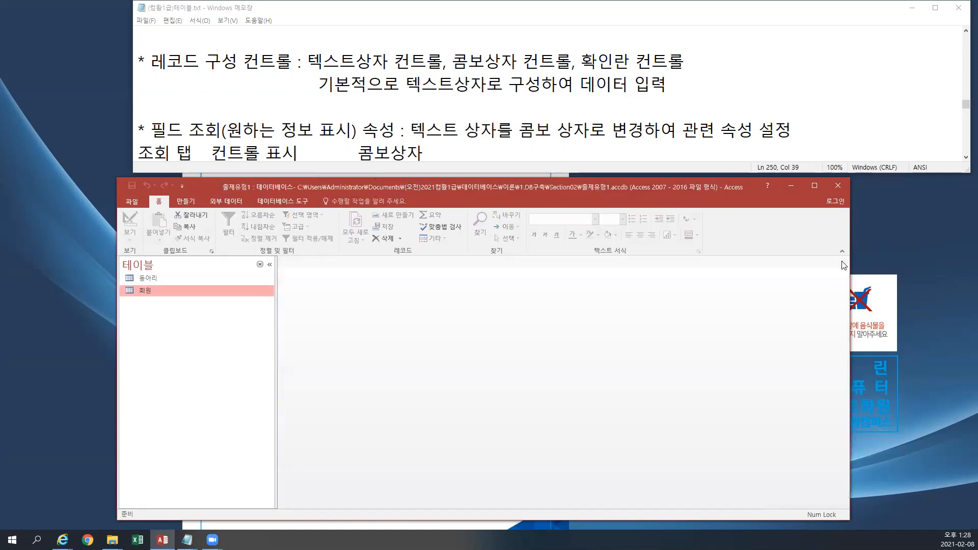
left_click(162, 278)
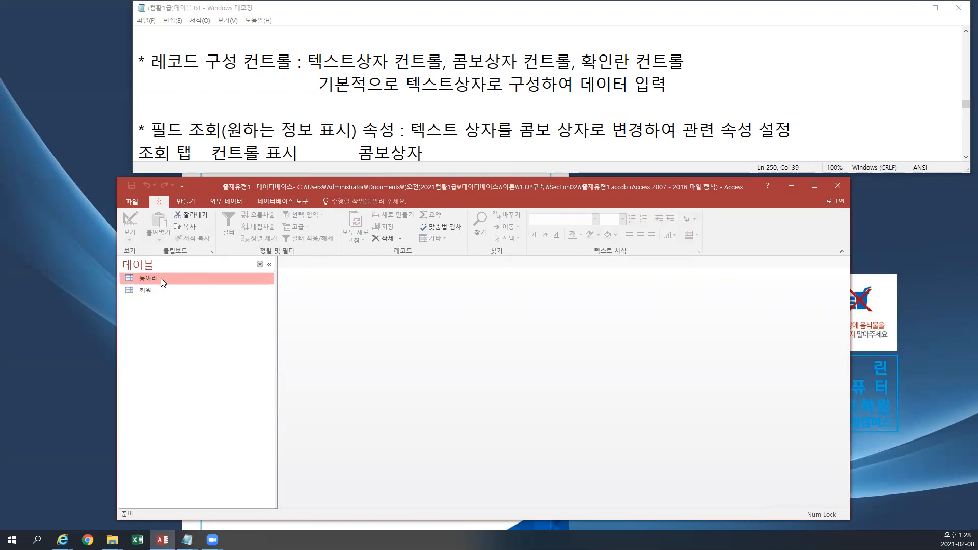
double_click(161, 278)
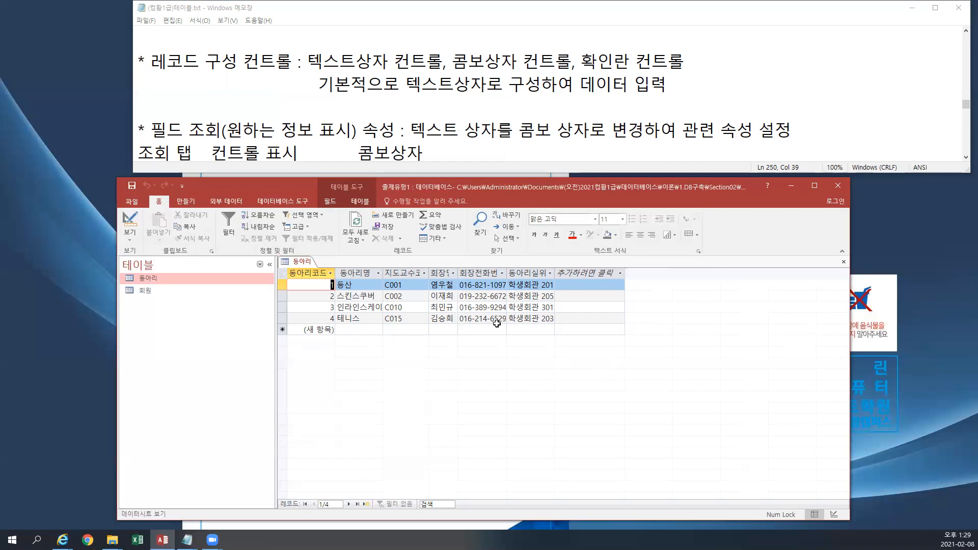
Close the 동아리 table, open the 회원 table in design view and select its 동아리코드 field.
left_click(843, 261)
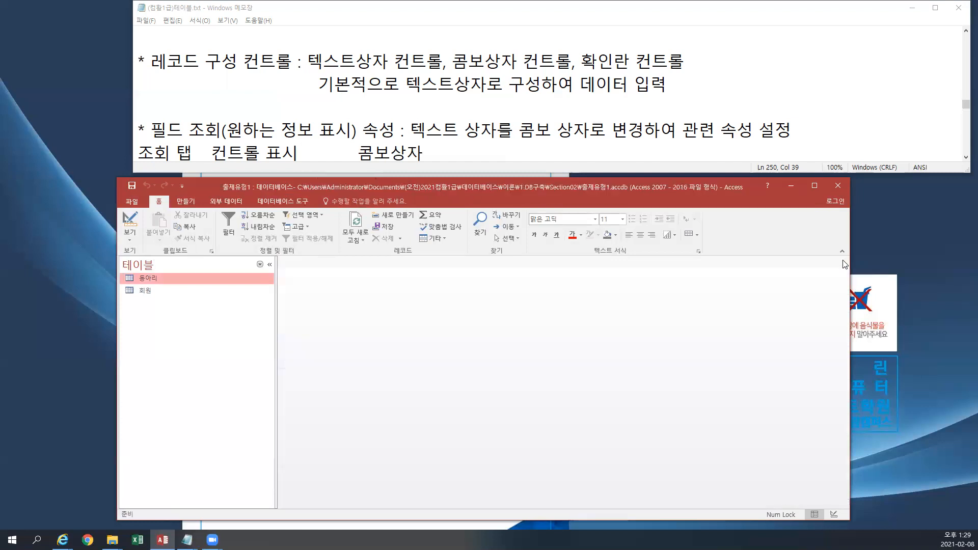
right_click(193, 292)
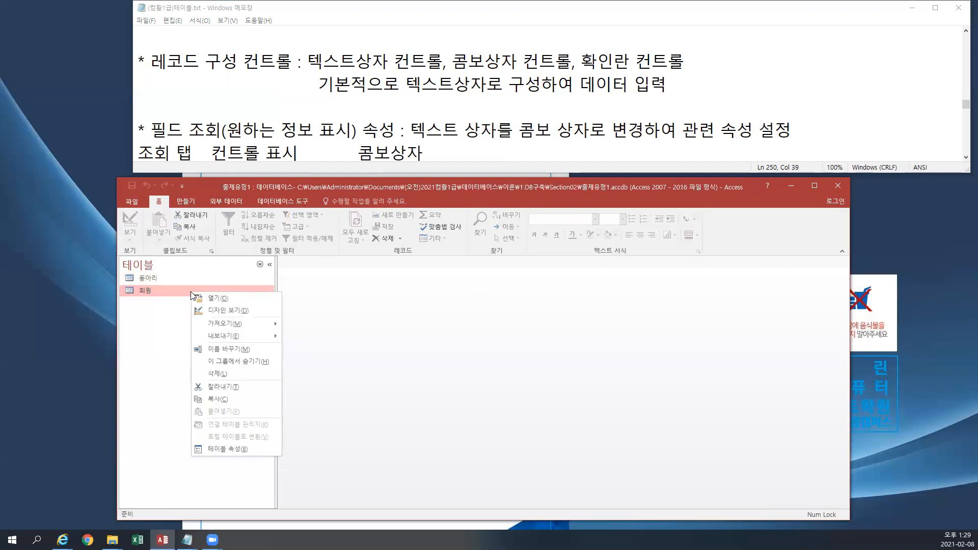
left_click(216, 310)
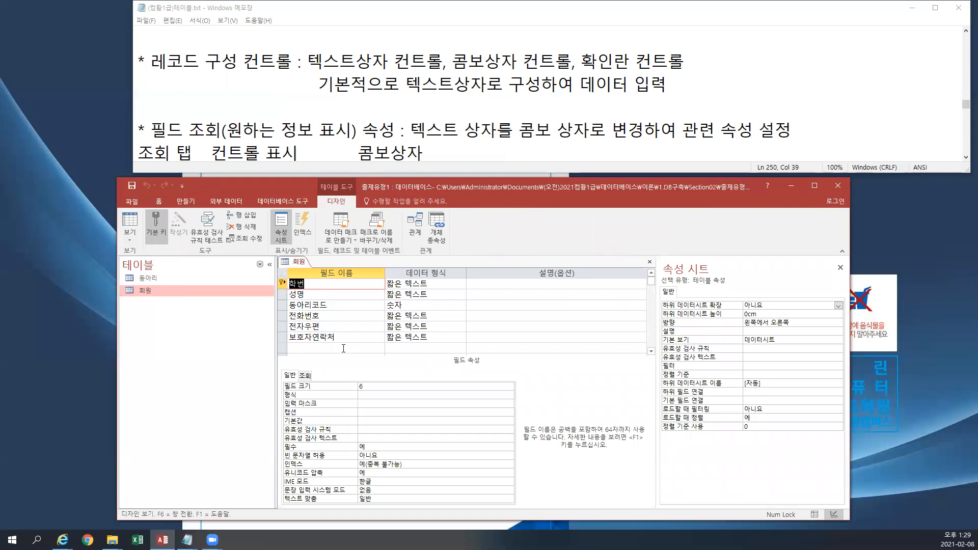
left_click(339, 304)
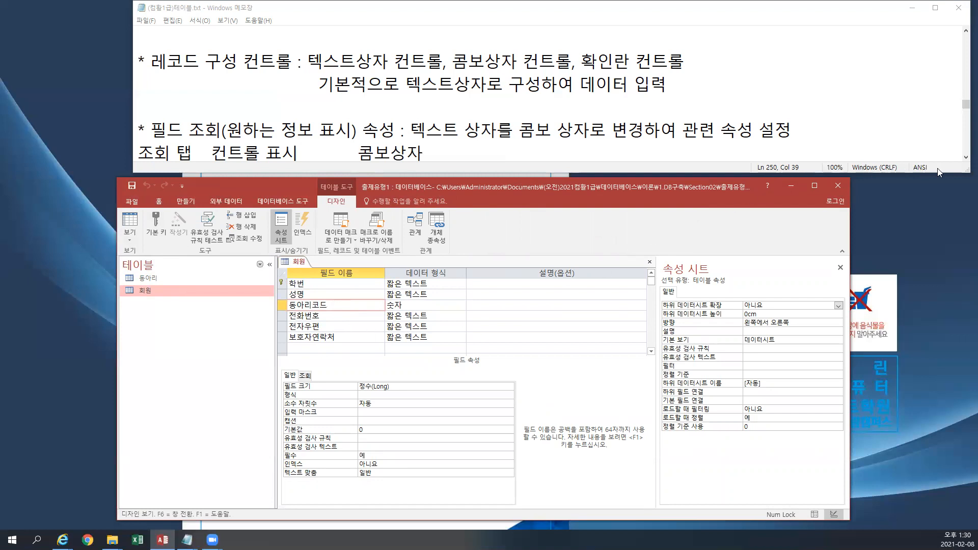
Set the lookup display control (컨트롤 표시) of the 동아리코드 field to 콤보 상자, following the notes.
left_click(964, 158)
left_click(964, 158)
left_click(964, 158)
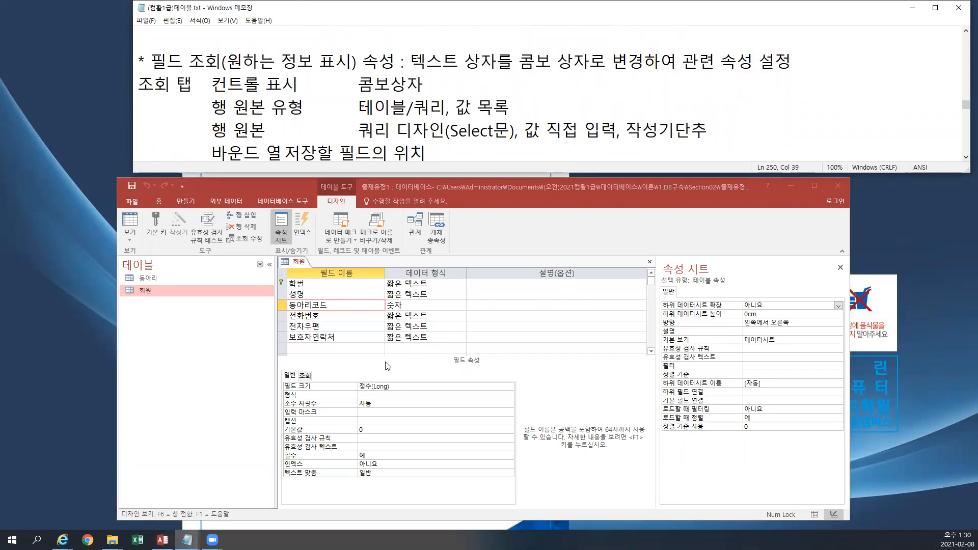
left_click(306, 376)
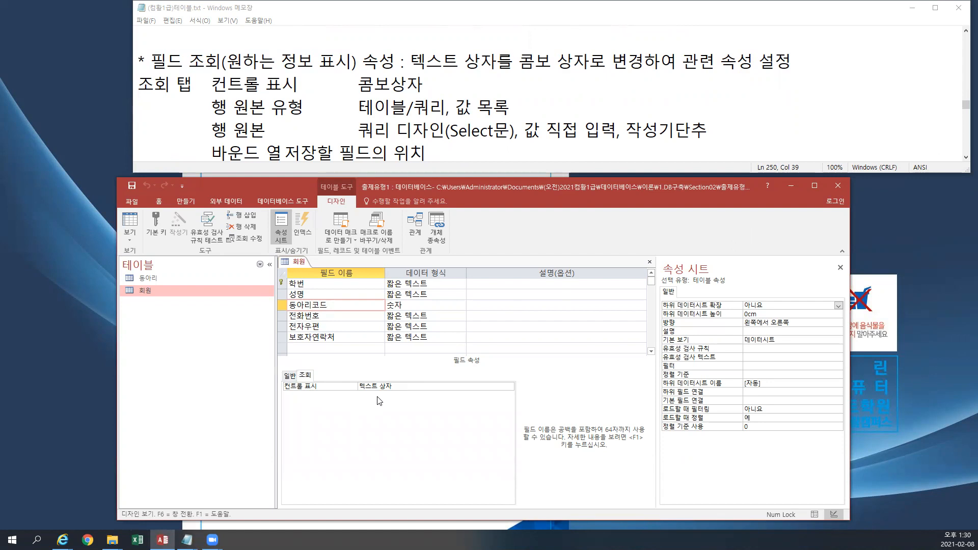
left_click(399, 387)
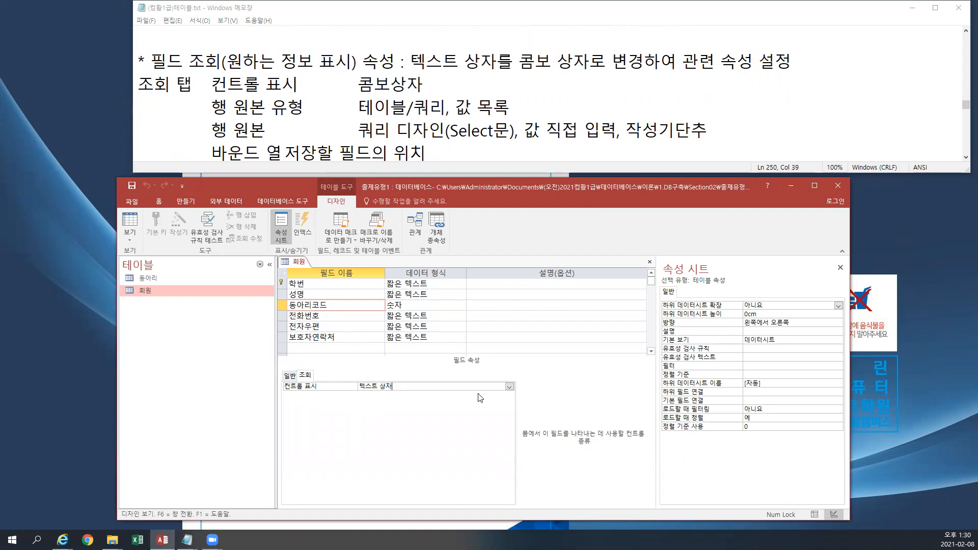
left_click(509, 386)
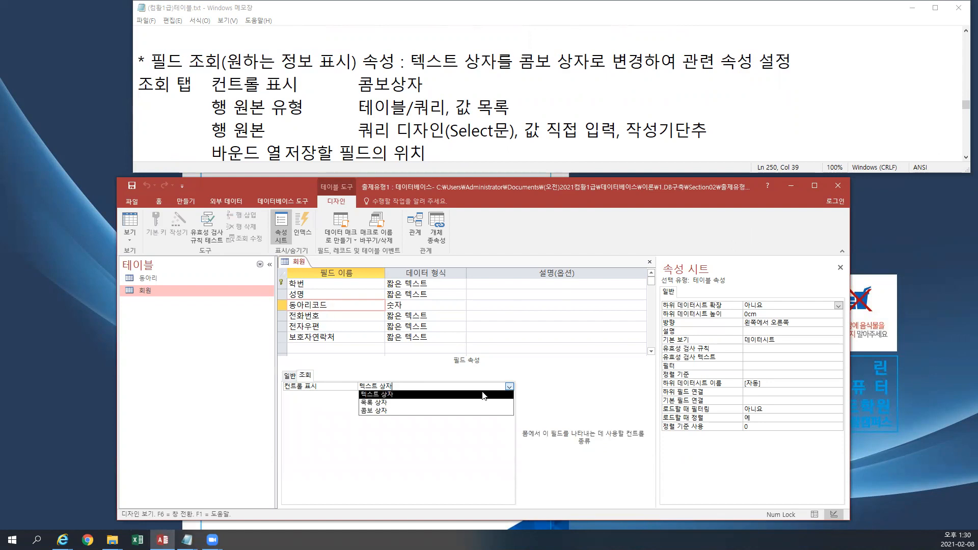
left_click(390, 411)
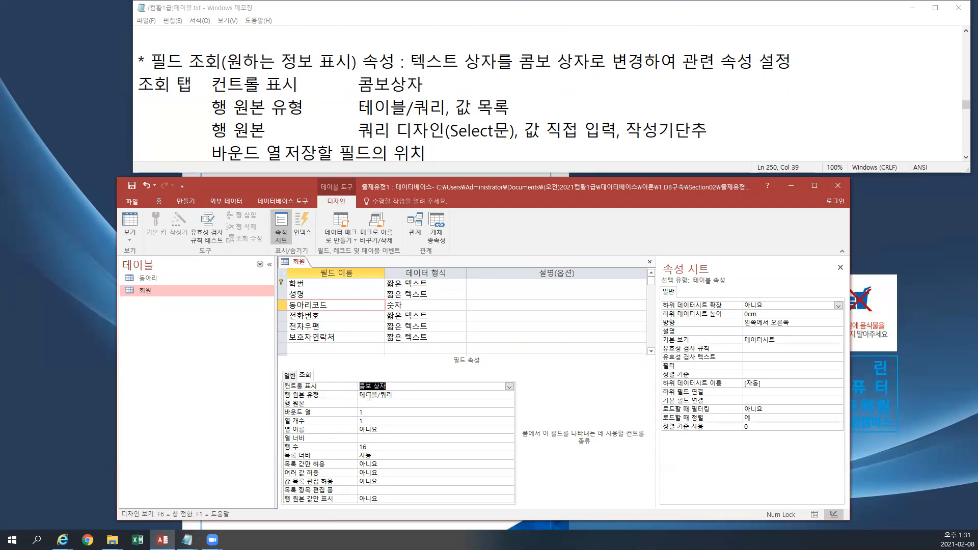
Keep 테이블/쿼리 as the row source type and start building the row source (행 원본) query with the 동아리 table.
left_click(402, 395)
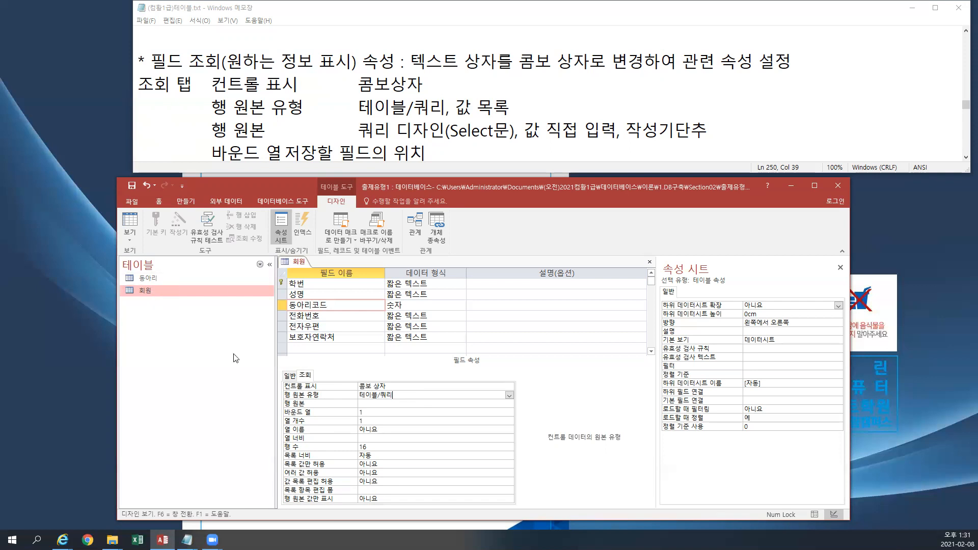
key("Return")
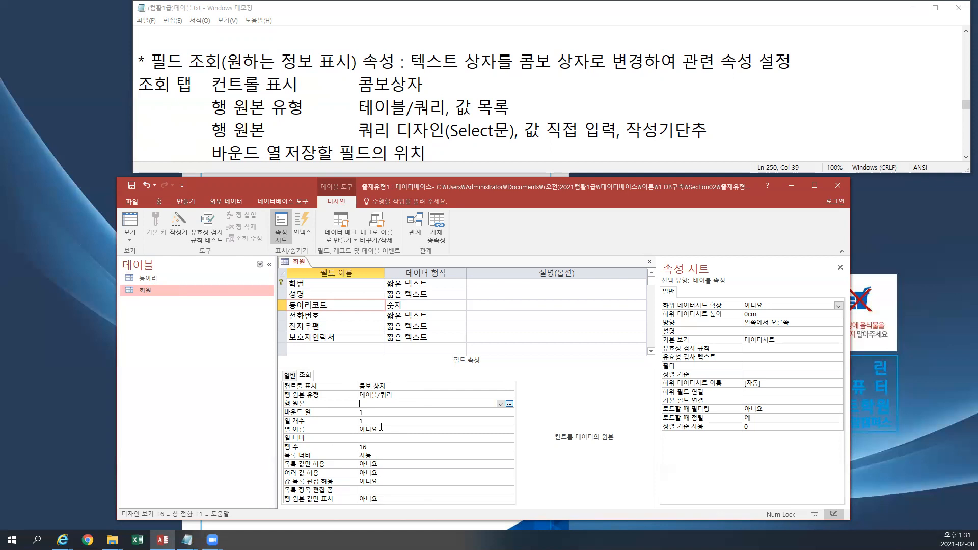
left_click(509, 403)
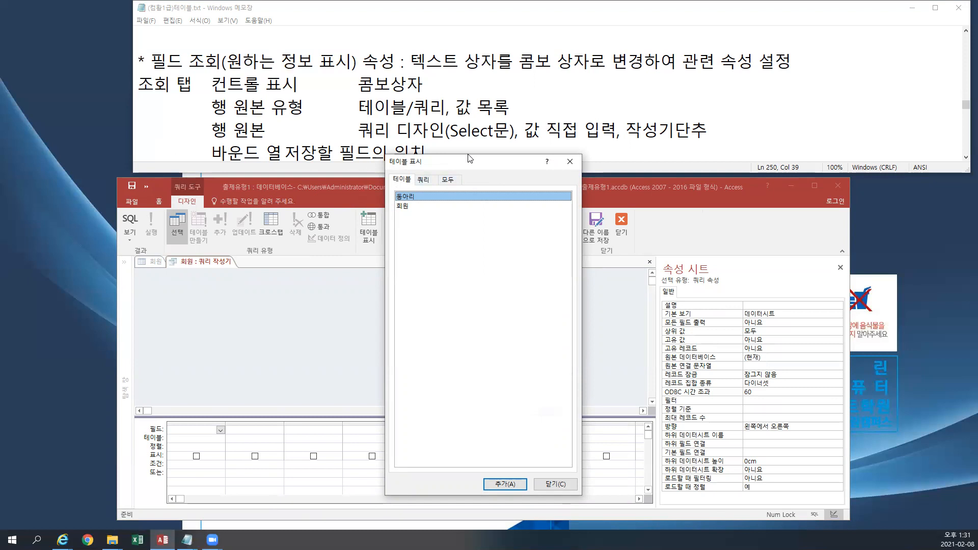
left_click_drag(469, 152, 469, 159)
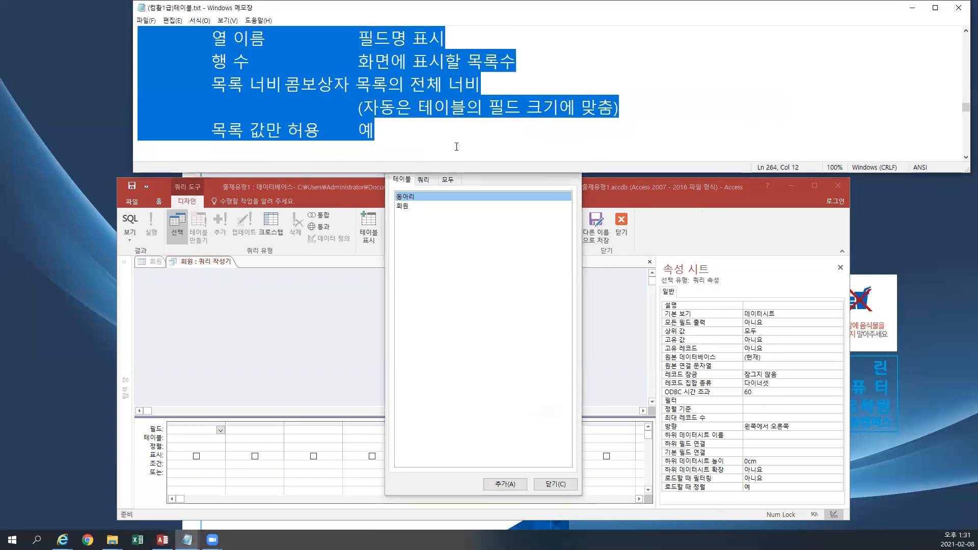
scroll(457, 145, "up", 3)
scroll(461, 134, "down", 1)
left_click(461, 133)
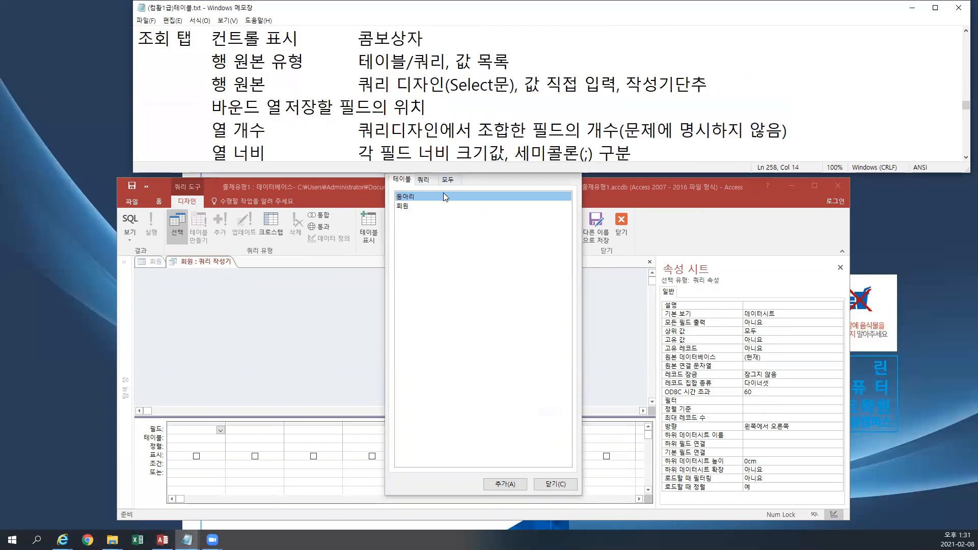
left_click(454, 226)
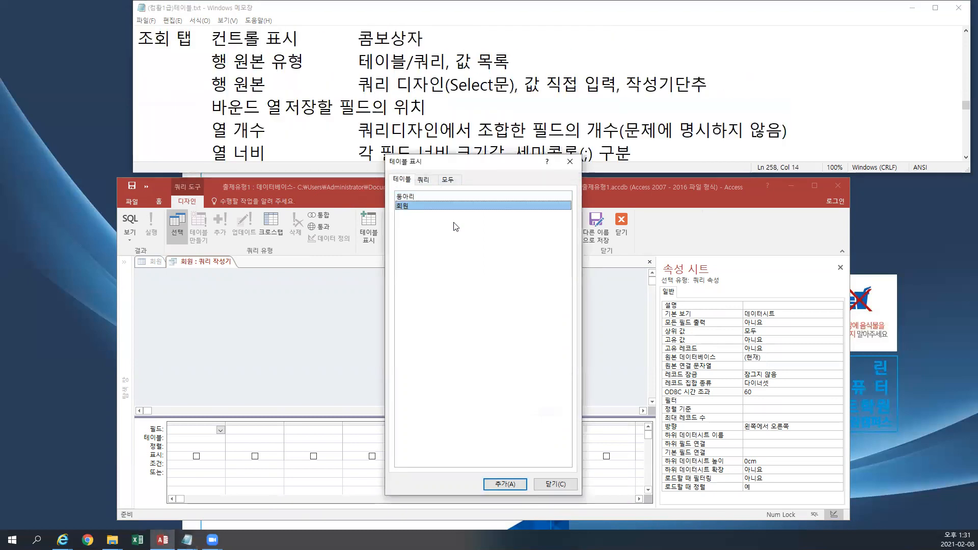
left_click(407, 199)
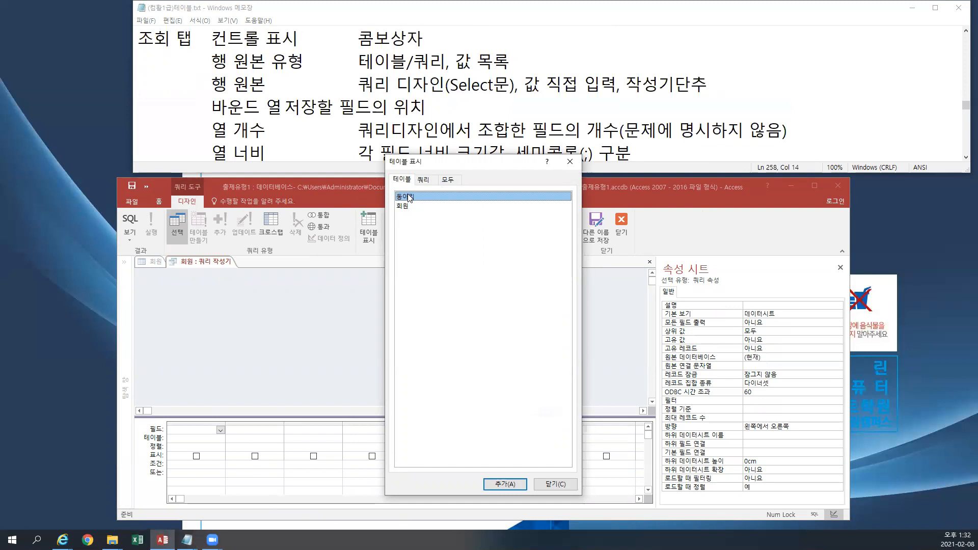
double_click(407, 198)
left_click(543, 486)
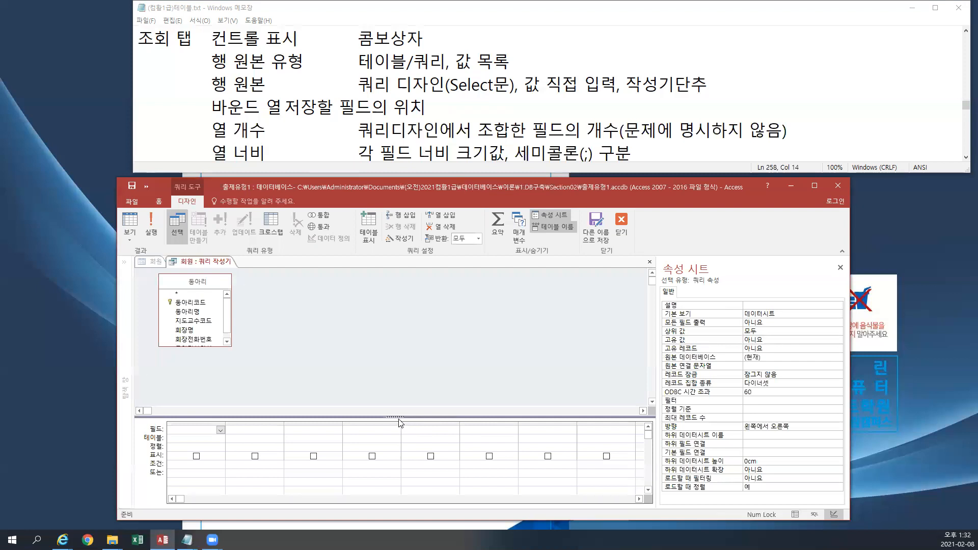
Add 동아리코드 and 동아리명 to the query and save it as the field's row source.
left_click_drag(415, 383, 415, 382)
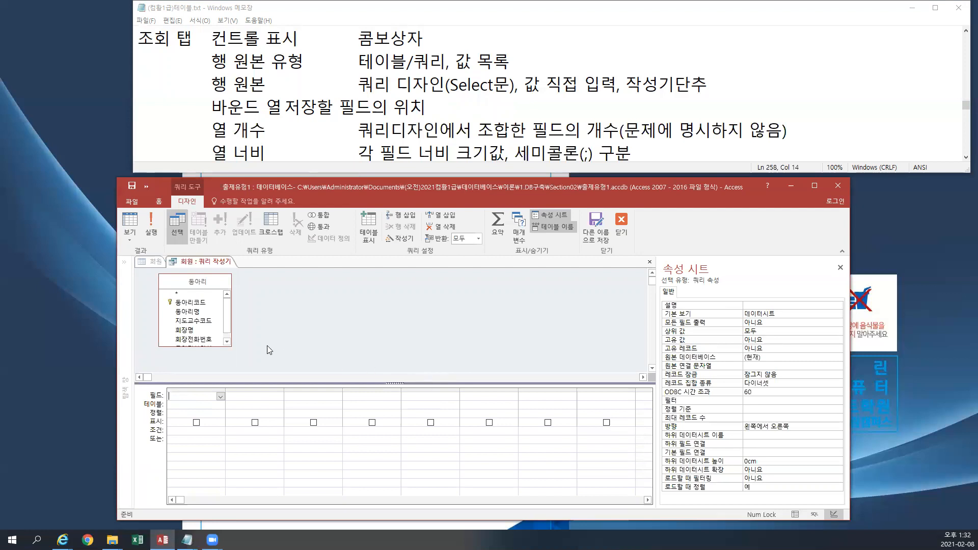
double_click(191, 303)
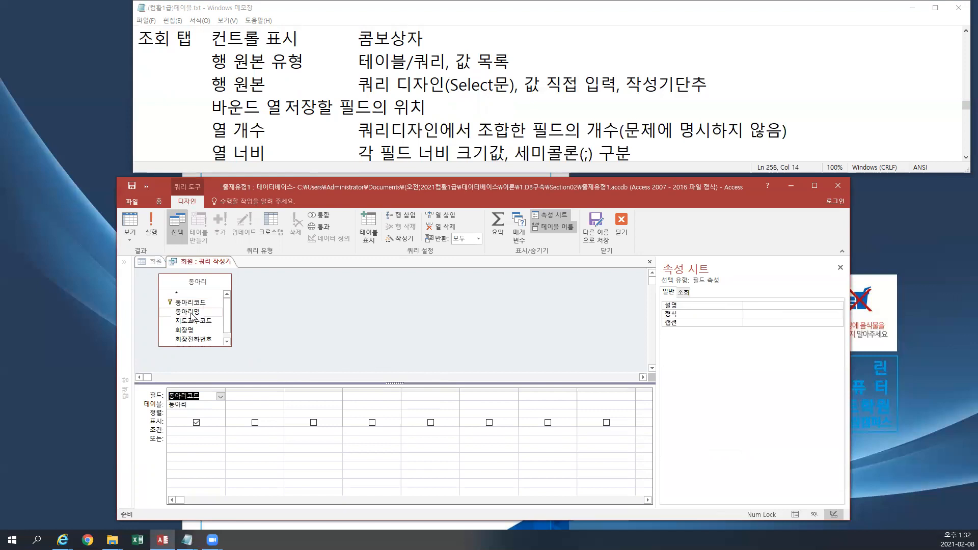
double_click(191, 312)
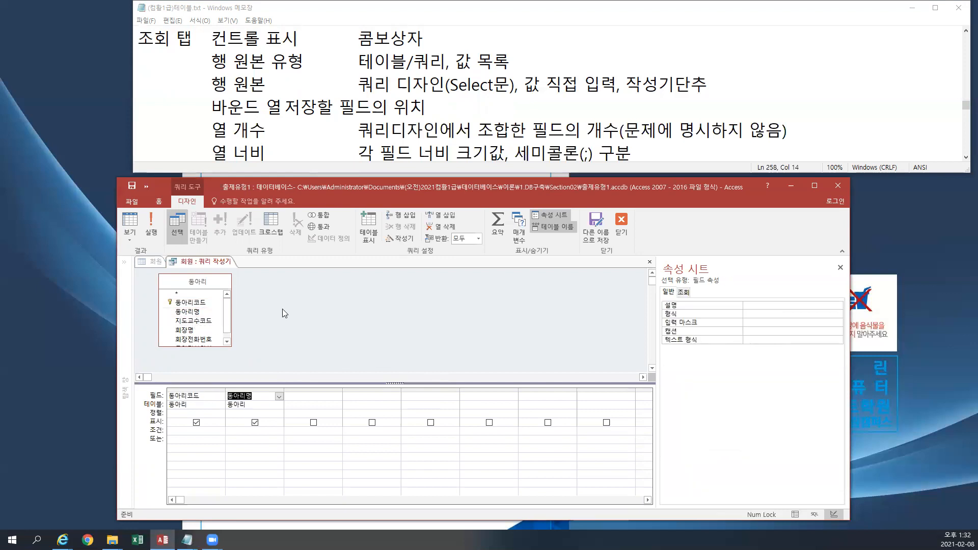
left_click(645, 262)
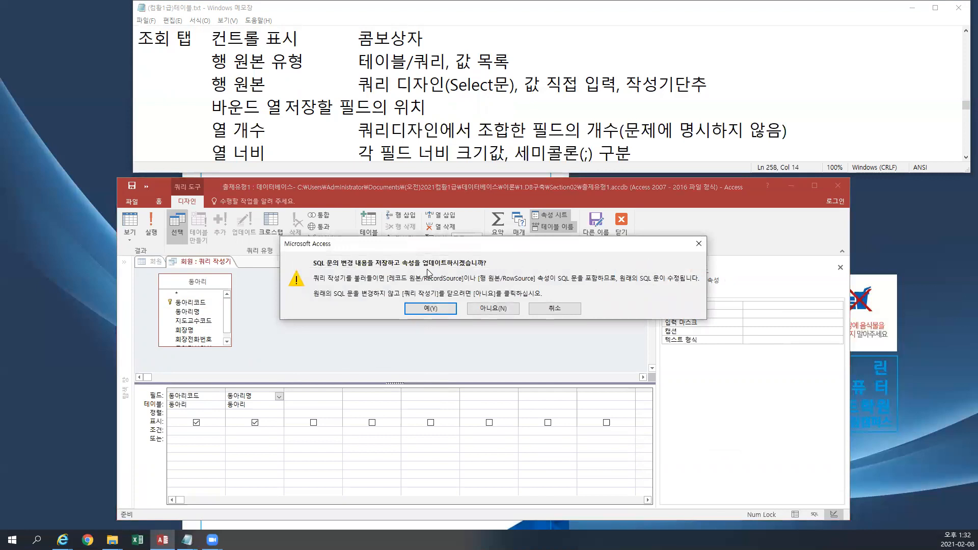
left_click(430, 309)
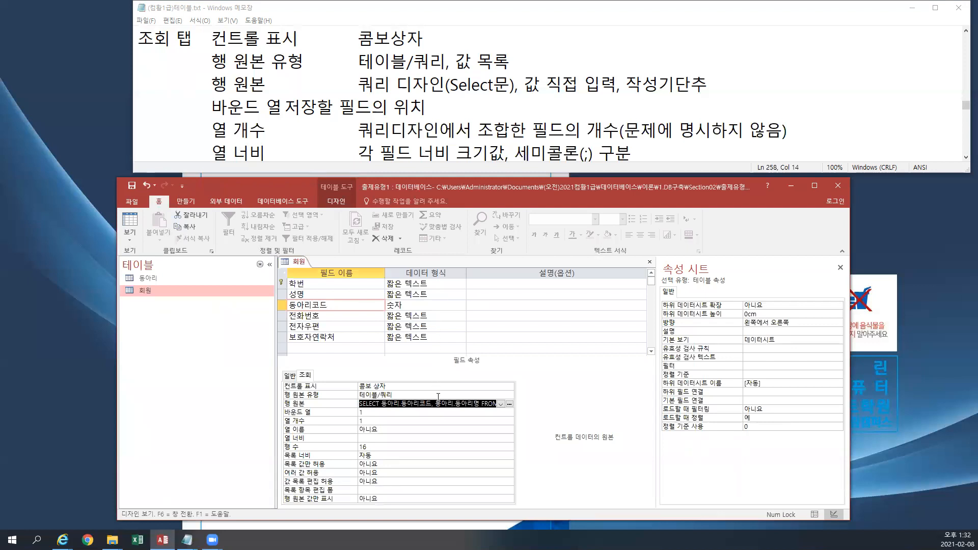
View the row source's full SELECT statement in the zoom window with its font size set to 24.
key("shift+F2")
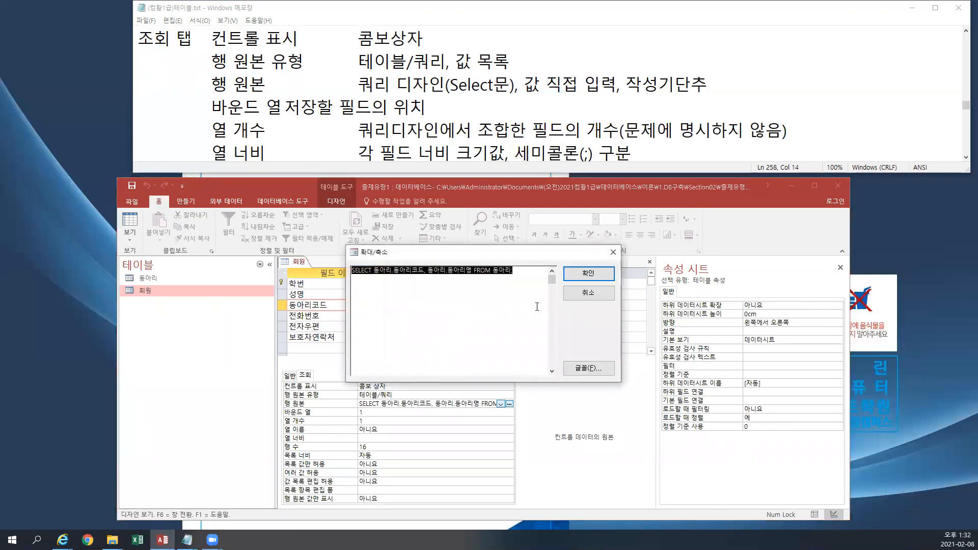
left_click(587, 368)
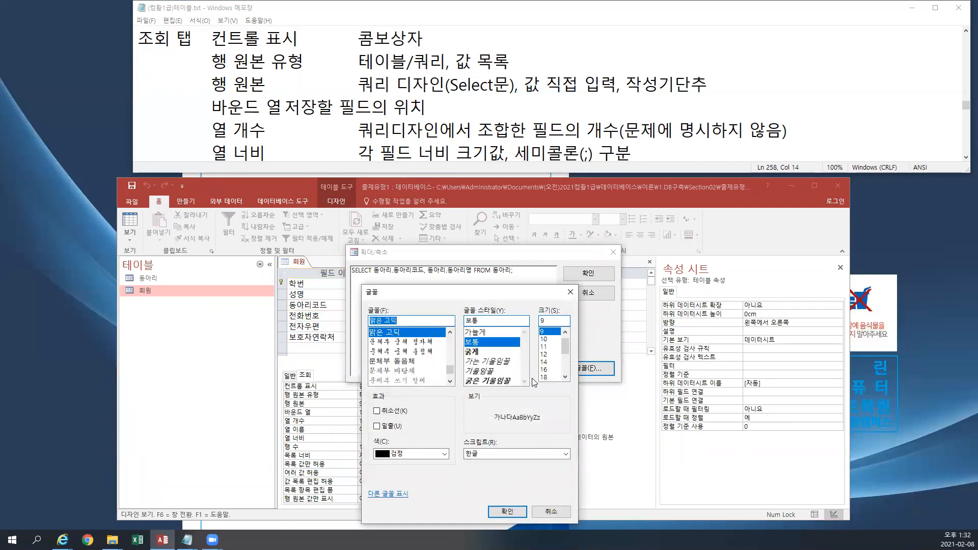
left_click_drag(565, 353, 566, 369)
left_click(555, 362)
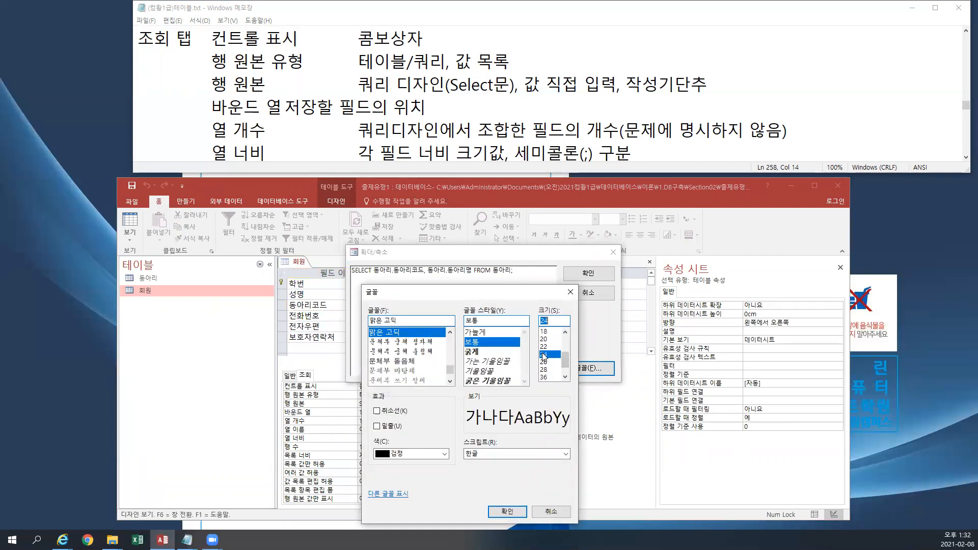
left_click(505, 511)
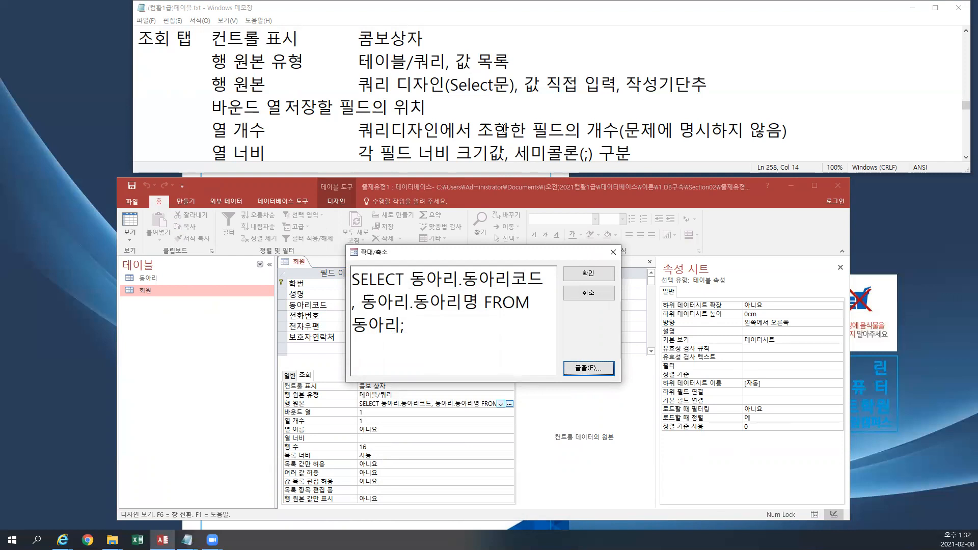
left_click(590, 275)
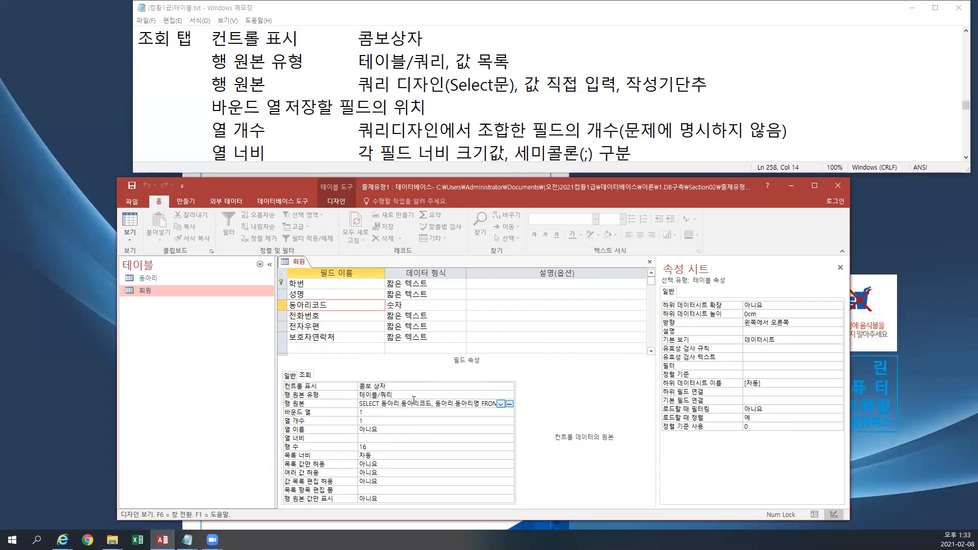
Align the 바운드 열 description in the notes with the other descriptions by inserting a tab before it.
left_click(290, 108)
key("Tab")
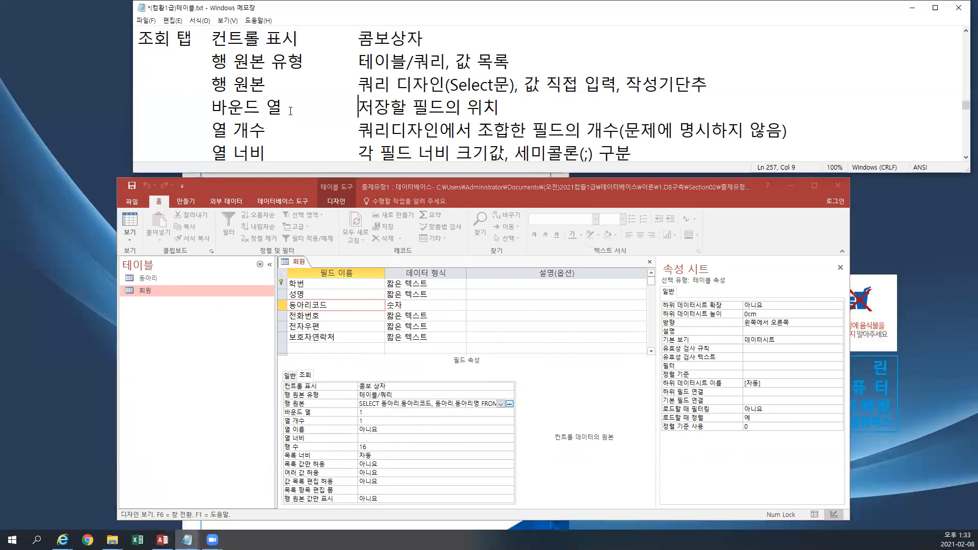
Save the 회원 table, switch to datasheet view and check the 동아리코드 drop-down list of the first record.
left_click(131, 241)
left_click(129, 240)
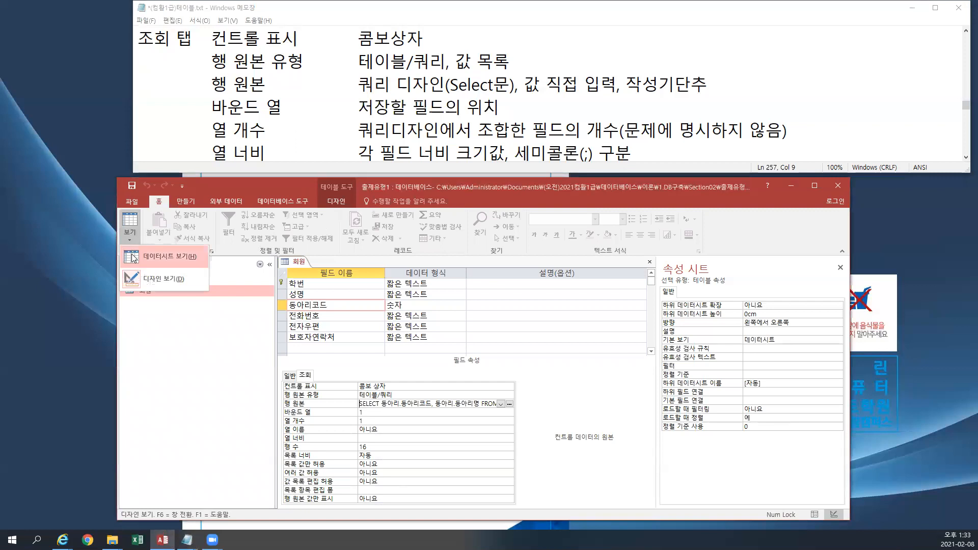
left_click(133, 257)
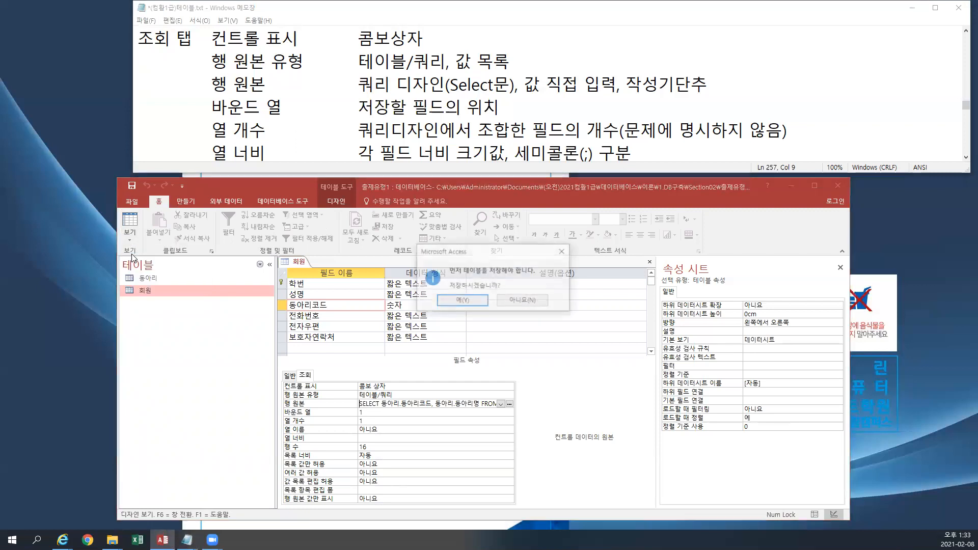
left_click(470, 304)
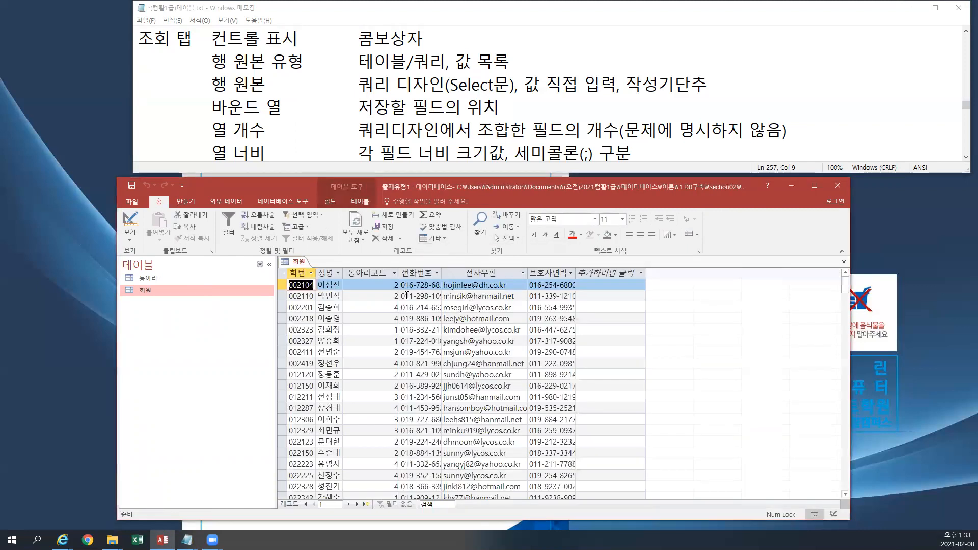
left_click(395, 284)
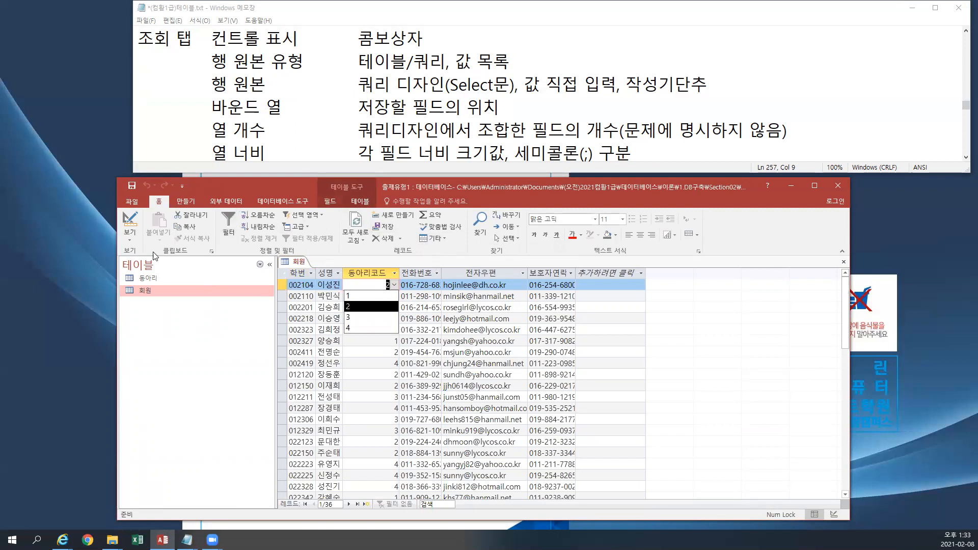
Return to design view and set the 동아리코드 lookup's column count (열 개수) to 2.
left_click(130, 235)
left_click(162, 279)
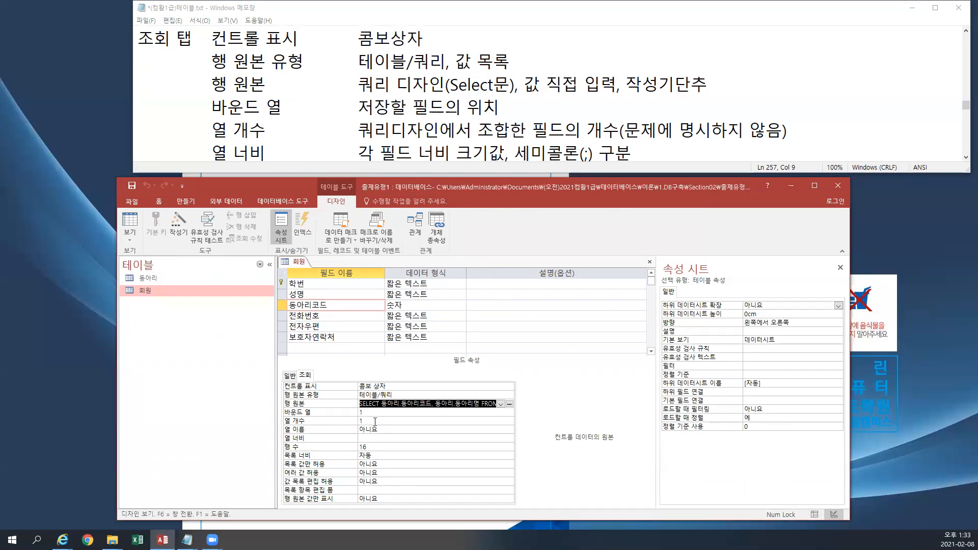
left_click(357, 423)
type("2")
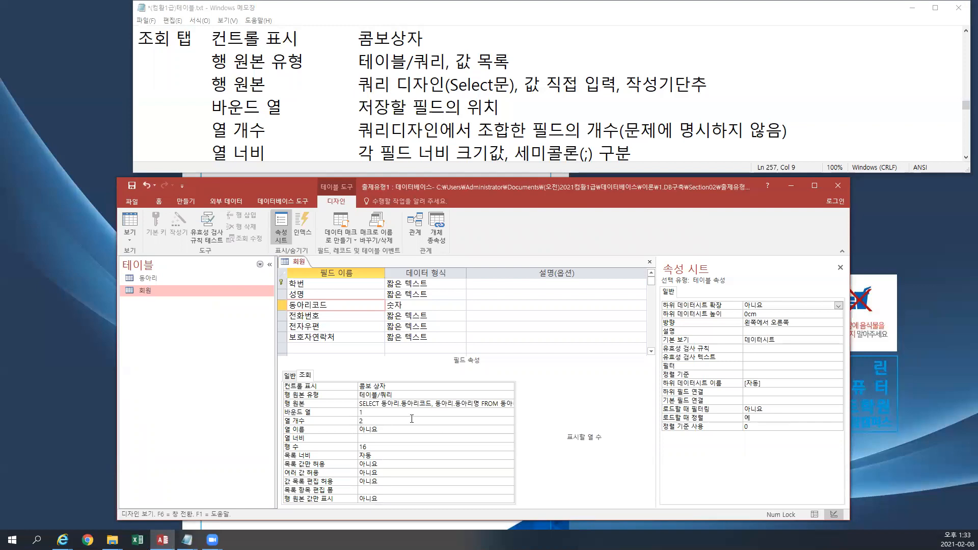
key("Return")
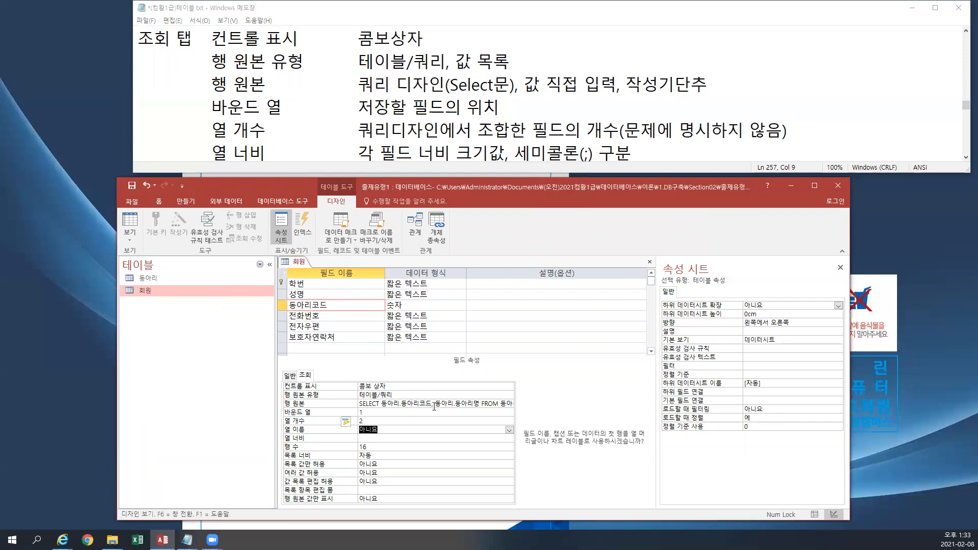
Save the 회원 table, switch to datasheet view and check the two-column 동아리코드 drop-down list of the first record.
left_click(130, 237)
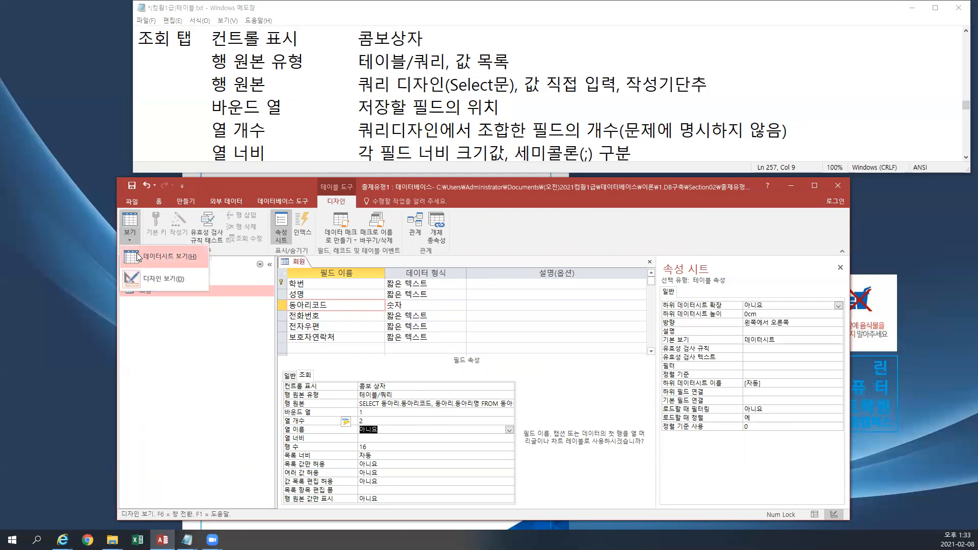
left_click(138, 256)
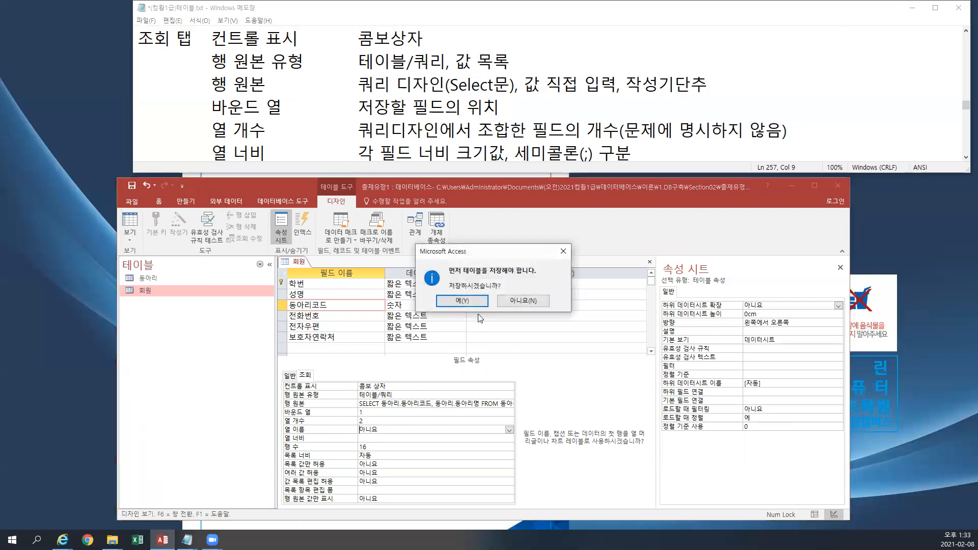
left_click(465, 305)
left_click(395, 285)
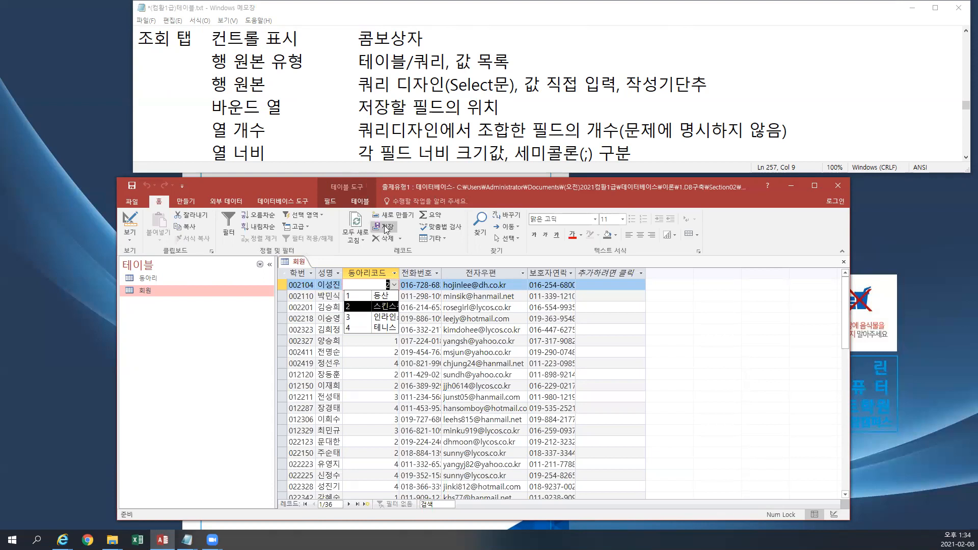
Return to design view and examine the bound column (바운드 열) value of the 동아리코드 lookup.
left_click(130, 237)
left_click(131, 279)
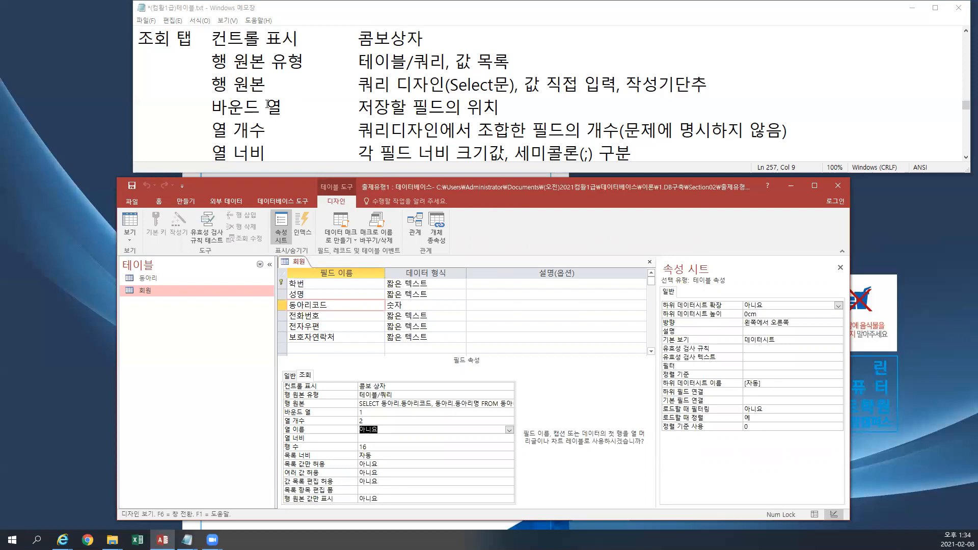
left_click(367, 412)
double_click(368, 412)
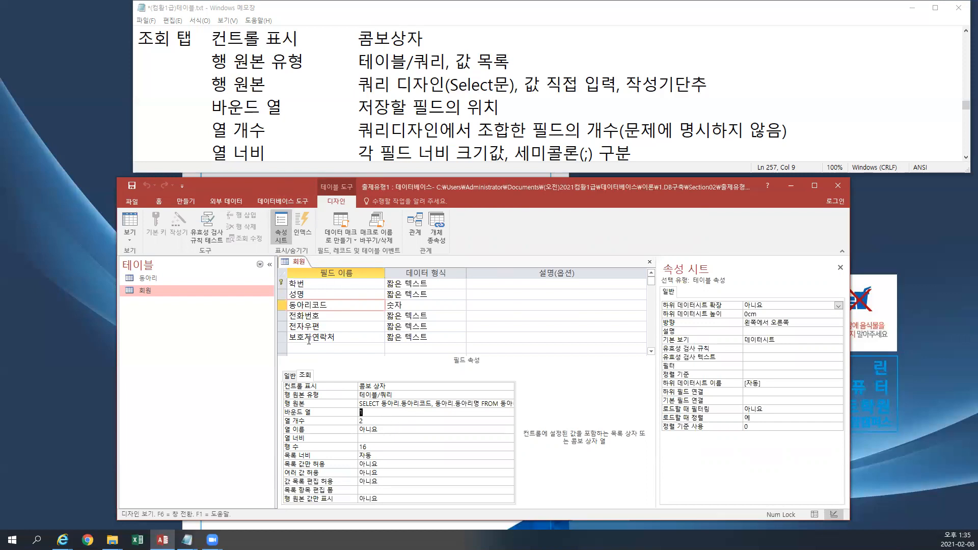
Check the first record's 동아리코드 drop-down list again in datasheet view and go back to design view.
left_click(131, 239)
left_click(141, 257)
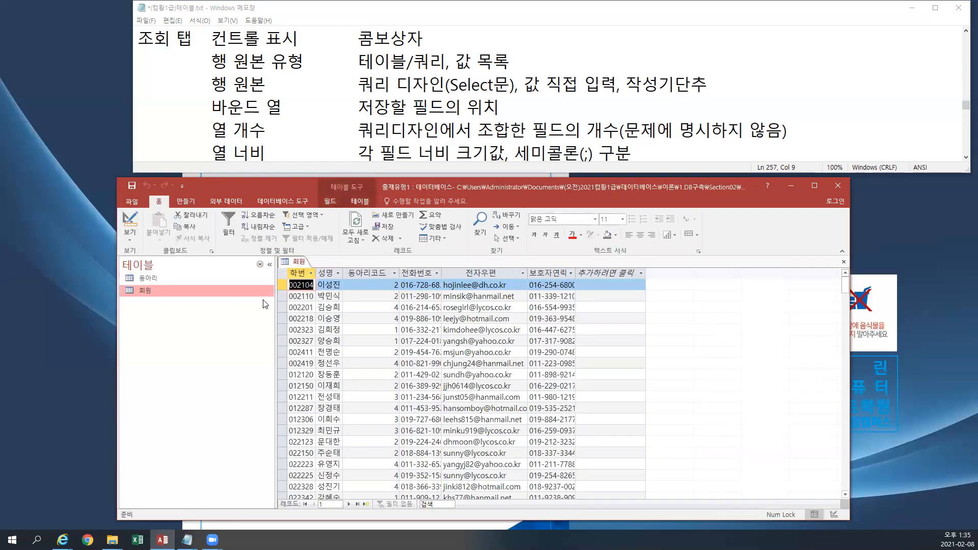
left_click(396, 285)
left_click(395, 284)
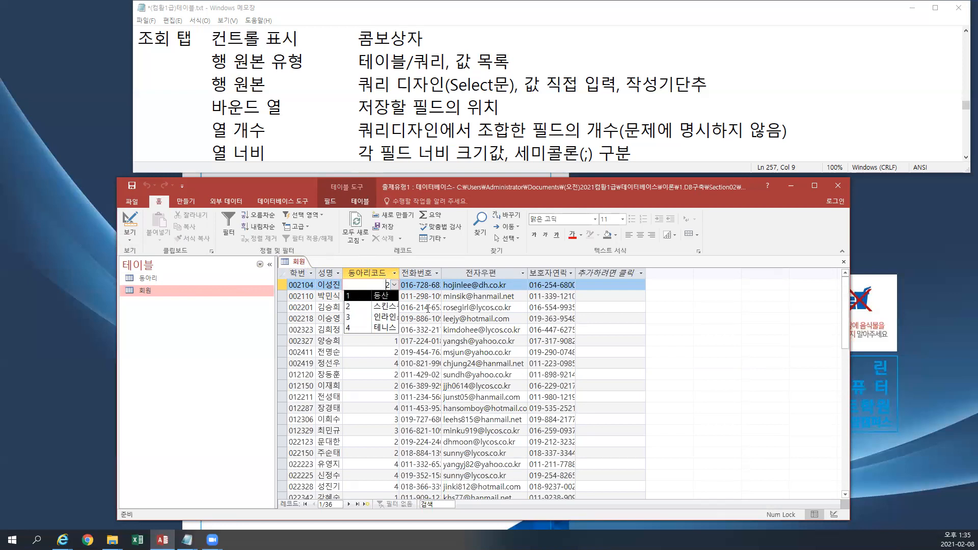
left_click(131, 240)
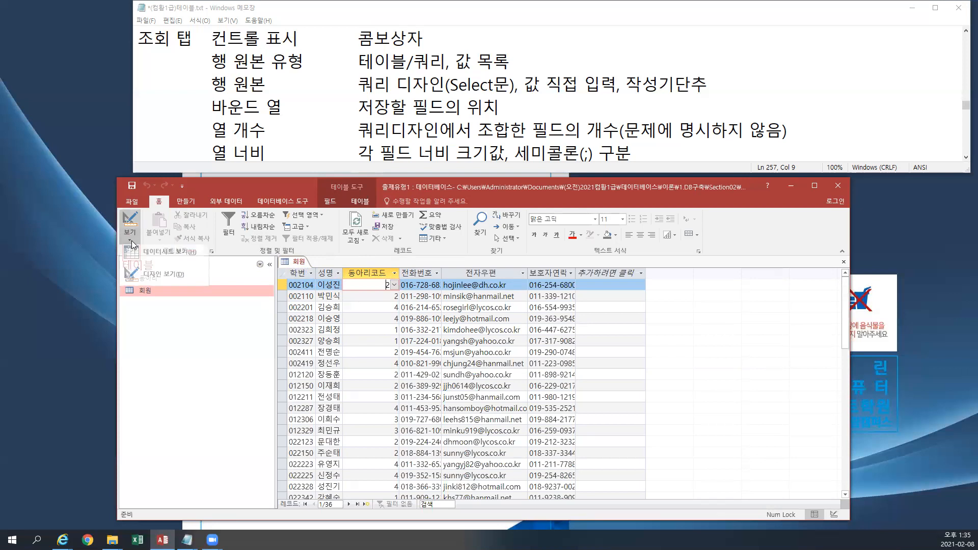
left_click(156, 279)
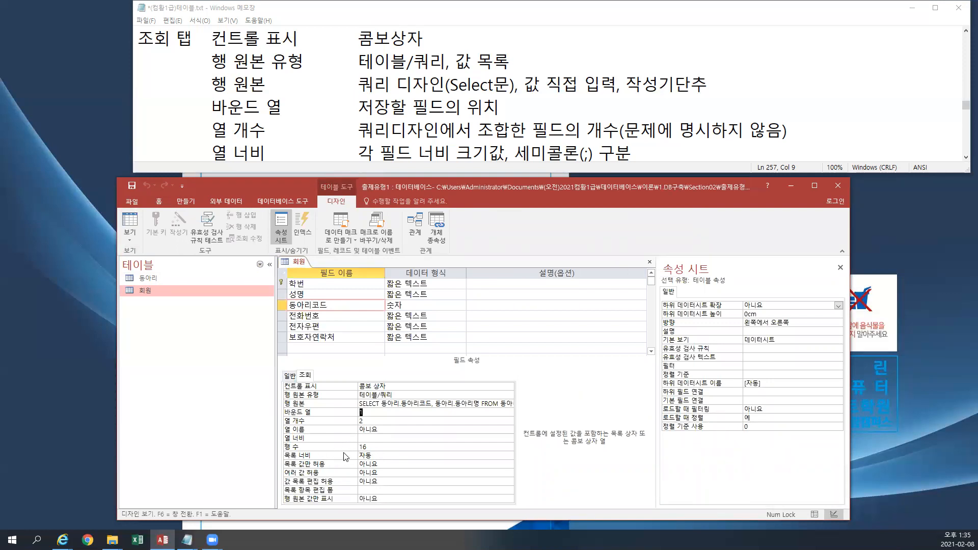
Align the 목록 너비 description in the notes with the other descriptions by inserting a tab before it.
left_click(966, 158)
left_click(965, 157)
left_click(966, 157)
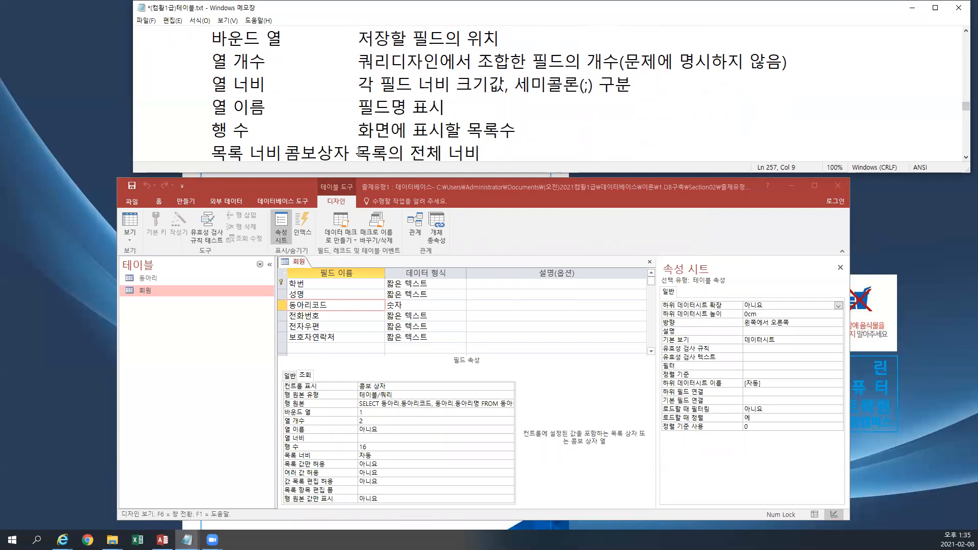
left_click(281, 158)
key("Tab")
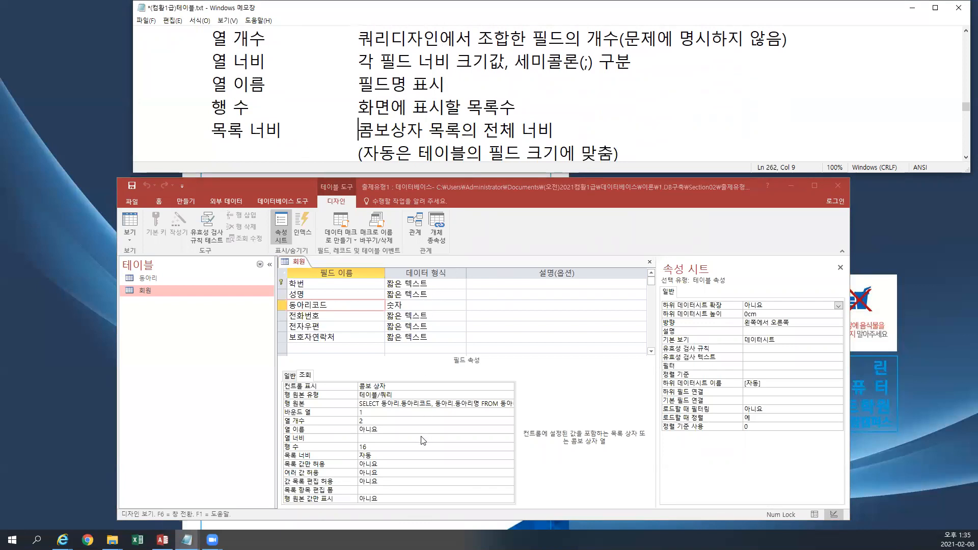
Set the 동아리코드 lookup's column widths (열 너비) to 1;3 using the zoom window.
left_click(368, 438)
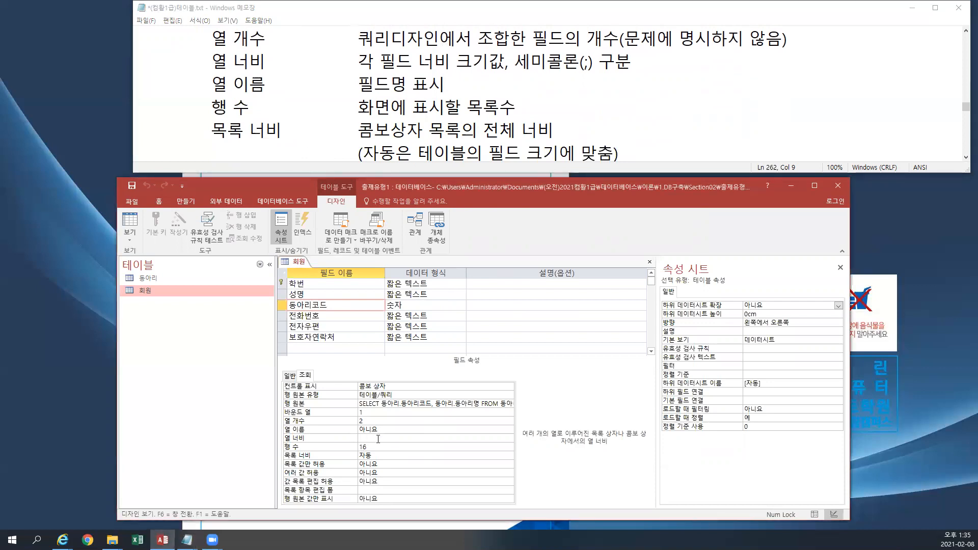
key("shift+F2")
type("1;3")
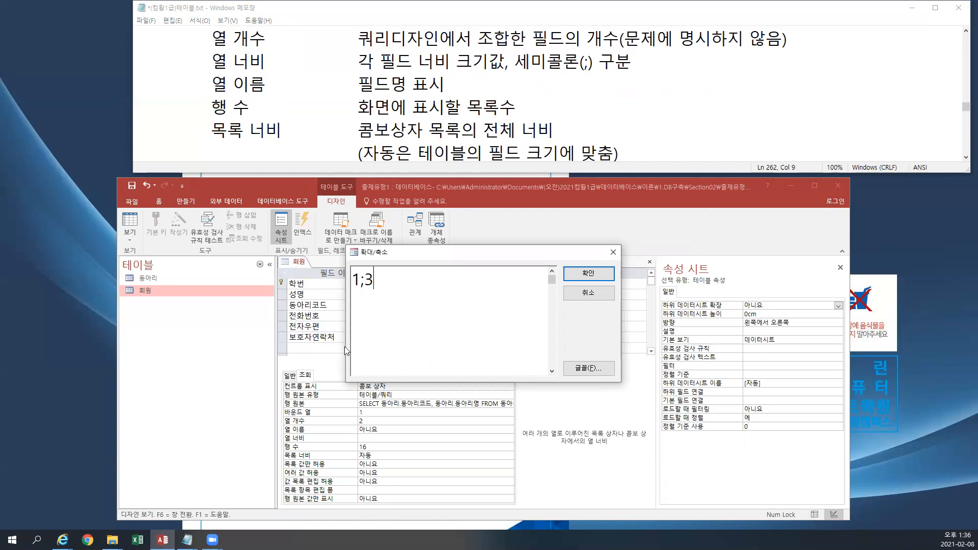
left_click(589, 274)
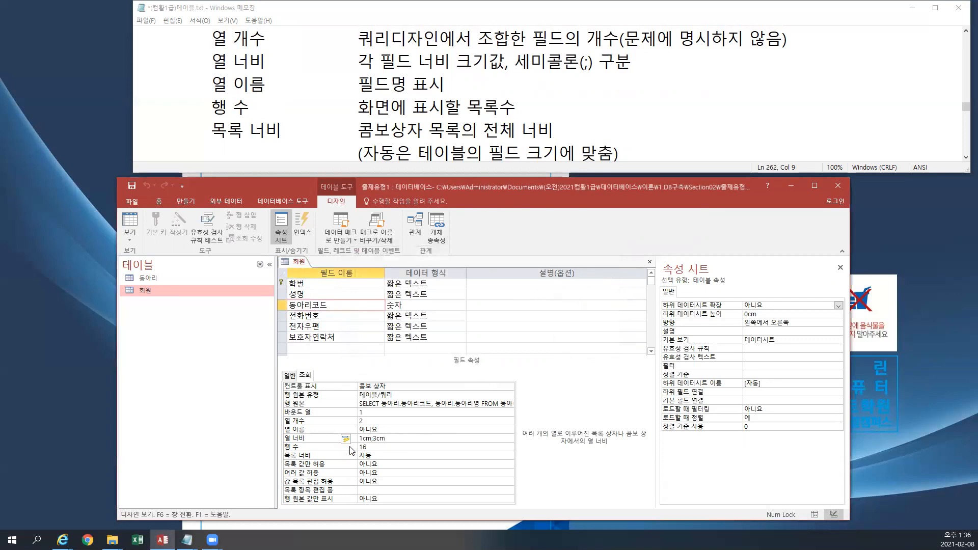
Save the 회원 table and check the column widths of the 동아리코드 drop-down list in datasheet view.
left_click(130, 238)
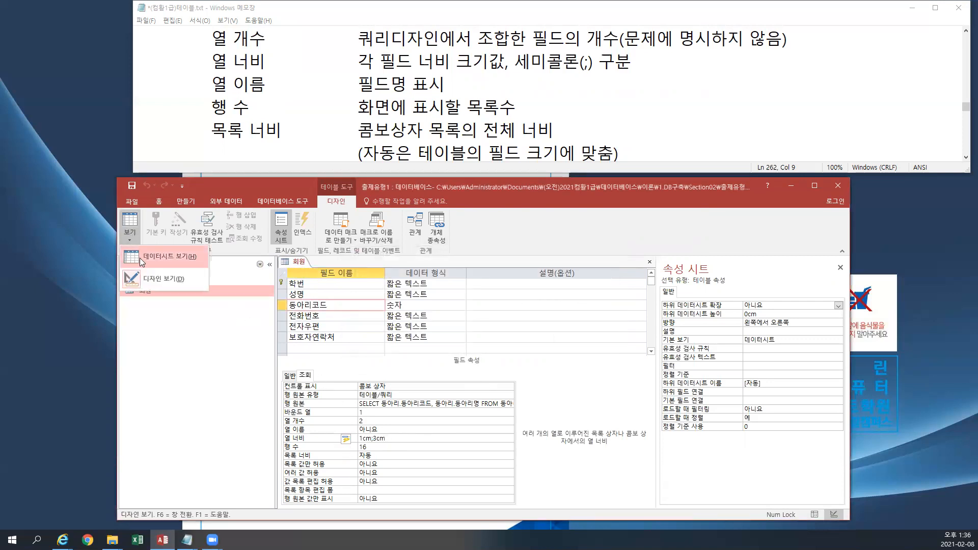
left_click(140, 258)
left_click(453, 302)
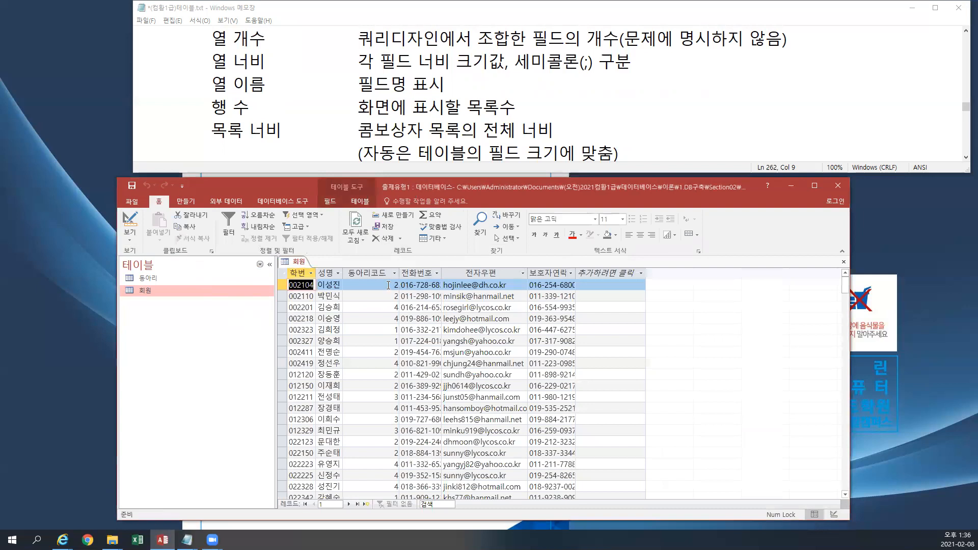
left_click(394, 285)
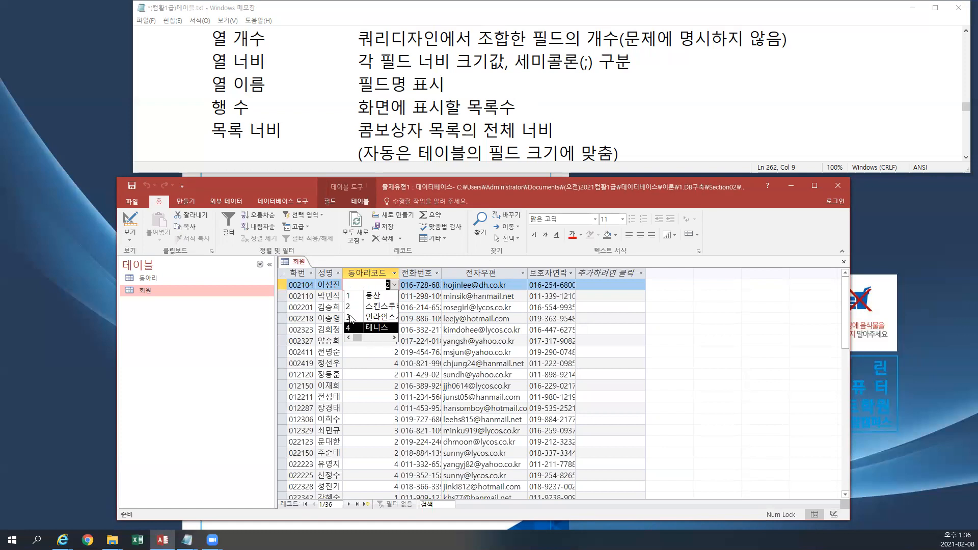
Return to design view and set the 동아리코드 lookup's list width (목록 너비) to 4 cm.
left_click(133, 238)
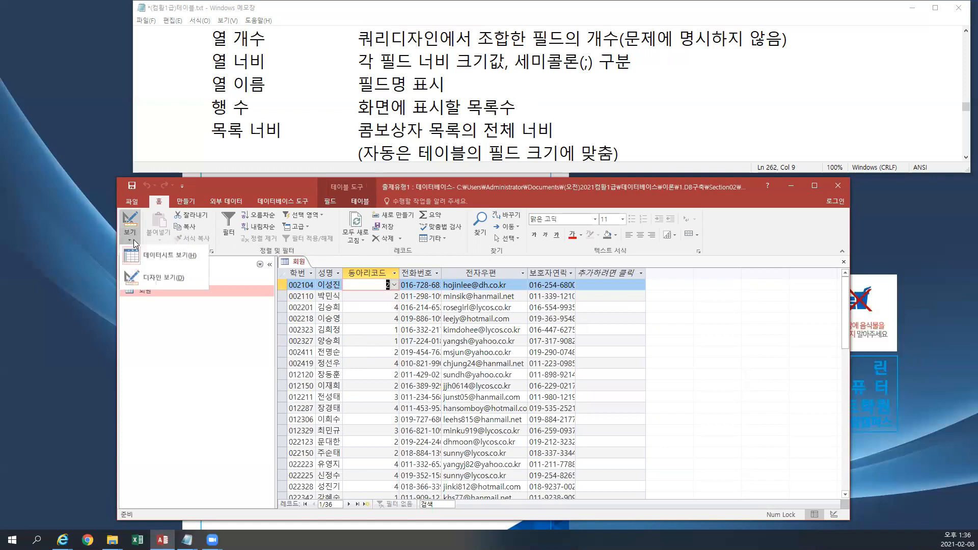
left_click(154, 281)
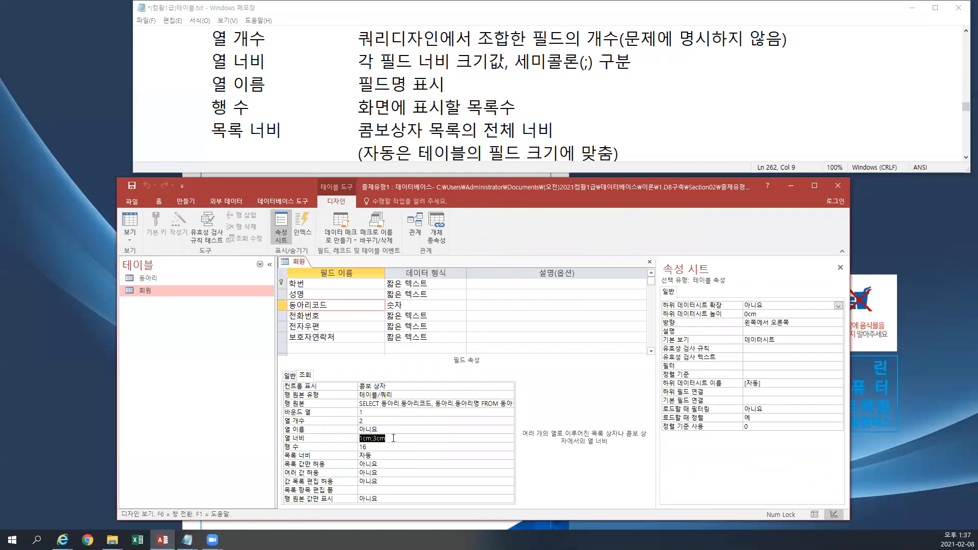
left_click(306, 452)
type("4")
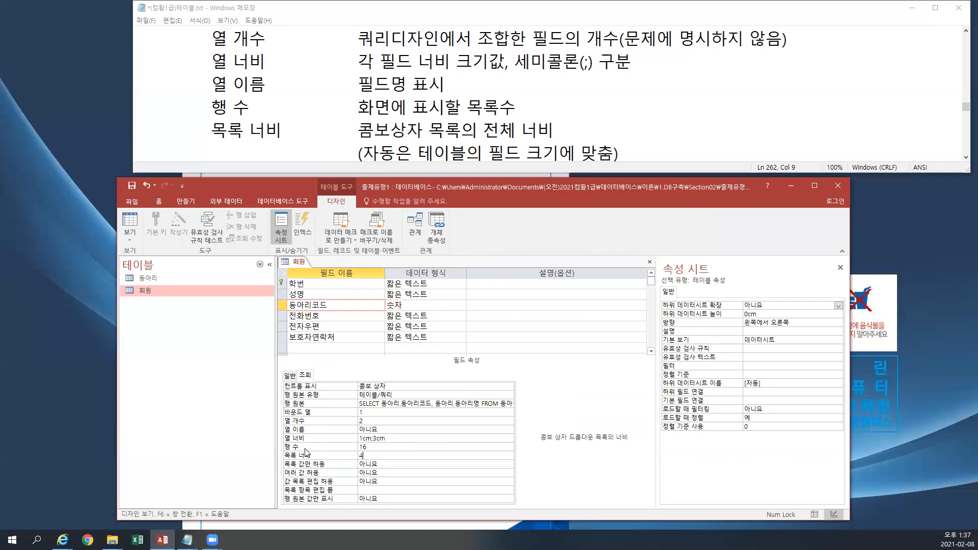
key("Return")
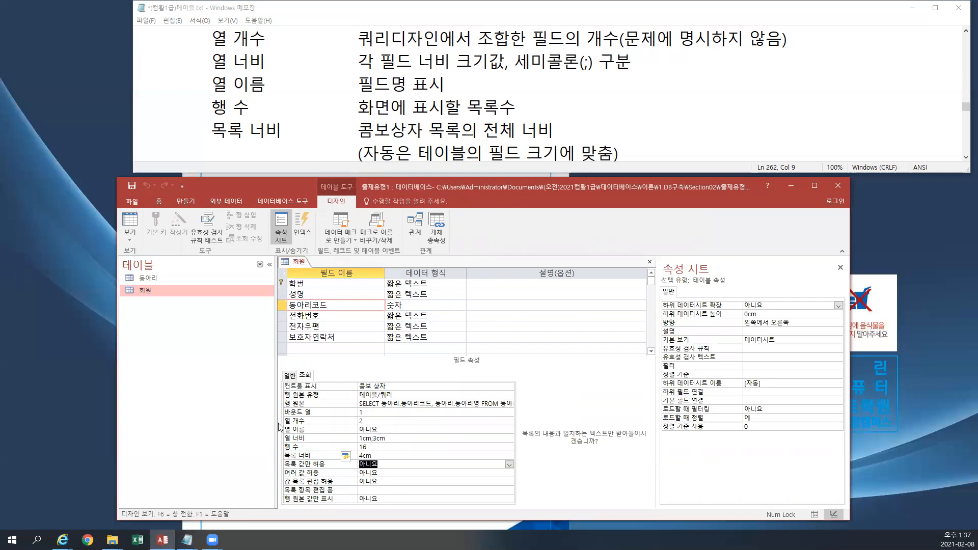
Save the 회원 table and check the overall width of the first record's 동아리코드 drop-down list in datasheet view.
left_click(125, 235)
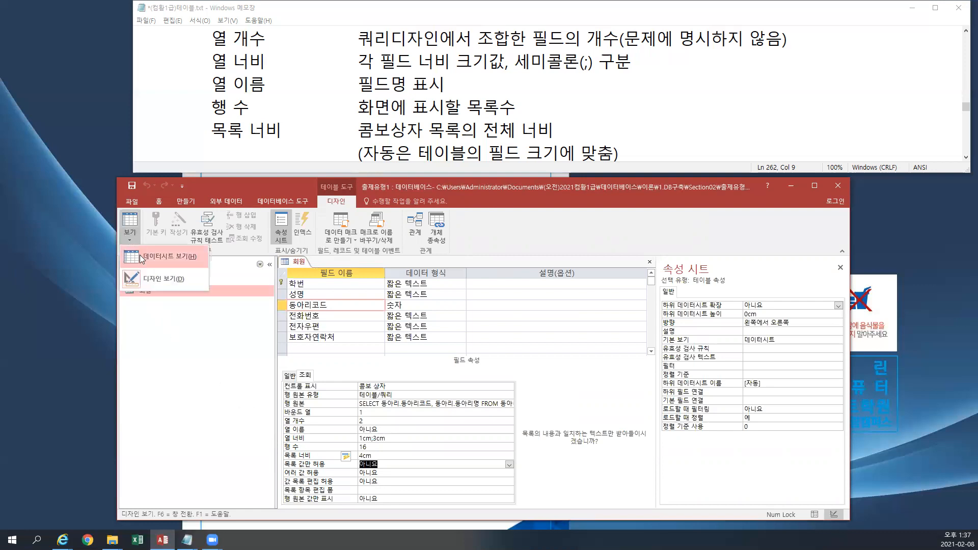
left_click(140, 255)
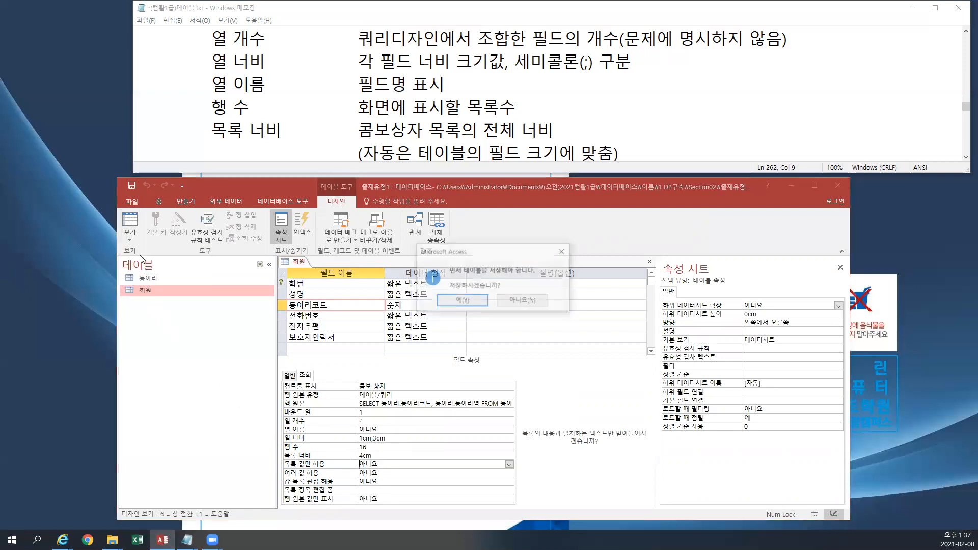
left_click(462, 301)
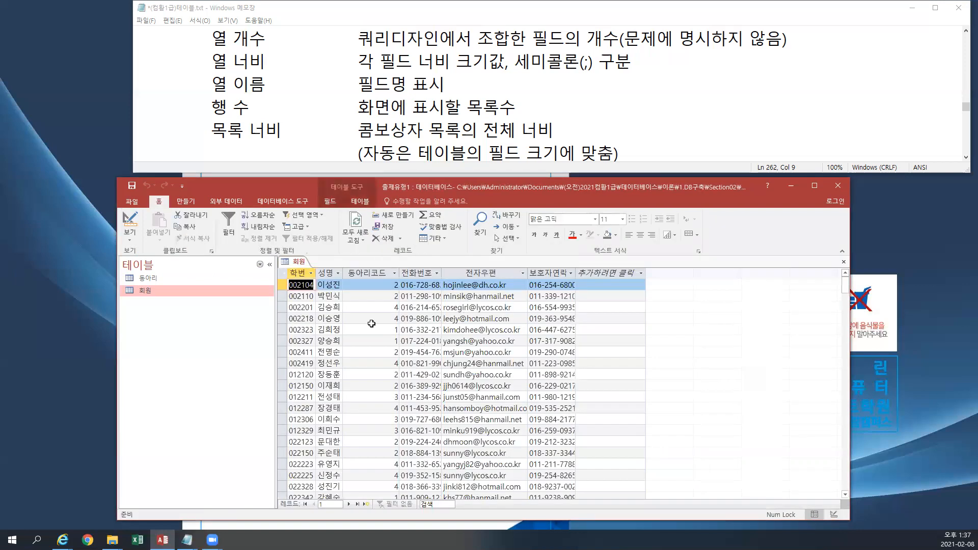
left_click(394, 285)
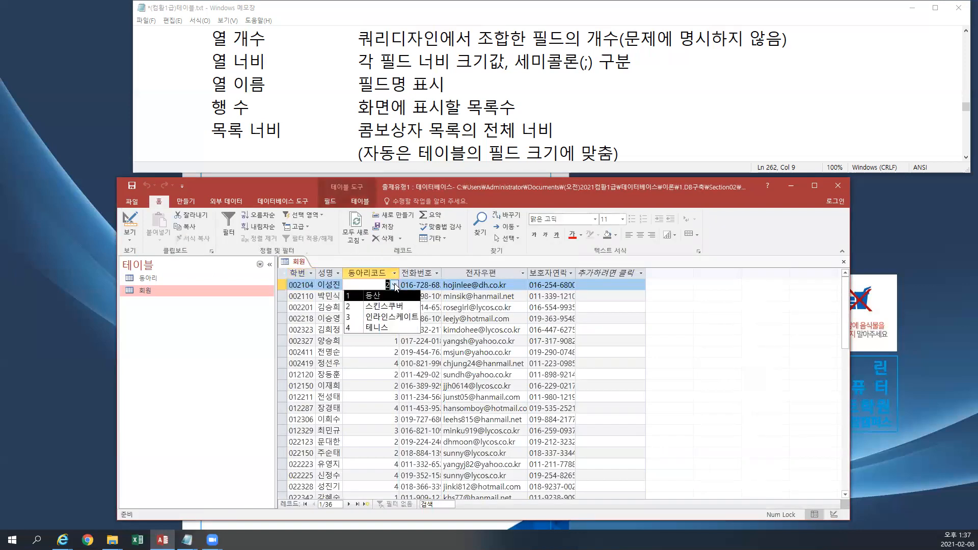
left_click(394, 284)
left_click(394, 284)
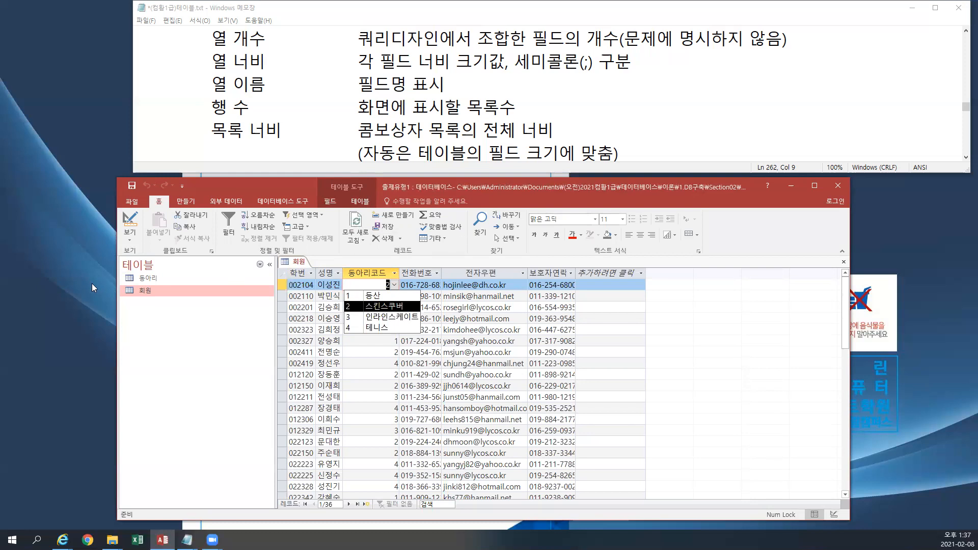
Return to design view and set the 동아리코드 lookup's number of list rows (행 수) to 3.
left_click(130, 238)
left_click(145, 279)
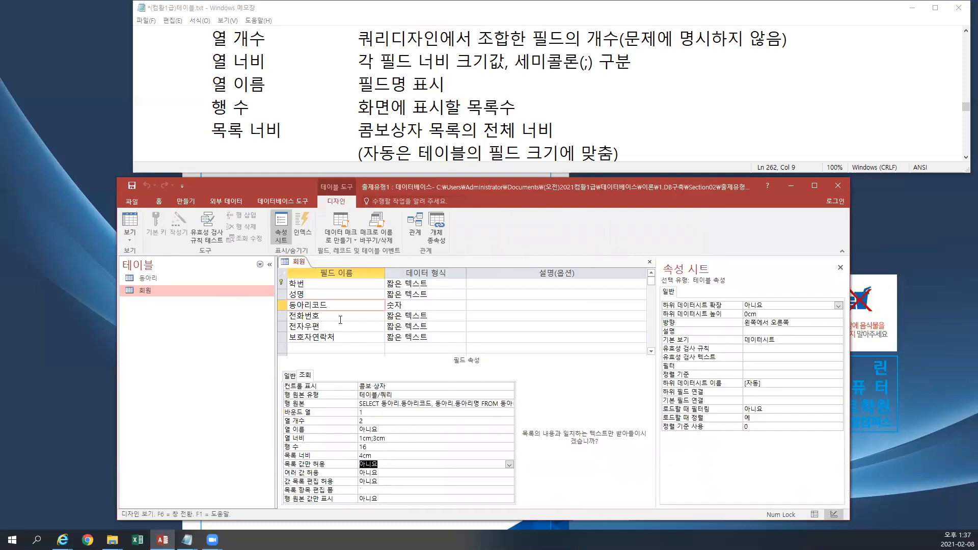
left_click(377, 446)
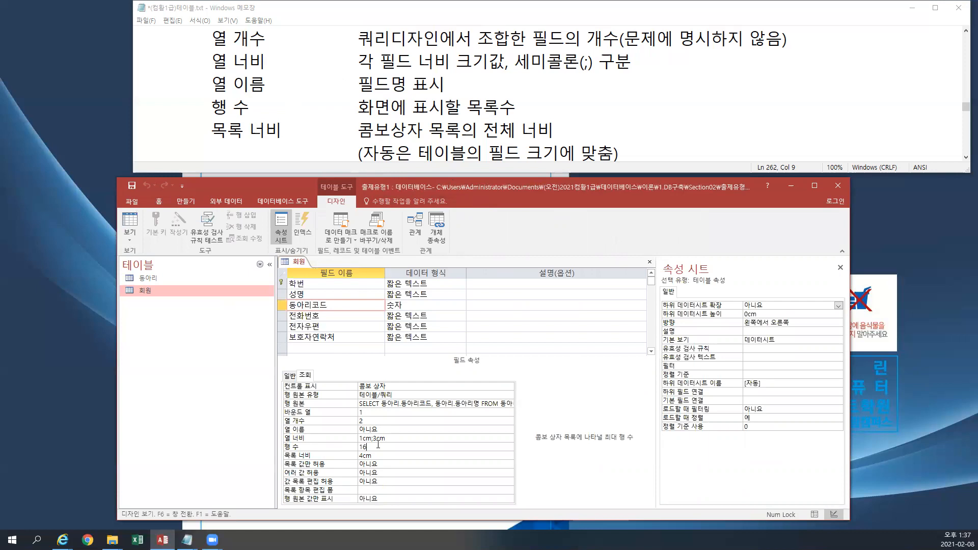
key("BackSpace")
type("3")
key("Return")
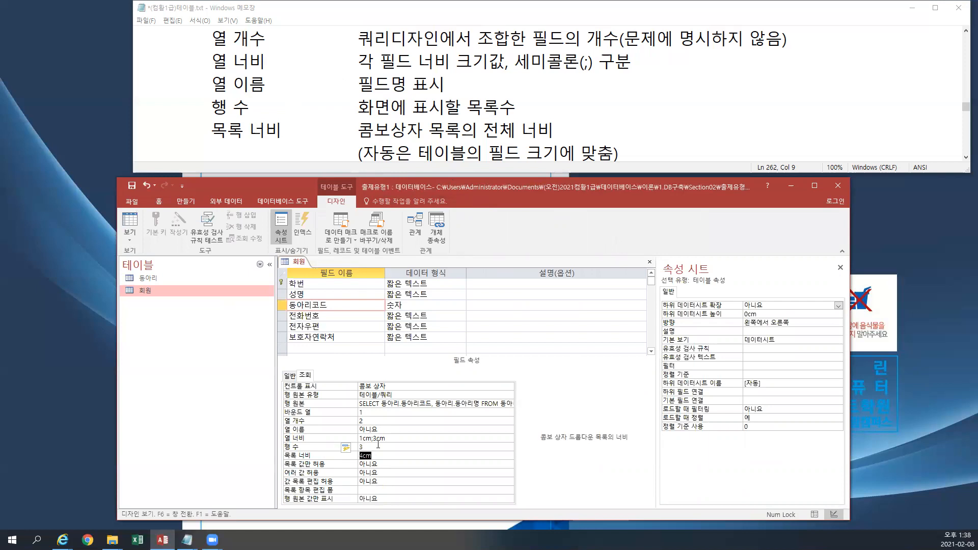
Save the 회원 table and check the rows displayed in the 동아리코드 drop-down list in datasheet view.
left_click(130, 244)
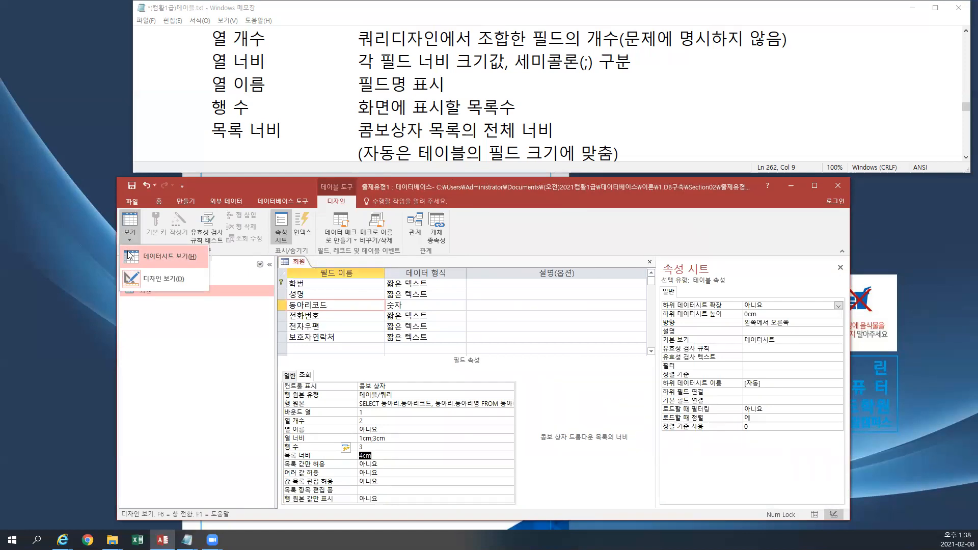
left_click(131, 257)
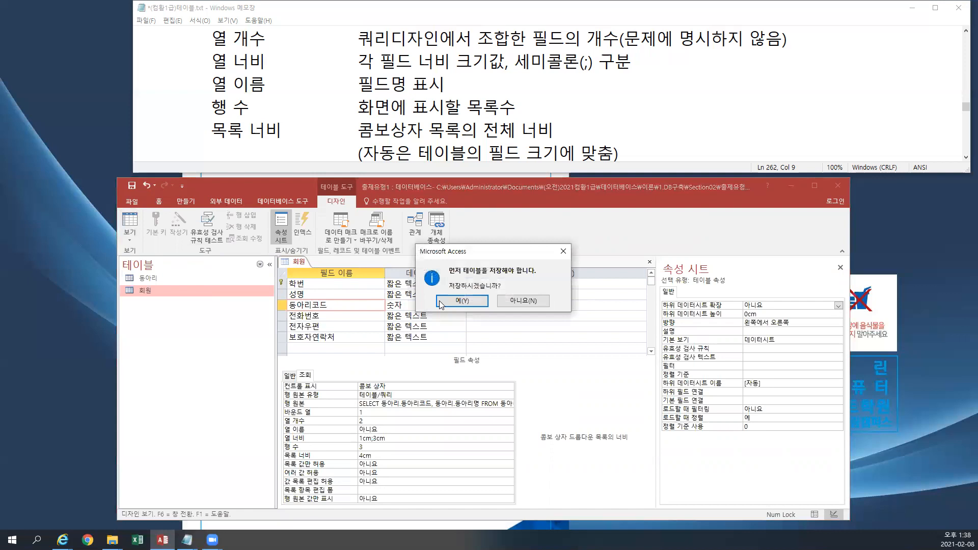
left_click(452, 302)
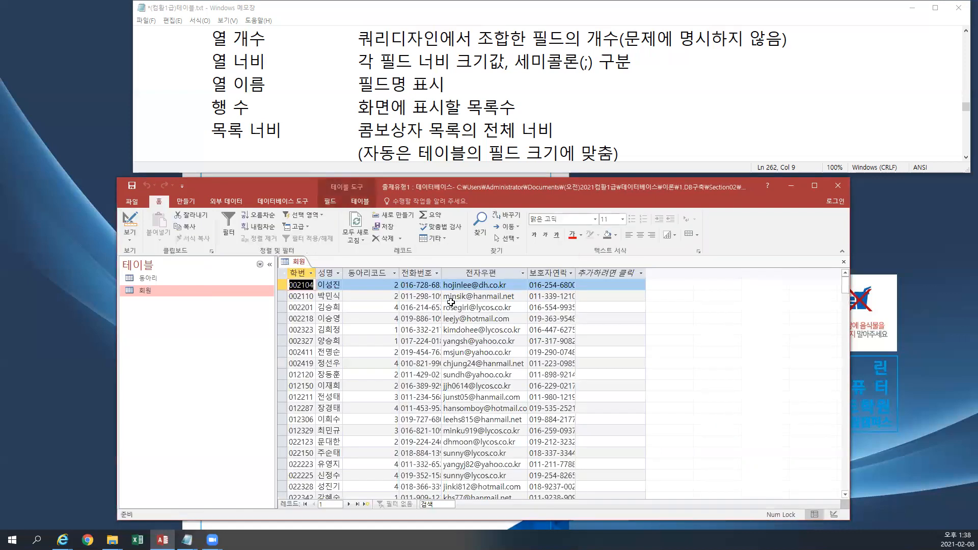
left_click(390, 288)
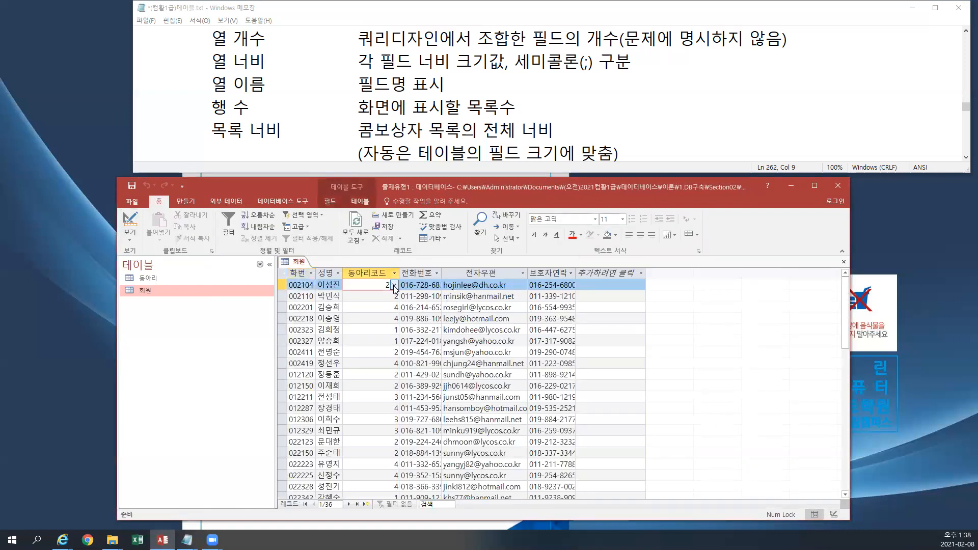
left_click(393, 286)
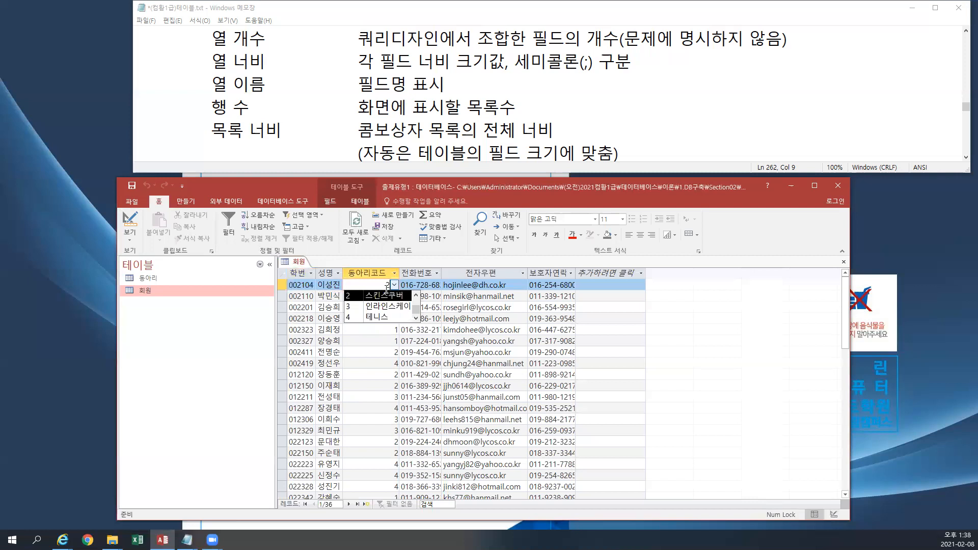
Return the 회원 table to design view and set the 동아리코드 lookup's column names property (열 이름) to 예.
left_click(129, 237)
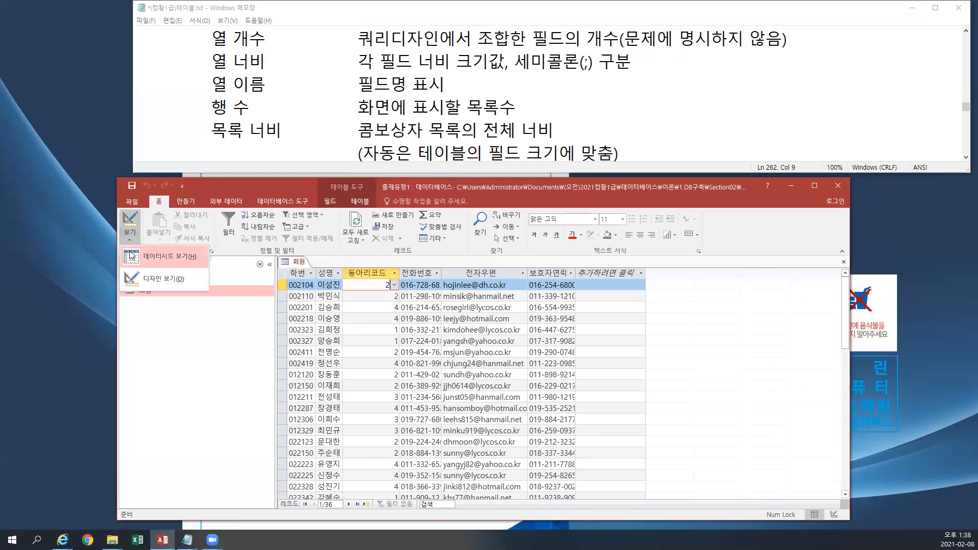
left_click(134, 277)
left_click_drag(357, 149, 351, 137)
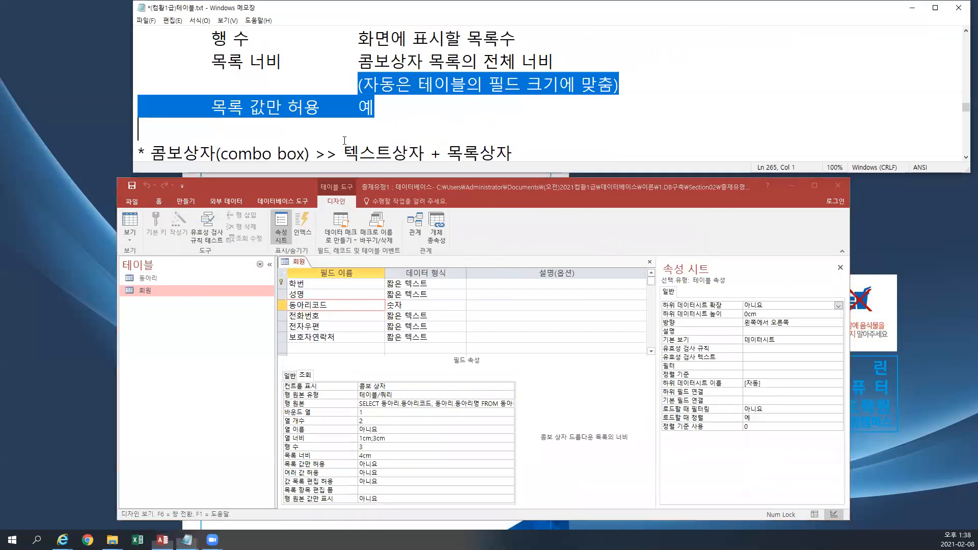
scroll(363, 129, "up", 1)
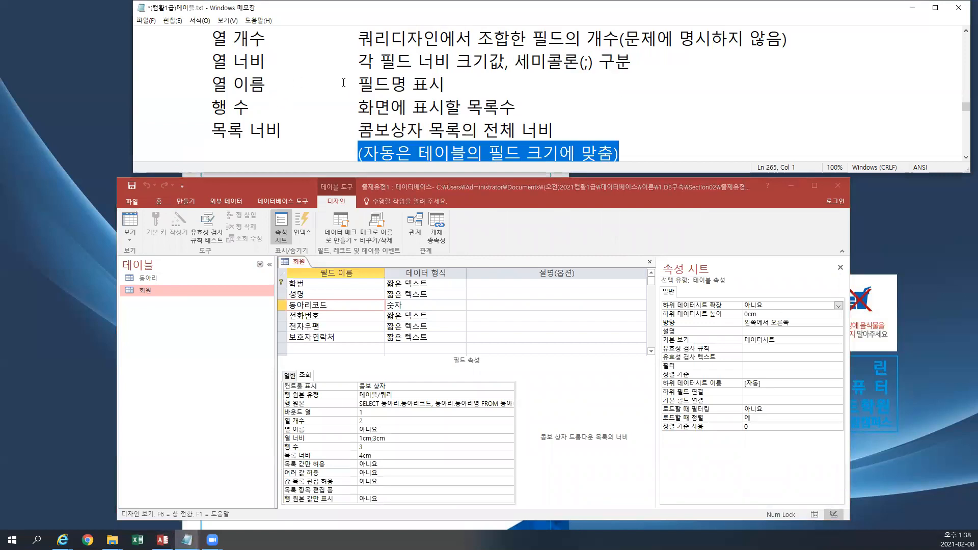
left_click_drag(343, 82, 446, 84)
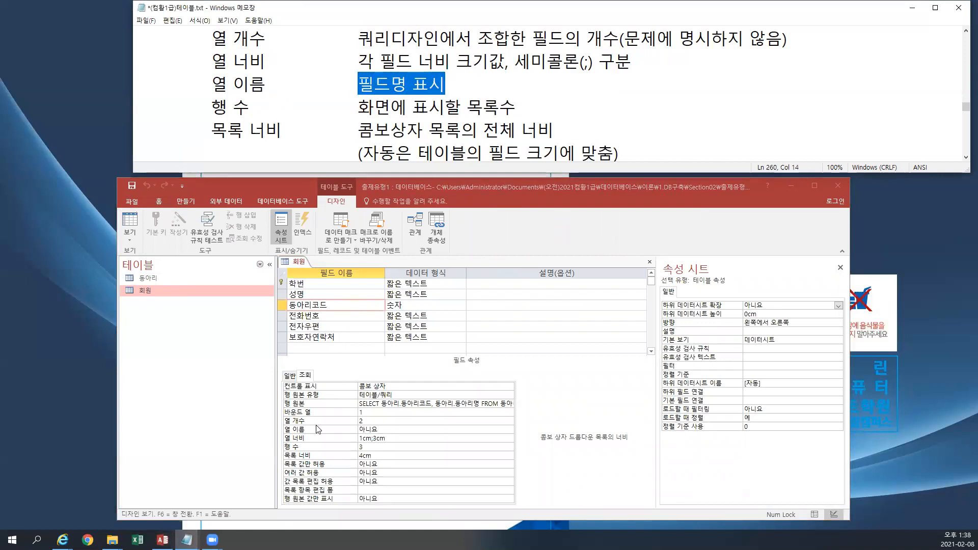
left_click(388, 430)
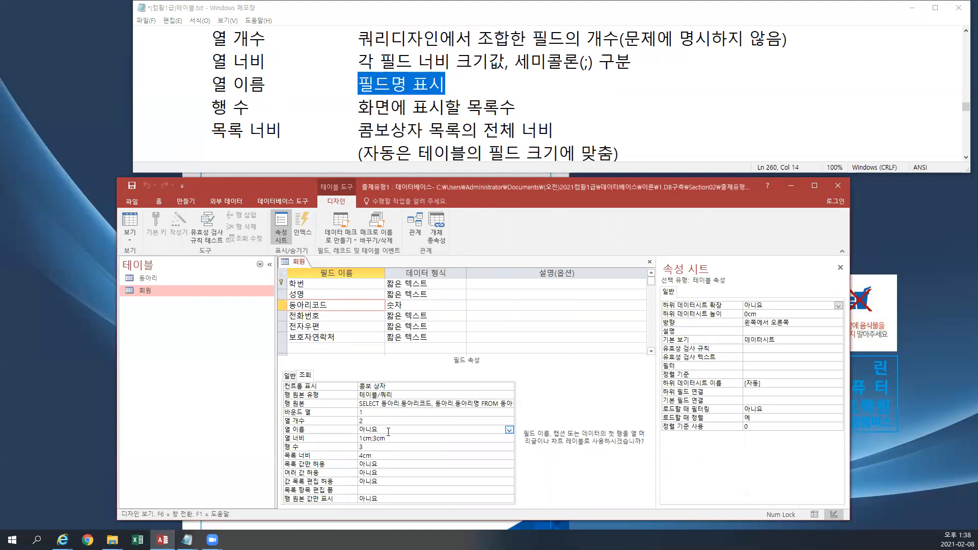
left_click(509, 429)
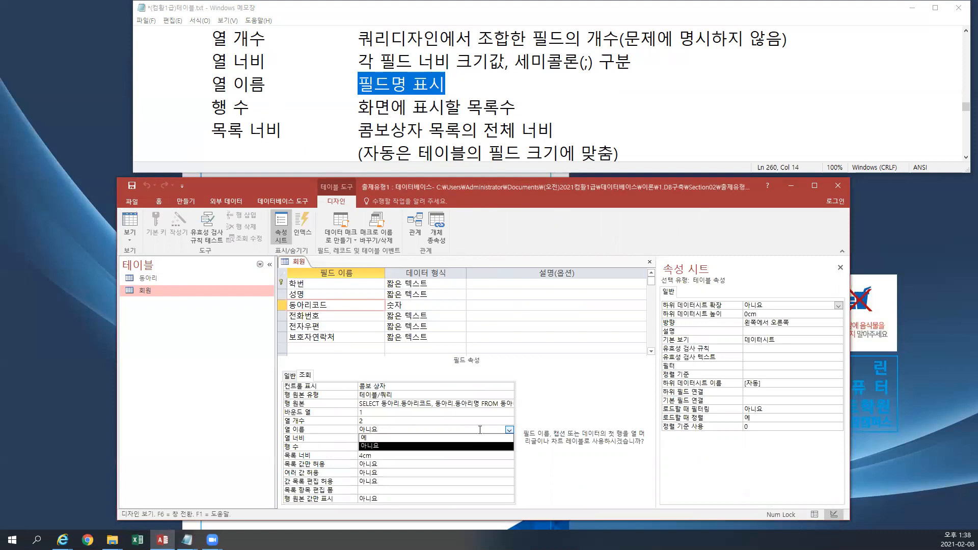
left_click(390, 438)
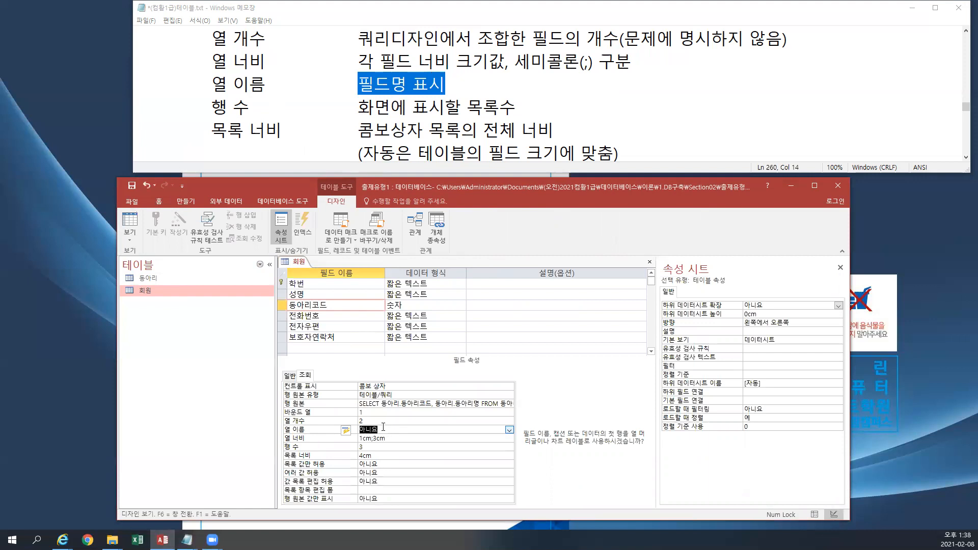
left_click(383, 427)
Save the 회원 table and check the column names in the first record's 동아리코드 drop-down list in datasheet view.
left_click(135, 241)
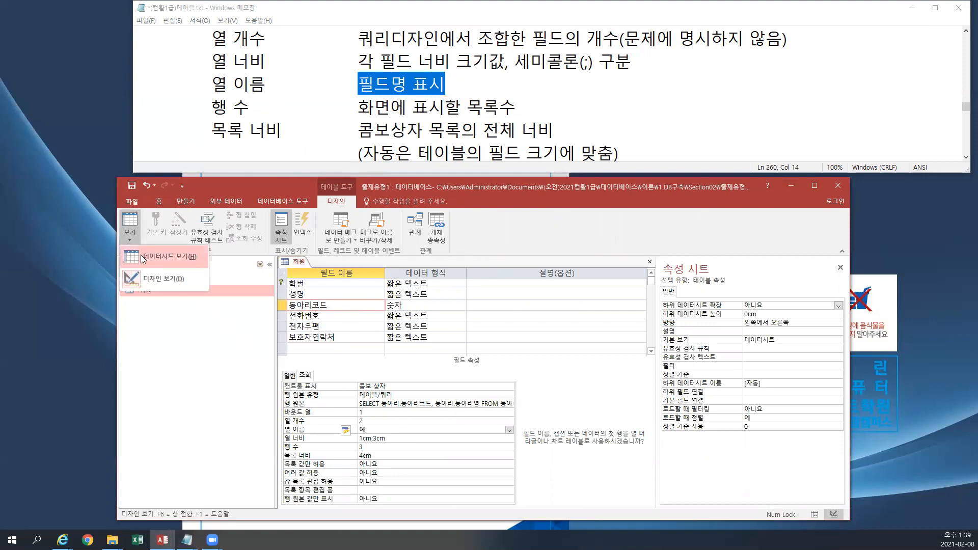
left_click(141, 255)
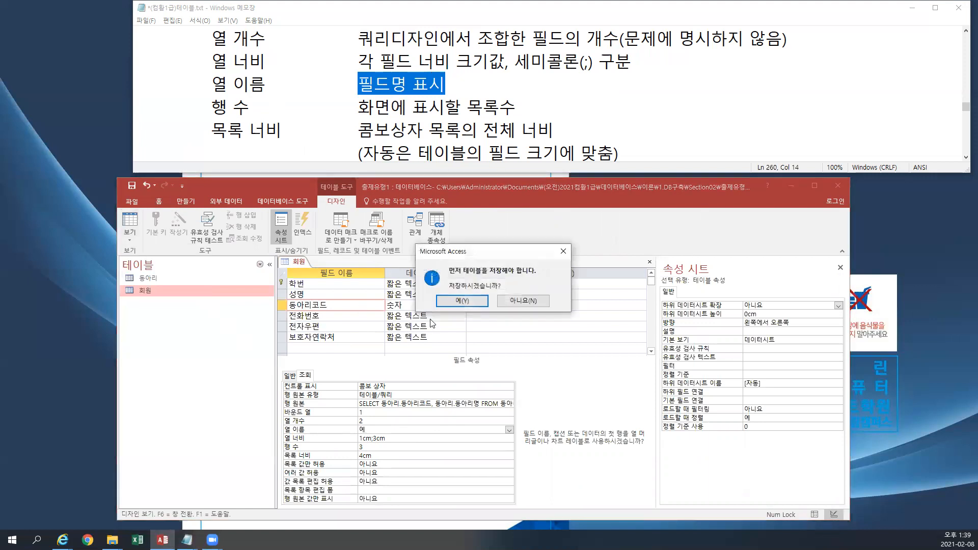
left_click(463, 301)
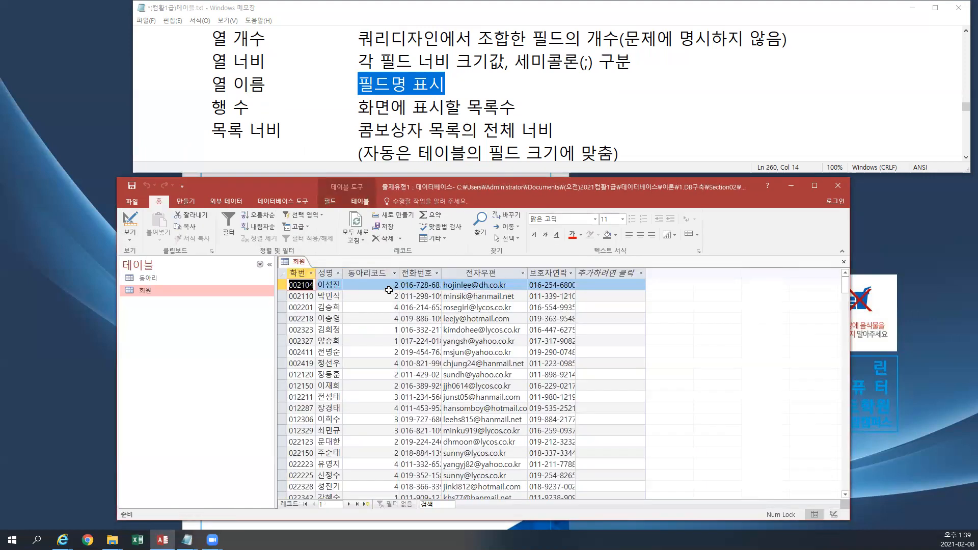
left_click(394, 284)
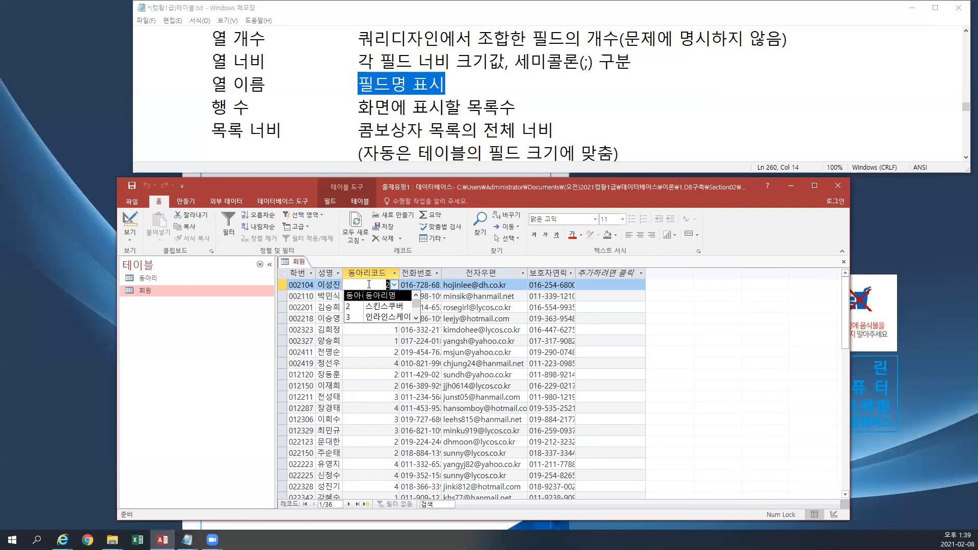
Try entering 5, a code outside the list, as the first record's 동아리코드 and cancel the entry.
type("5")
key("Return")
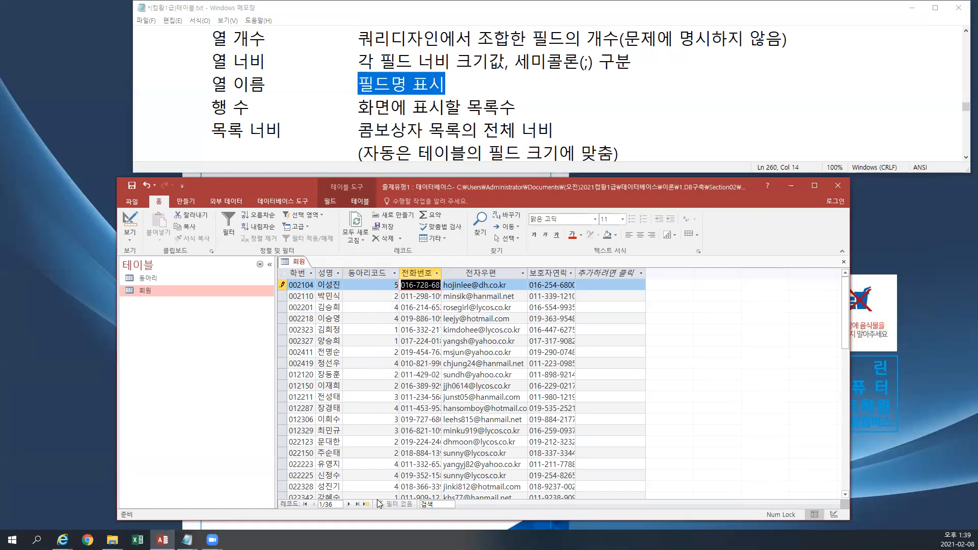
key("Escape")
left_click_drag(383, 286, 392, 287)
type("5")
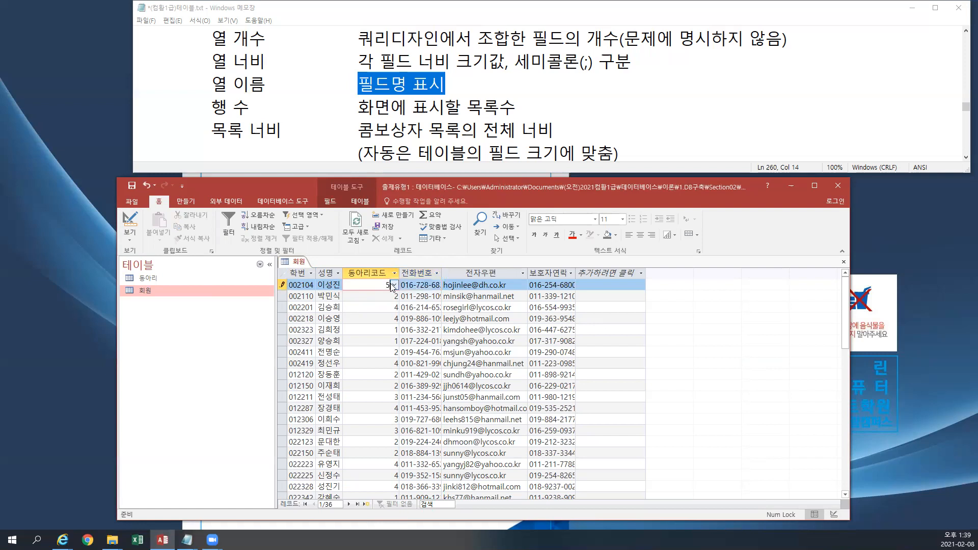
key("Tab")
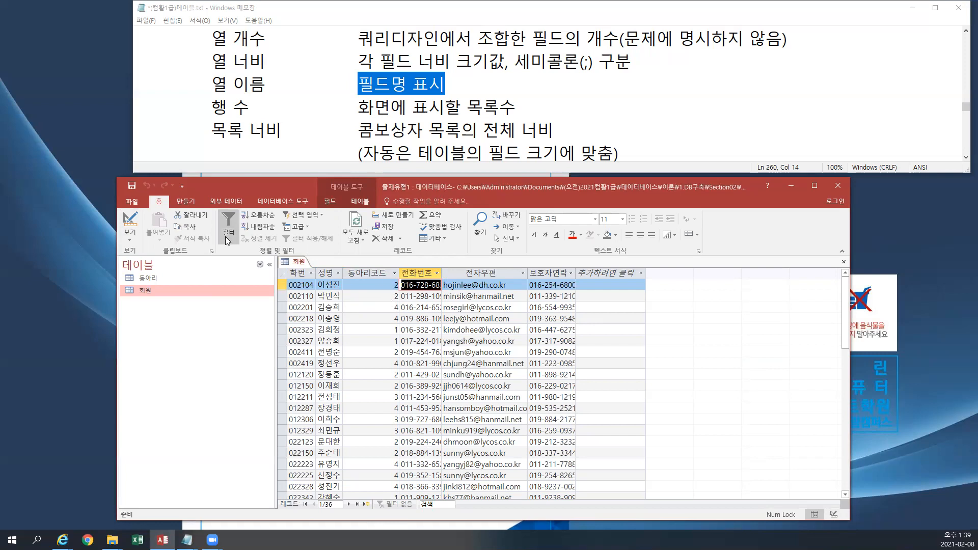
Return to design view and set the 동아리코드 lookup's limit-to-list property (목록 값만 허용) to 예.
left_click(127, 242)
left_click(145, 284)
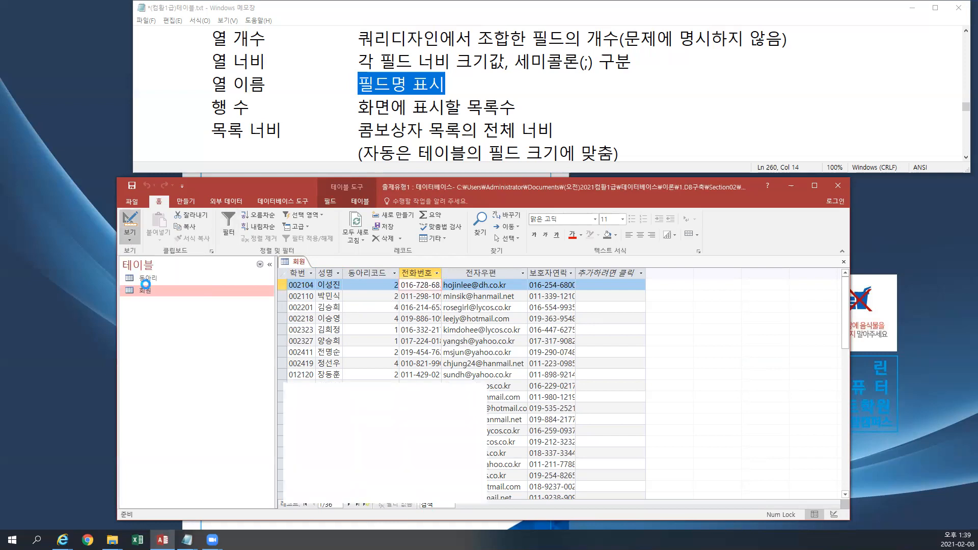
left_click(452, 117)
scroll(451, 117, "down", 1)
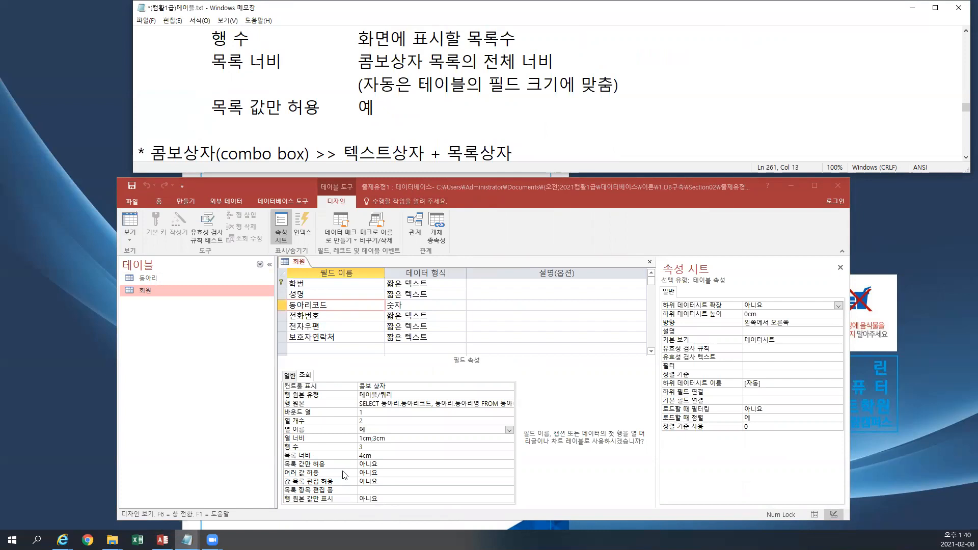
left_click(386, 465)
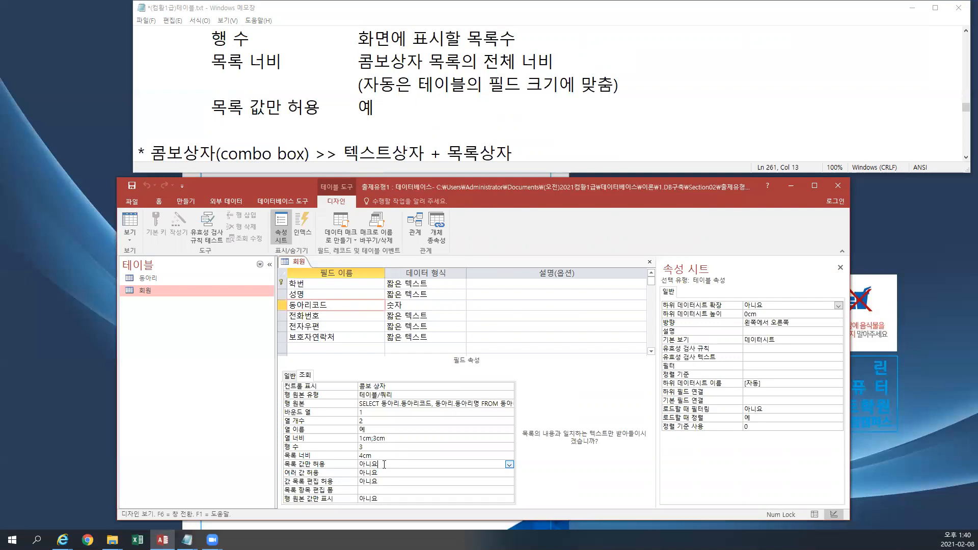
double_click(384, 463)
Save the 회원 table, switch to datasheet view and expand the first record's 동아리코드 list.
left_click(137, 241)
left_click(142, 259)
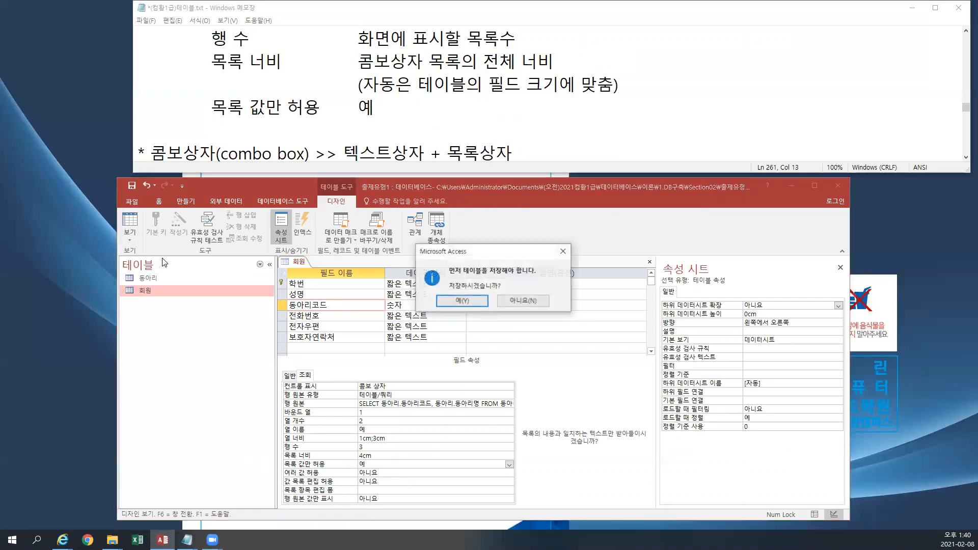
left_click(447, 302)
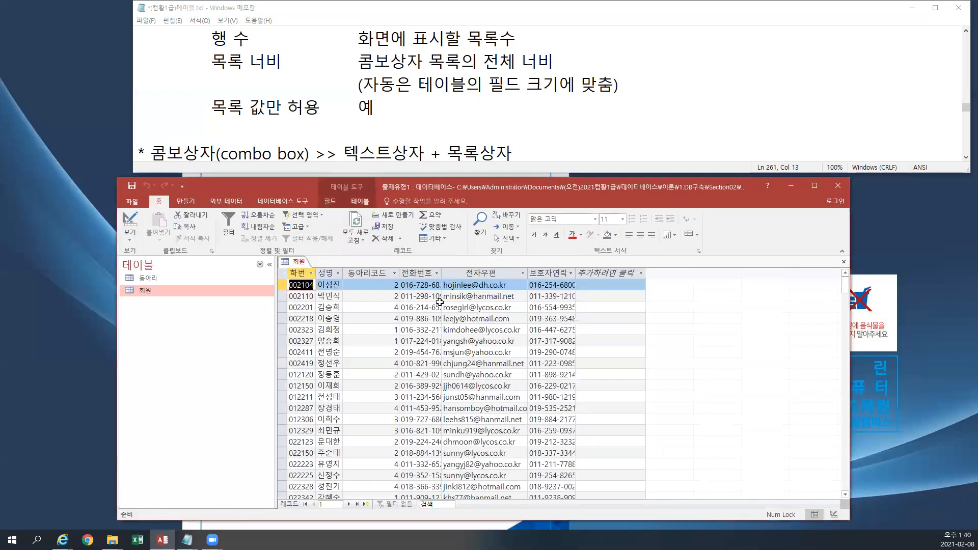
left_click(383, 285)
left_click(394, 285)
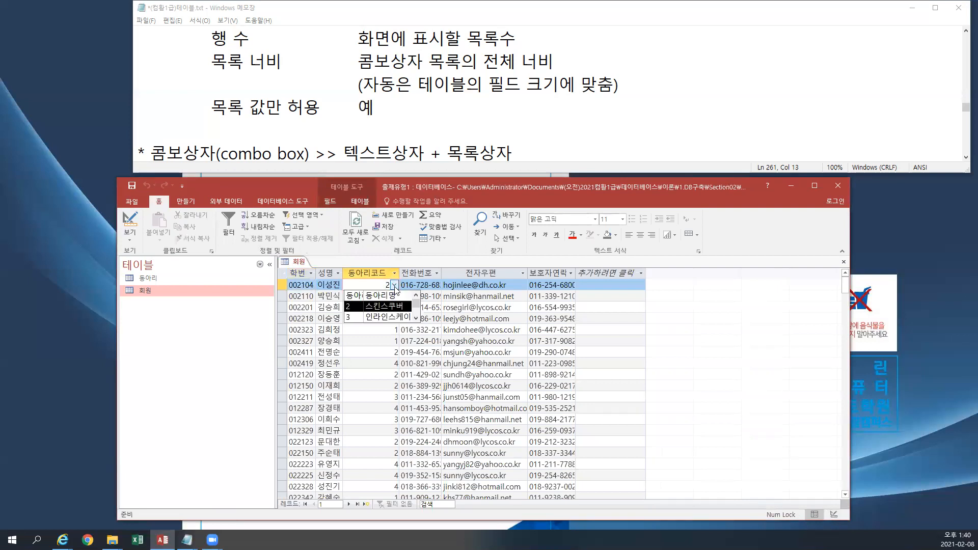
Try to enter the unlisted code 5 as the first record's 동아리코드.
left_click_drag(385, 286, 394, 285)
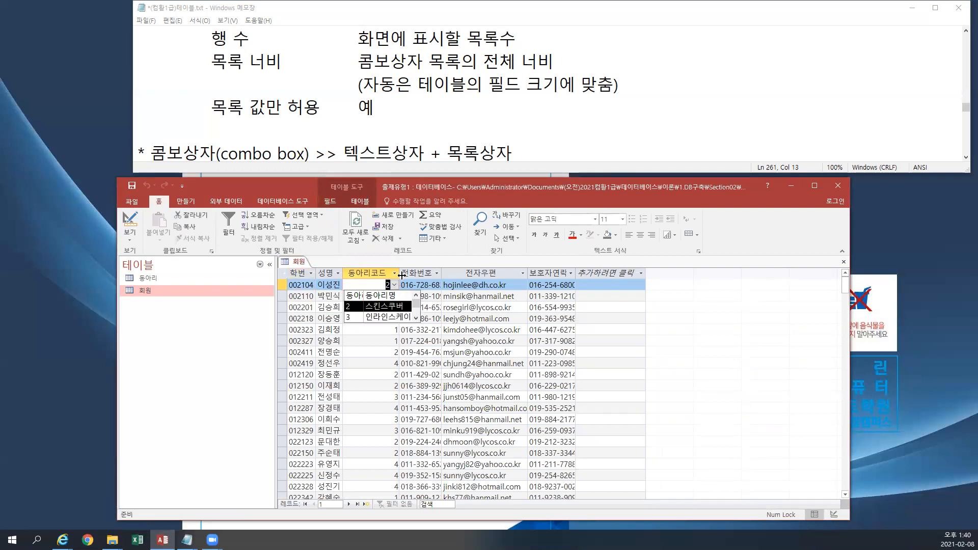
type("5")
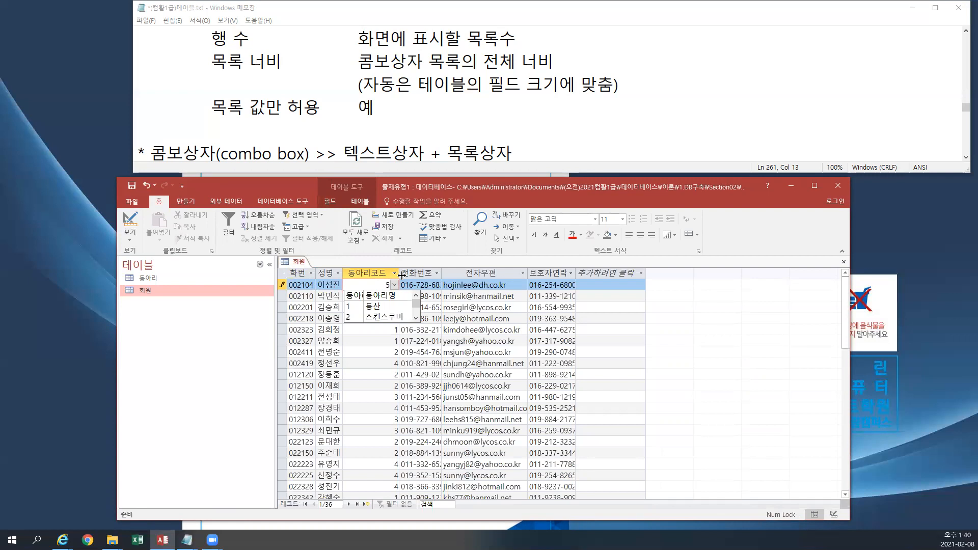
key("Return")
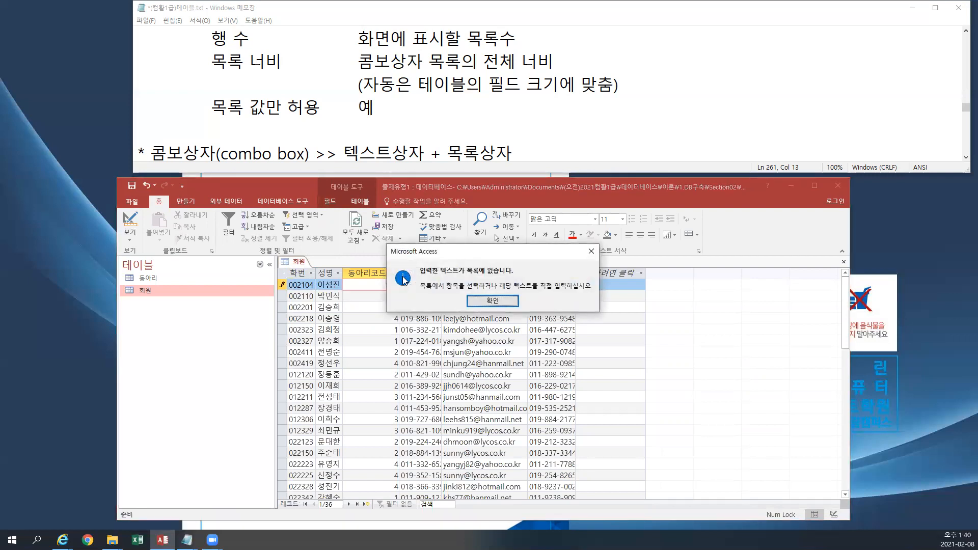
left_click(492, 301)
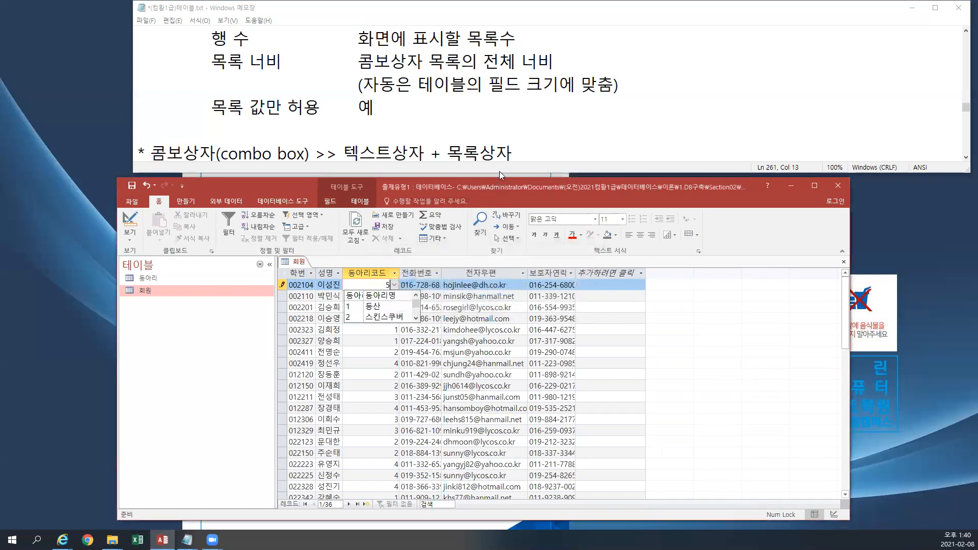
Add a new line below the combo box note in Notepad, enlarge the window and review the lookup property notes.
left_click(518, 152)
key("Return")
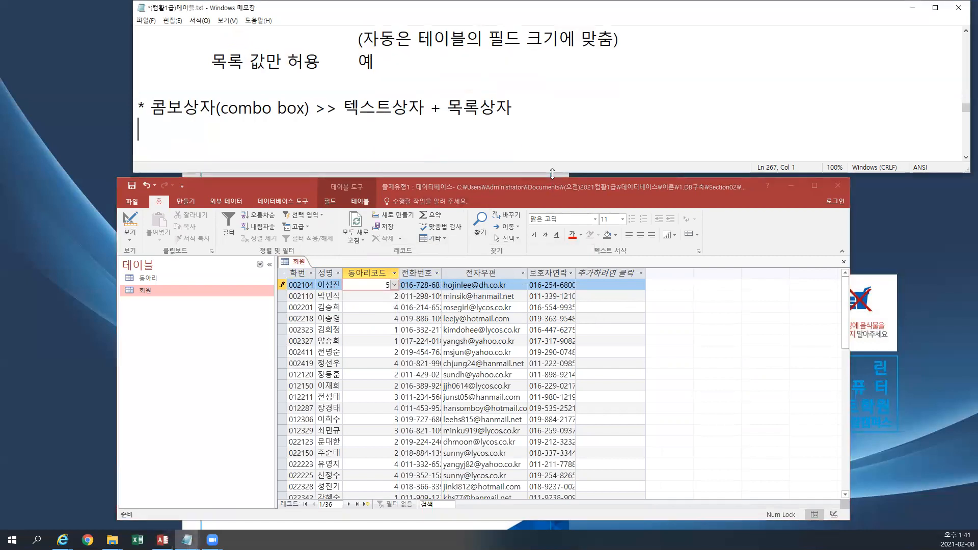
left_click_drag(552, 174, 552, 393)
scroll(551, 346, "up", 3)
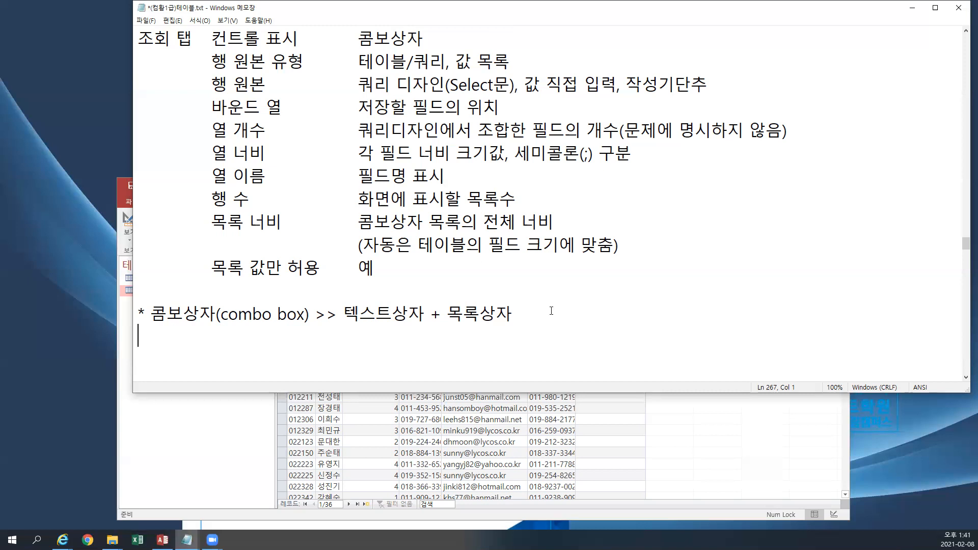
scroll(502, 237, "up", 1)
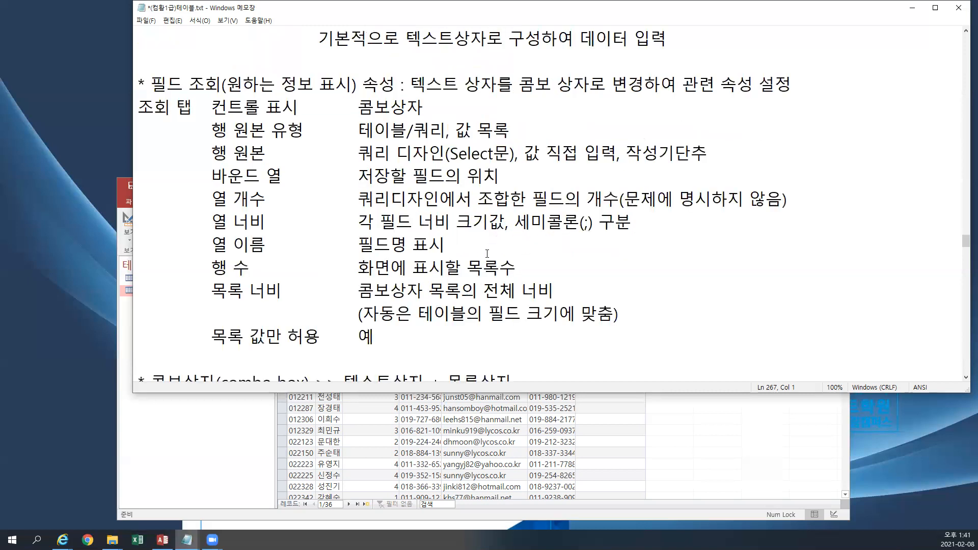
left_click_drag(374, 336, 188, 84)
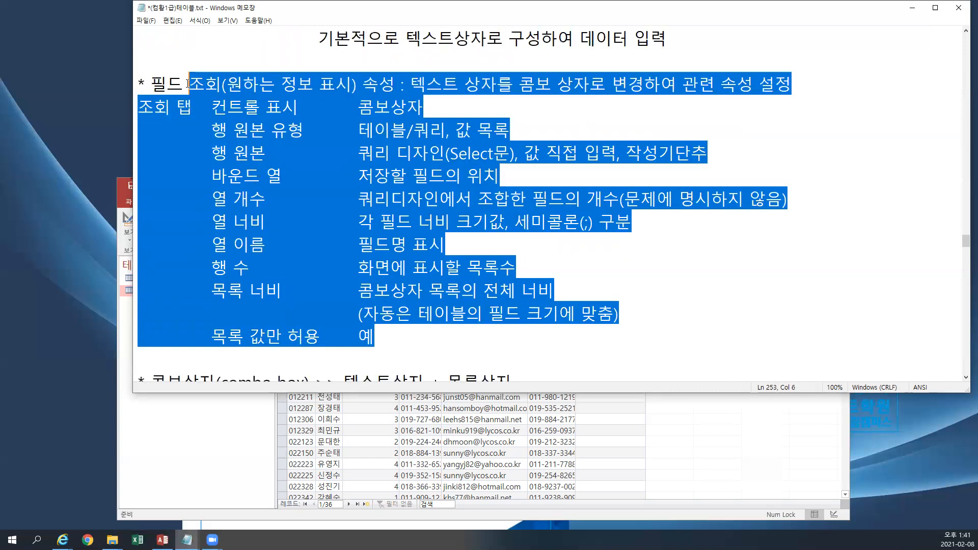
left_click_drag(372, 162, 374, 177)
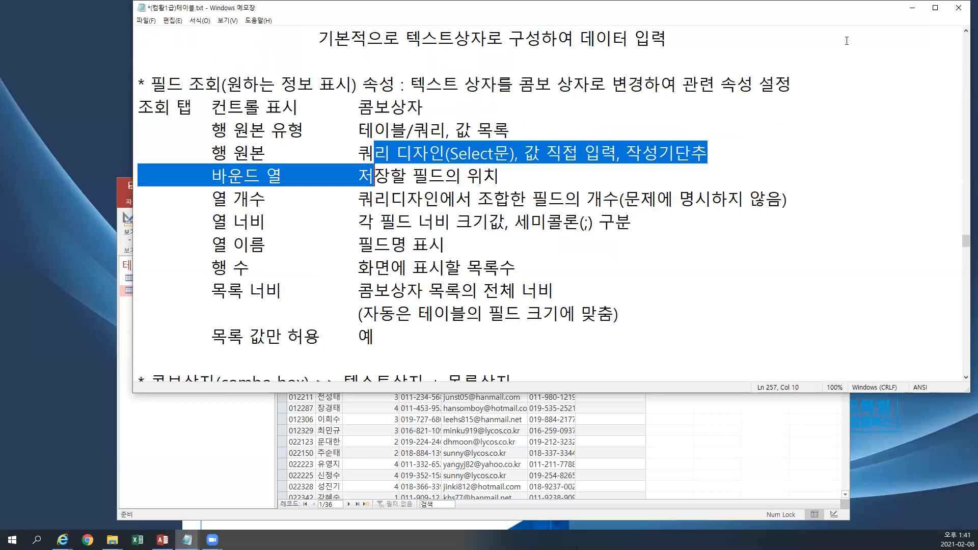
Save the changes to (컴활1급)테이블.txt and close the notes file.
left_click(912, 8)
left_click(958, 8)
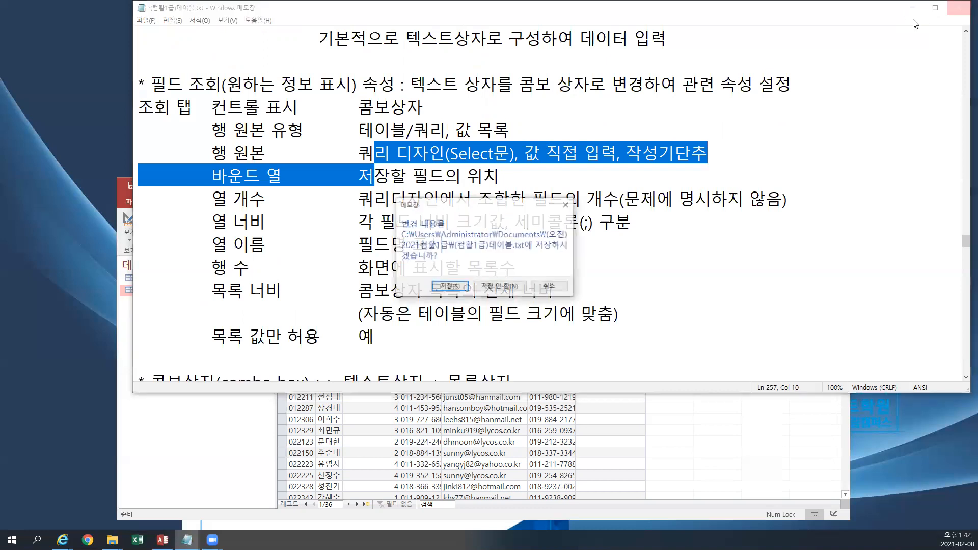
left_click(456, 287)
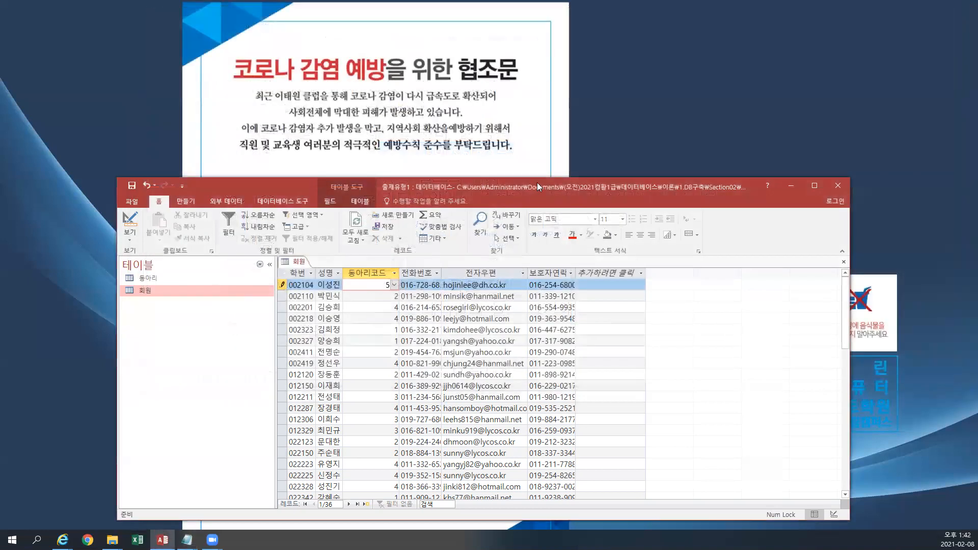
Move the Access window higher on the desktop and discard the pending value 5 in the first record's 동아리코드.
left_click_drag(537, 182, 496, 65)
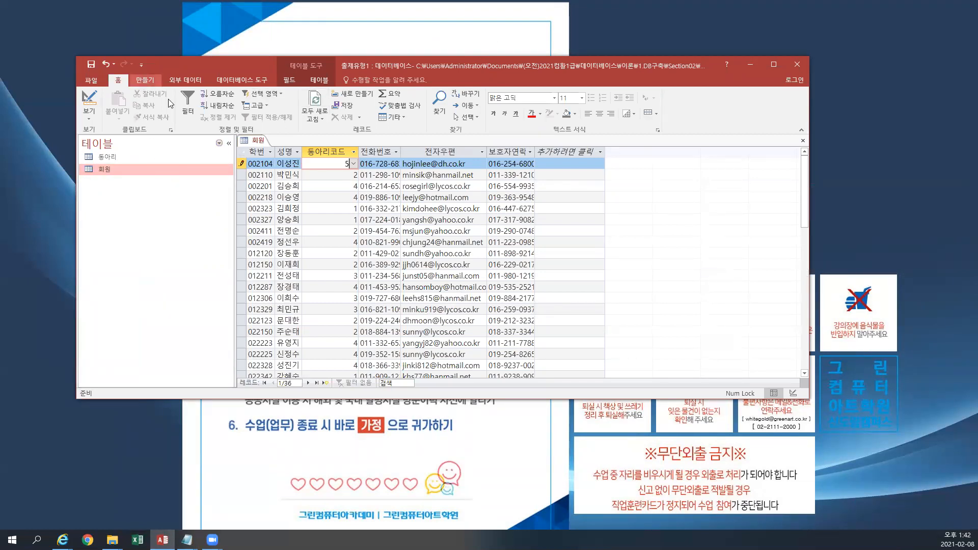
left_click(801, 143)
left_click(801, 143)
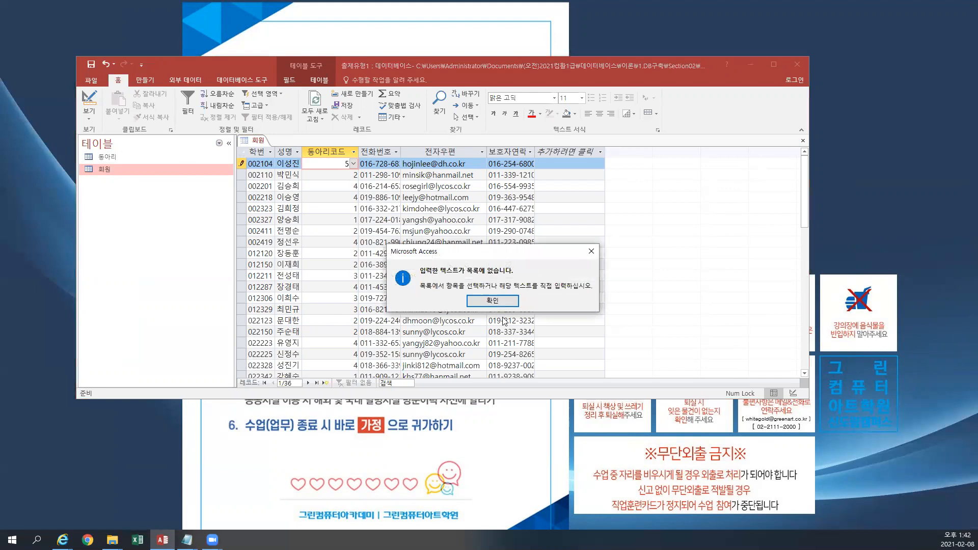
left_click(591, 253)
left_click(597, 245)
left_click(368, 221)
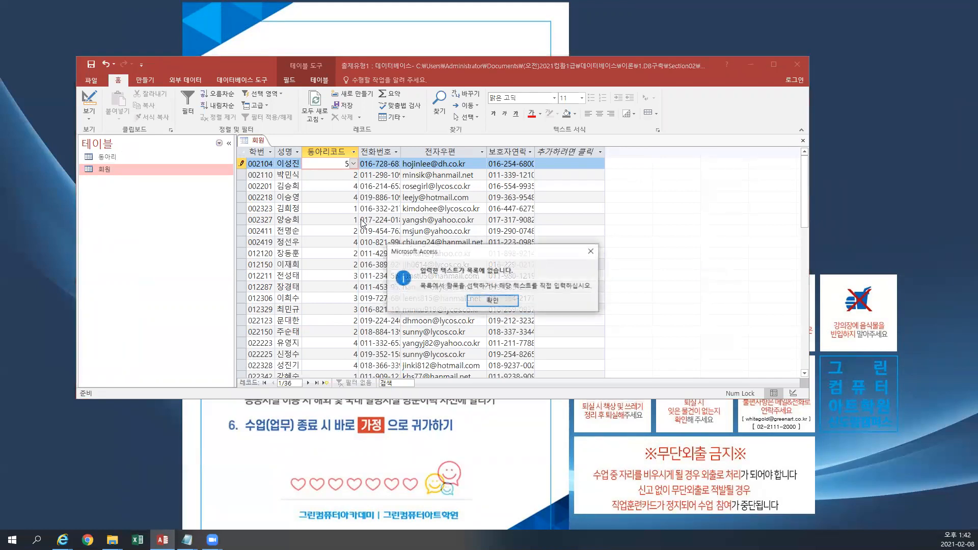
left_click(492, 301)
key("Escape")
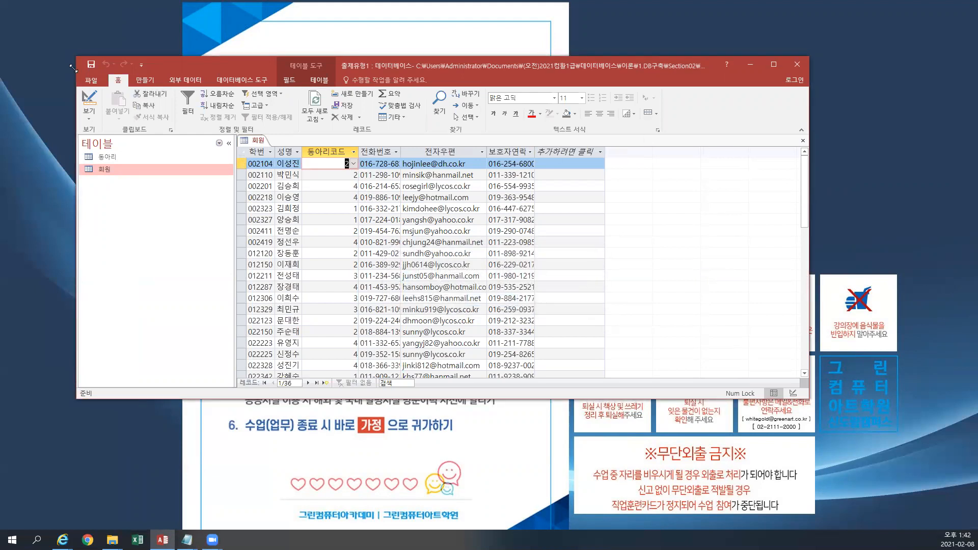
Close the 회원 table and bring the notes file (컴활1급)테이블.txt to the front.
left_click(803, 140)
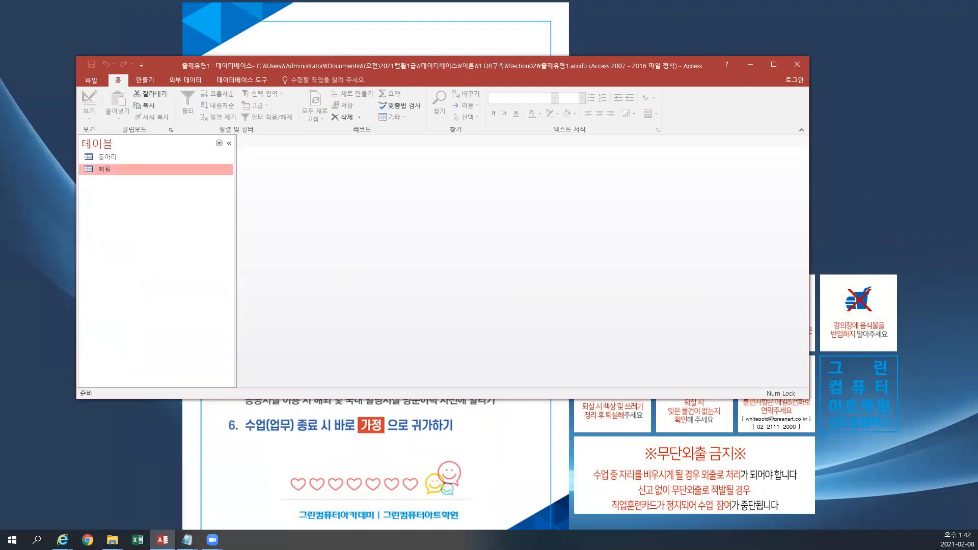
left_click(187, 539)
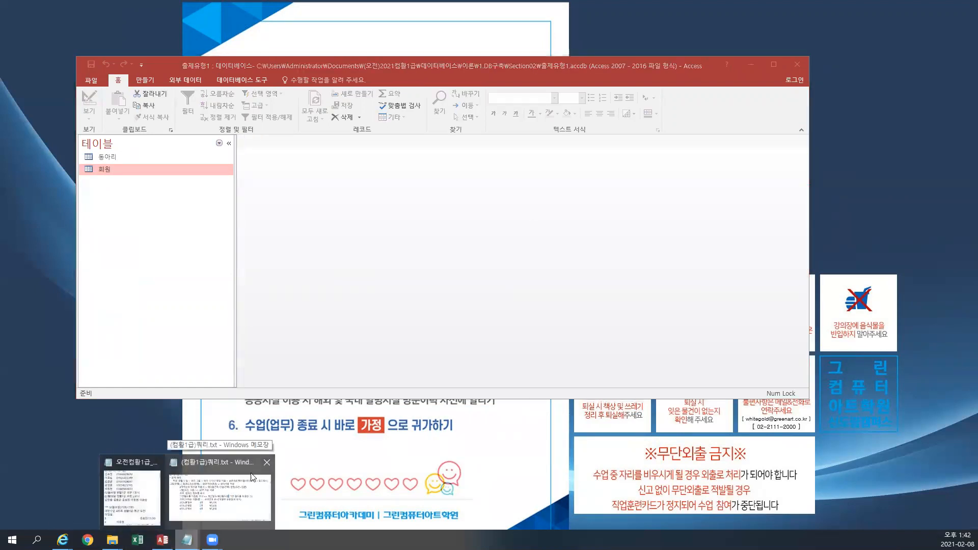
left_click(235, 493)
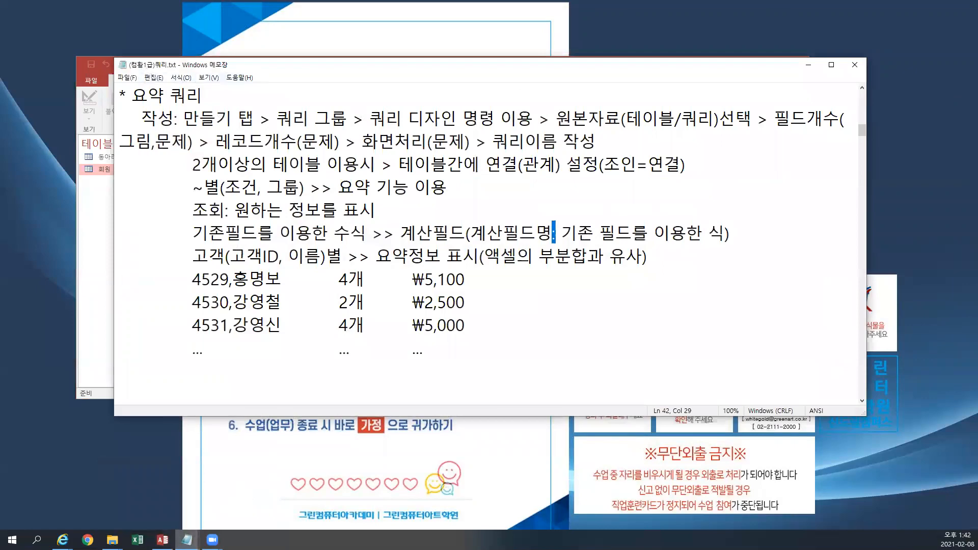
key("alt+Tab")
Look through the table notes for the Section02 entry that covers 출제유형2.accdb.
scroll(369, 261, "down", 20)
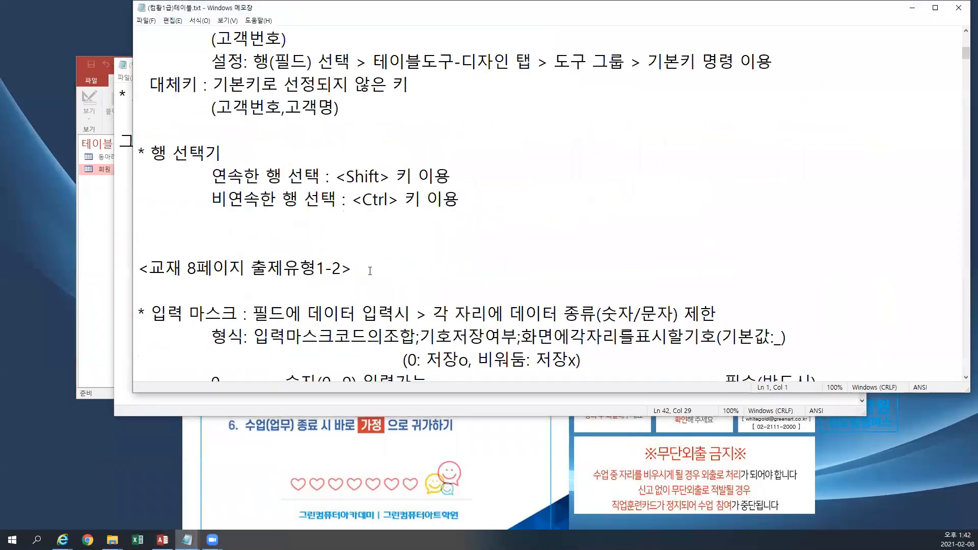
scroll(369, 261, "down", 20)
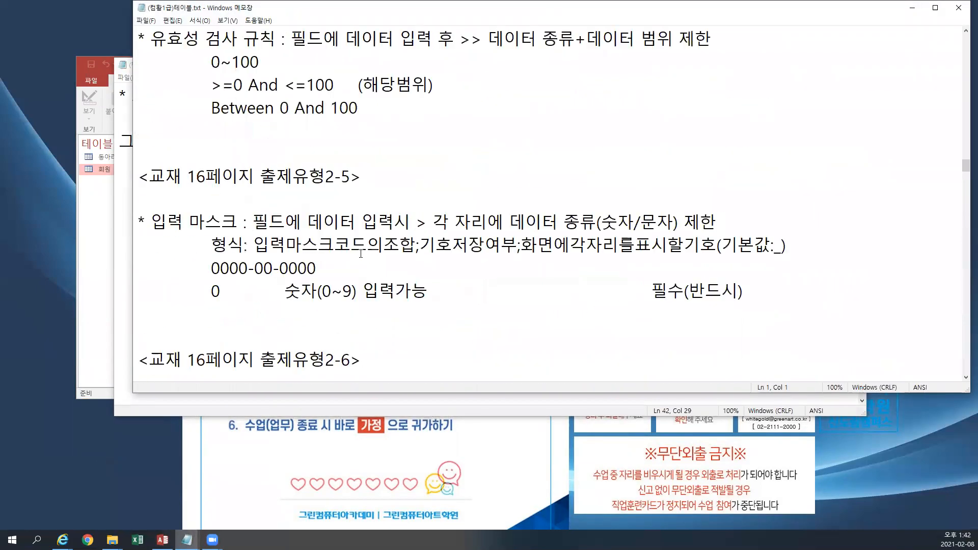
scroll(363, 243, "down", 20)
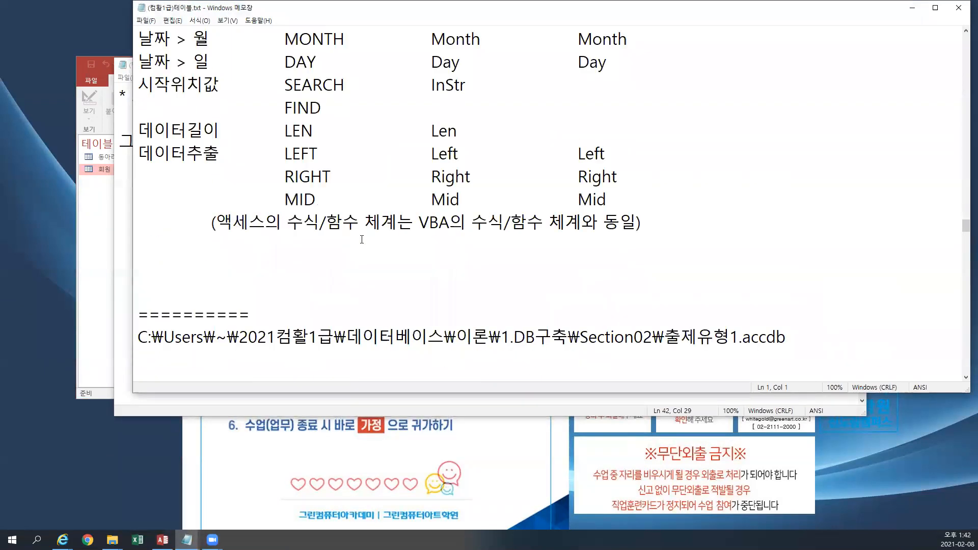
scroll(362, 239, "up", 2)
scroll(361, 239, "up", 5)
scroll(361, 239, "down", 10)
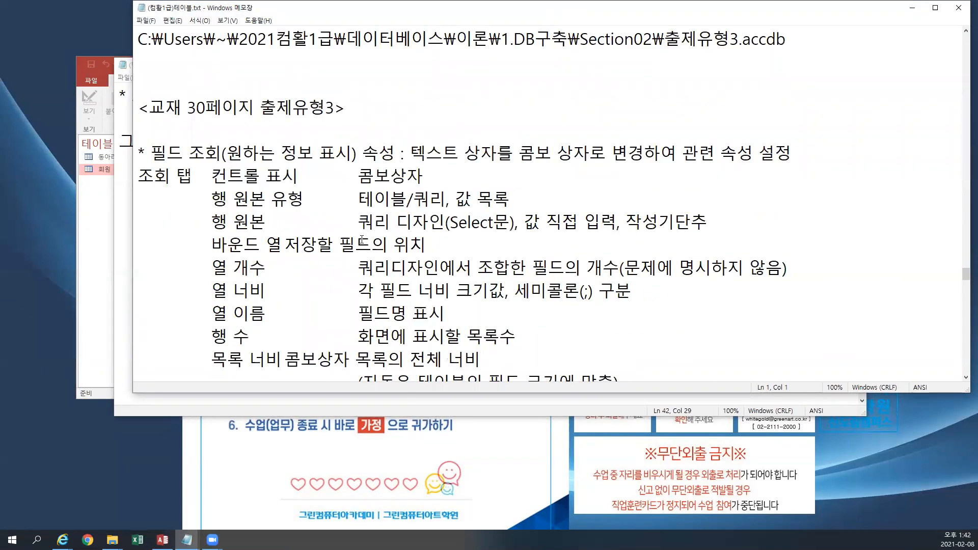
scroll(361, 240, "down", 2)
scroll(362, 240, "up", 7)
scroll(362, 238, "up", 5)
scroll(362, 238, "up", 4)
Switch to Access and open the database 출제유형2.accdb from the Section02 folder.
left_click(83, 230)
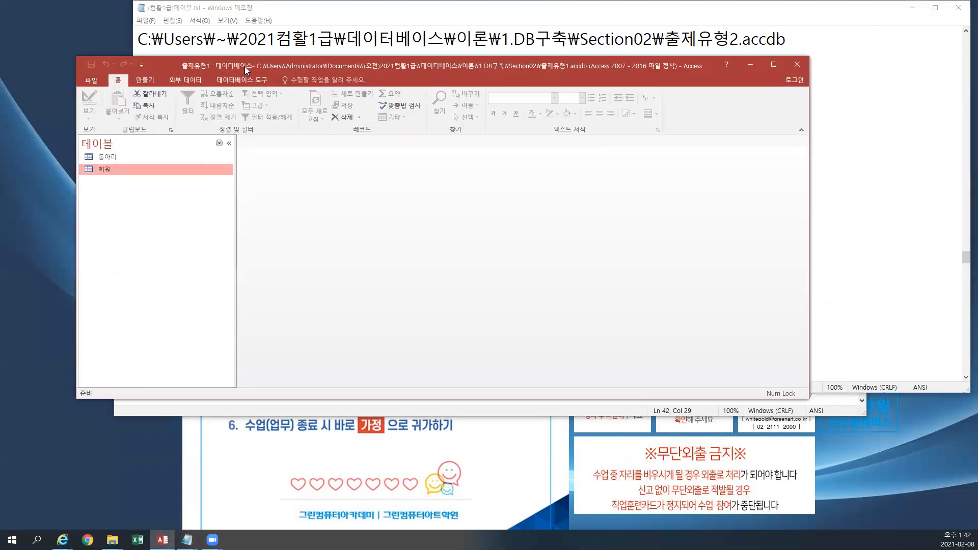
left_click(92, 81)
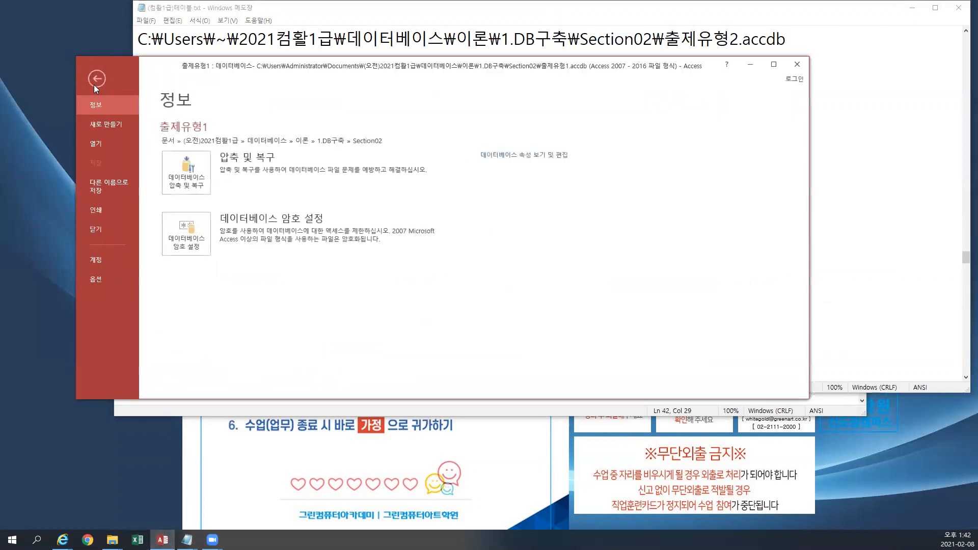
left_click(94, 144)
left_click(197, 248)
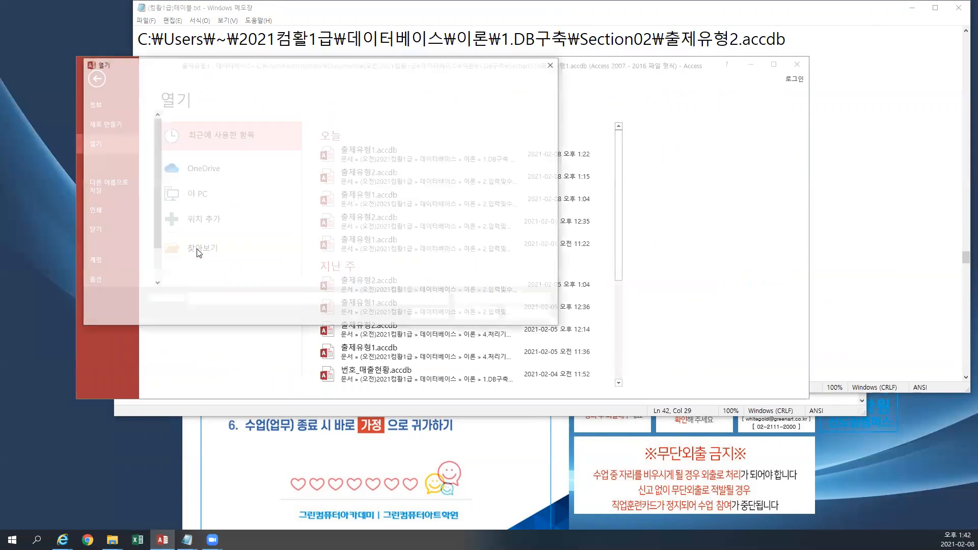
left_click(211, 152)
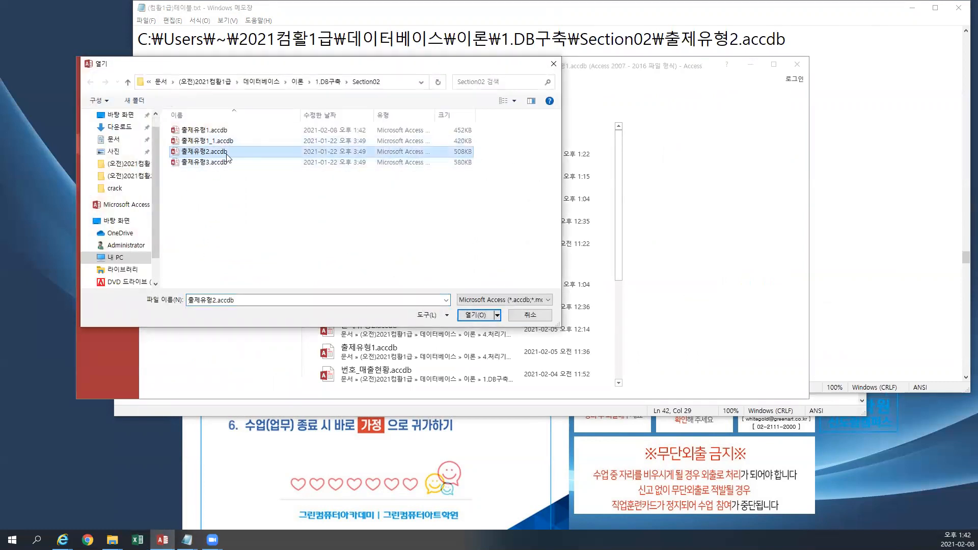
left_click(480, 317)
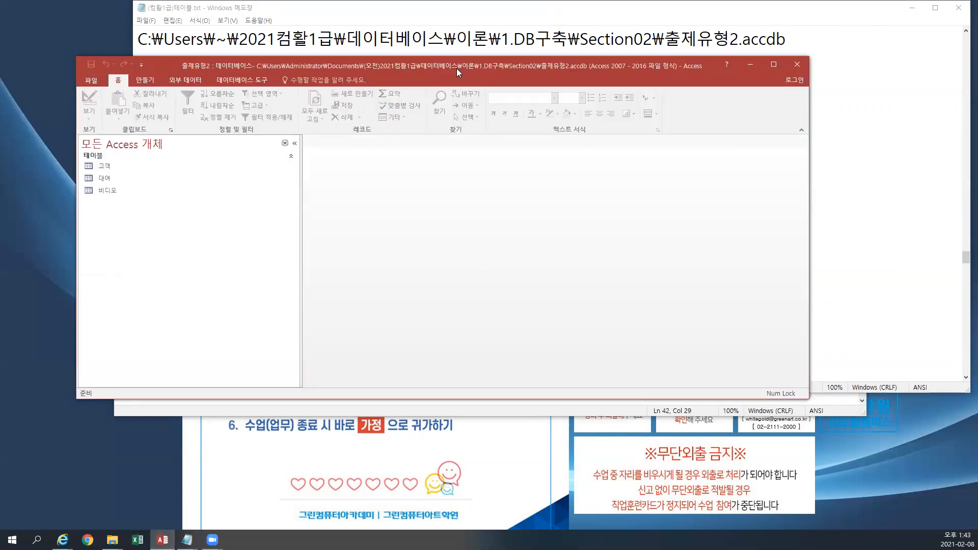
Move the Access window lower on the desktop and show the 교재 28페이지 출제유형2 notes.
left_click_drag(456, 68, 478, 216)
left_click(472, 148)
scroll(472, 147, "down", 2)
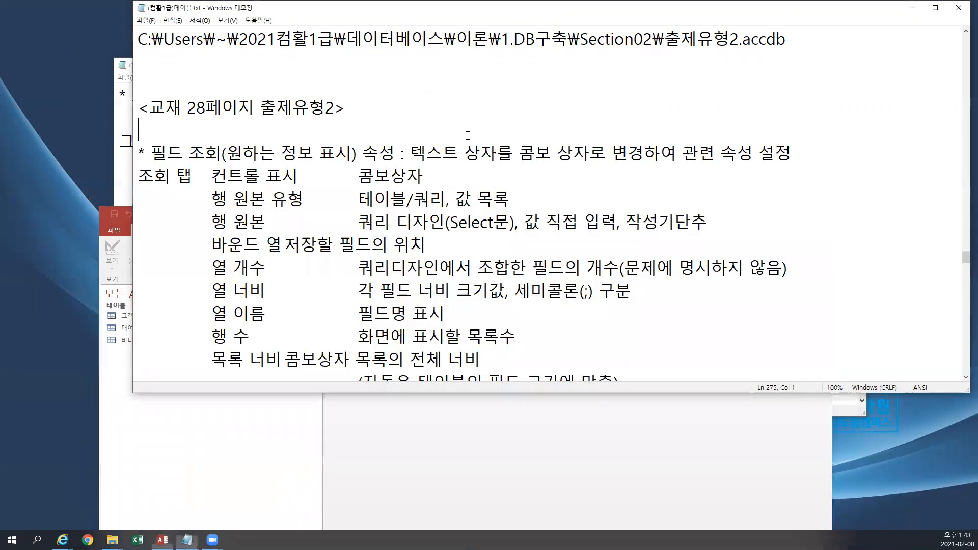
Open the 대여 table in design view, select the 고객코드 field and move the Access window higher.
left_click(479, 428)
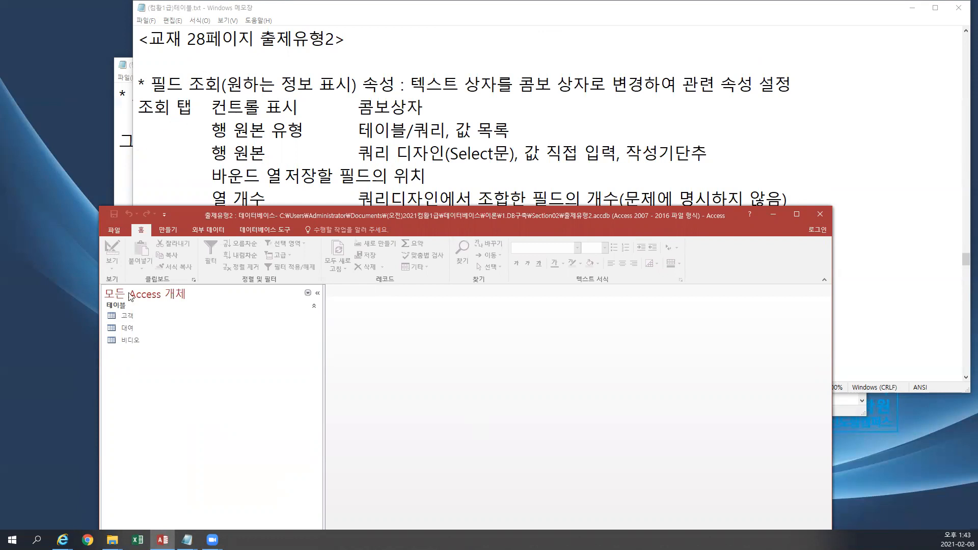
right_click(142, 331)
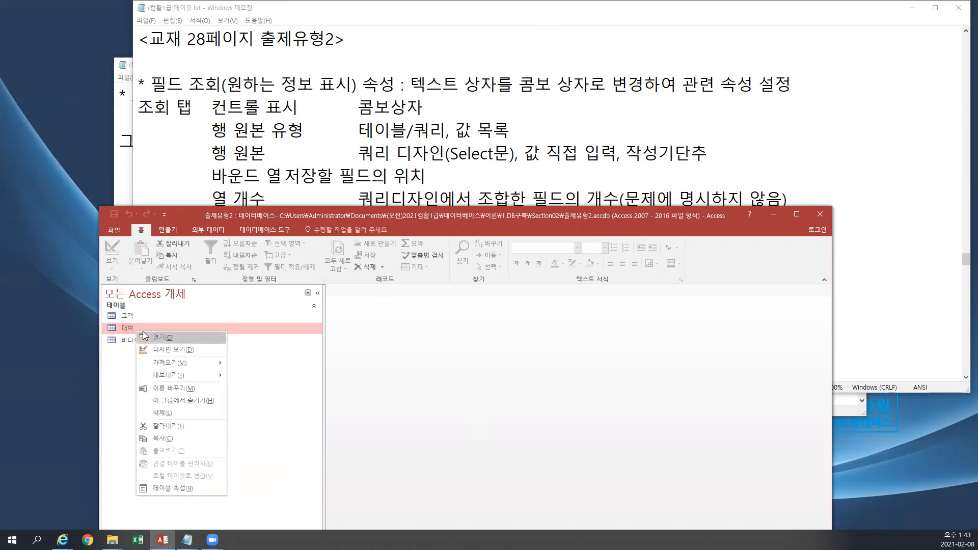
left_click(180, 354)
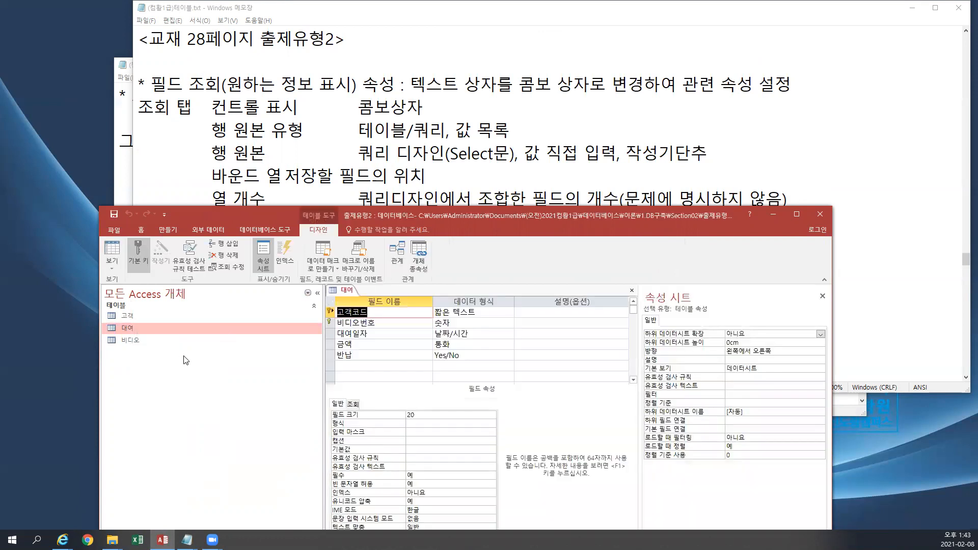
left_click(377, 310)
left_click_drag(474, 217, 537, 105)
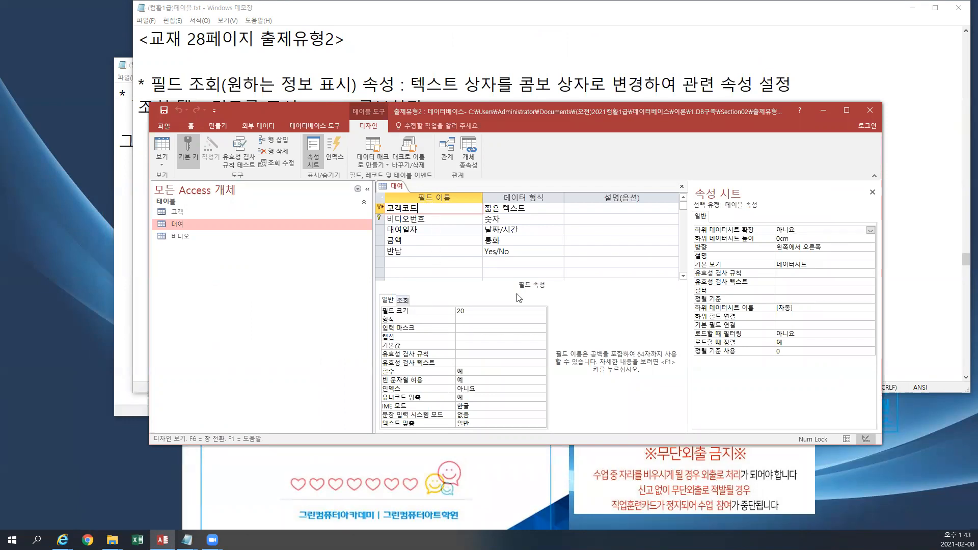
Set the 고객코드 field's 컨트롤 표시 lookup property to 콤보 상자 and shift the window slightly down.
left_click(403, 300)
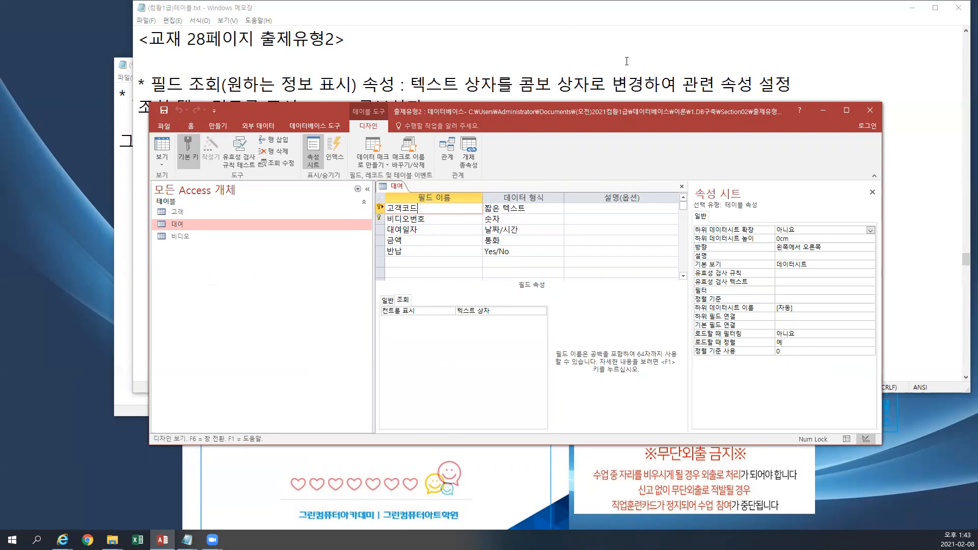
left_click(509, 311)
left_click(541, 311)
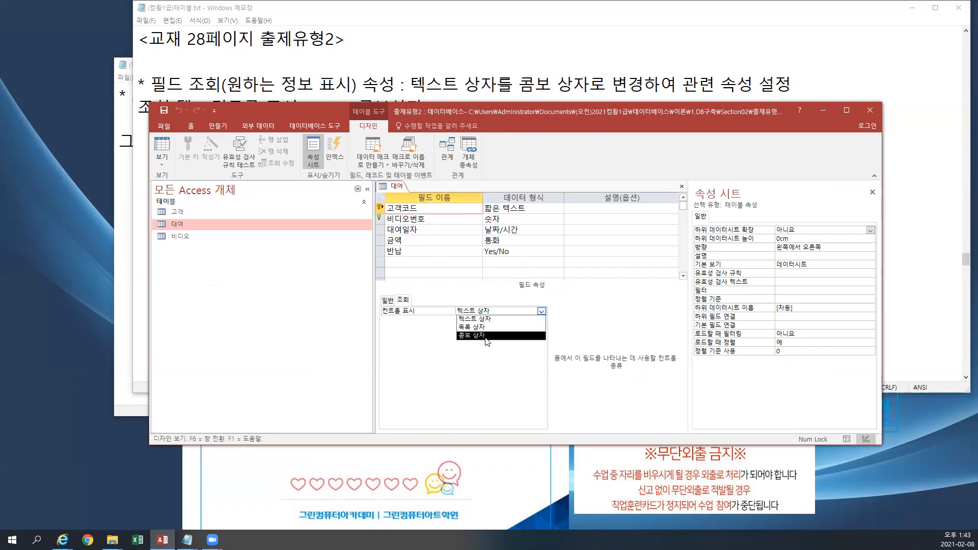
left_click(487, 335)
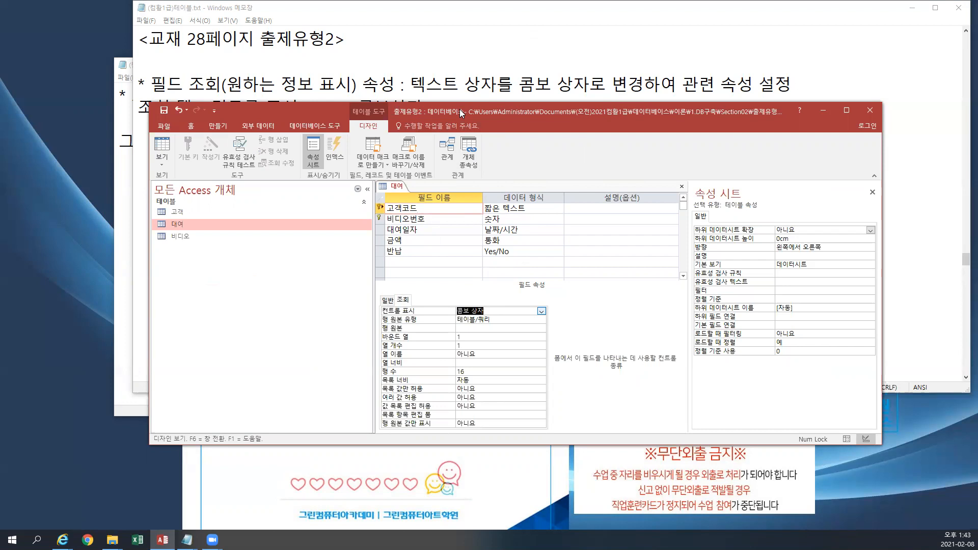
left_click_drag(459, 109, 467, 129)
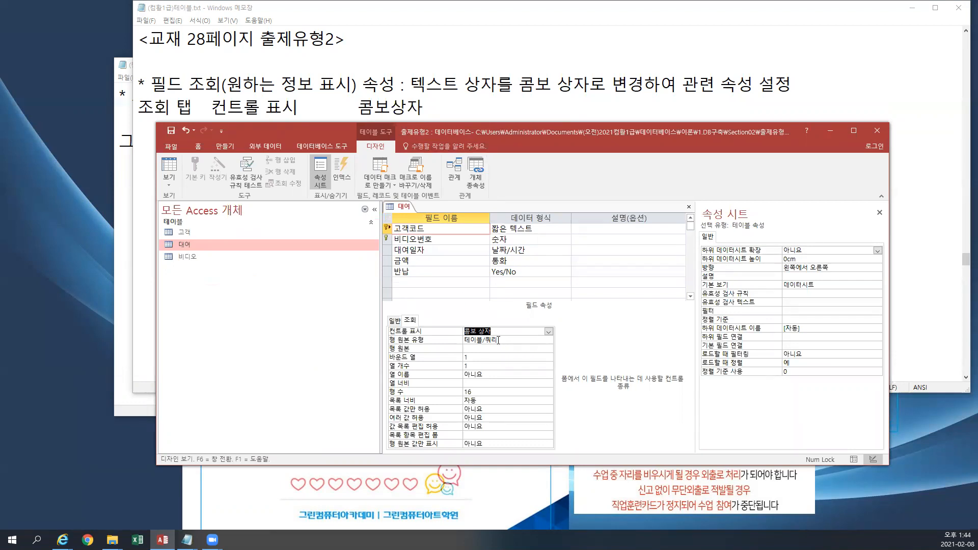
Start the query builder for 고객코드's 행 원본 and check the lookup property notes.
double_click(473, 340)
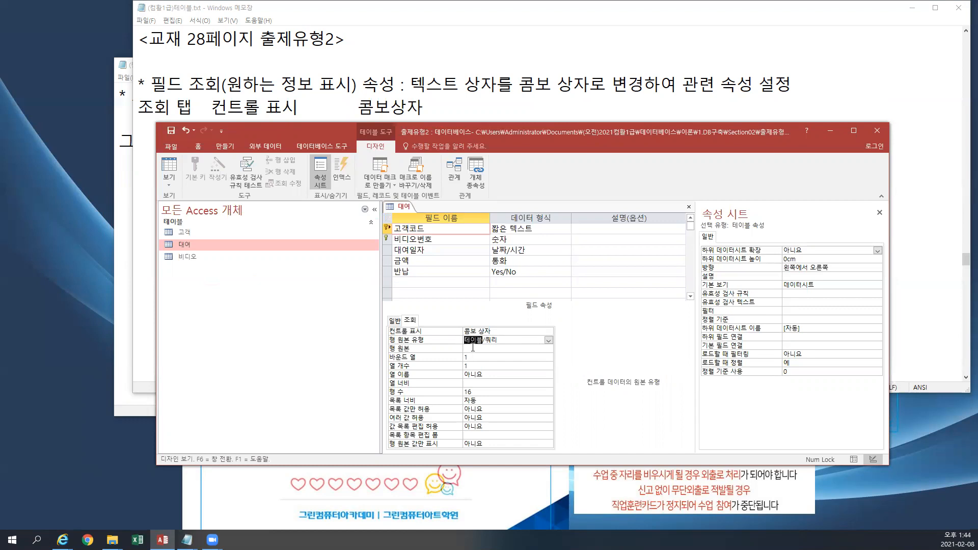
left_click(473, 348)
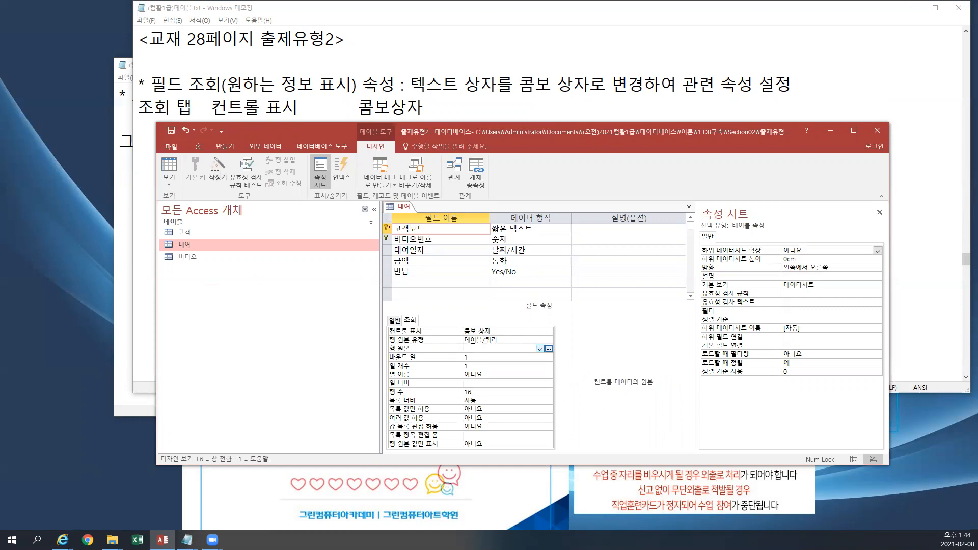
left_click(548, 349)
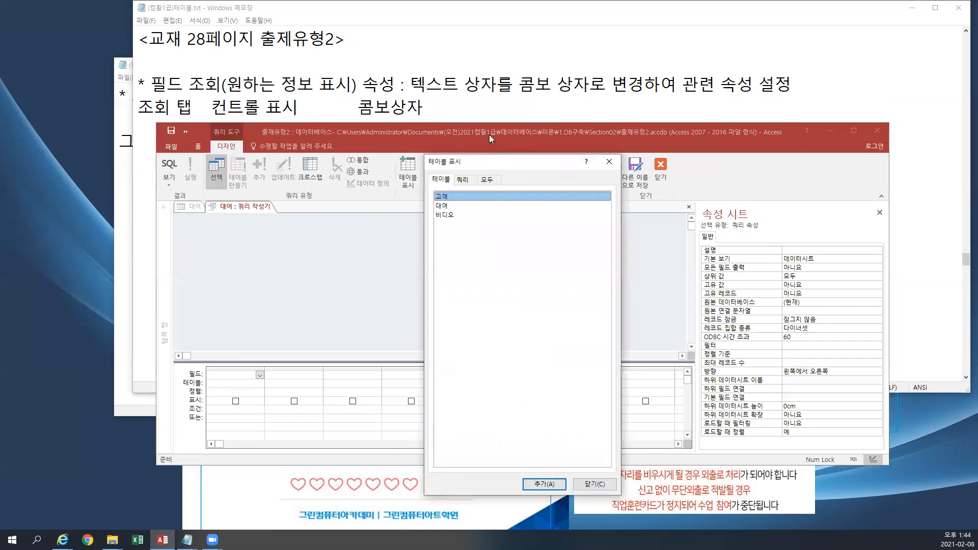
left_click(461, 85)
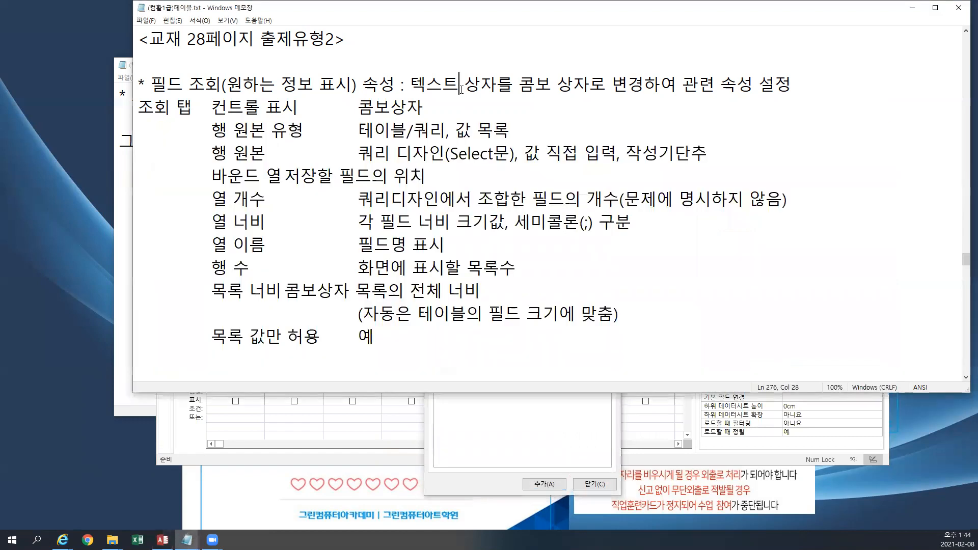
scroll(461, 85, "down", 1)
left_click(462, 88)
left_click(489, 430)
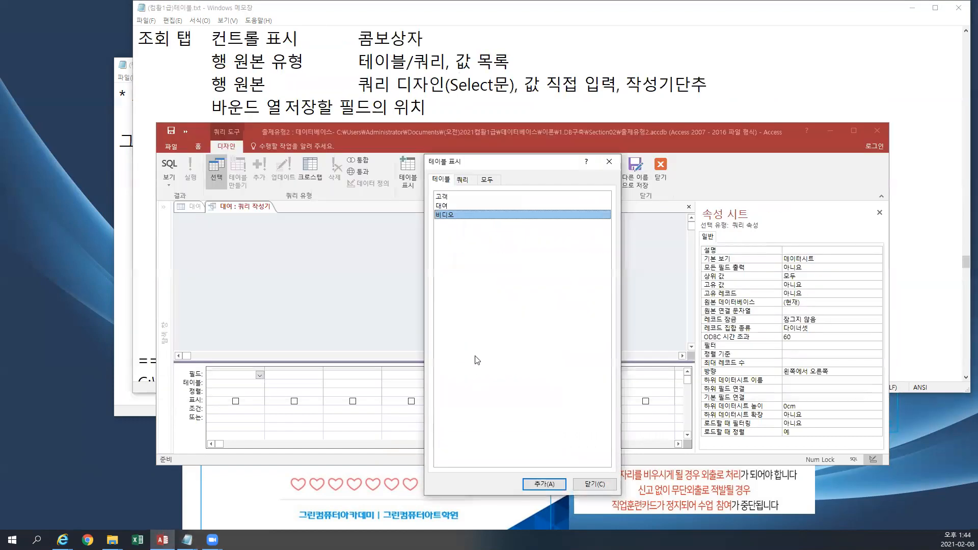
Build the row source query from the 고객 table with 고객ID, 이름 and 핸드폰, and save it to the property.
left_click(444, 197)
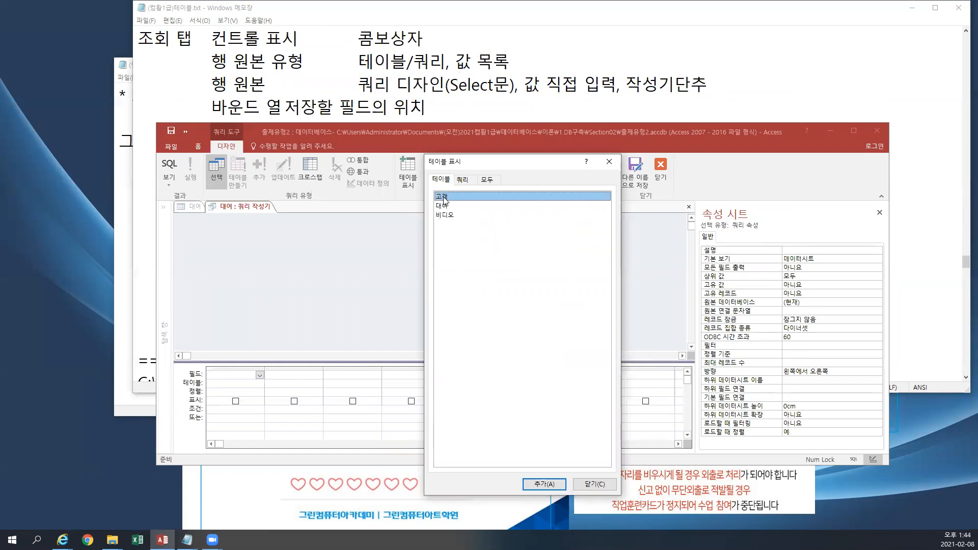
double_click(443, 197)
left_click(591, 484)
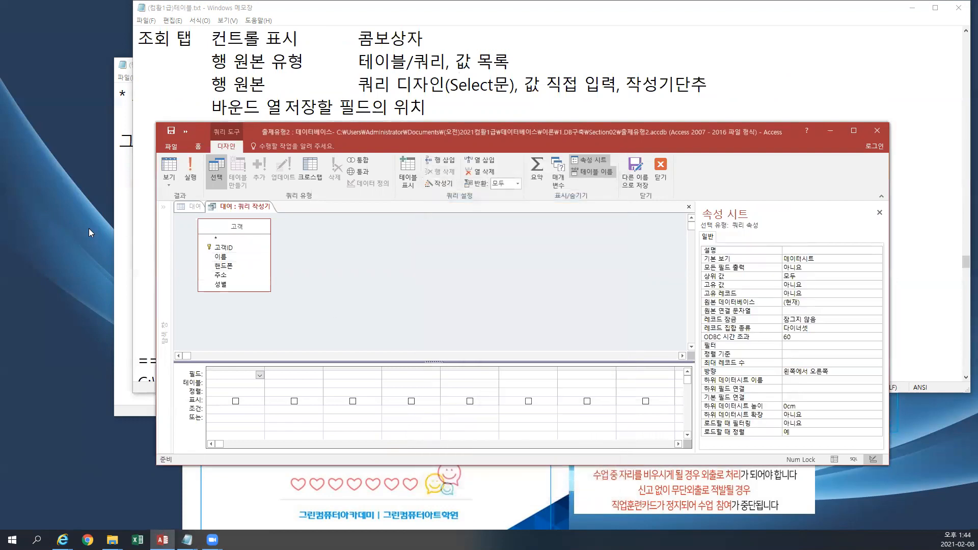
double_click(220, 247)
double_click(221, 257)
double_click(225, 266)
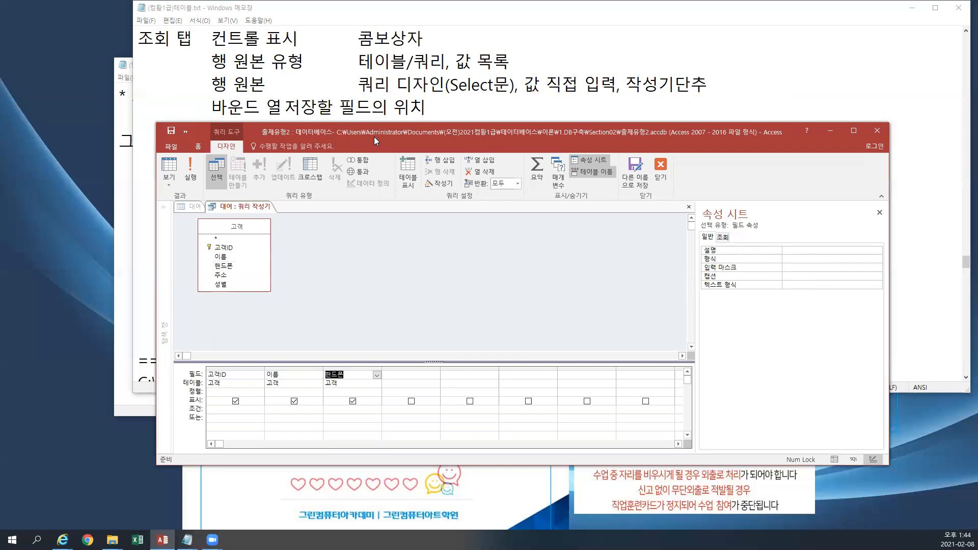
left_click(689, 209)
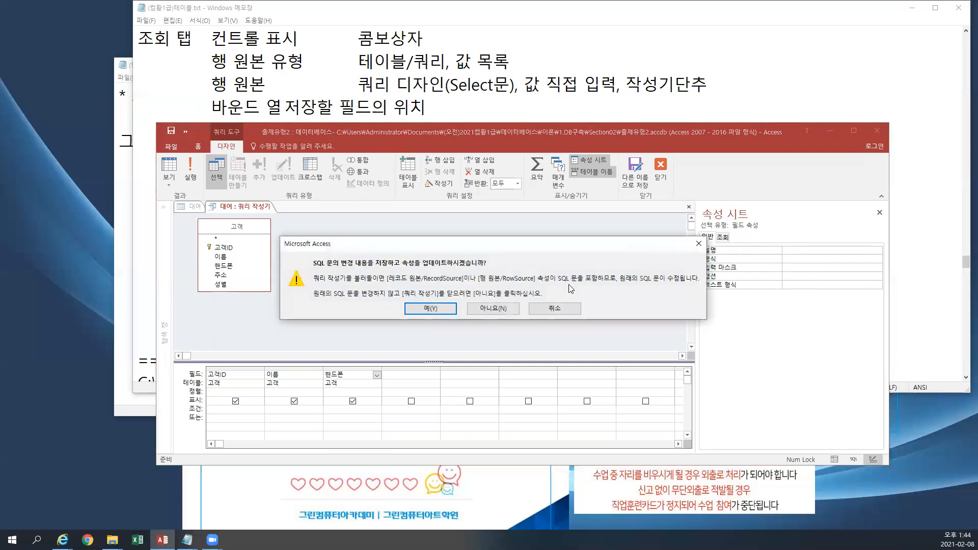
left_click(448, 310)
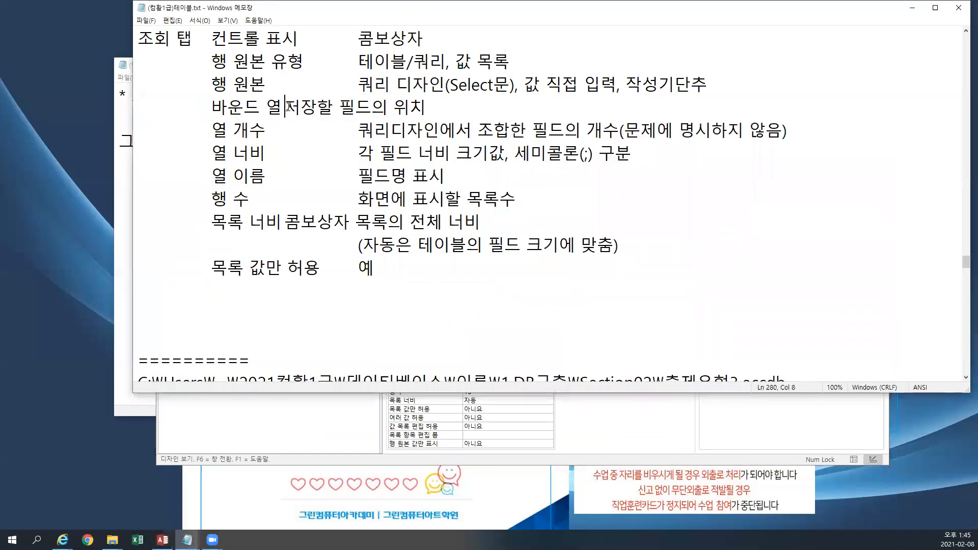
Insert a tab before the 바운드 열 description in the notes and highlight the 열 개수 entry.
key("Tab")
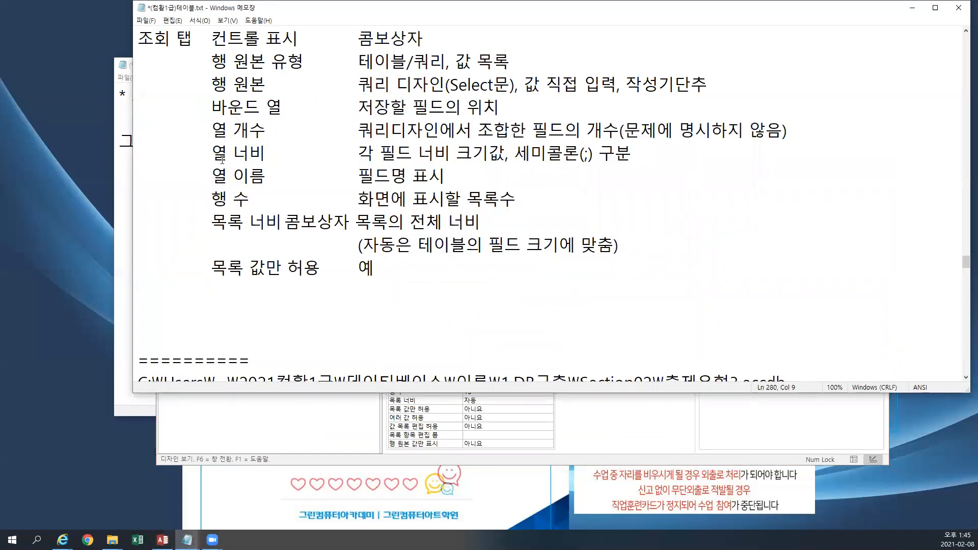
left_click_drag(211, 129, 261, 128)
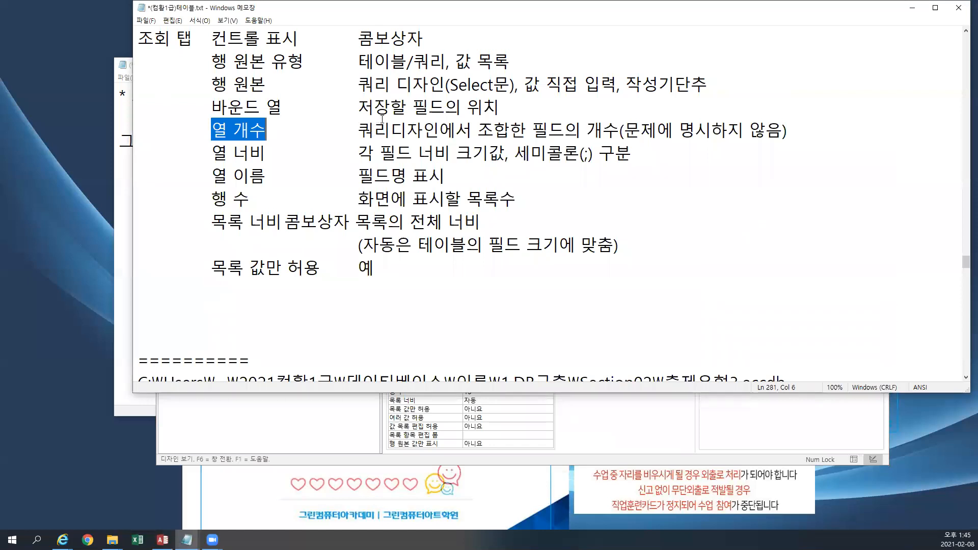
Set the 열 개수 property of the 고객코드 field to 3 in Access.
left_click(319, 439)
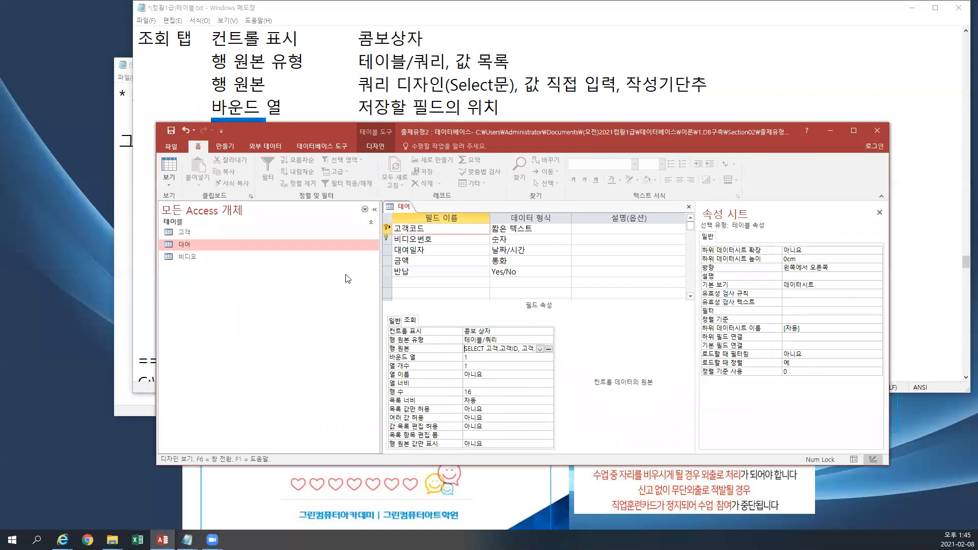
left_click(442, 365)
type("3")
key("Return")
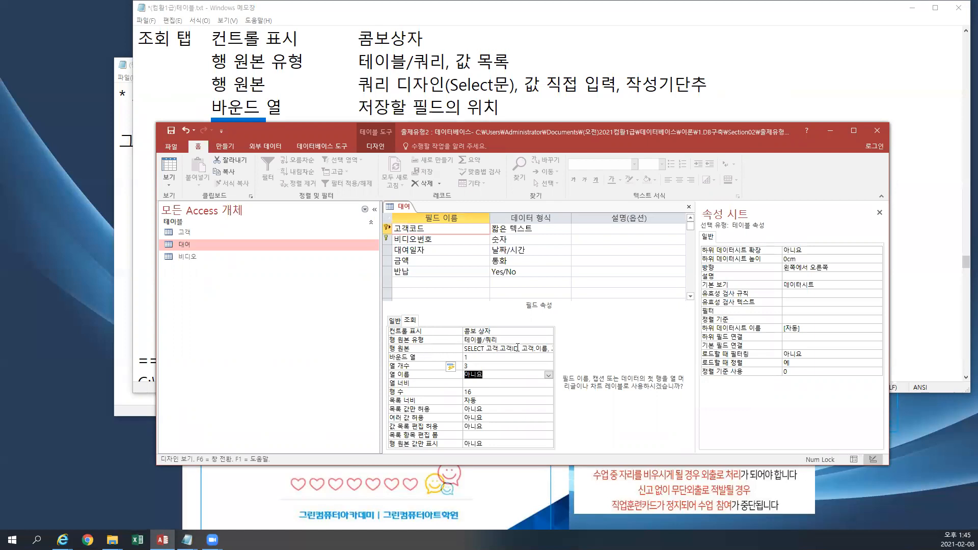
Review 고객코드's full 행 원본 SQL statement and check 바운드 열 and 열 개수 against the Notepad notes.
left_click(517, 348)
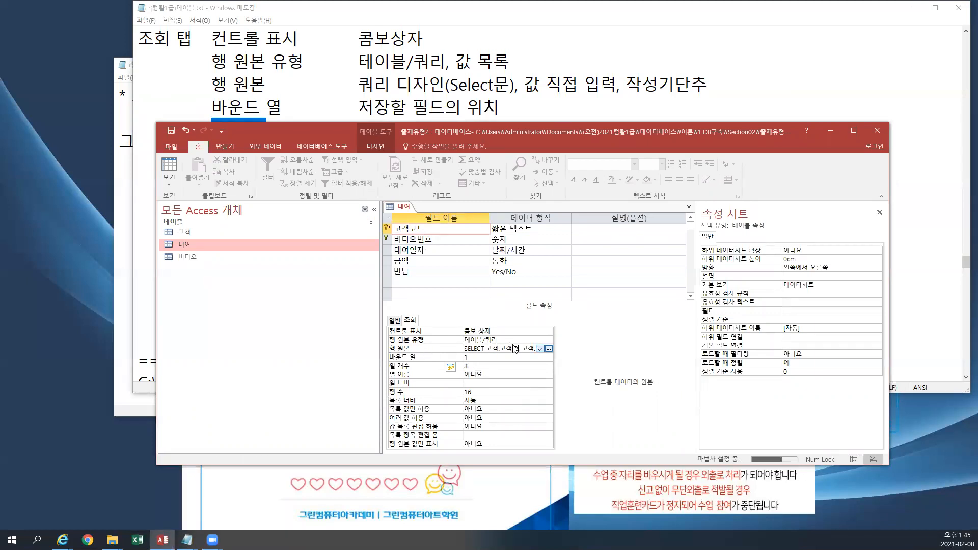
key("shift+F2")
left_click_drag(486, 224, 533, 222)
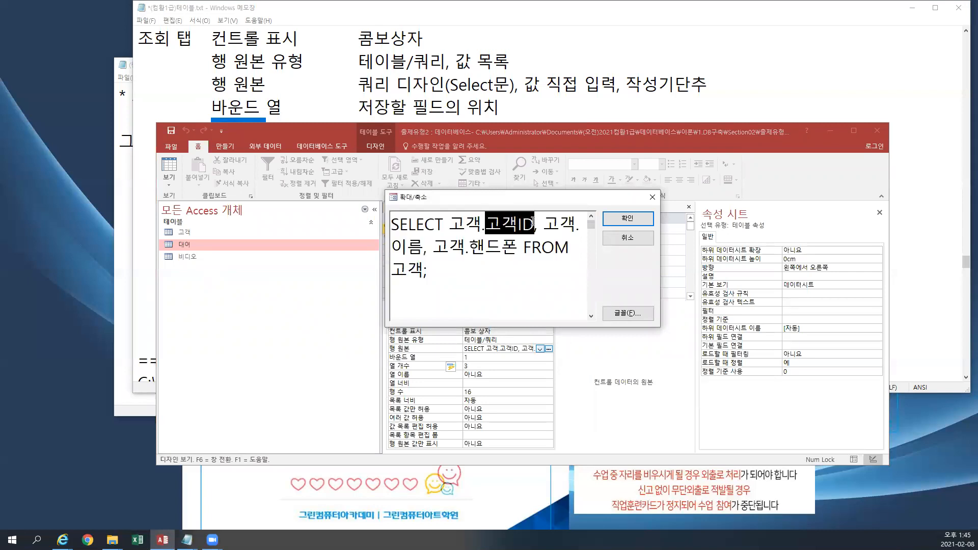
left_click(652, 197)
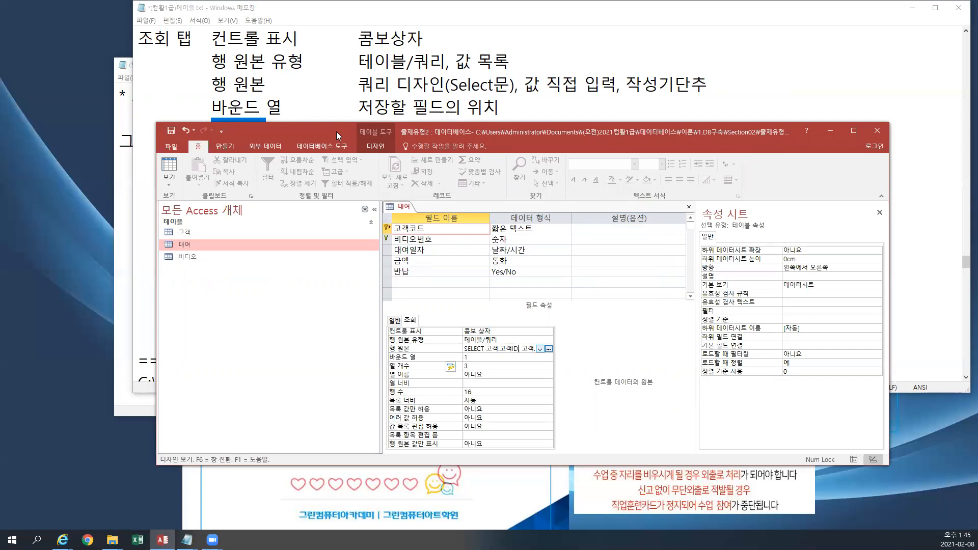
left_click_drag(335, 133, 332, 157)
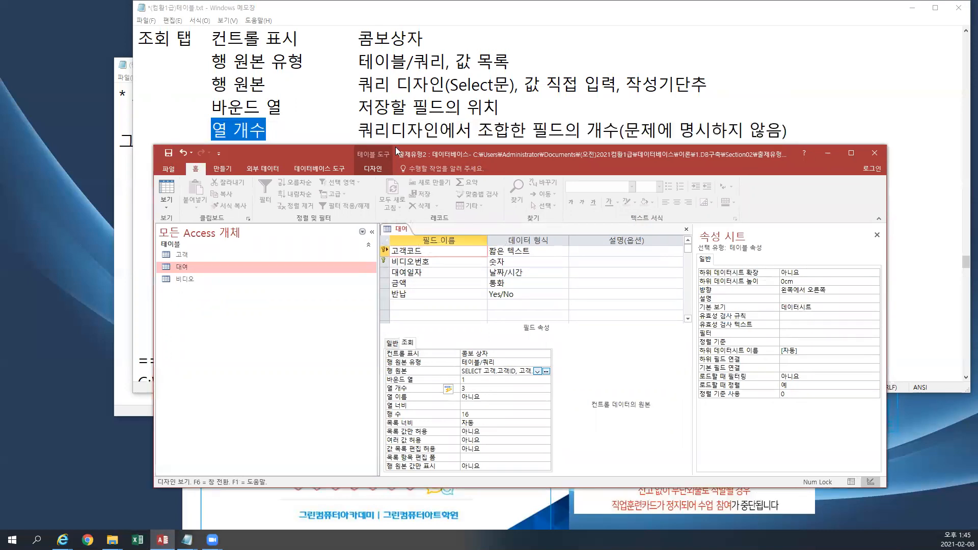
left_click(481, 379)
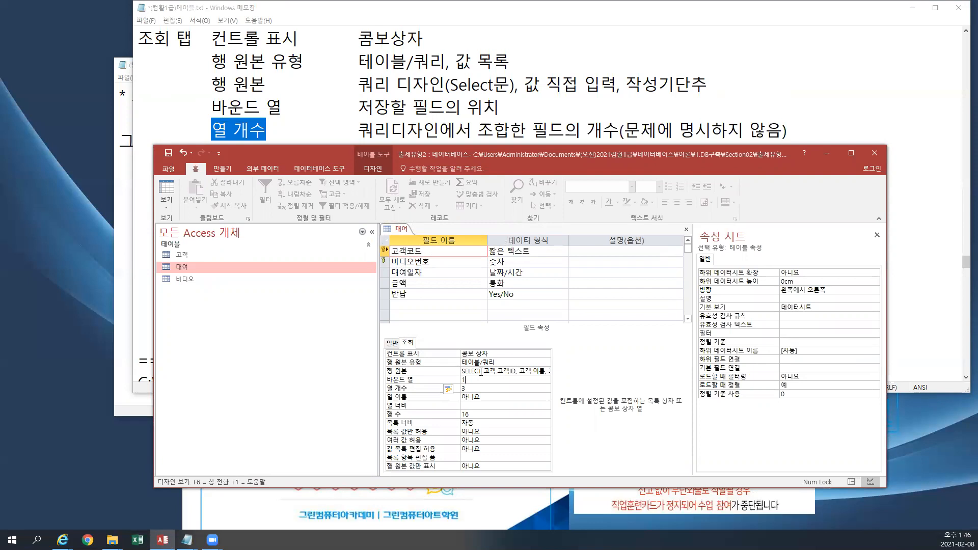
Save the 대여 table, switch it to datasheet view and open the 고객코드 combo list in the first record.
left_click(166, 201)
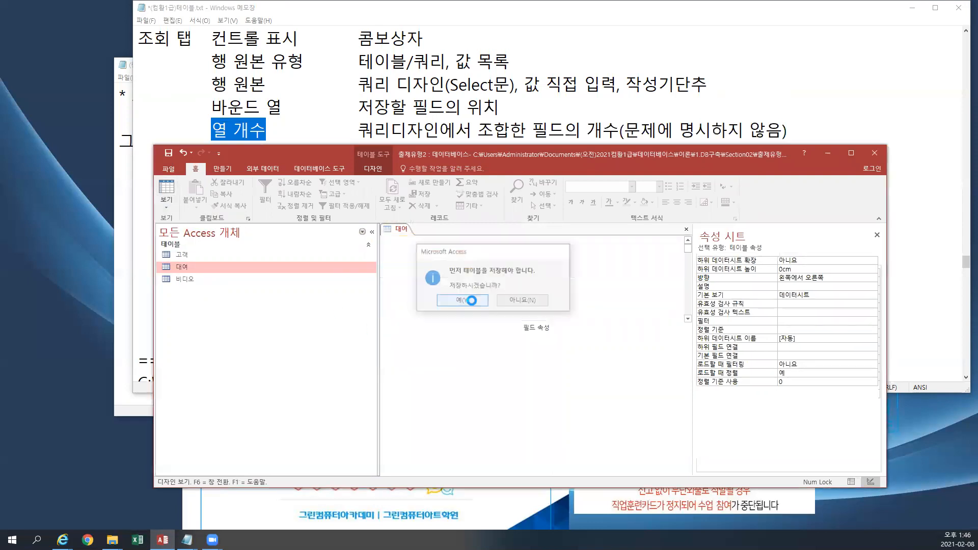
left_click(464, 307)
left_click(433, 252)
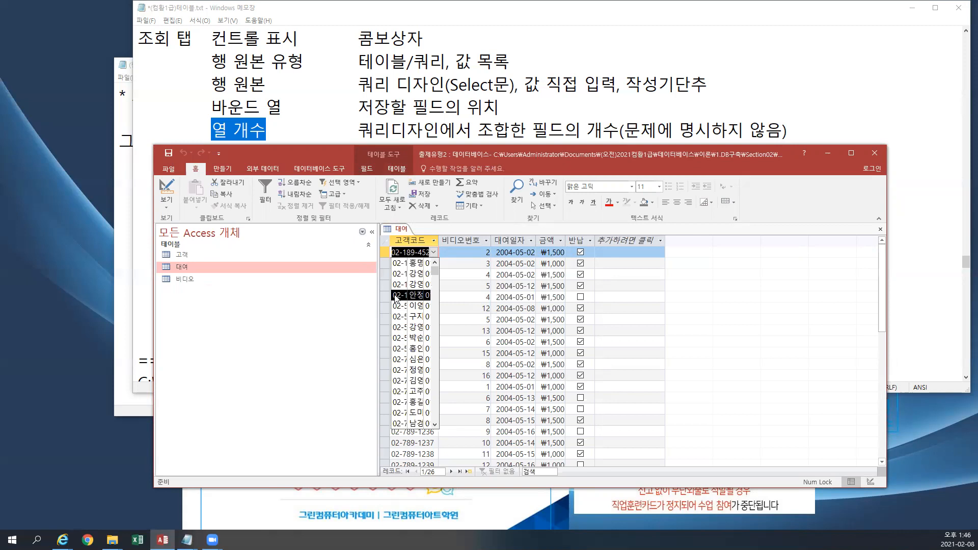
Check the 열 너비 and 목록 너비 descriptions in the Notepad notes.
left_click(966, 378)
left_click(966, 377)
left_click(966, 377)
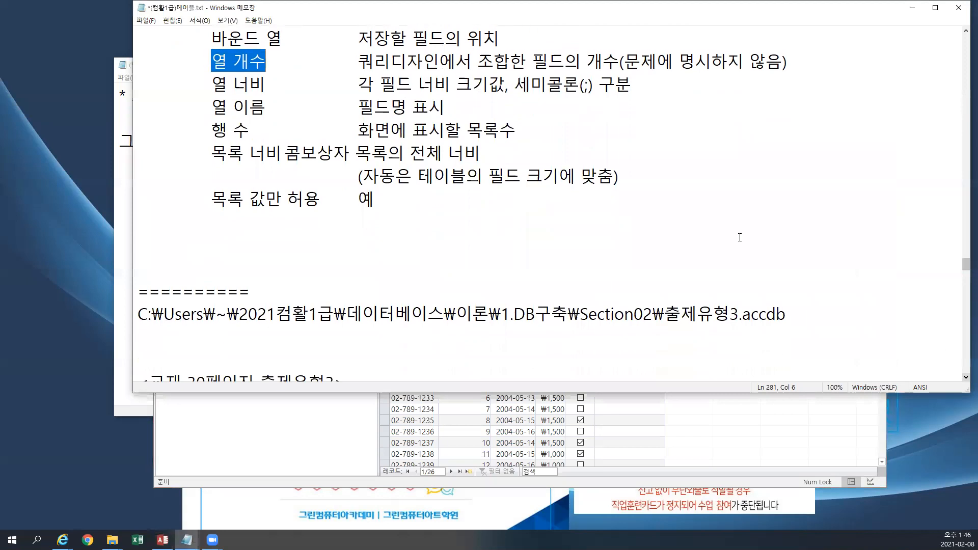
left_click(465, 153)
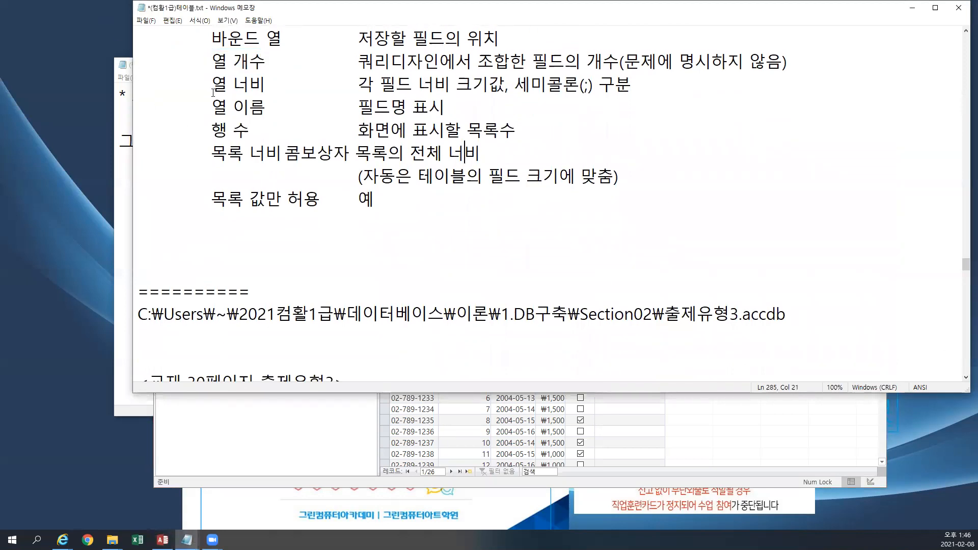
Return to Access and set 고객코드's 열 너비 to 0;2;3 in the 대여 table's design view.
left_click(385, 444)
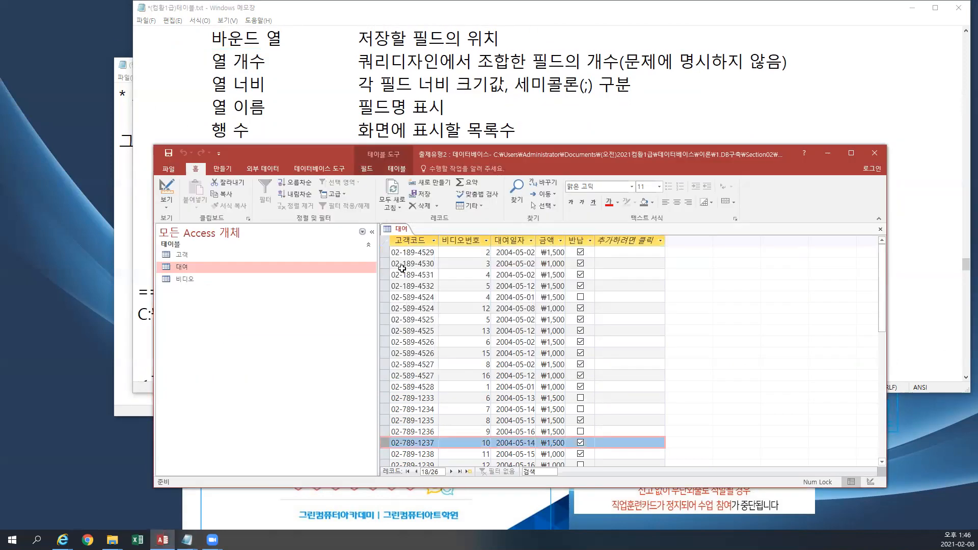
left_click(166, 206)
left_click(189, 252)
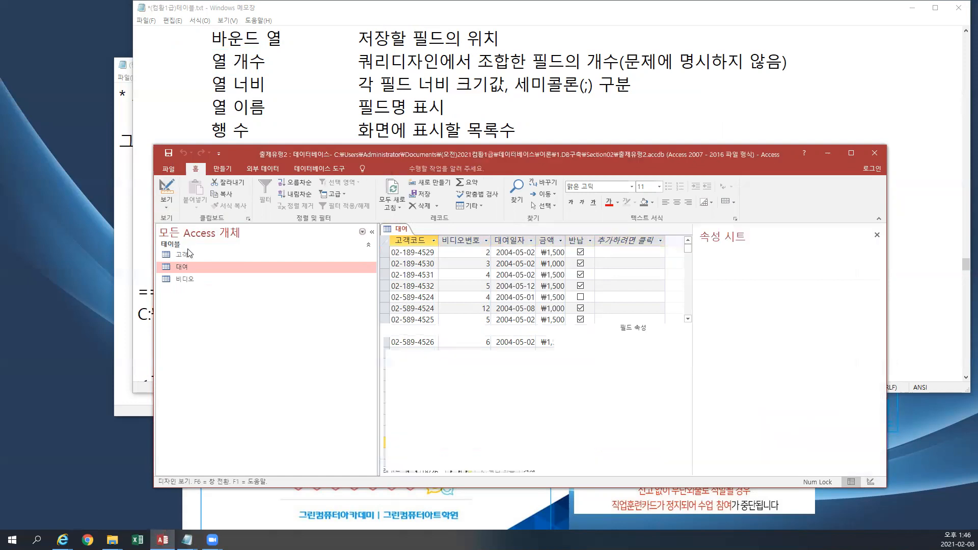
left_click(476, 403)
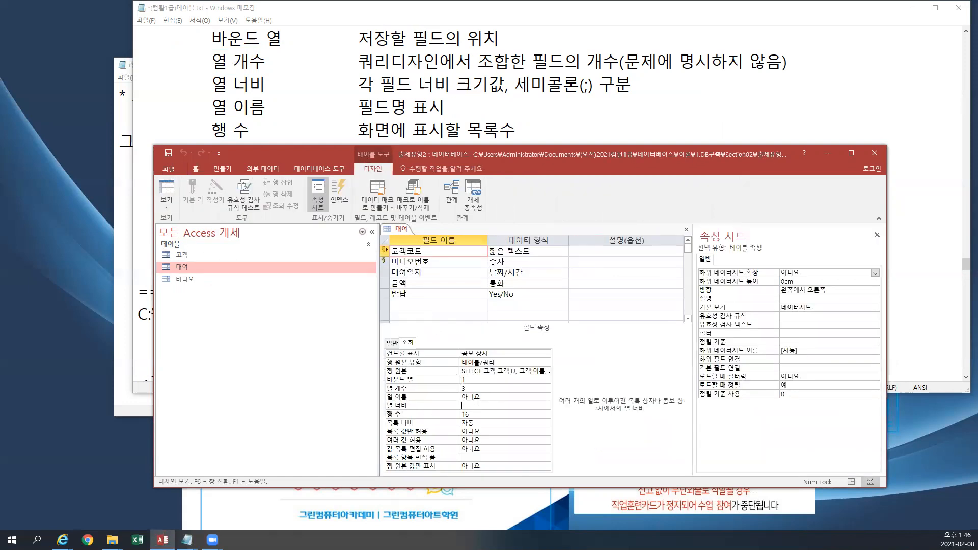
key("shift+F2")
type("0;")
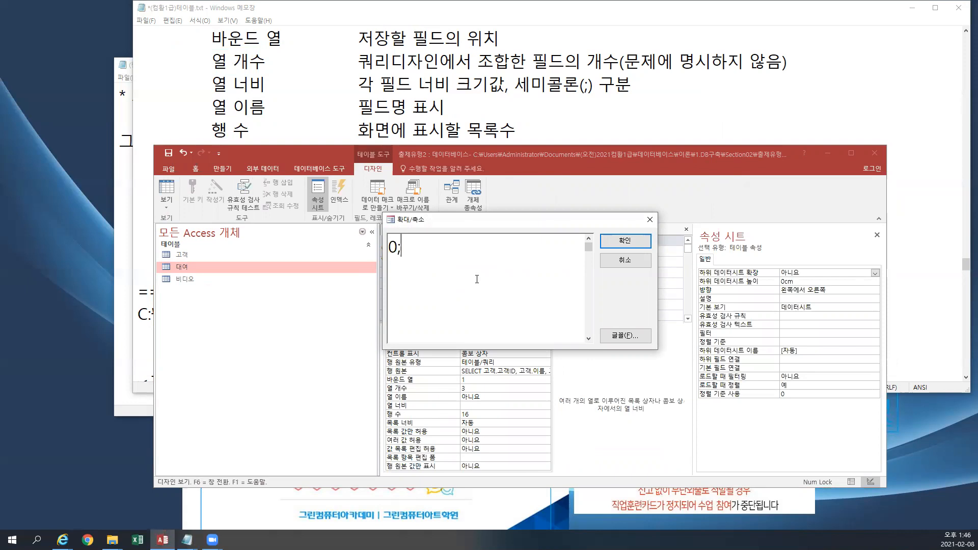
type("2;")
type("3")
left_click(619, 249)
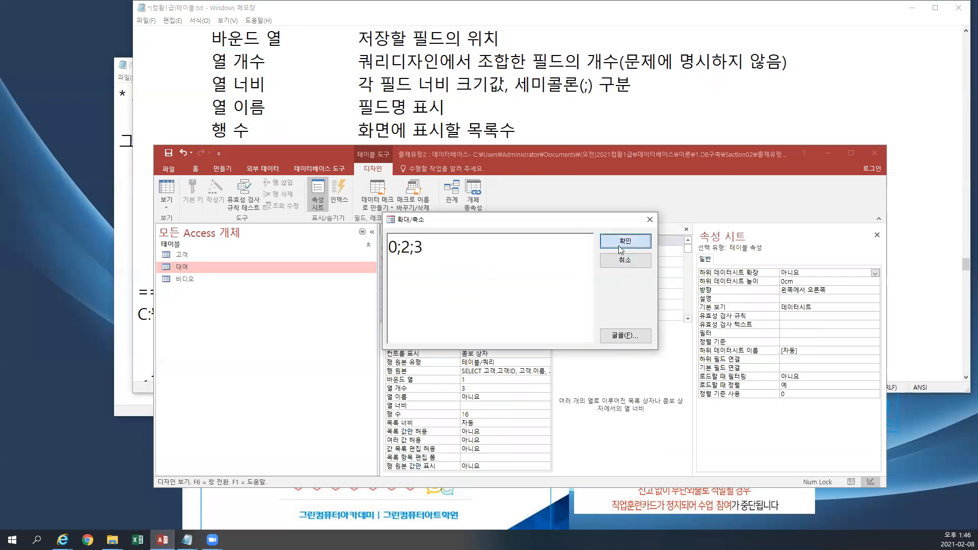
key("Return")
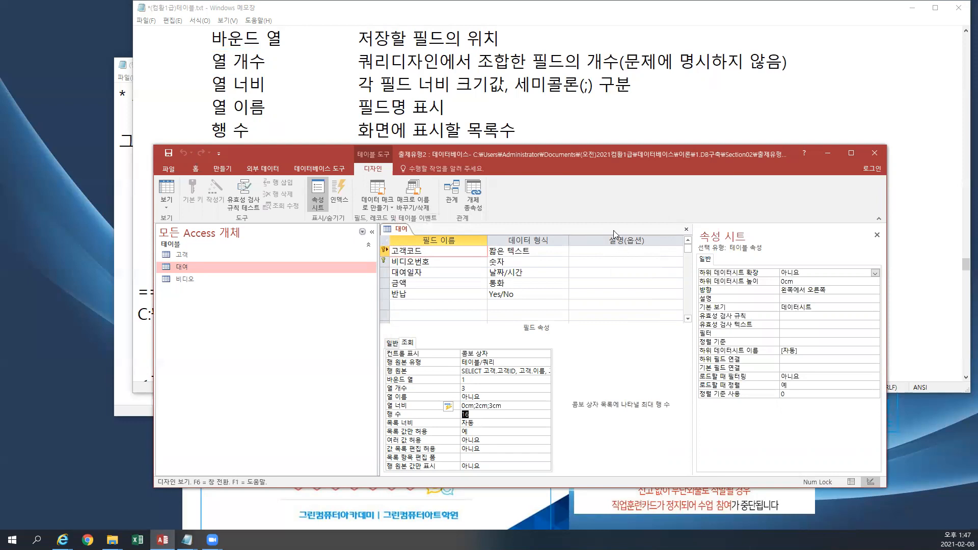
Save the 대여 table and examine both visible columns of the 고객코드 combo list in datasheet view.
left_click(167, 203)
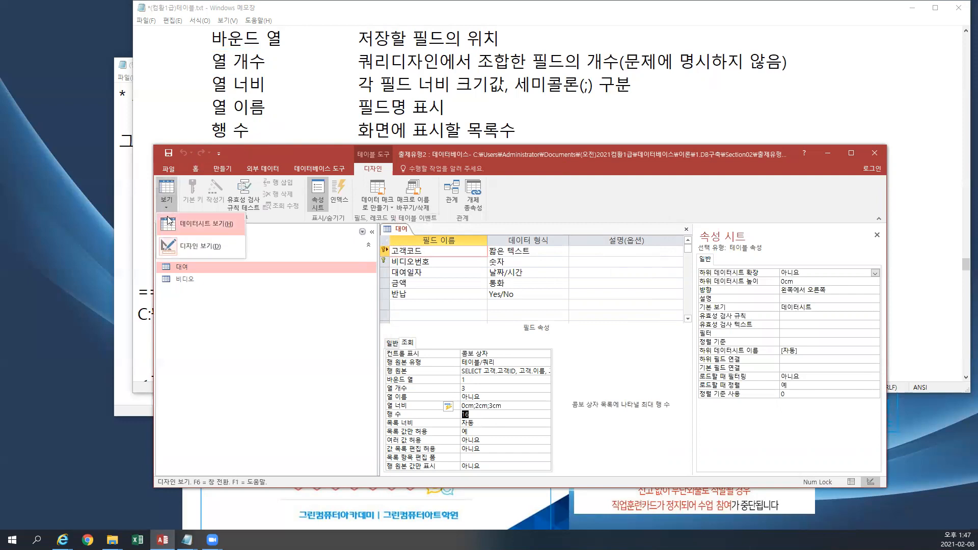
left_click(204, 223)
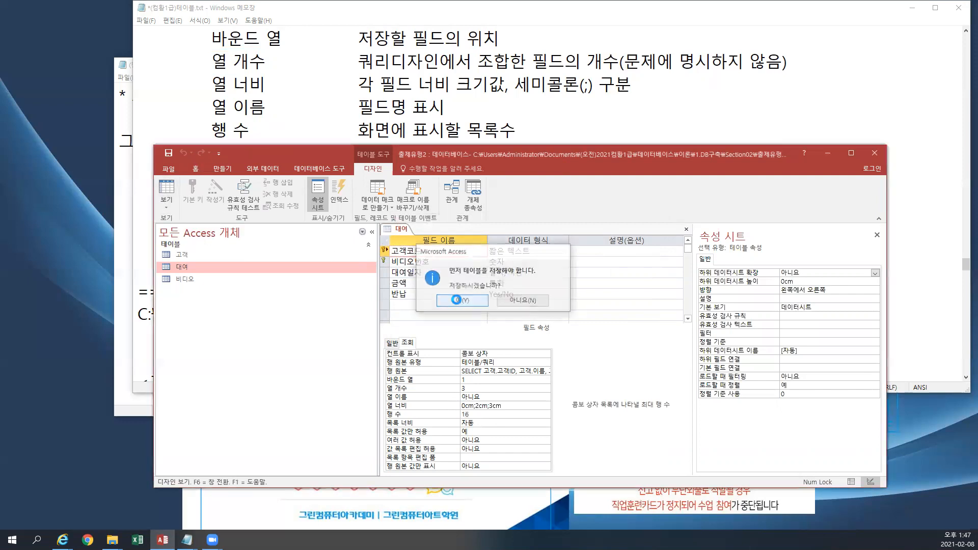
left_click(448, 305)
left_click(434, 253)
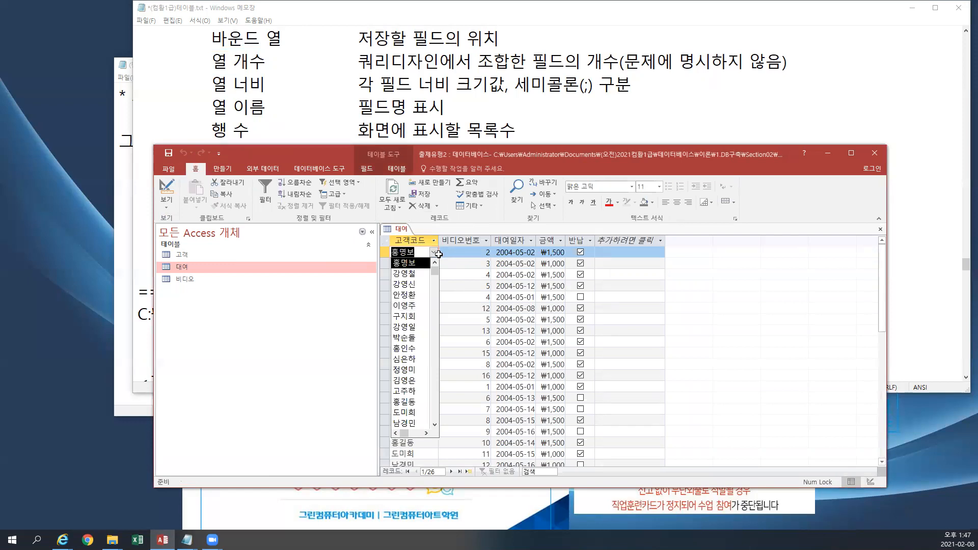
left_click(426, 433)
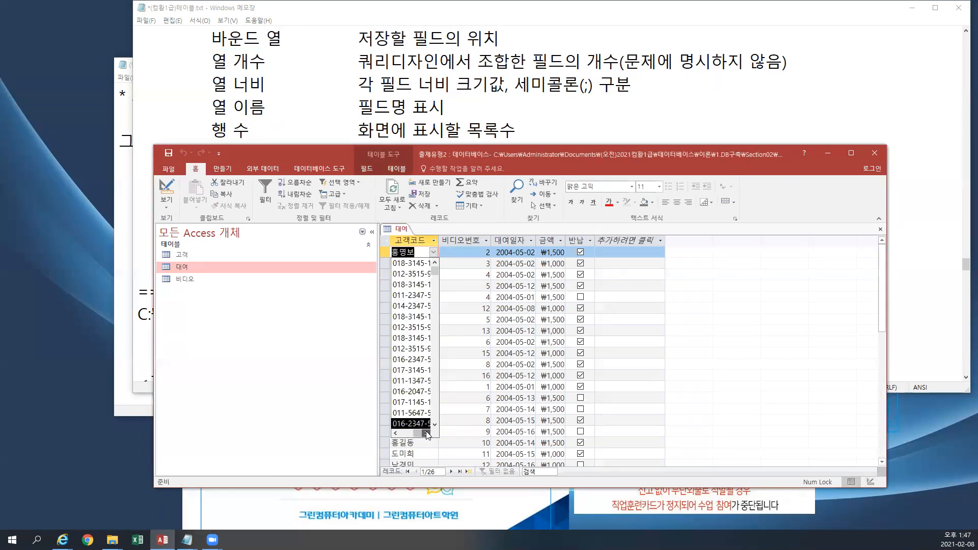
left_click(395, 433)
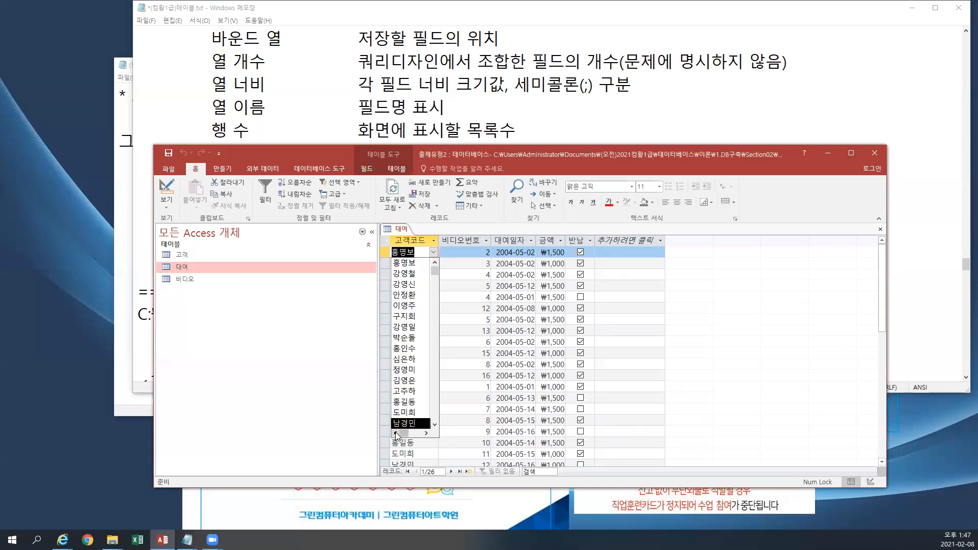
In design view, set 고객코드's 목록 너비 to 5 cm and 값 목록 편집 허용 to 예.
left_click(167, 206)
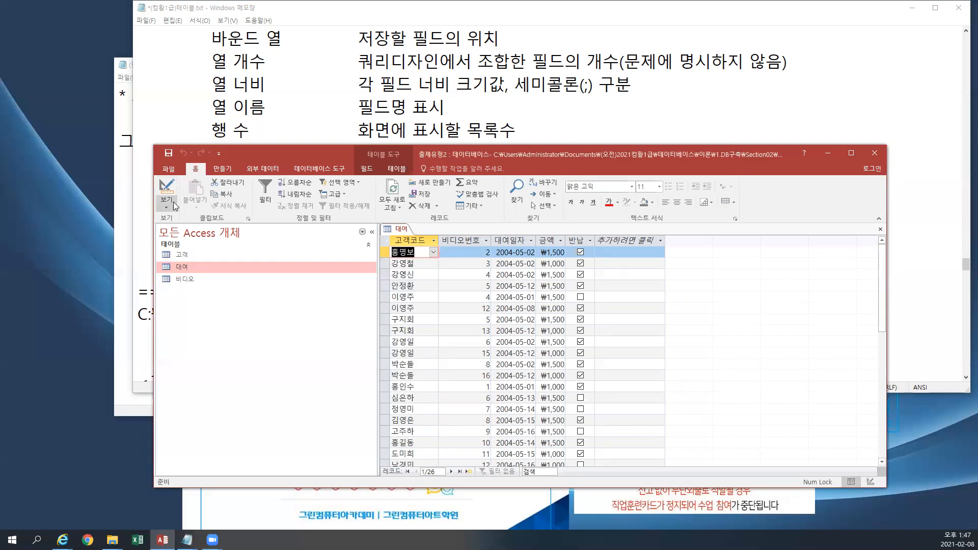
left_click(181, 249)
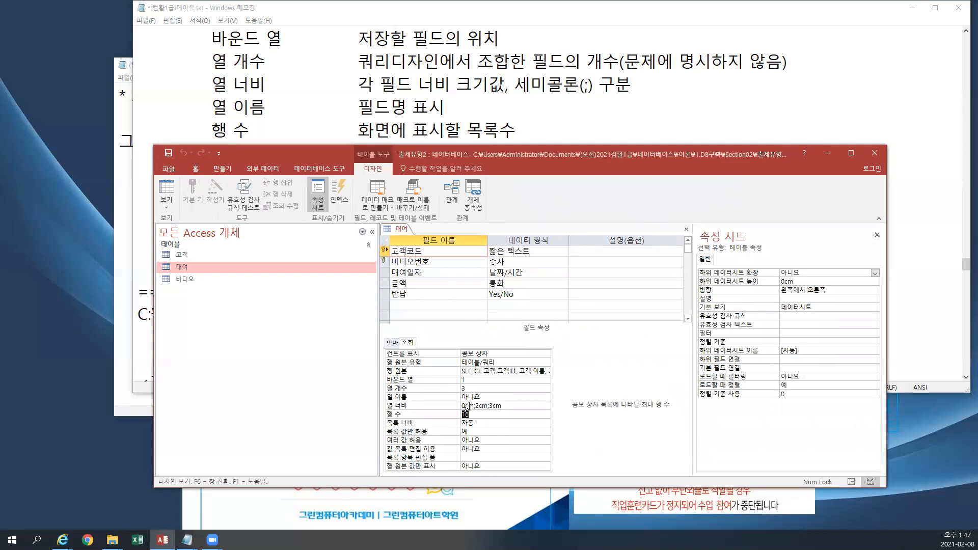
left_click(456, 423)
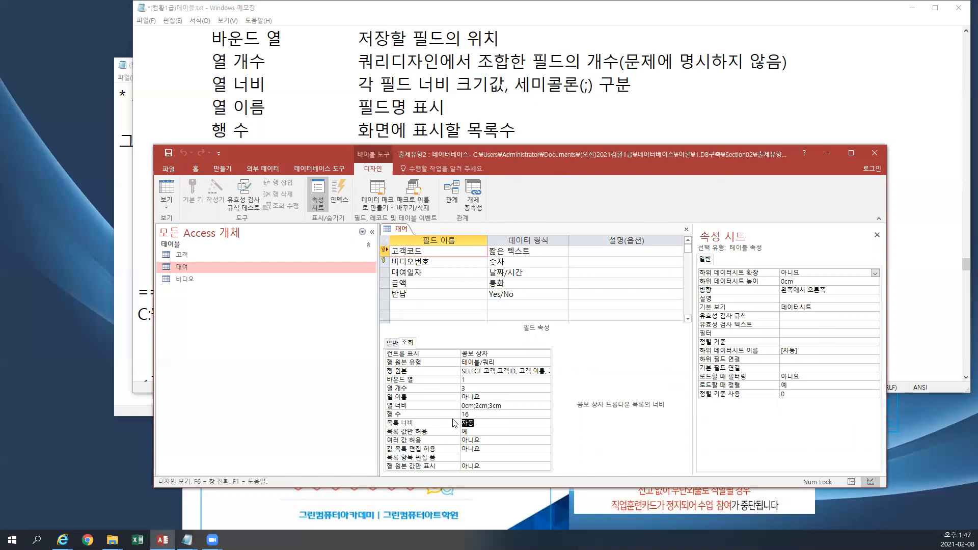
type("5")
key("Return")
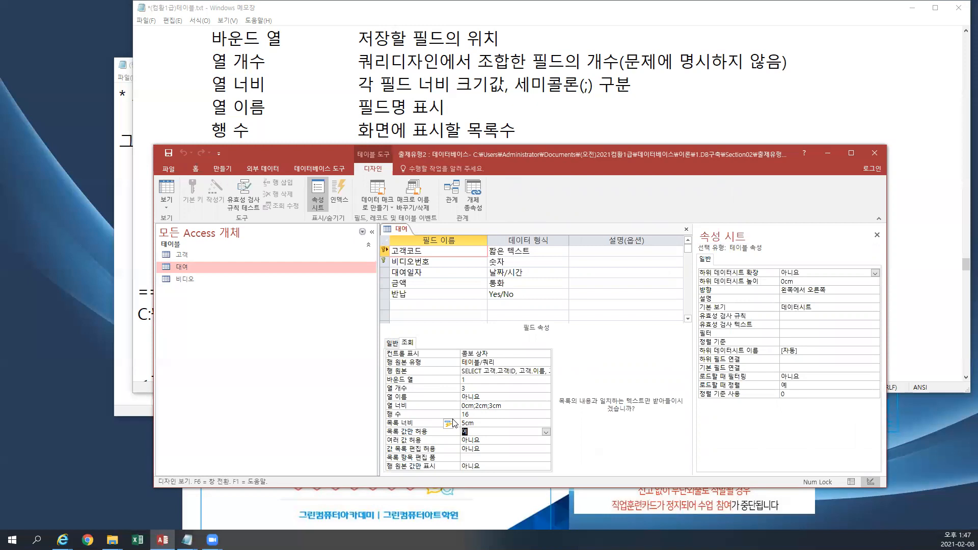
double_click(486, 448)
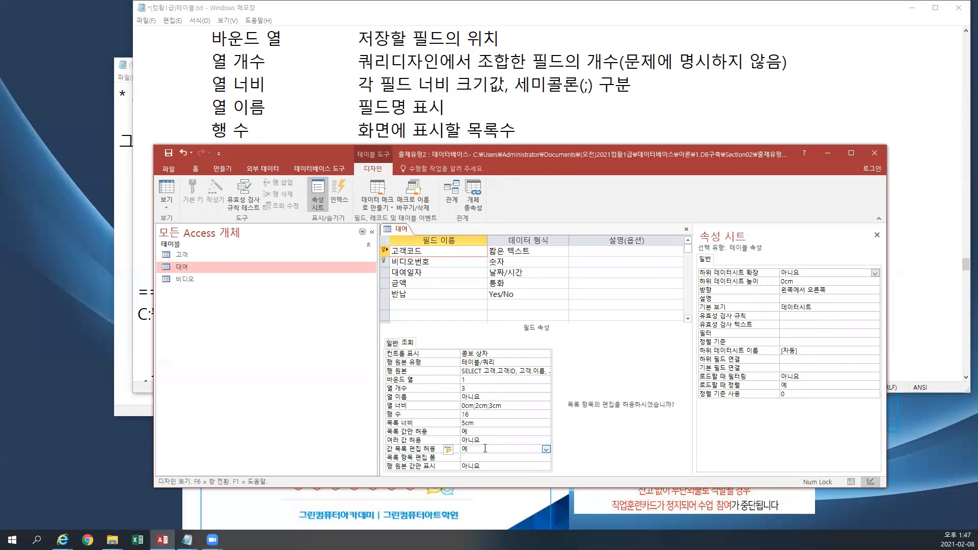
Save the widened list setting and check the records and the 고객코드 combo list in datasheet view.
left_click(165, 209)
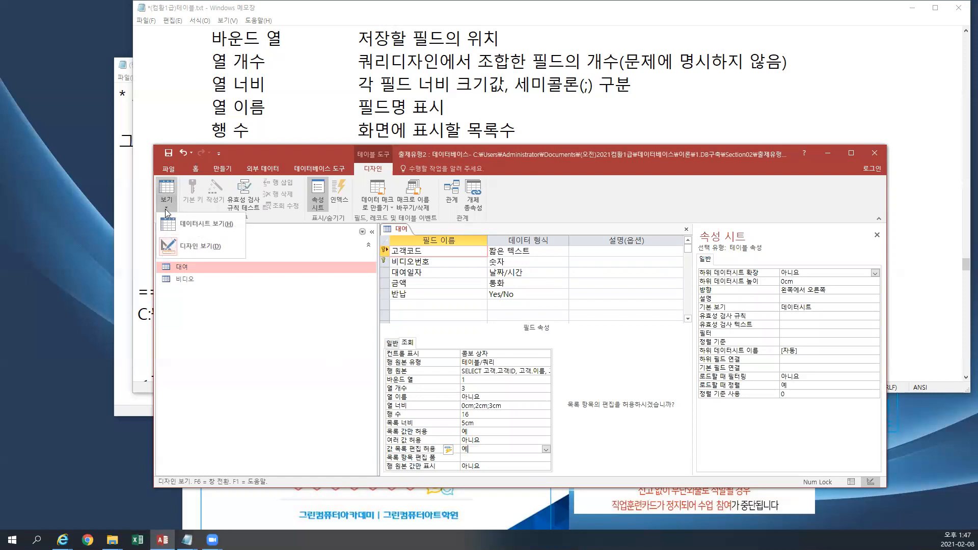
left_click(172, 231)
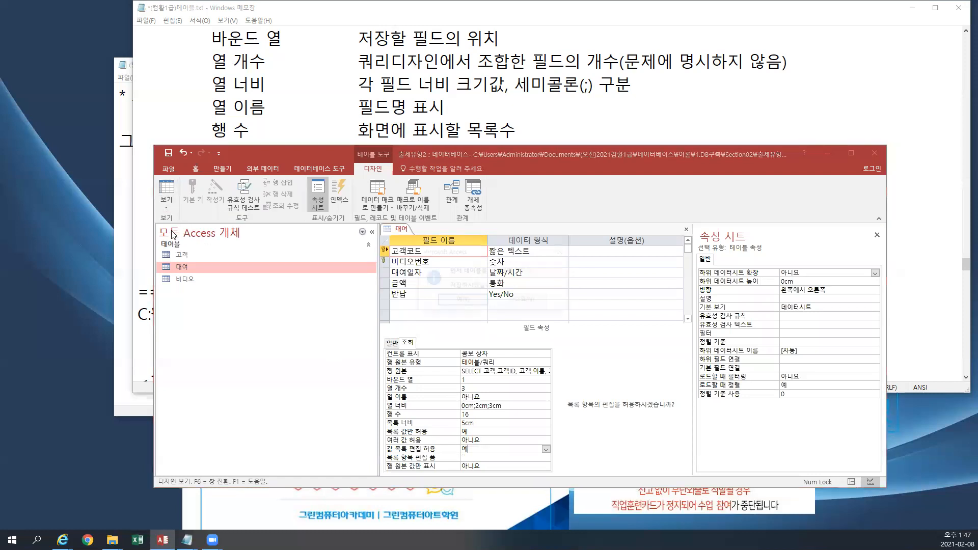
left_click(465, 301)
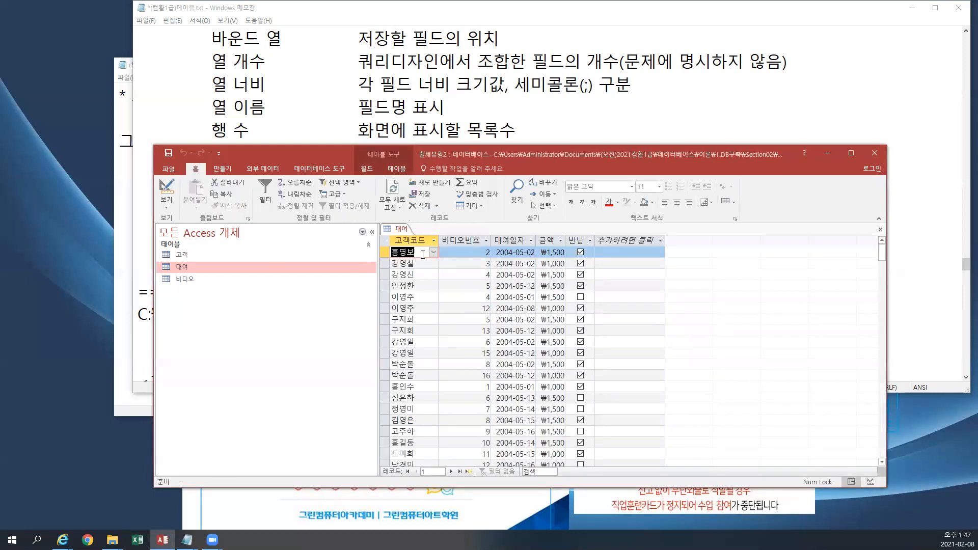
scroll(543, 350, "down", 5)
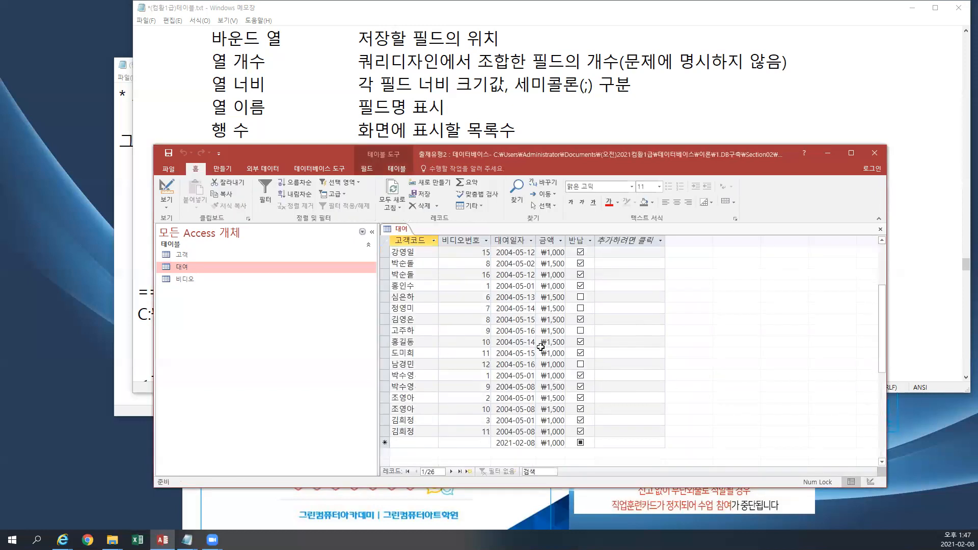
scroll(542, 346, "up", 5)
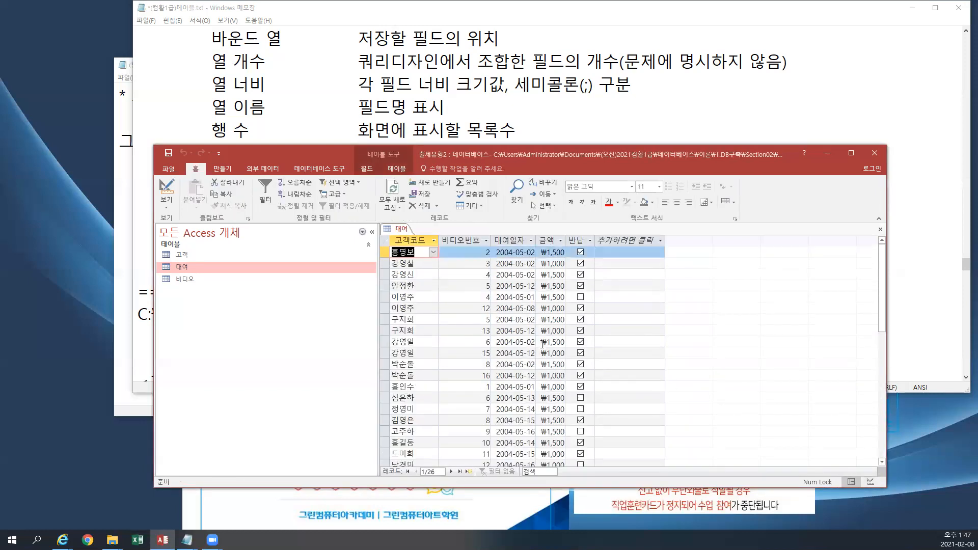
left_click(433, 252)
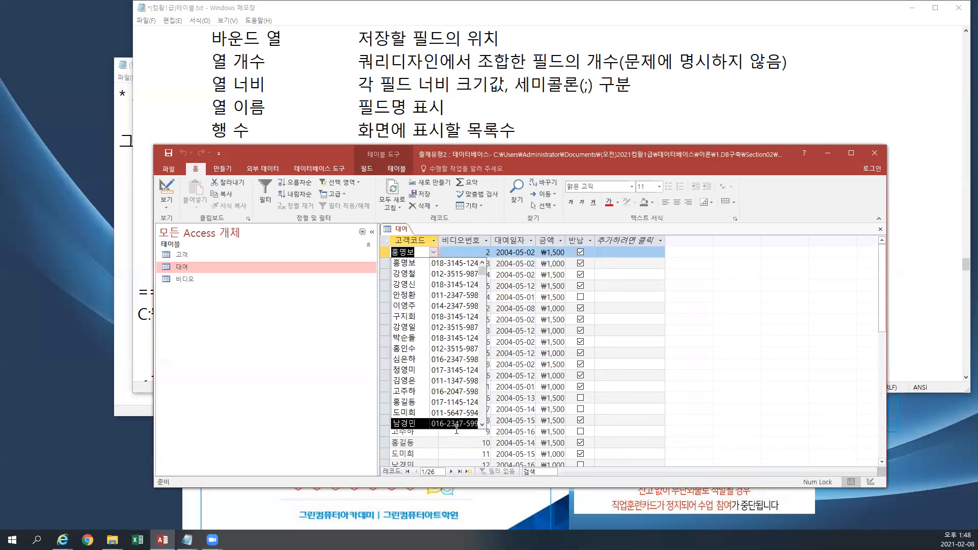
Close the 대여 table, find the 출제유형3 section in the Notepad notes and return to Access.
left_click(880, 229)
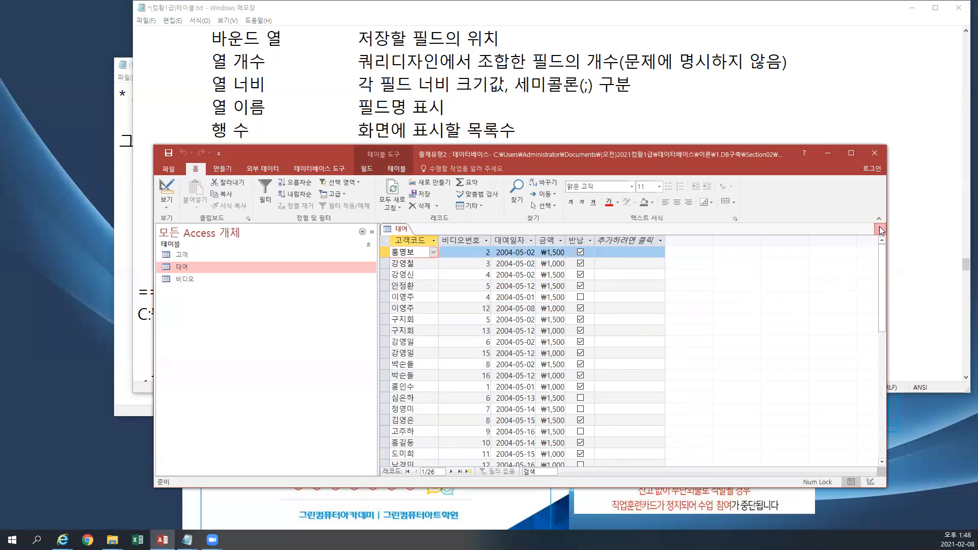
left_click(880, 228)
left_click(663, 123)
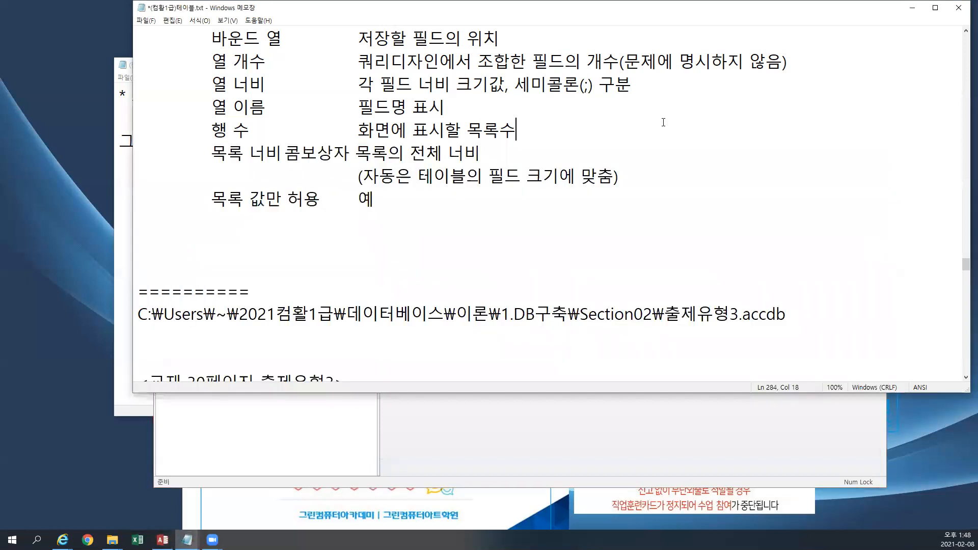
scroll(663, 123, "down", 4)
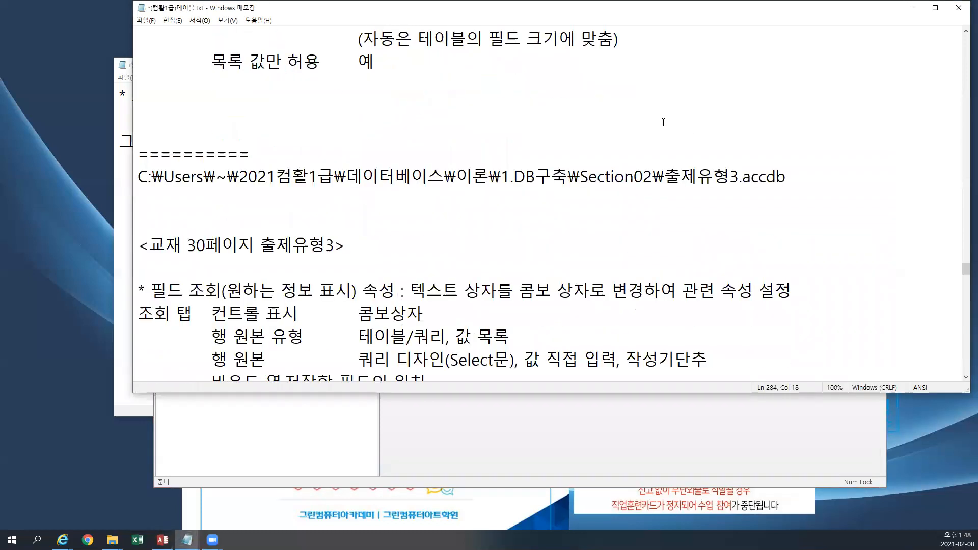
left_click(553, 457)
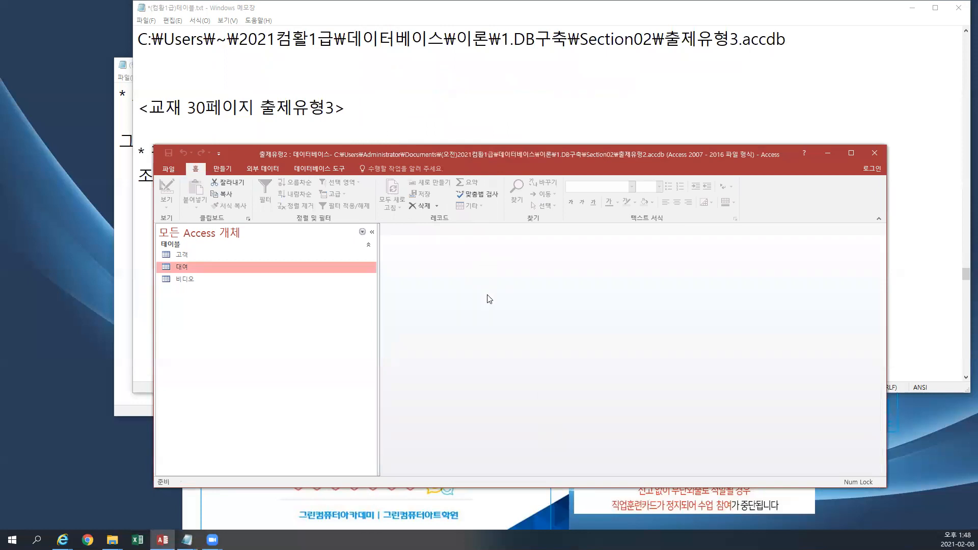
Open the 출제유형3.accdb database from the Section02 folder.
left_click(173, 170)
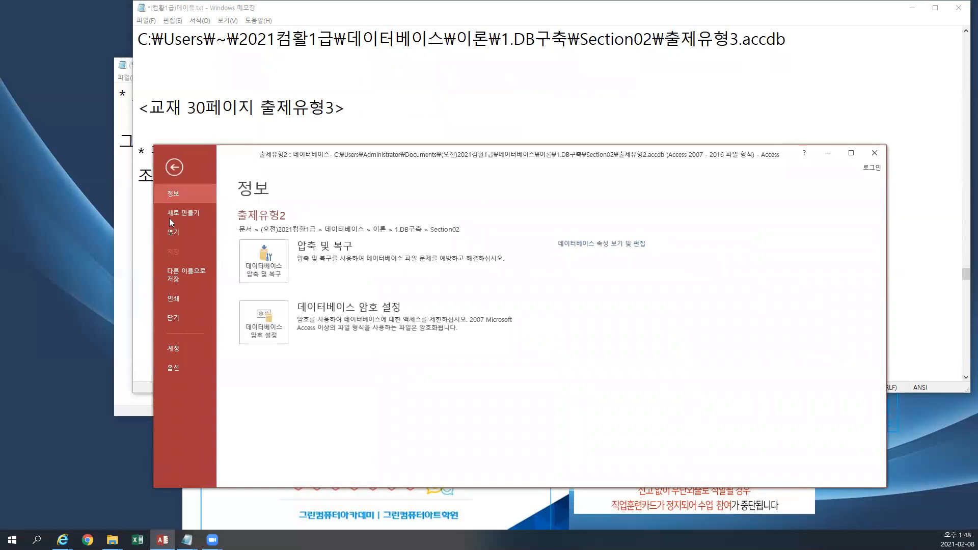
left_click(172, 232)
left_click(294, 339)
left_click(301, 252)
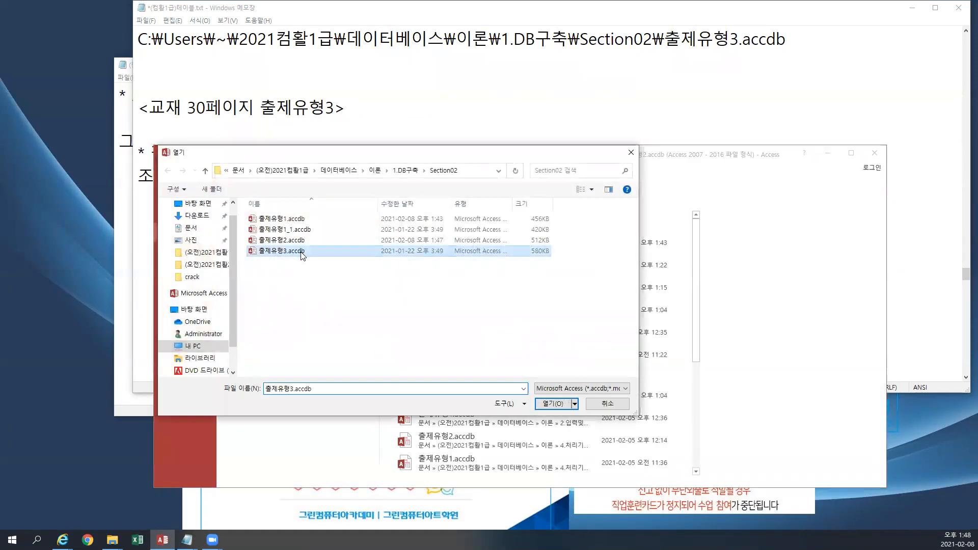
left_click(550, 404)
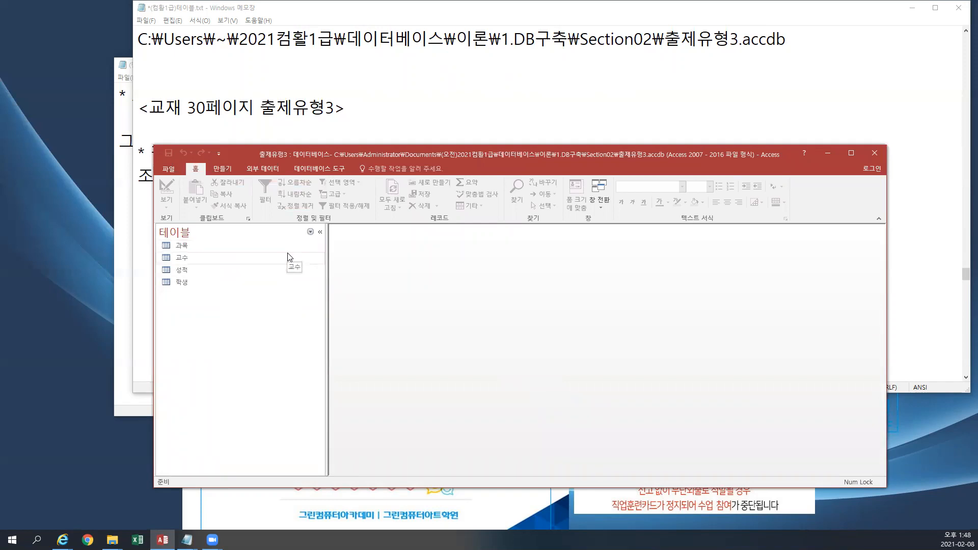
Open the 성적 table in design view and show the 조회 properties of its 등급 field.
right_click(213, 272)
left_click(233, 290)
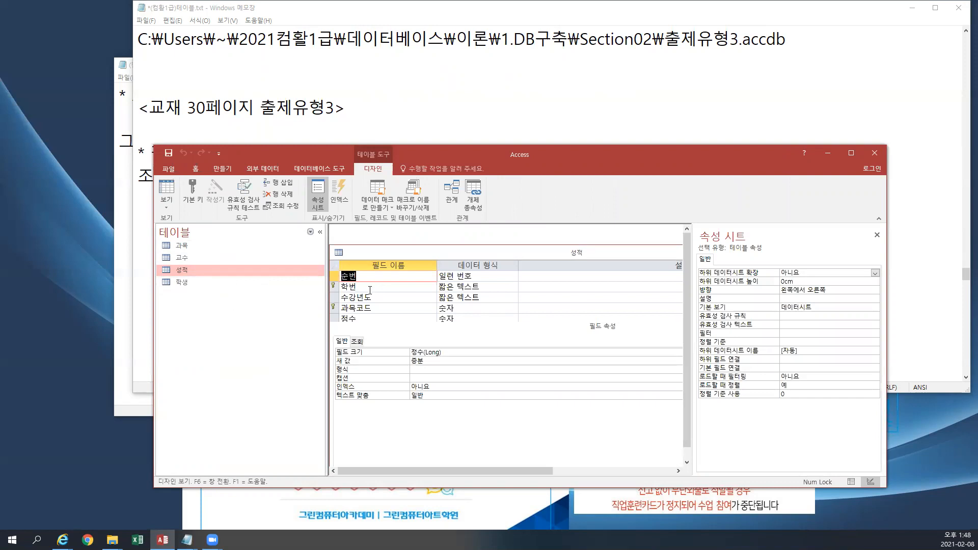
left_click(366, 307)
scroll(366, 305, "down", 1)
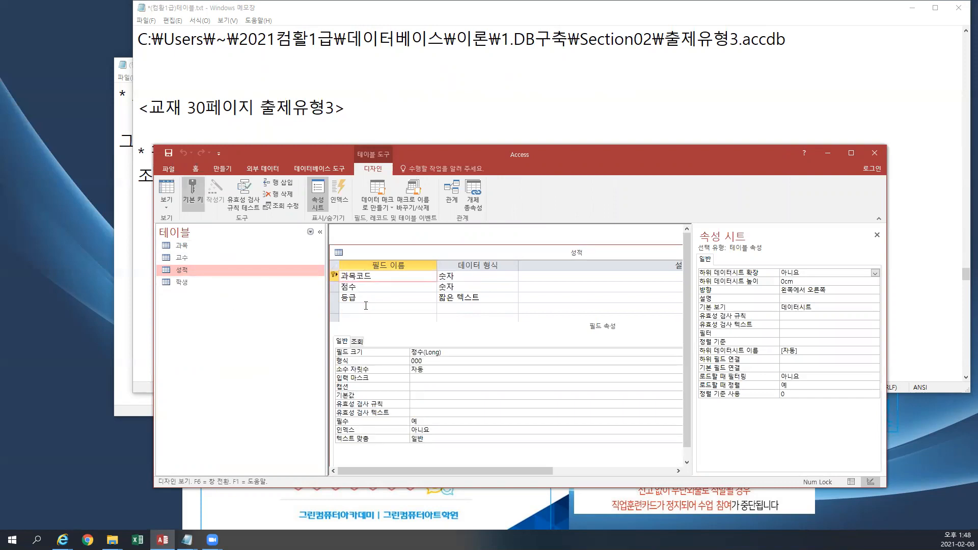
left_click(362, 299)
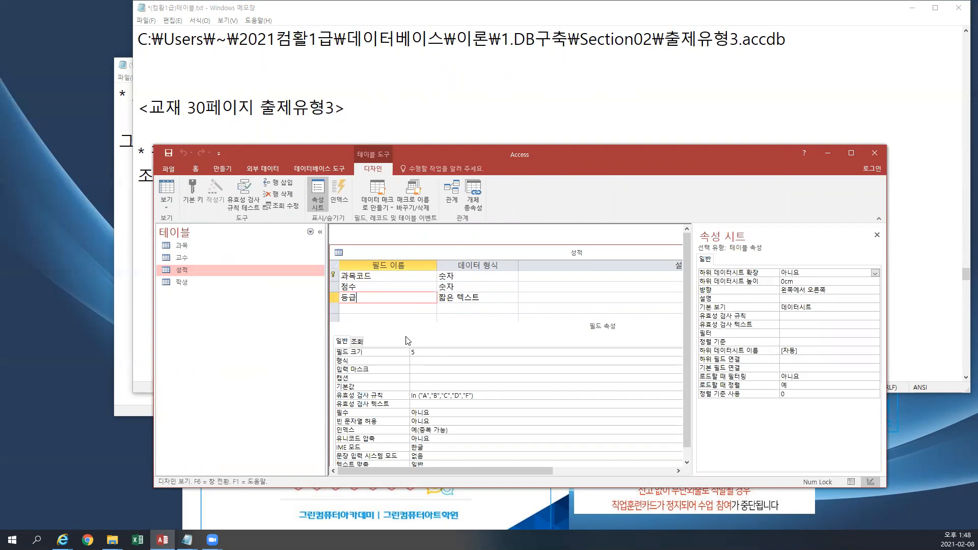
left_click(356, 342)
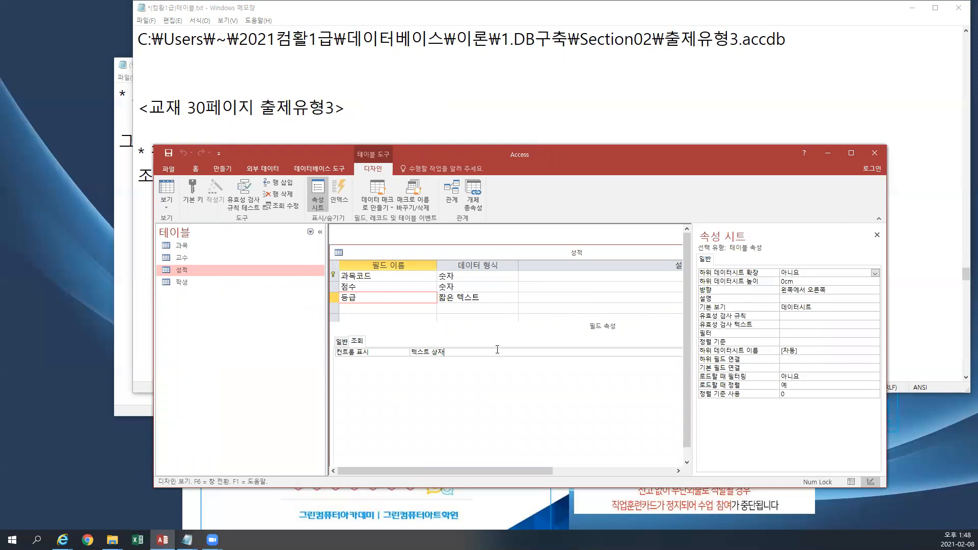
Consult the 필드 조회 notes in Notepad and set 등급's 컨트롤 표시 to 콤보 상자 in Access.
left_click_drag(446, 352, 410, 352)
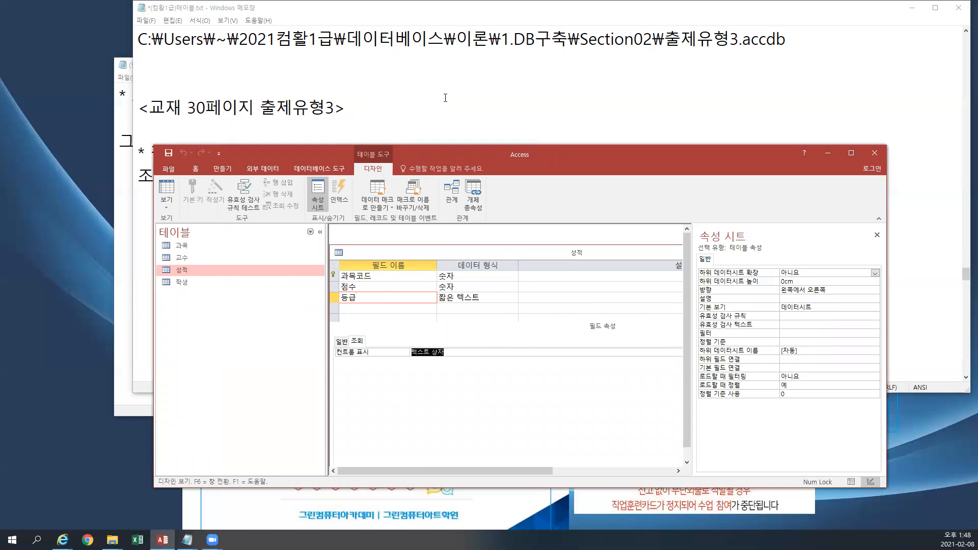
left_click(445, 97)
scroll(446, 97, "down", 1)
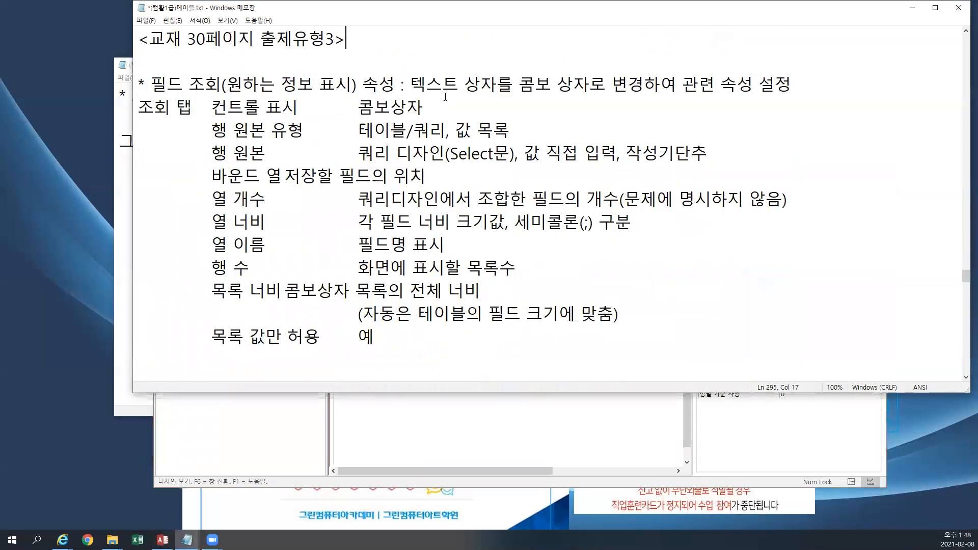
left_click(457, 419)
key("Down")
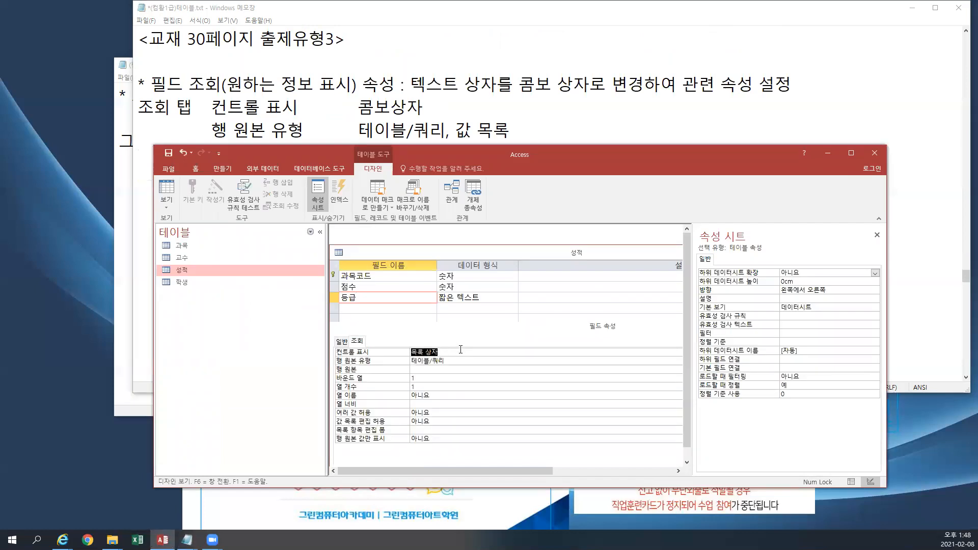
key("Down")
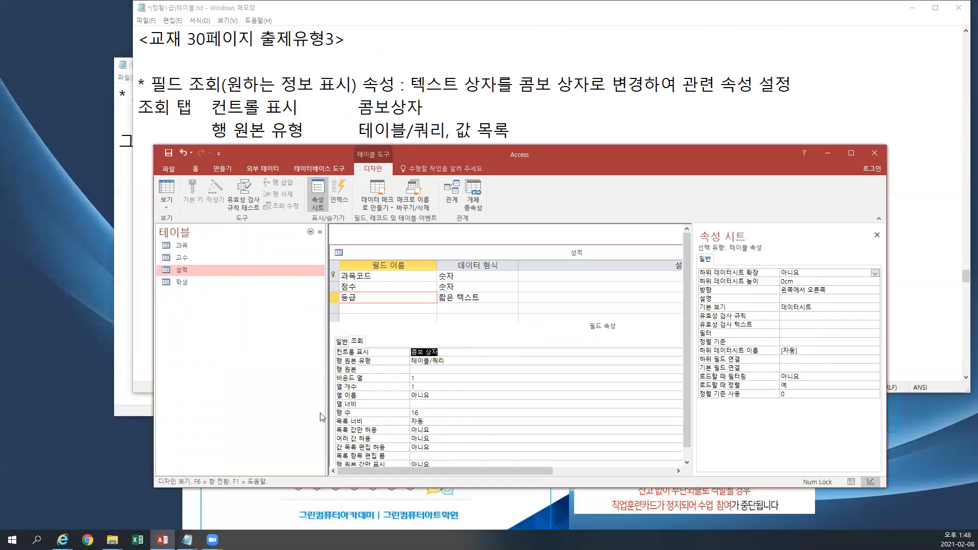
Close the table's property sheet and set 등급's 행 원본 유형 to 값 목록.
left_click(876, 235)
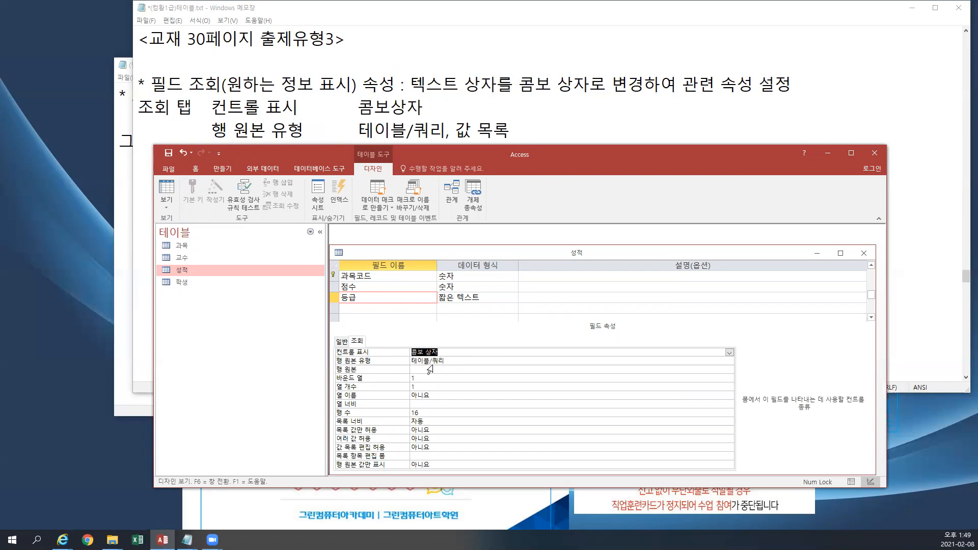
left_click(703, 361)
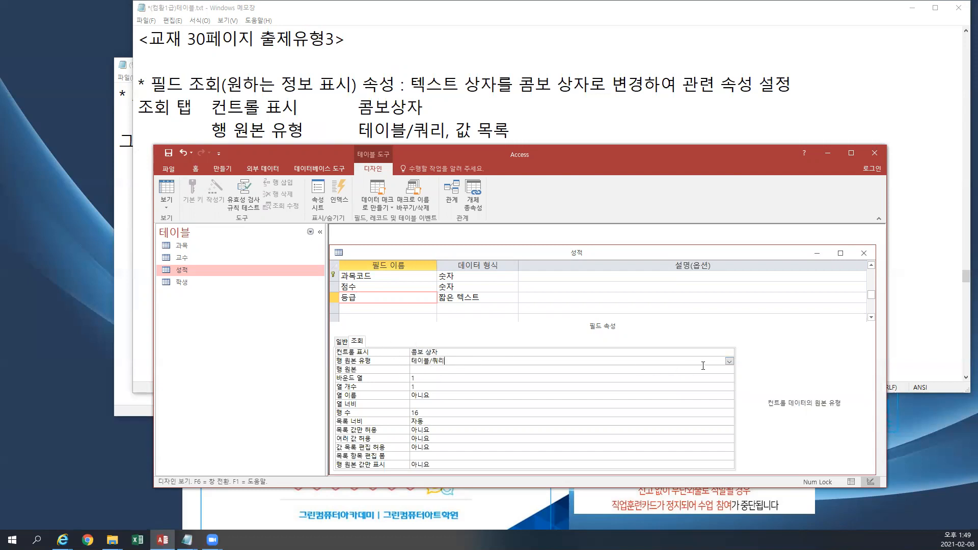
left_click(730, 362)
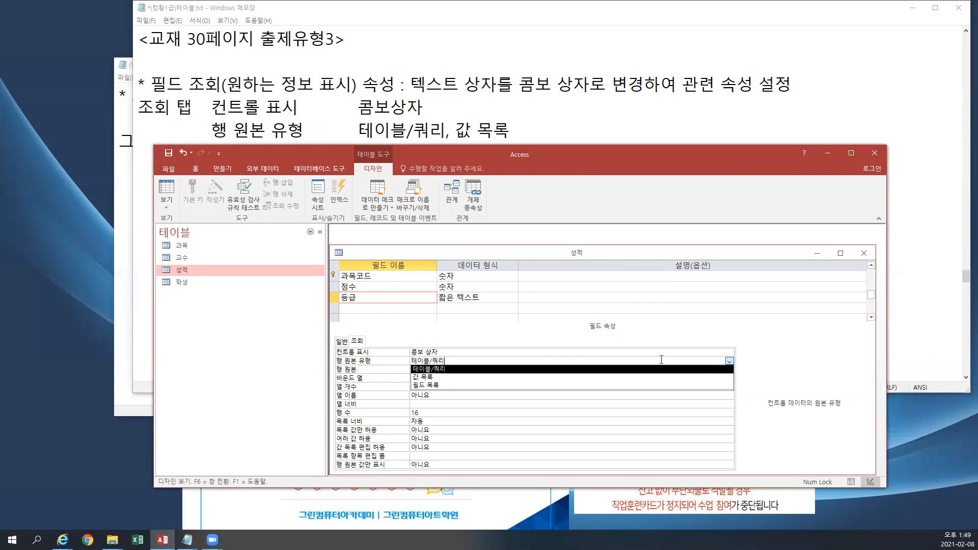
left_click(473, 377)
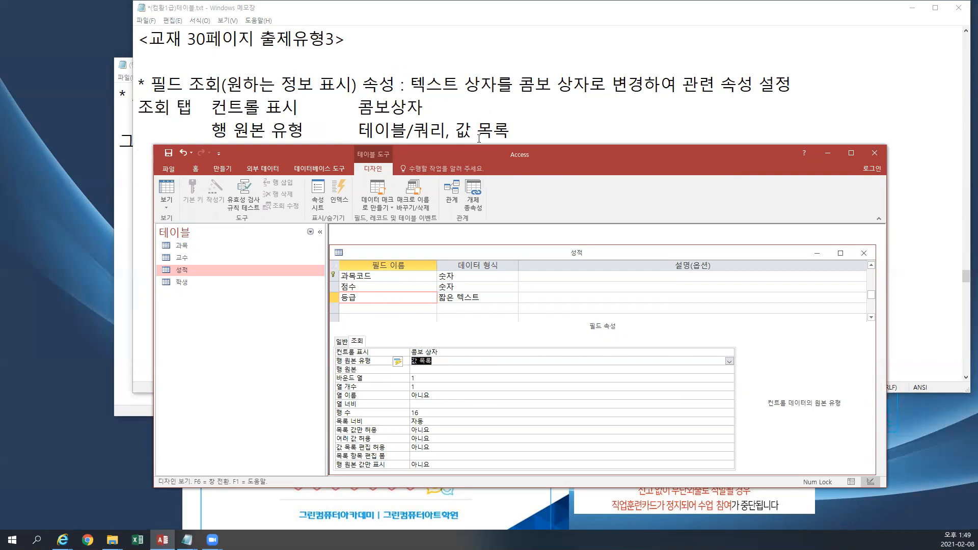
Enter A;B;C;D;F as the 행 원본 of the 등급 field.
left_click(417, 370)
key("shift+F2")
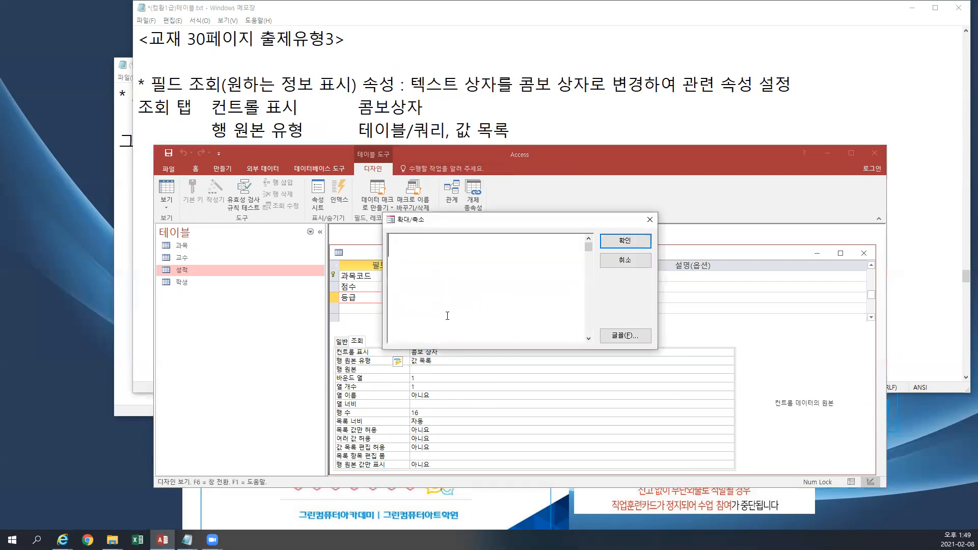
type("ㅁ")
key("Hangul")
key("BackSpace")
type("A")
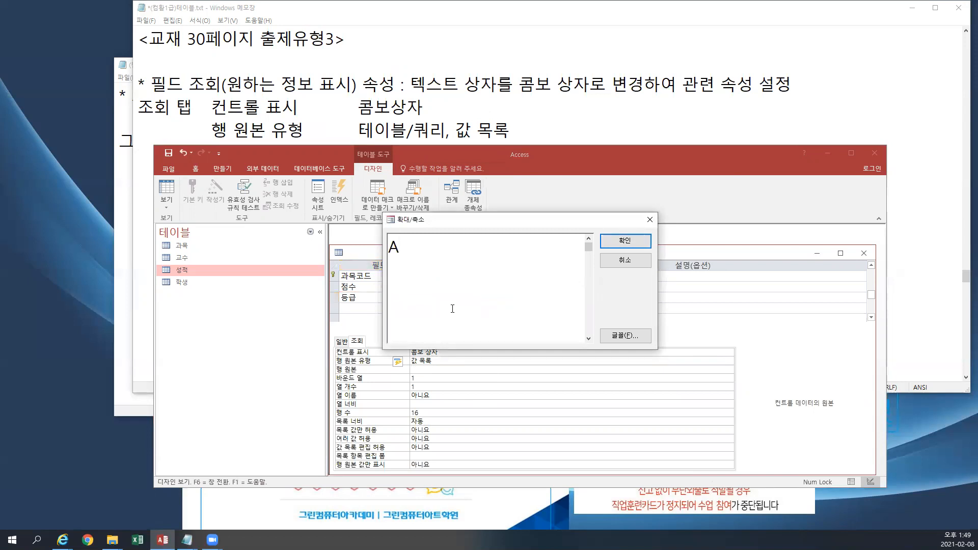
type(";b")
key("BackSpace")
type("B;C;D")
key("BackSpace")
key("BackSpace")
type(";D;F")
left_click(613, 244)
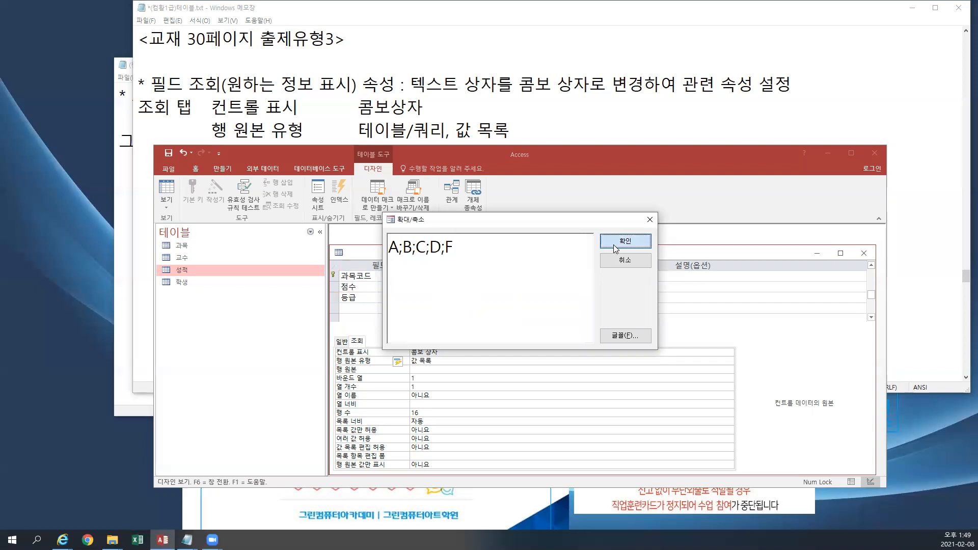
key("Return")
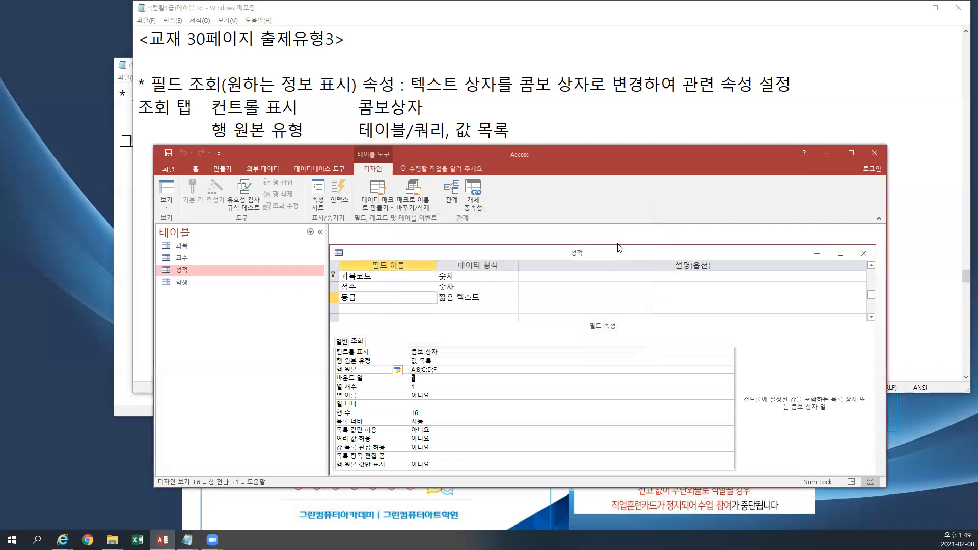
Save the 성적 table, widen the 등급 column in datasheet view and examine its combo list.
left_click(167, 206)
left_click(190, 231)
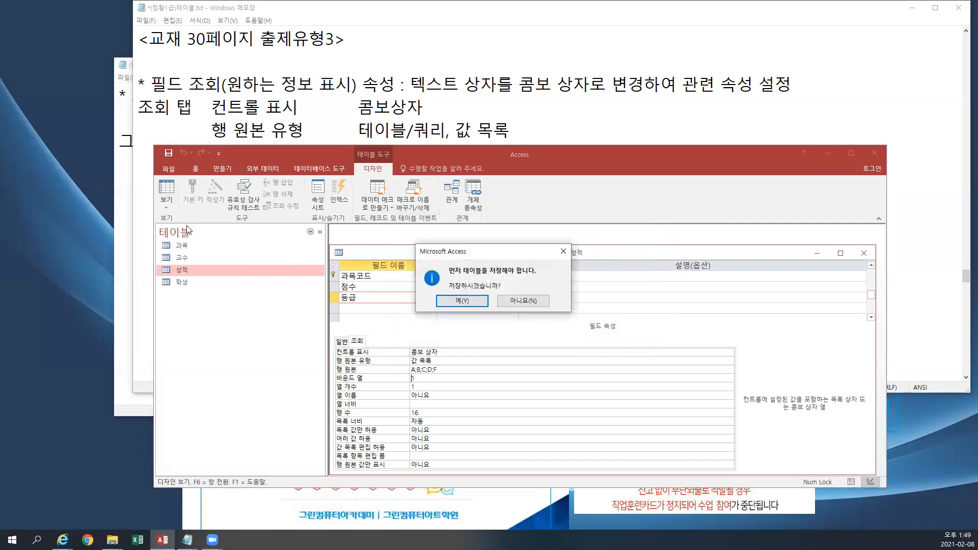
left_click(462, 300)
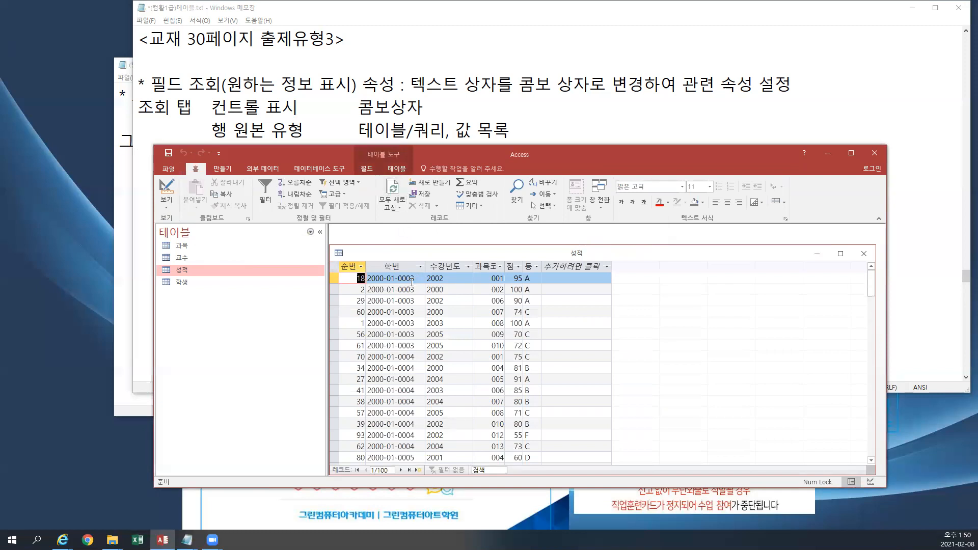
double_click(541, 266)
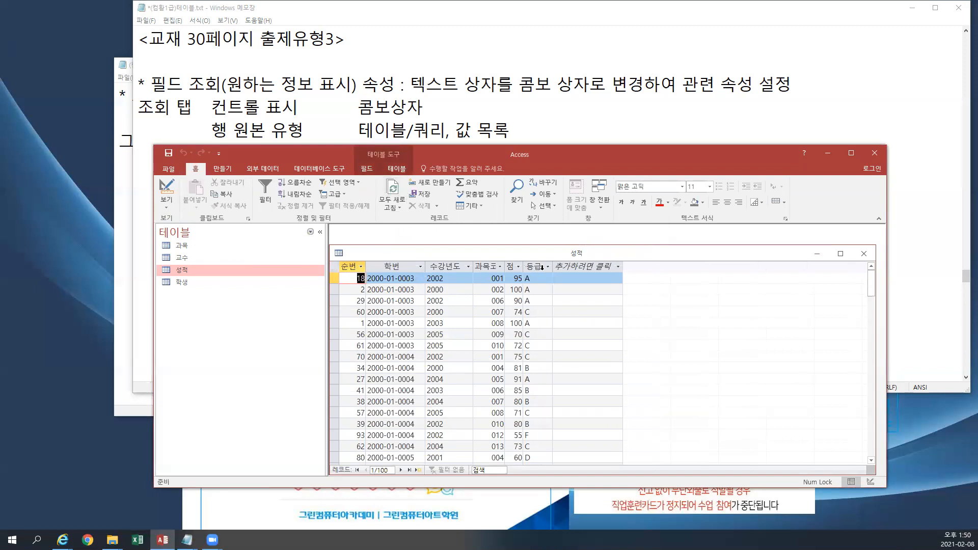
left_click(547, 280)
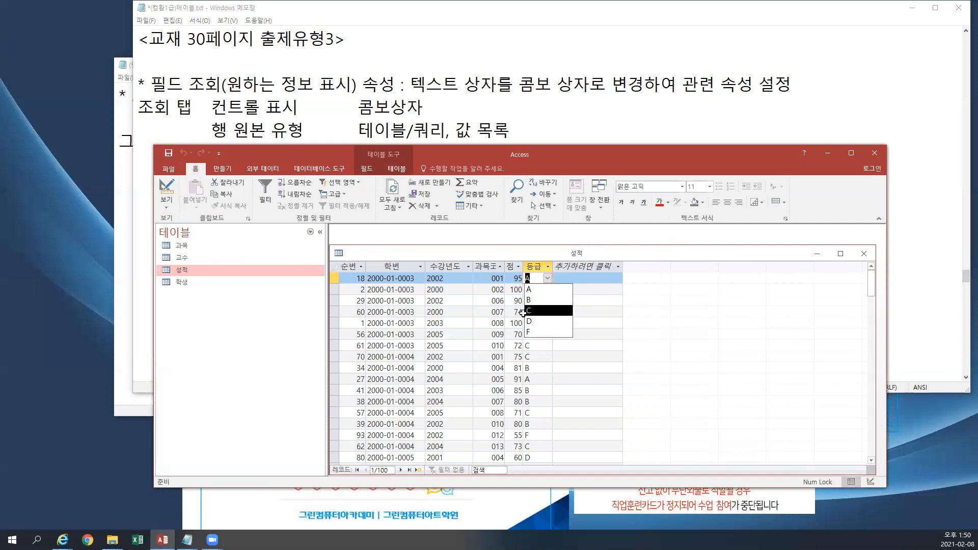
Set 등급's 목록 값만 허용 to 예 in design view, then save and close the 성적 table.
left_click(168, 208)
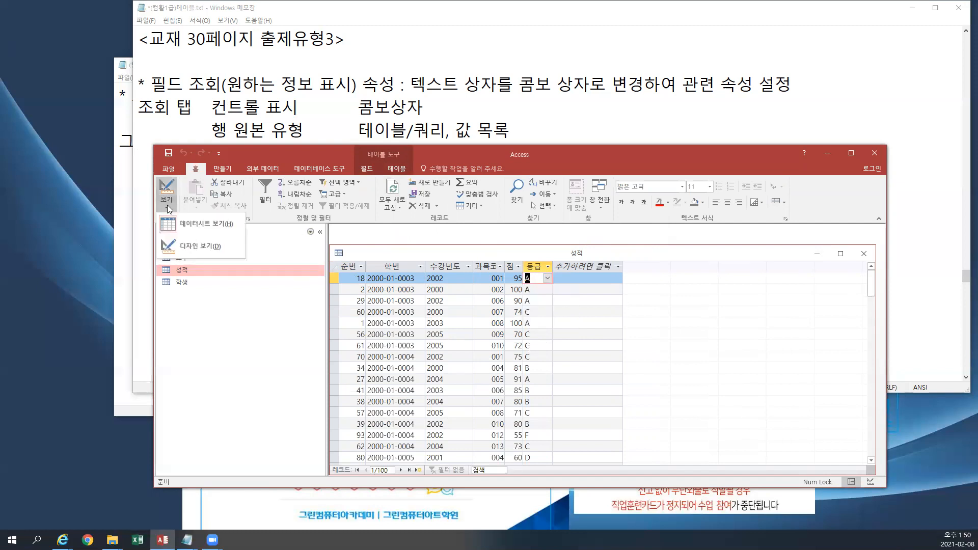
left_click(178, 248)
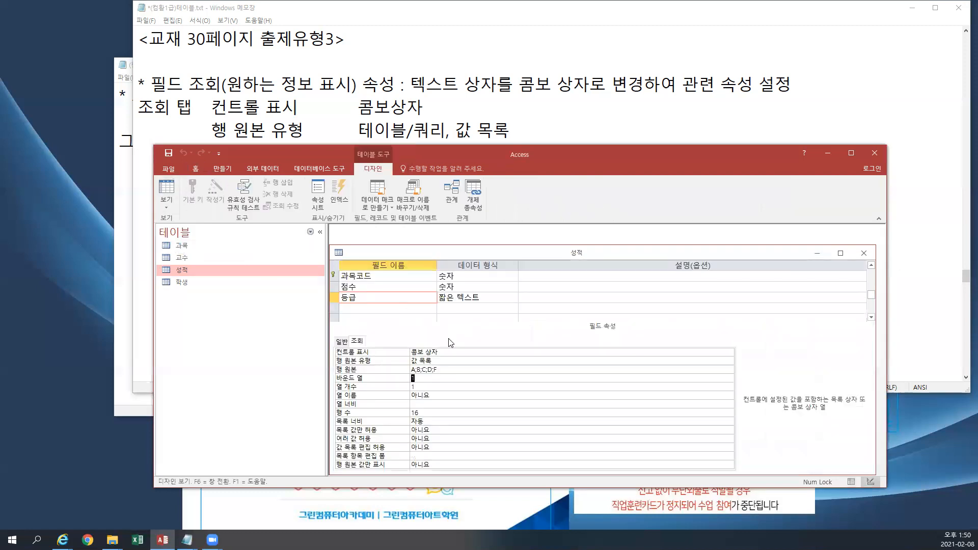
left_click(422, 389)
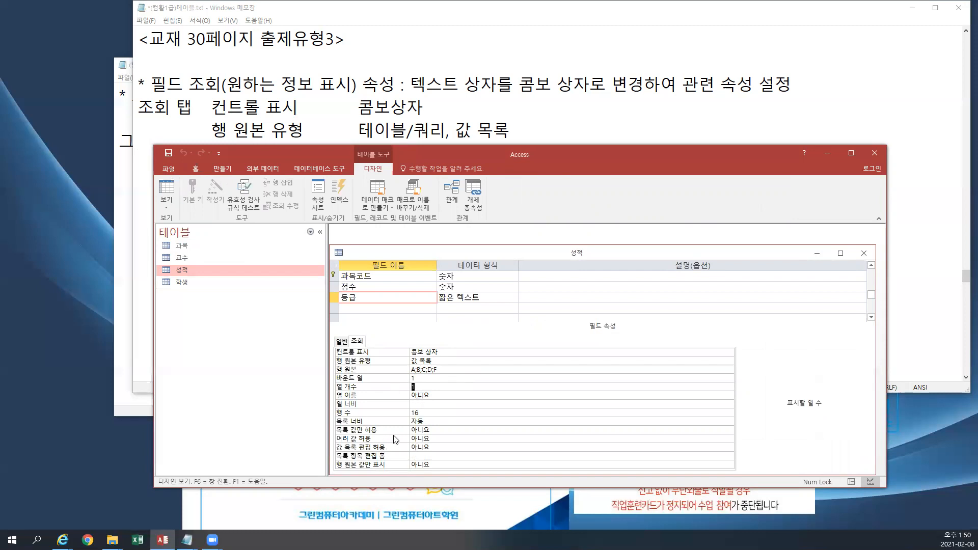
left_click(434, 430)
left_click(434, 430)
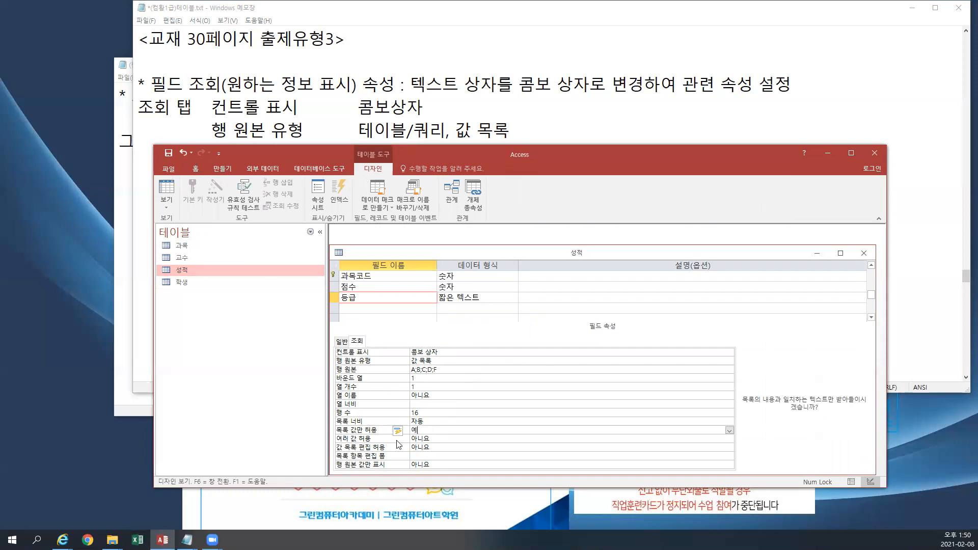
left_click(168, 158)
left_click(860, 253)
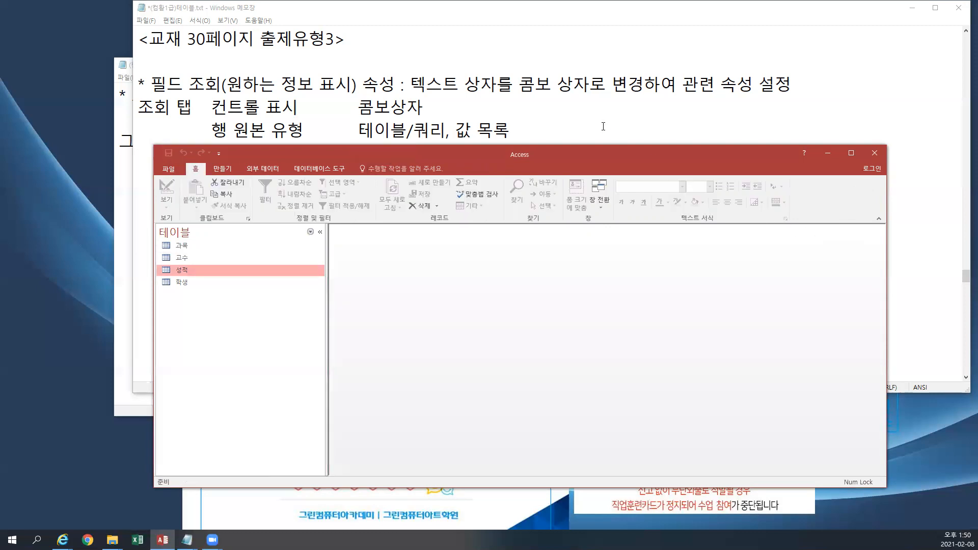
In the Notepad notes, align the 바운드 열 description with the other descriptions and save the file.
left_click(602, 126)
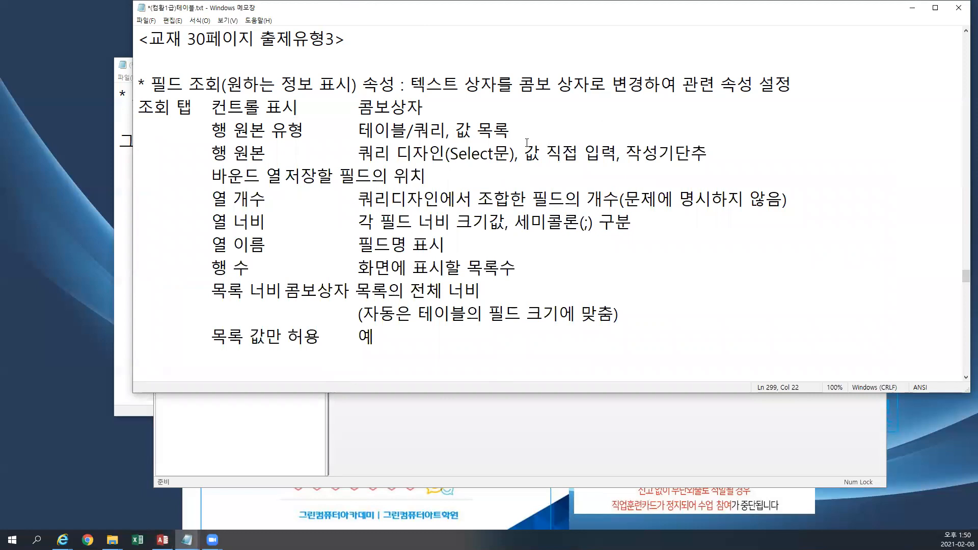
left_click(401, 334)
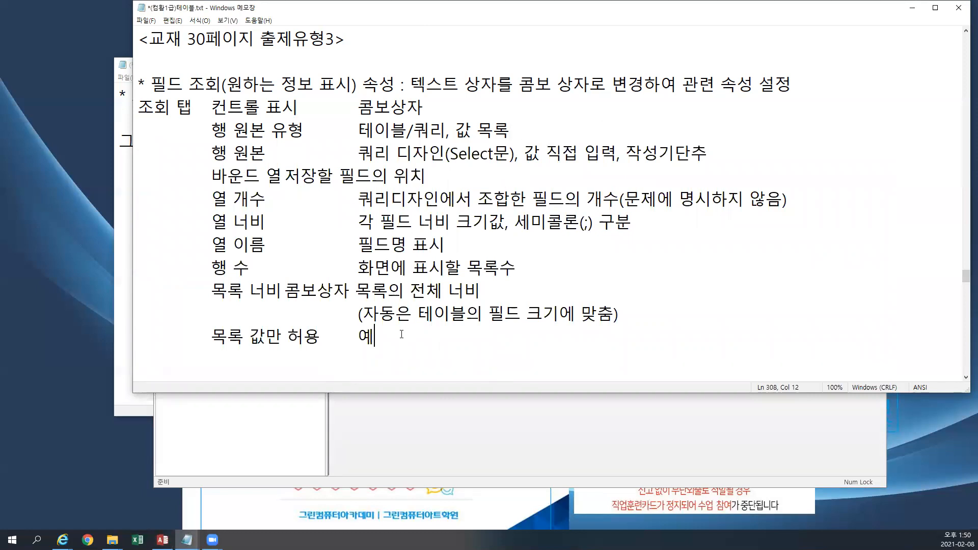
left_click(293, 186)
key("Tab")
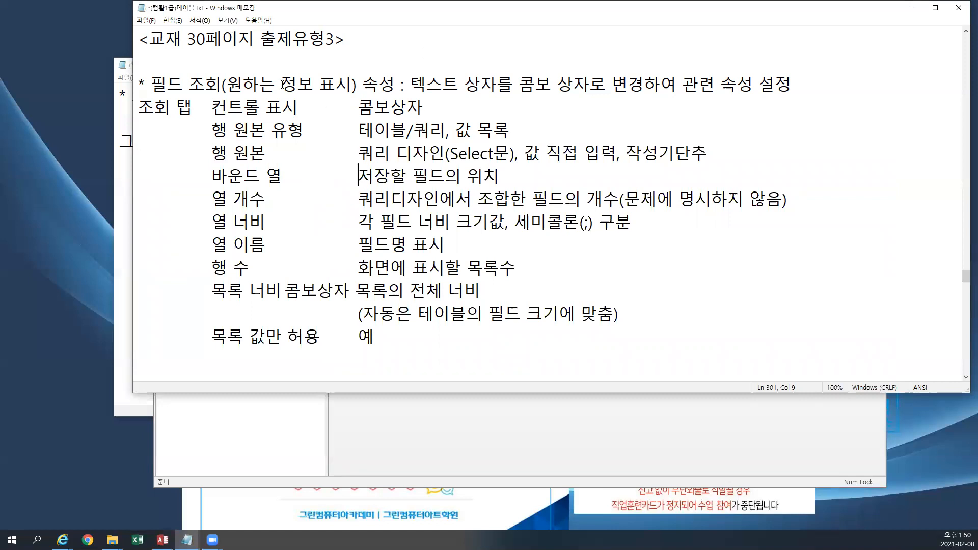
left_click(147, 20)
left_click(163, 64)
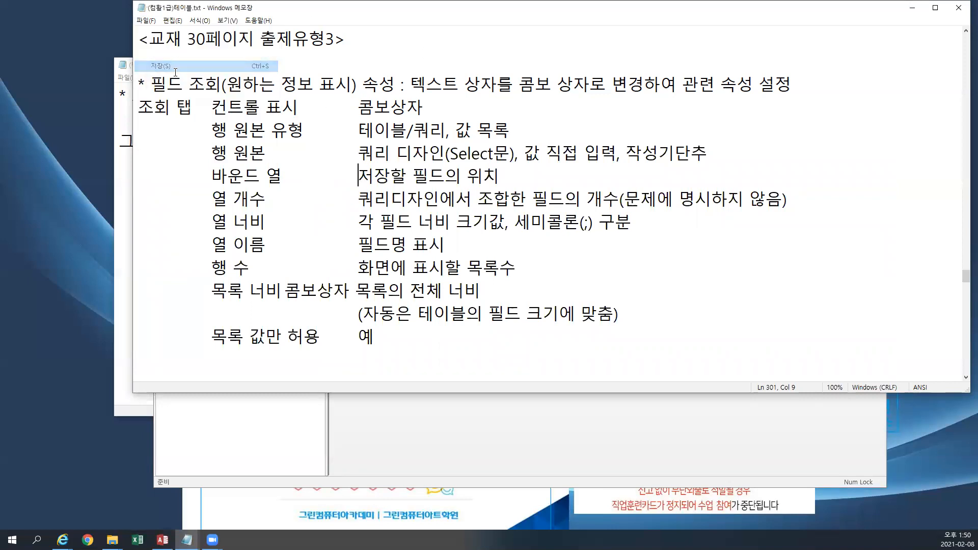
left_click(327, 66)
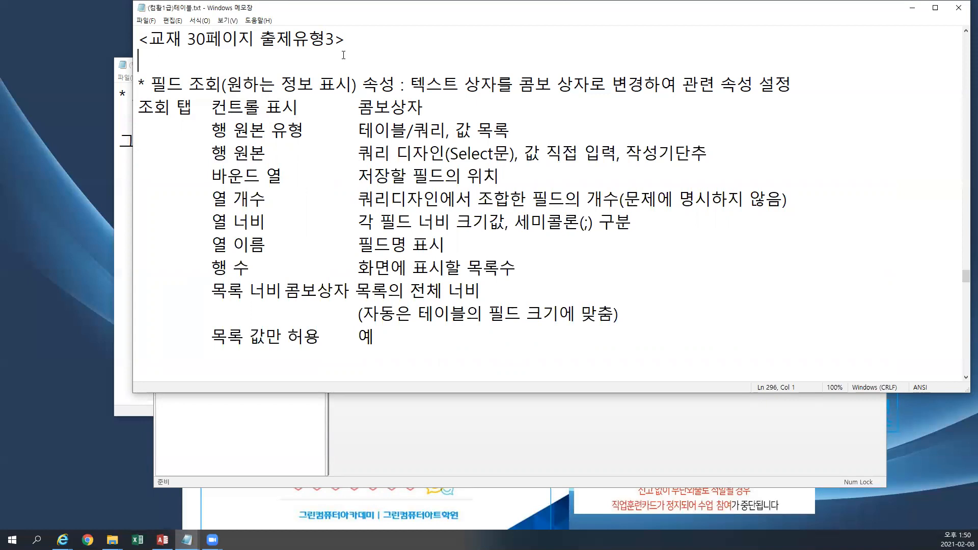